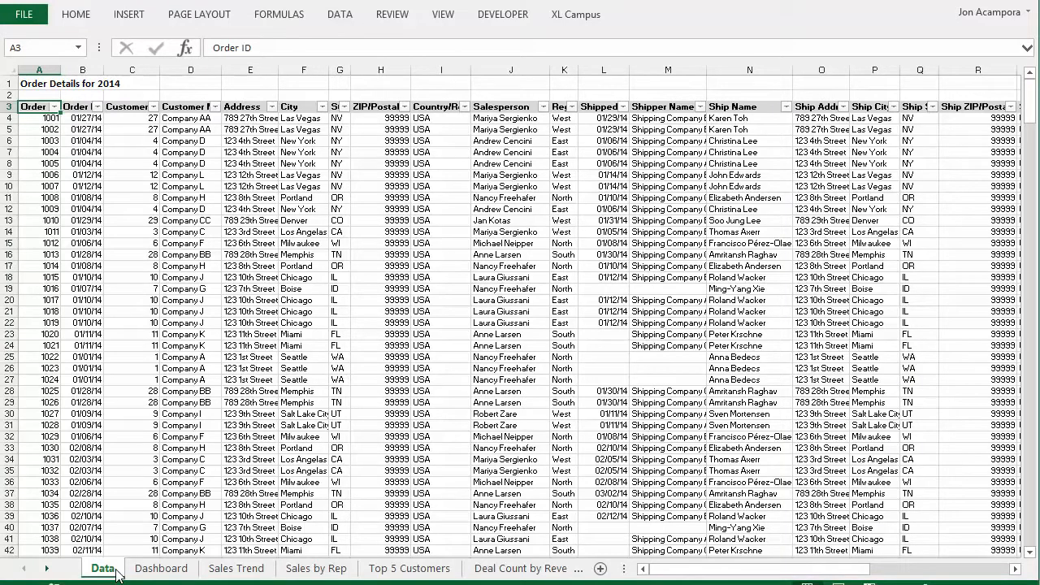
Filter the Dashboard sheet's charts with the Salesperson slicer, selecting single salespeople and ending with the fourth one listed
left_click(145, 571)
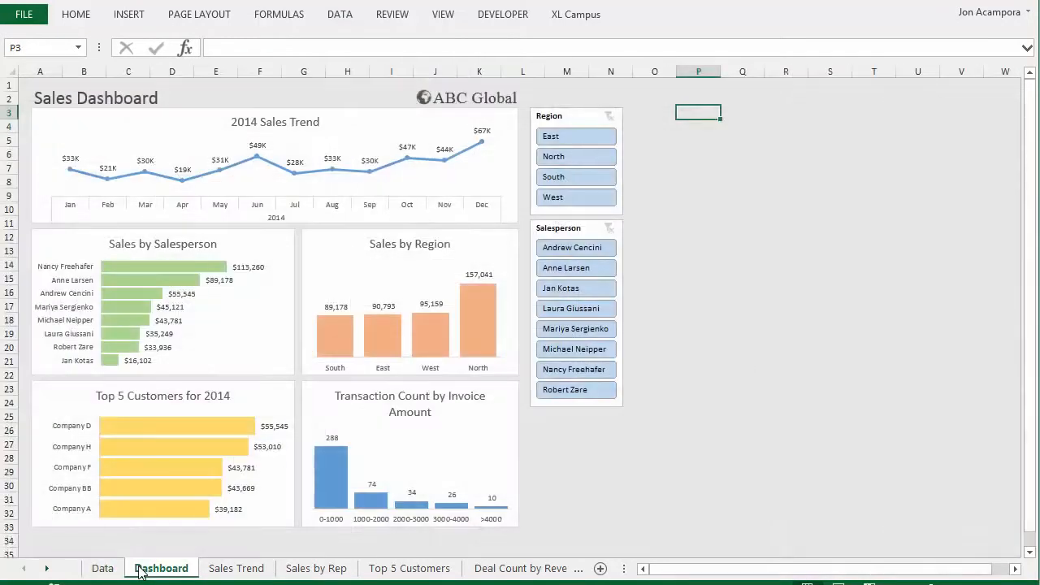
left_click(571, 287)
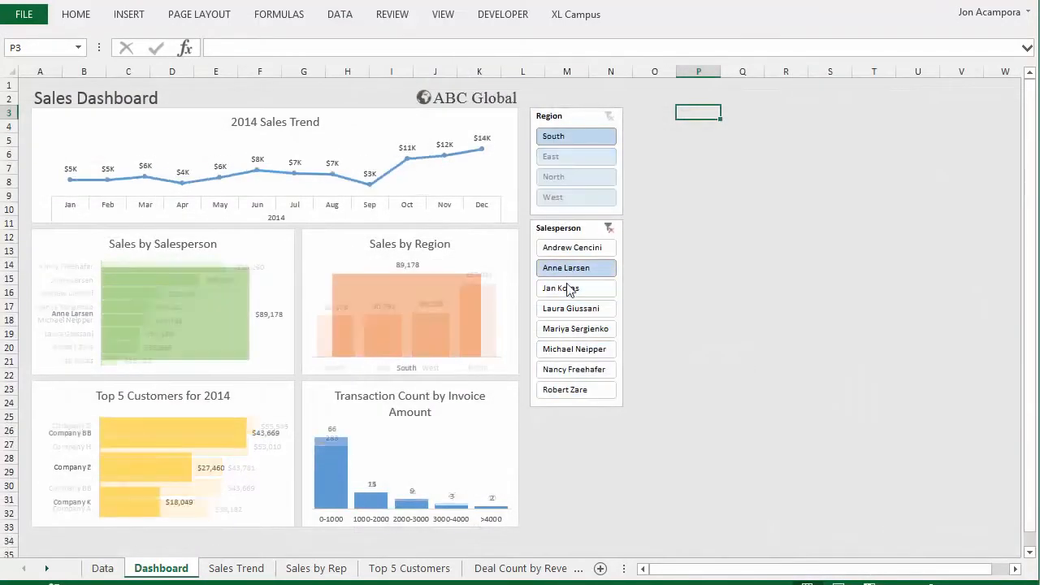
left_click(571, 315)
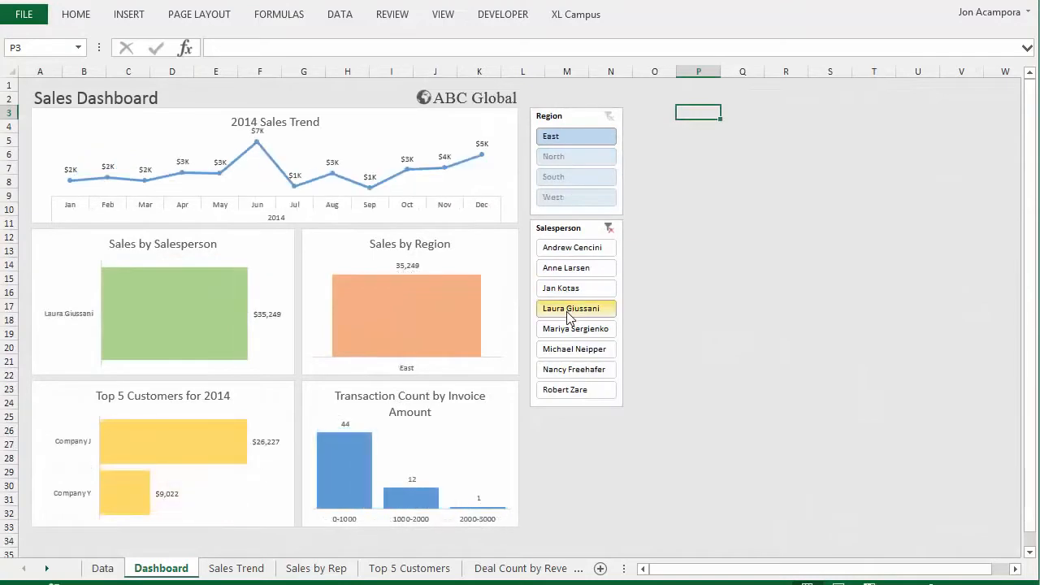
Examine the pivot tables and charts behind the dashboard on the Sales Trend, Sales by Rep and Top 5 Customers sheets
left_click(252, 571)
left_click(309, 568)
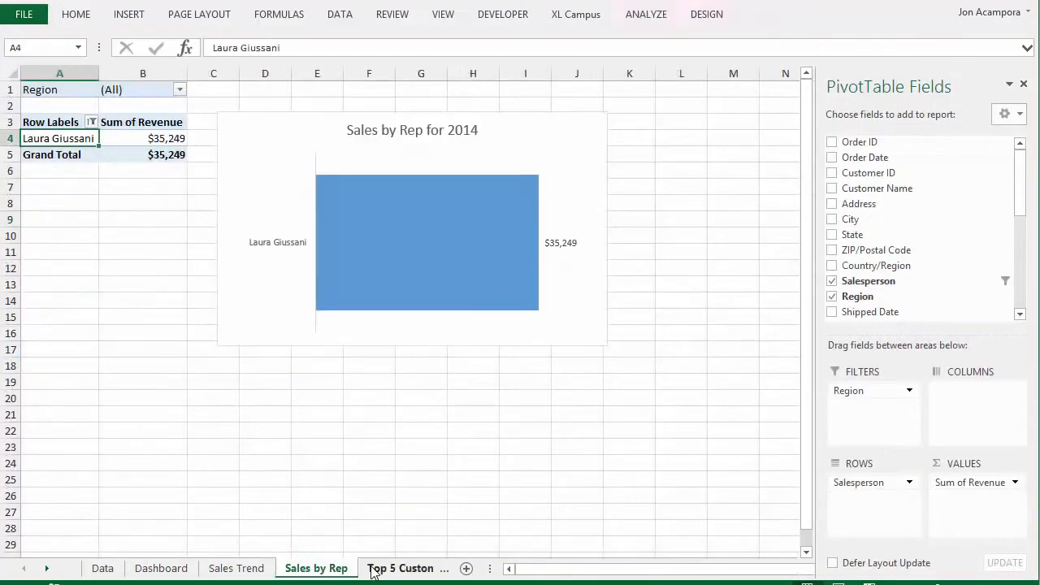
left_click(388, 569)
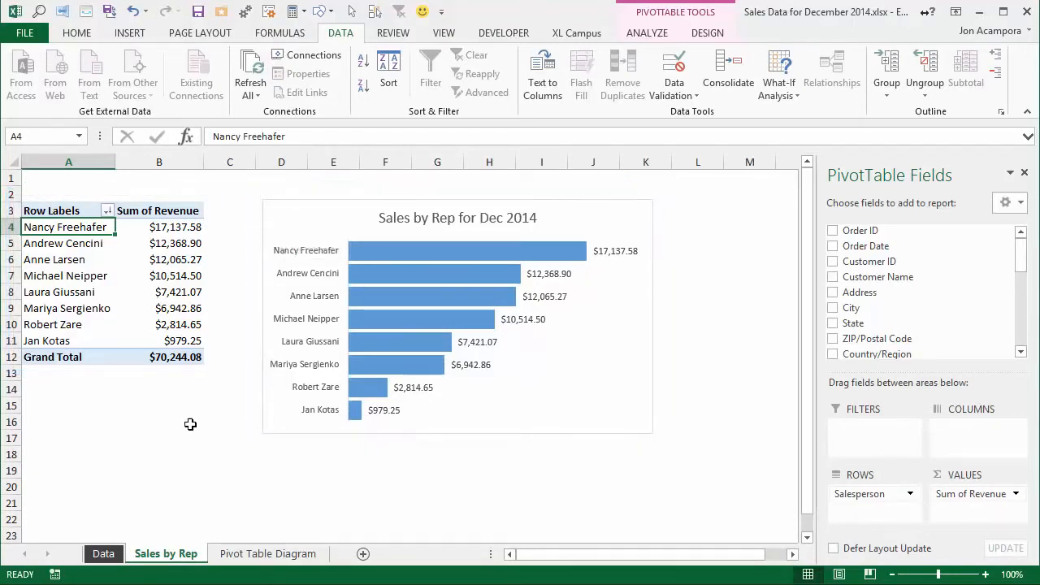
Examine the order record in row 4 of the Data sheet across all columns through Shipping Fee
left_click(104, 554)
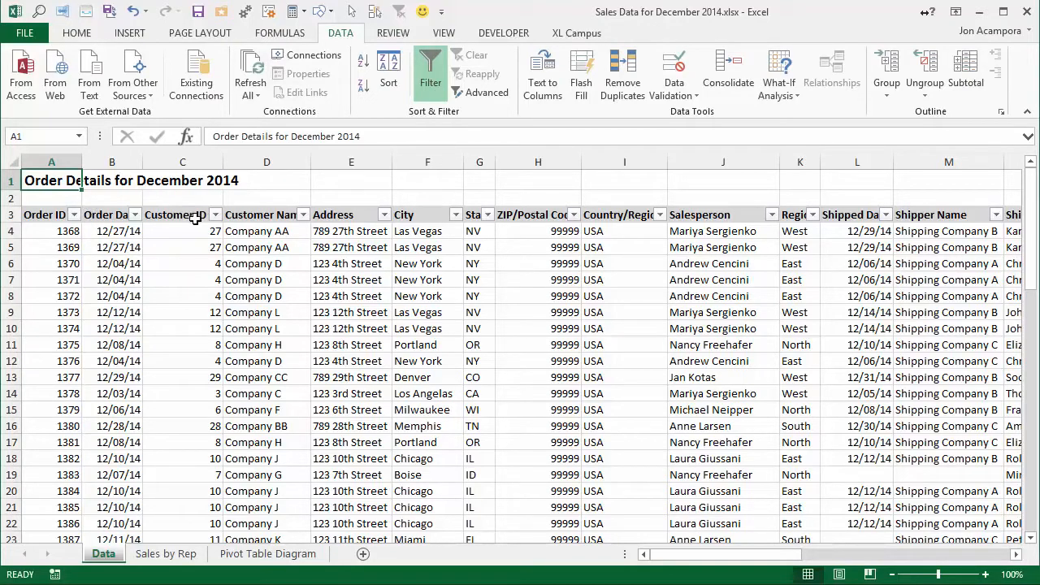
left_click(12, 231)
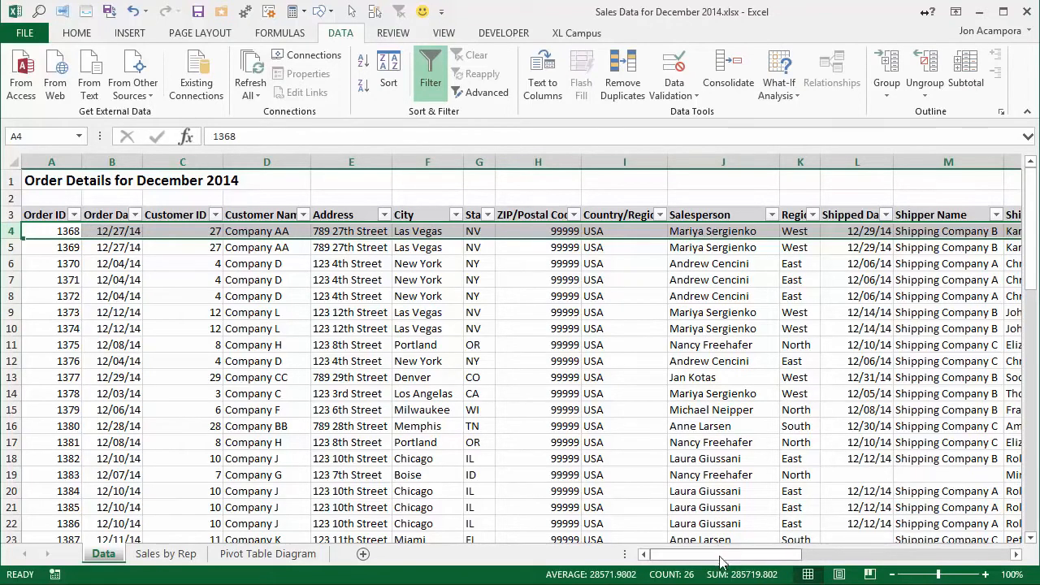
left_click_drag(723, 556, 917, 552)
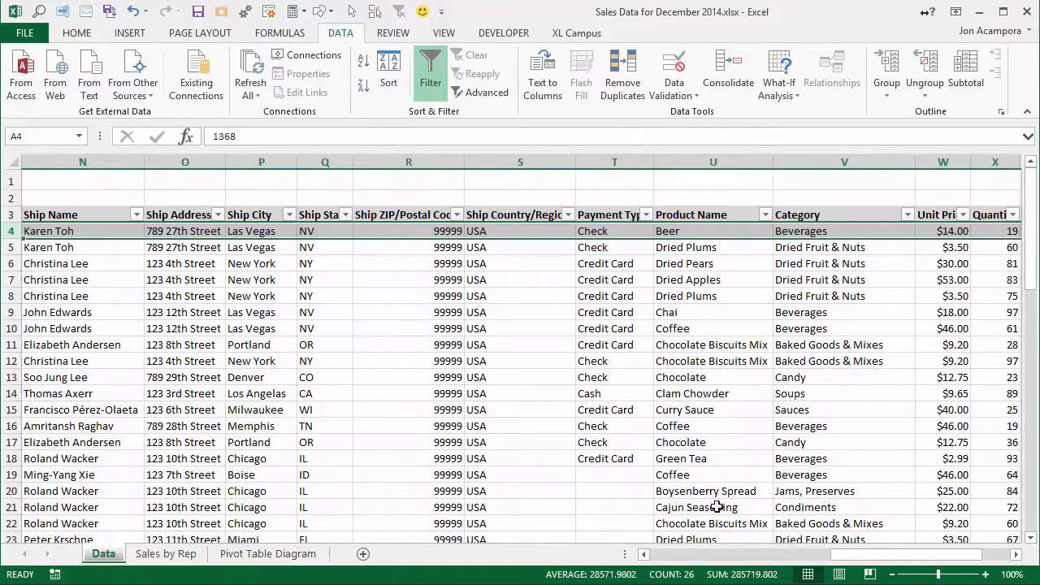
left_click_drag(845, 556, 866, 557)
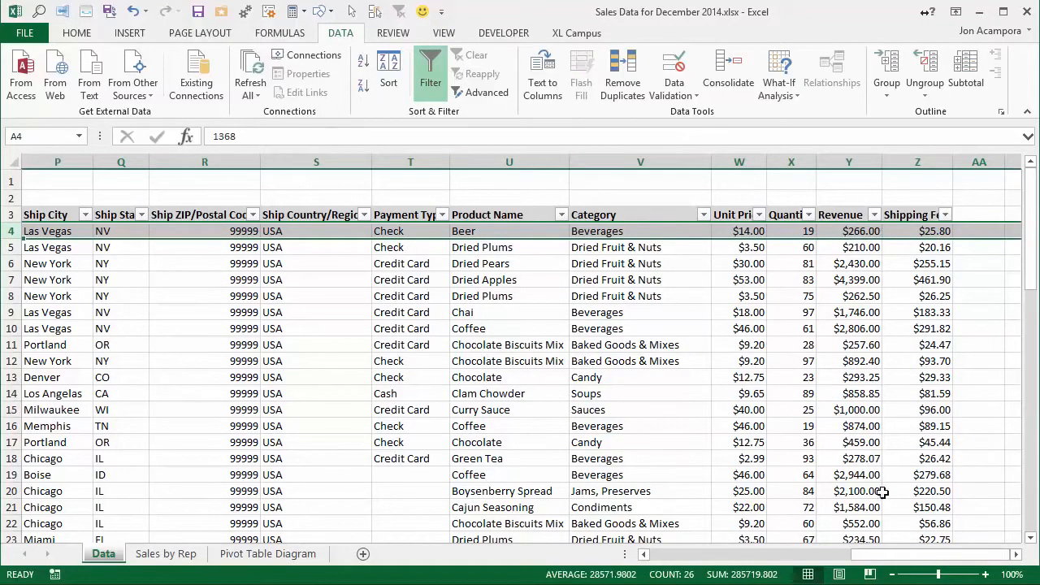
left_click_drag(894, 559, 677, 561)
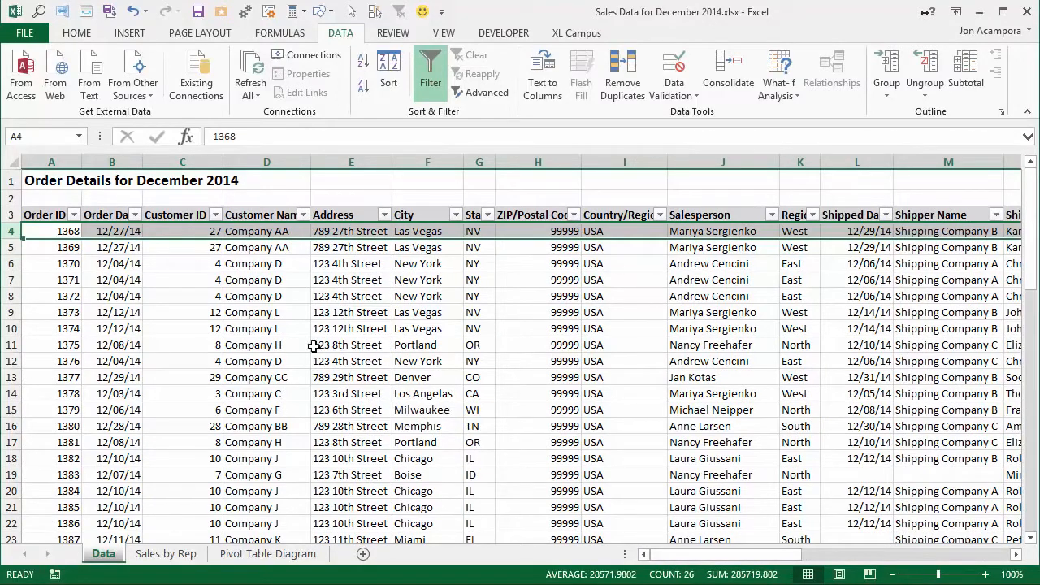
Review the order data's tabular layout, checking the header row, the Order Date values and the customer column headers
left_click(202, 231)
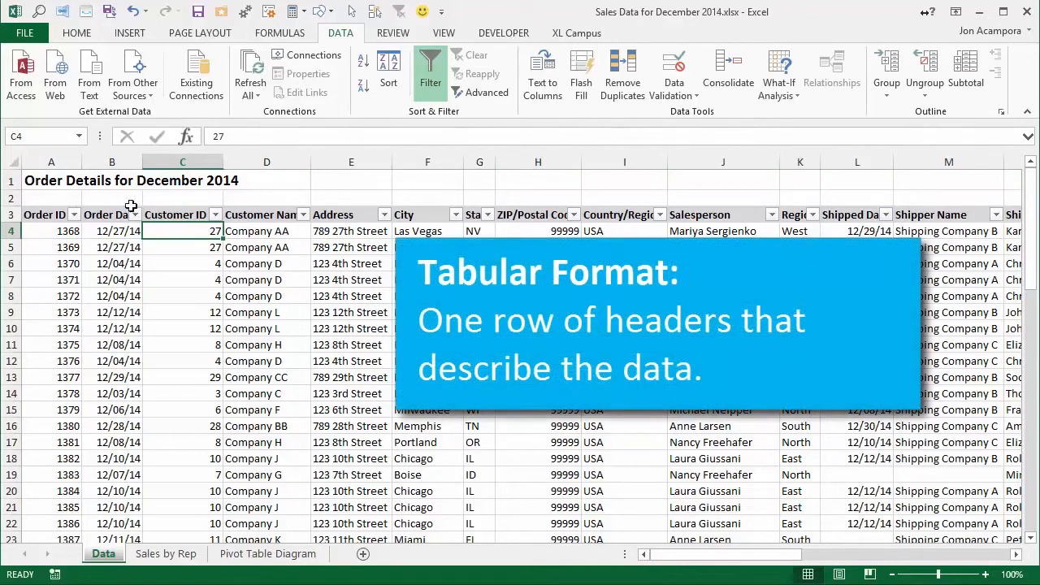
left_click(26, 215)
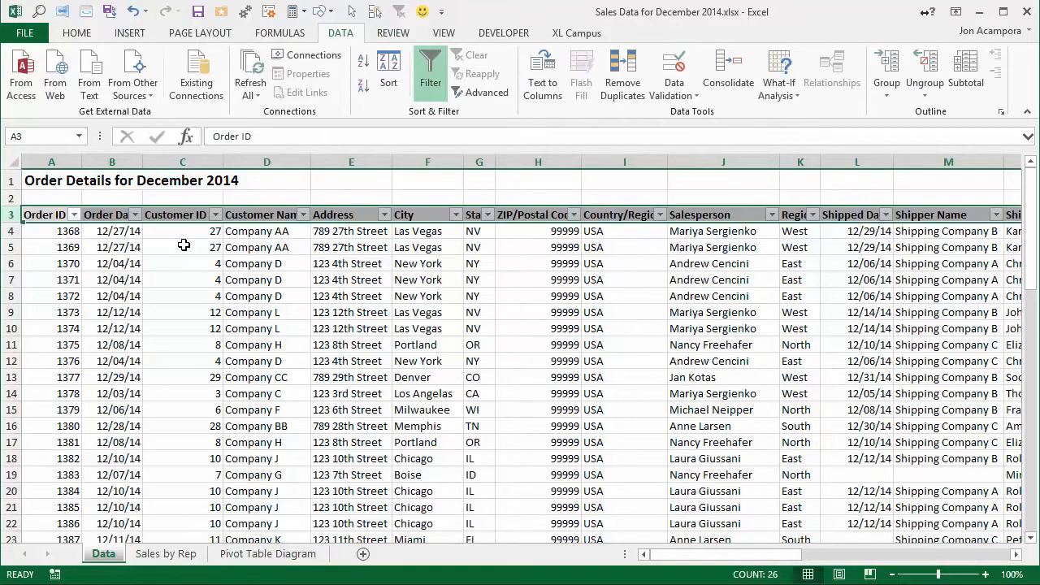
left_click(191, 215)
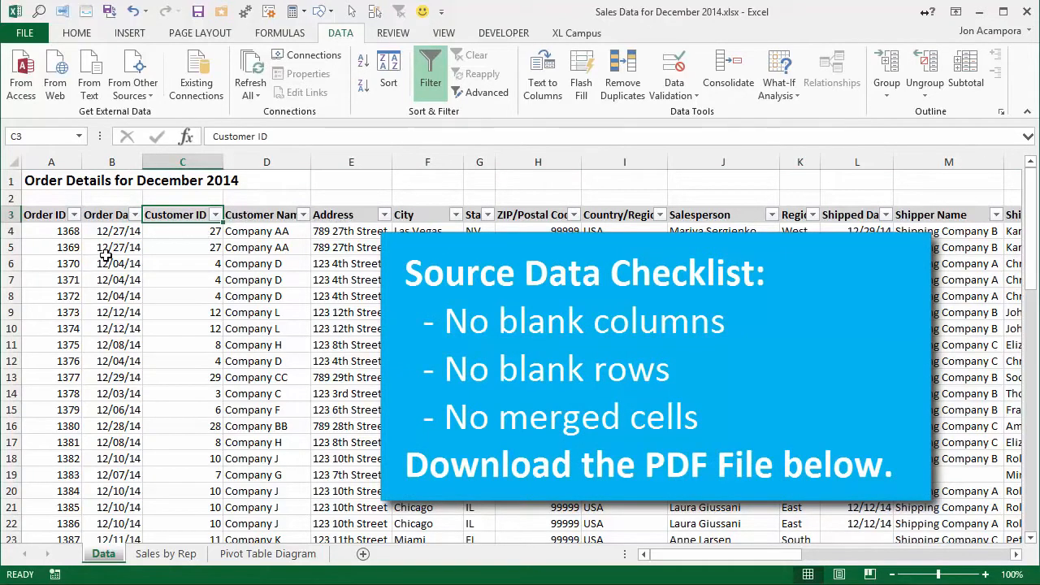
left_click_drag(106, 264, 107, 398)
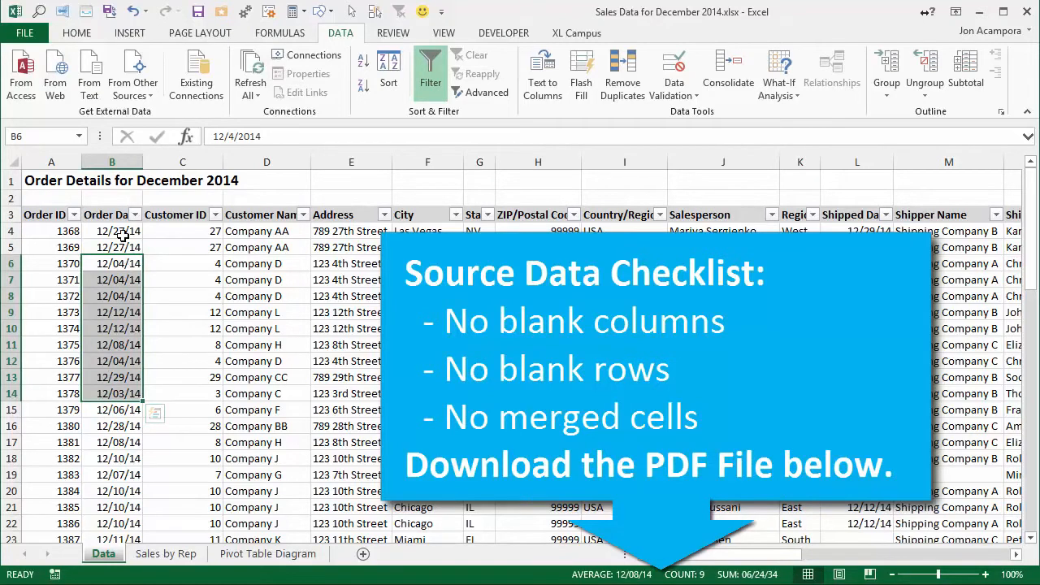
left_click_drag(122, 234, 127, 282)
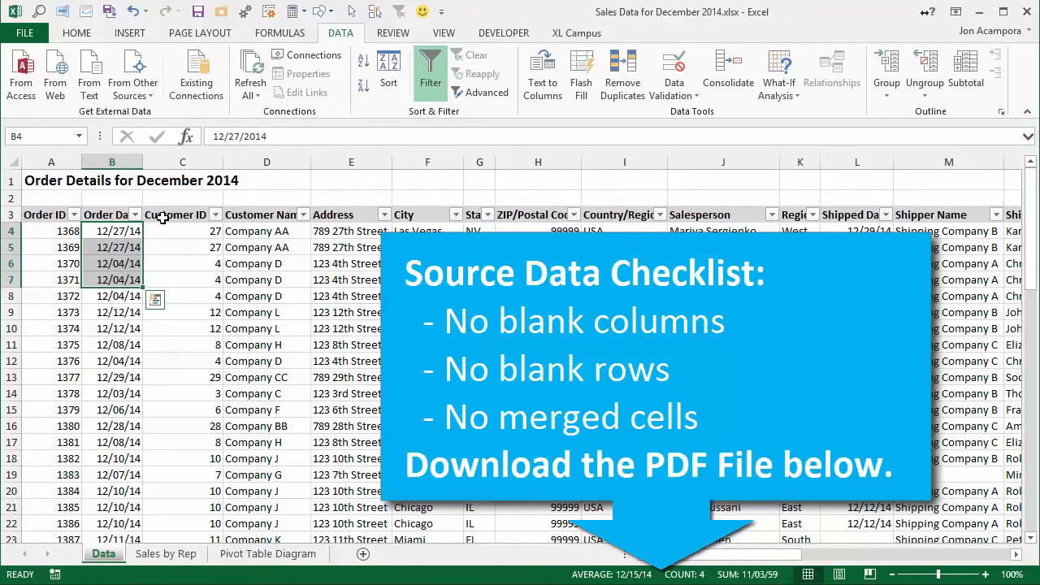
left_click_drag(162, 217, 231, 216)
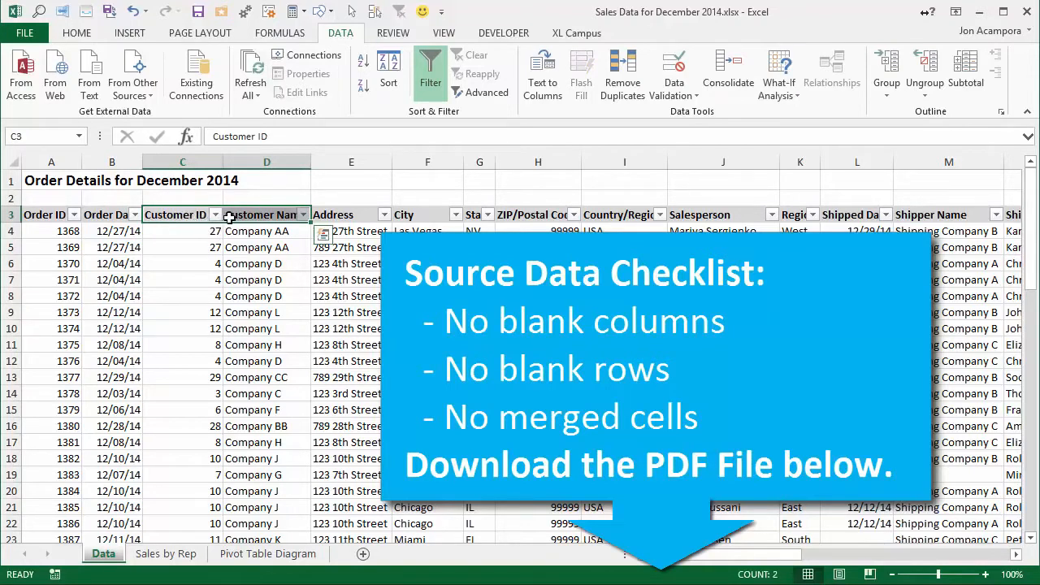
Create a PivotTable from the range Data!$A$3:$Z$68 and place it on a new worksheet
left_click(178, 231)
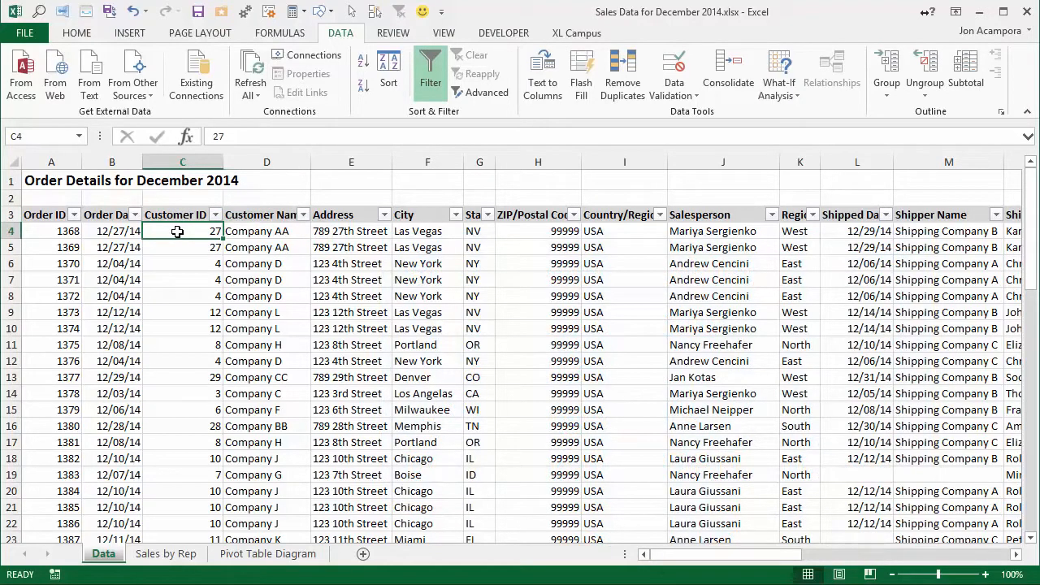
left_click(140, 36)
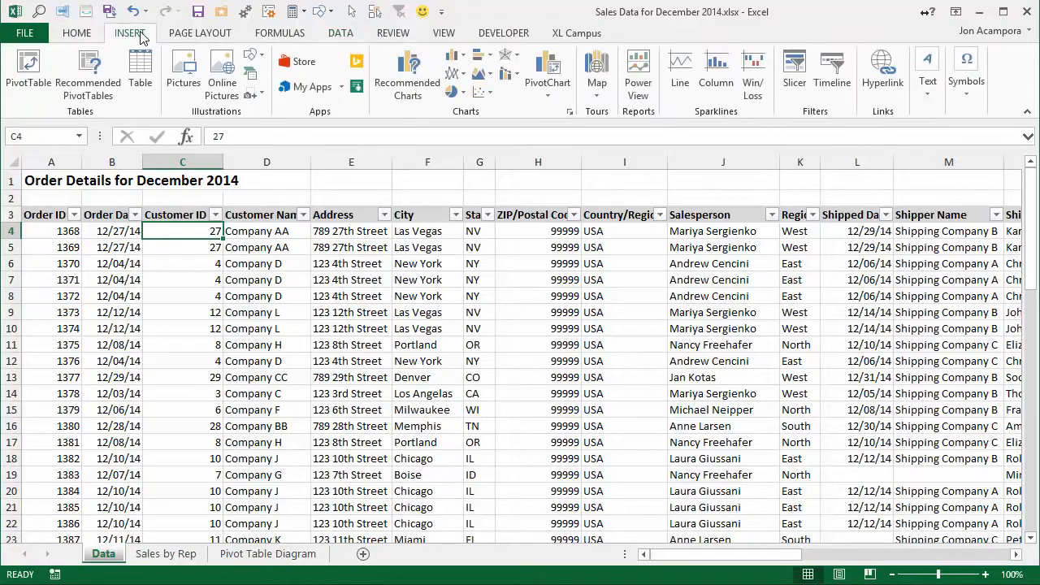
left_click(27, 73)
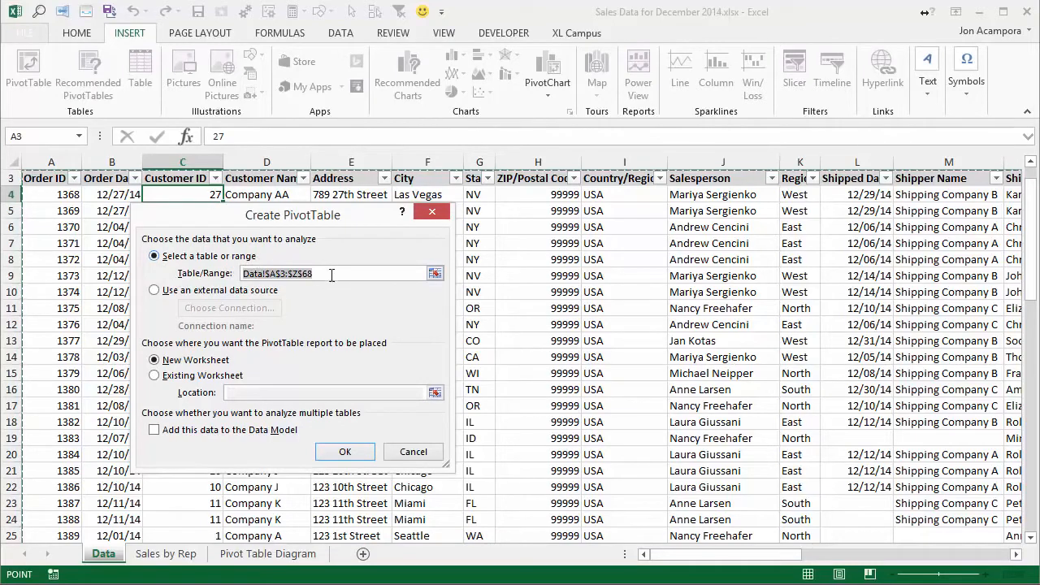
left_click_drag(332, 274, 245, 268)
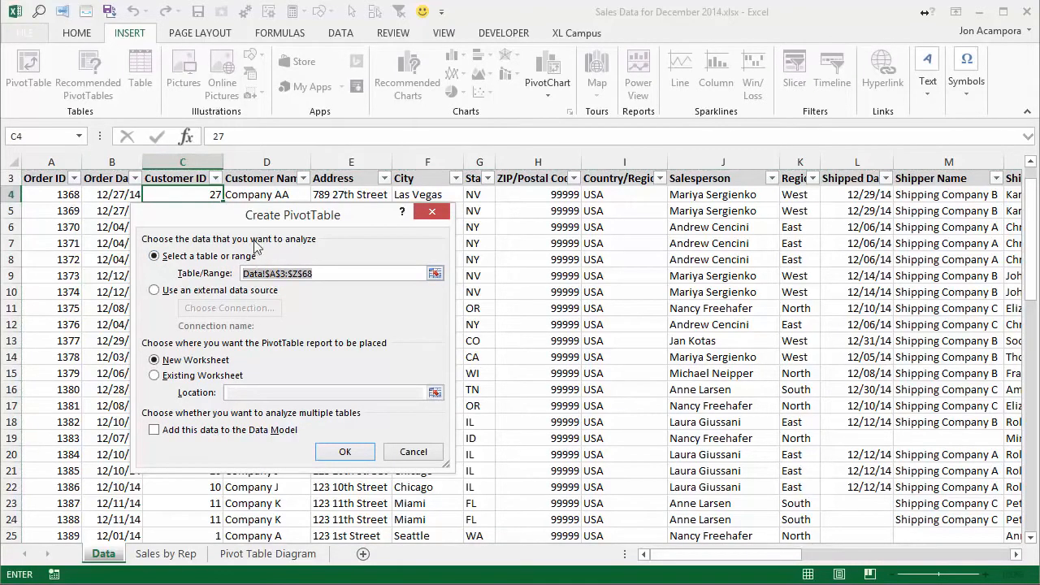
left_click_drag(262, 218, 392, 228)
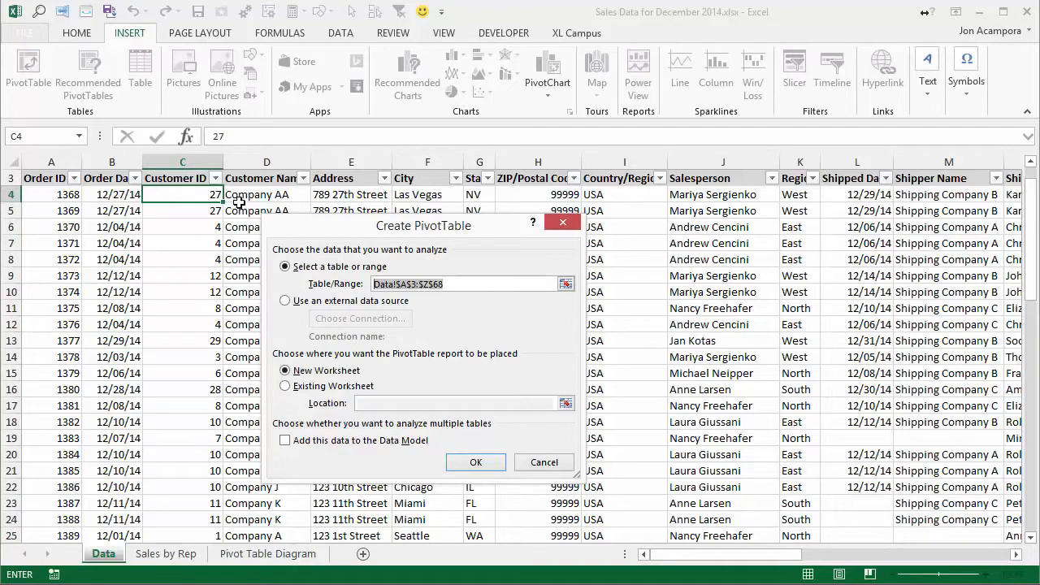
left_click_drag(363, 232, 328, 230)
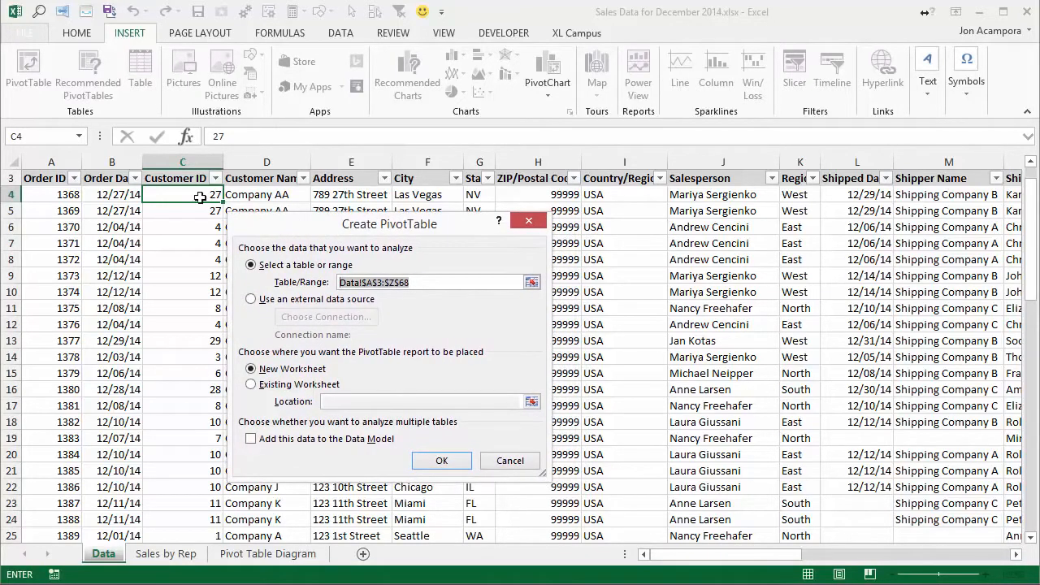
left_click(422, 286)
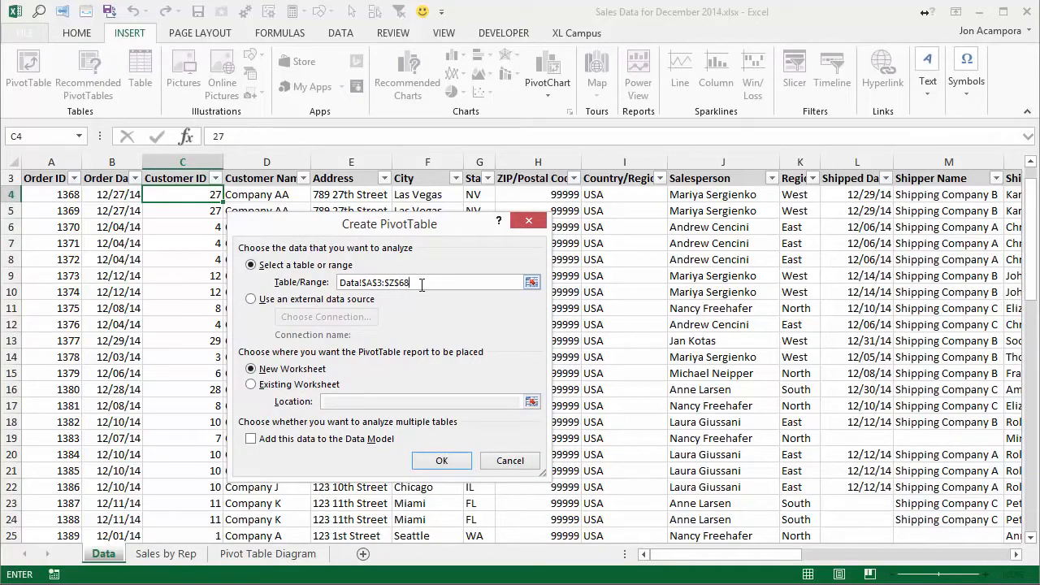
left_click(530, 283)
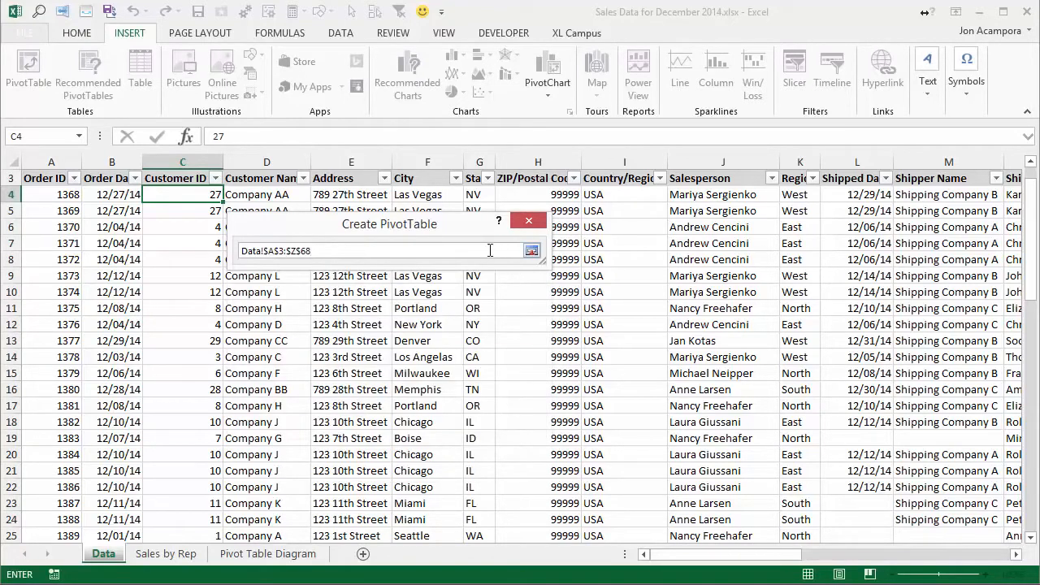
left_click(532, 251)
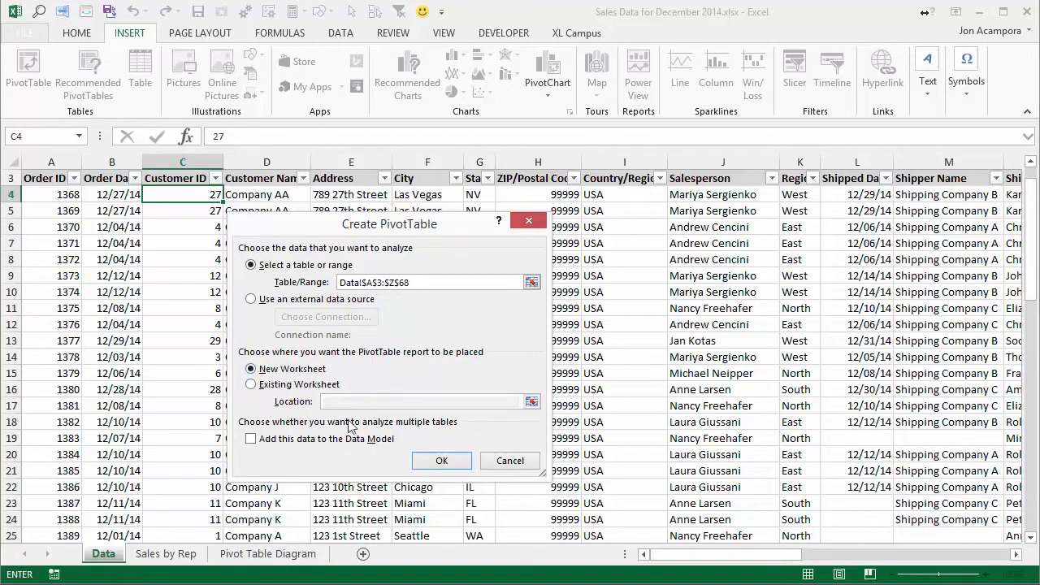
left_click(441, 460)
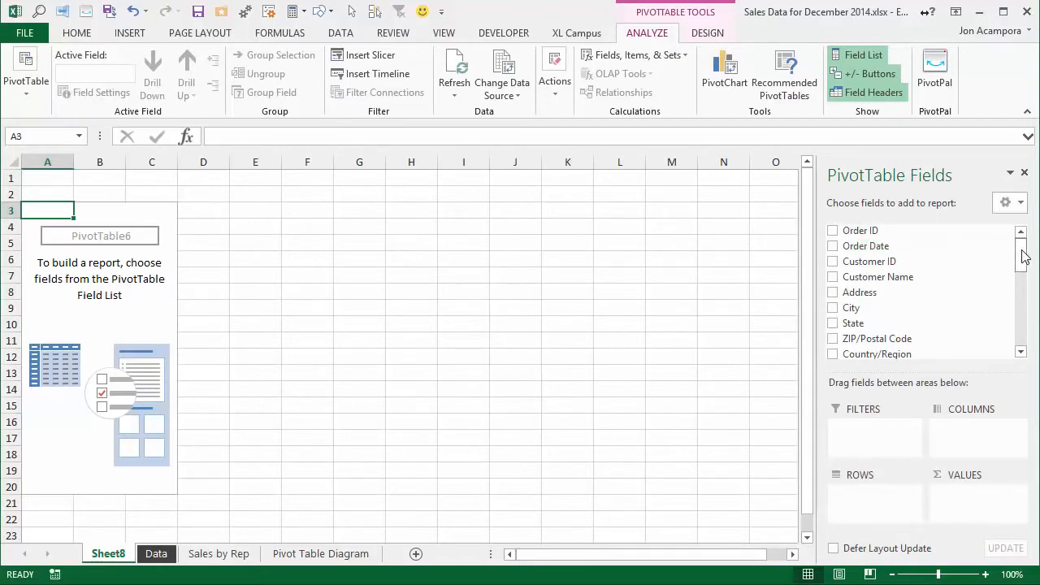
Add the Salesperson field to the PivotTable's Rows area and the Revenue field to its Values area as a sum
mouse_move(1023, 260)
left_mouse_down()
mouse_move(1023, 340)
mouse_move(1020, 257)
left_mouse_up()
left_click_drag(1022, 265, 1021, 298)
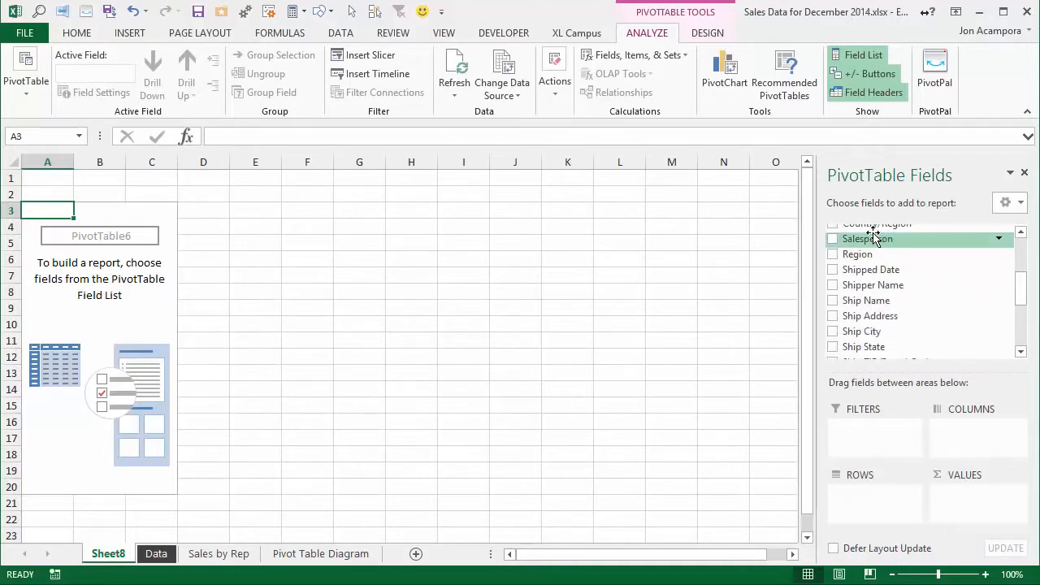
left_click_drag(868, 241, 875, 501)
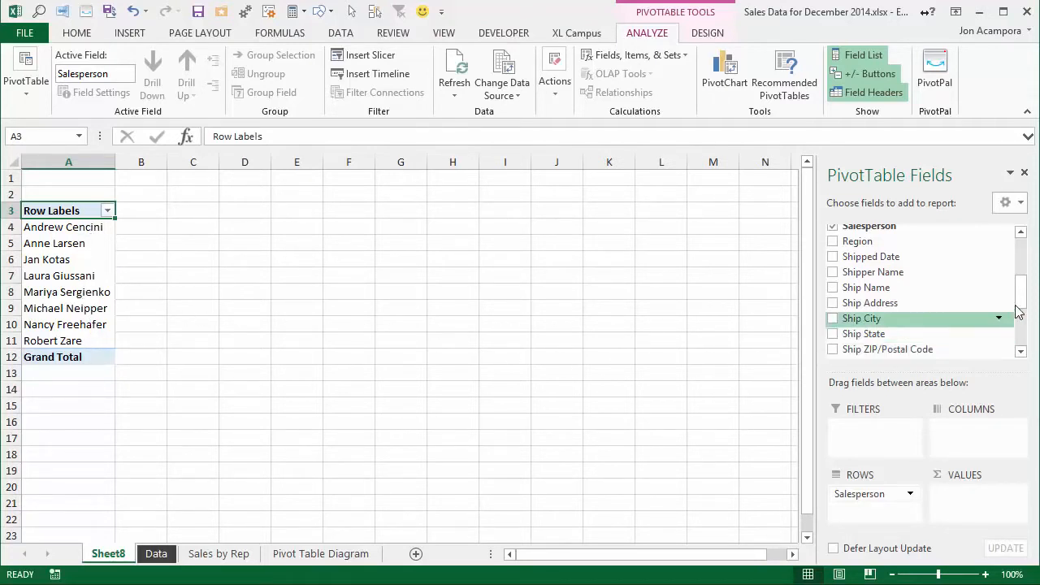
left_click_drag(1023, 301, 1026, 342)
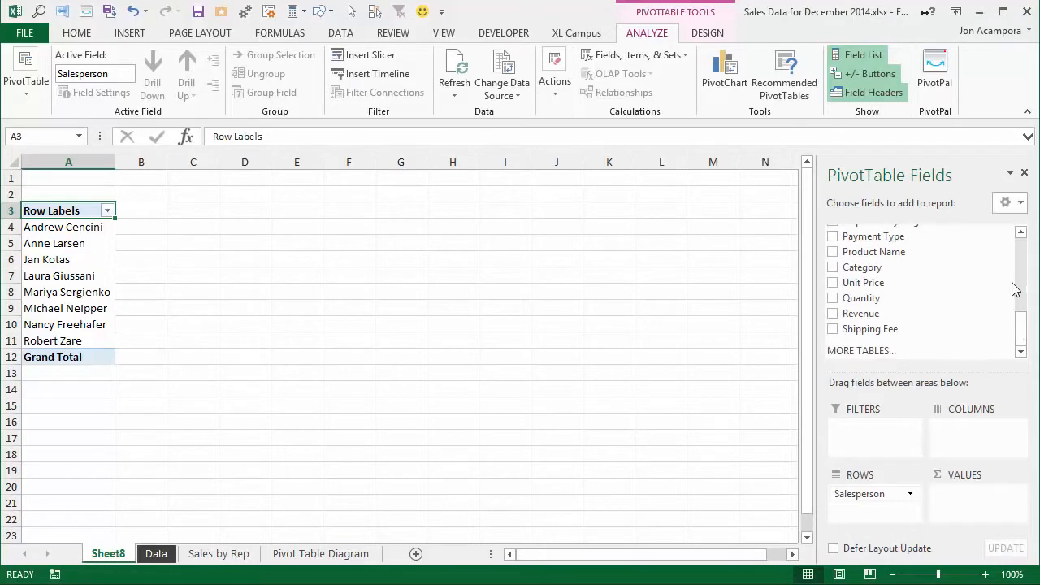
left_click_drag(846, 315, 986, 503)
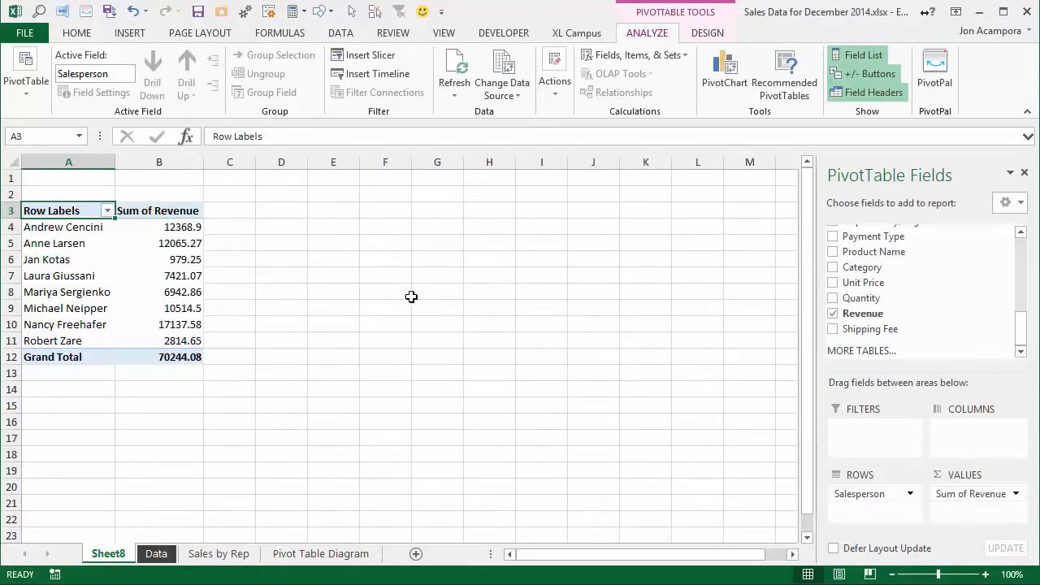
Examine the salesperson row labels and their Sum of Revenue values in the new PivotTable
mouse_move(142, 233)
mouse_move(120, 343)
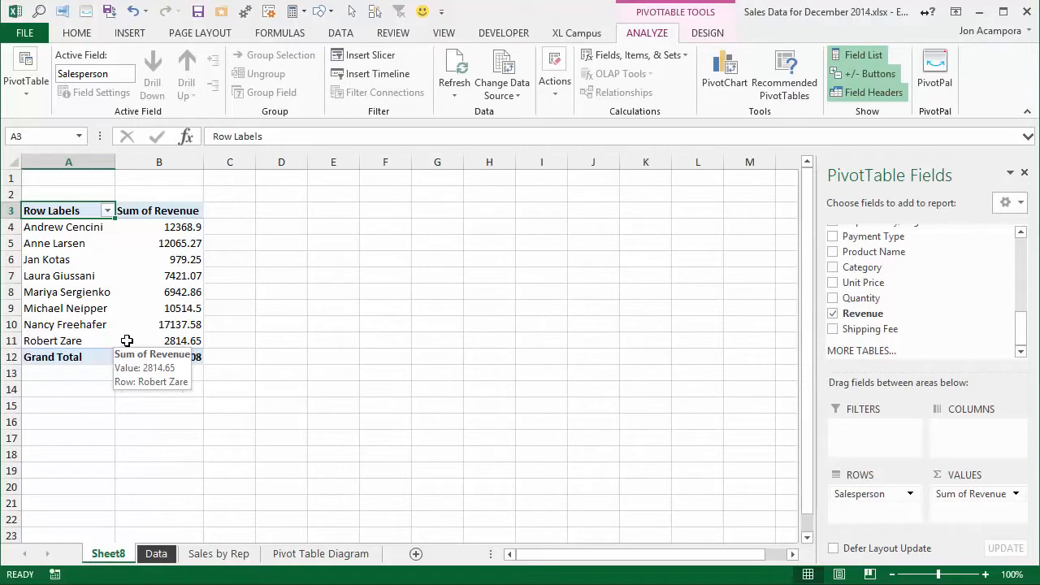
left_click(59, 231)
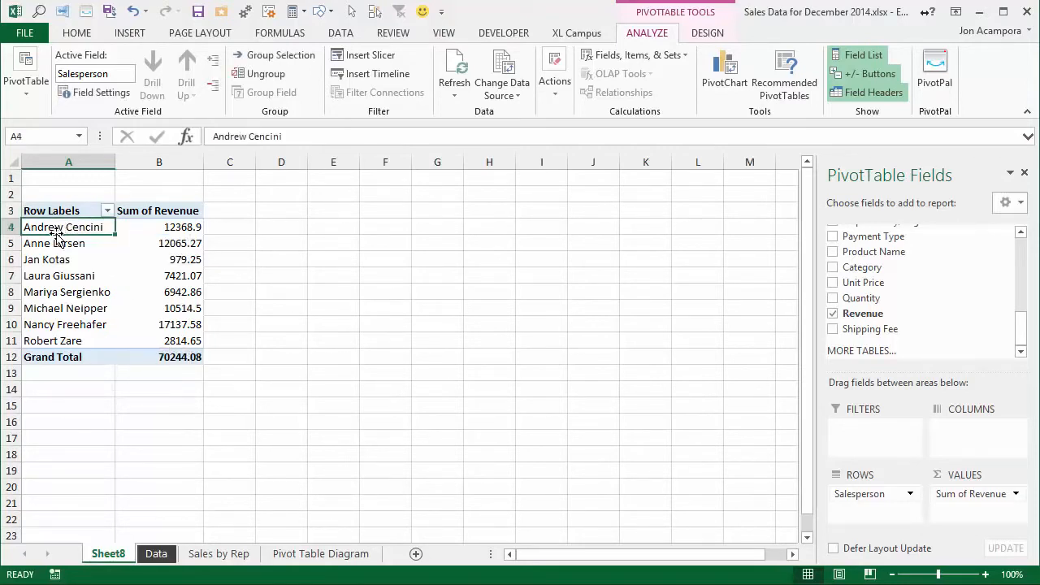
left_click(190, 233)
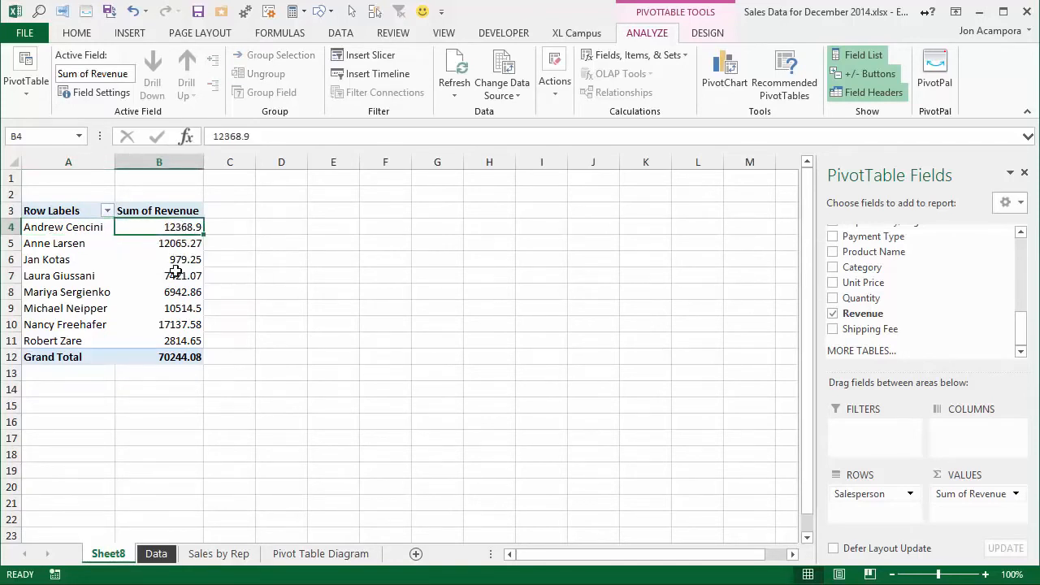
Filter the Salesperson column on the Data sheet to show only the first listed salesperson's records
left_click(156, 555)
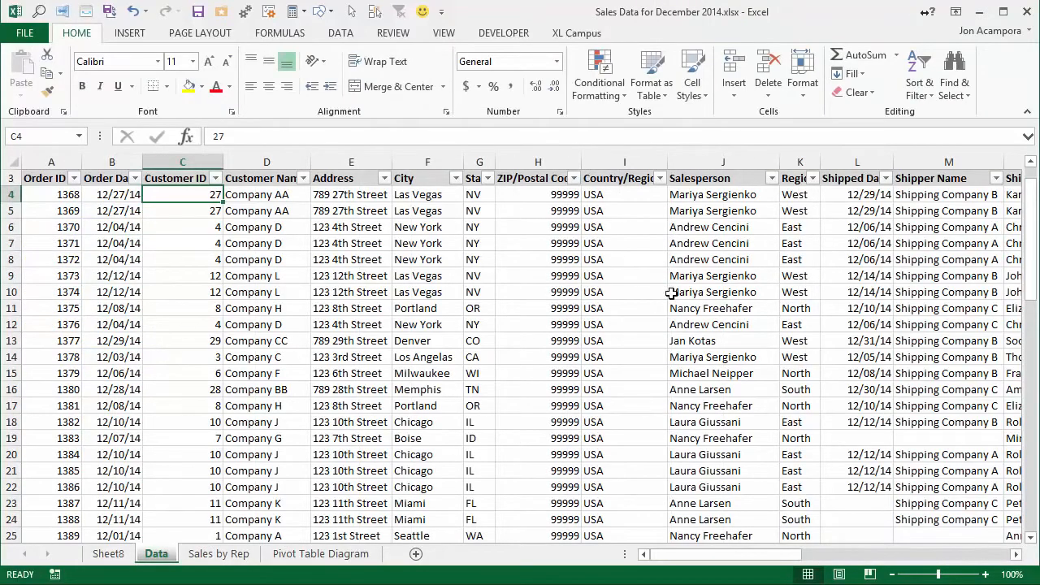
left_click(771, 178)
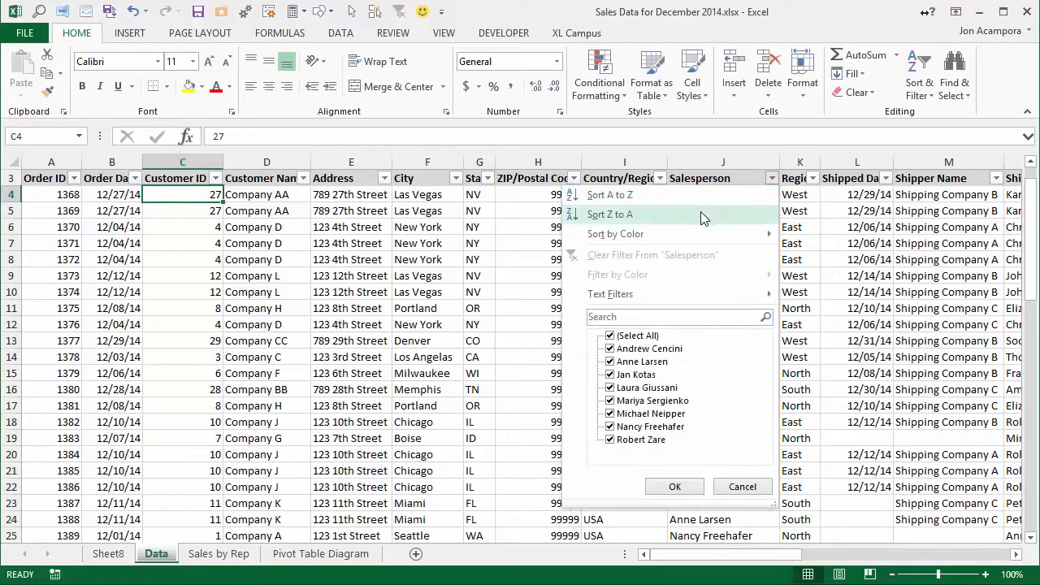
left_click(614, 336)
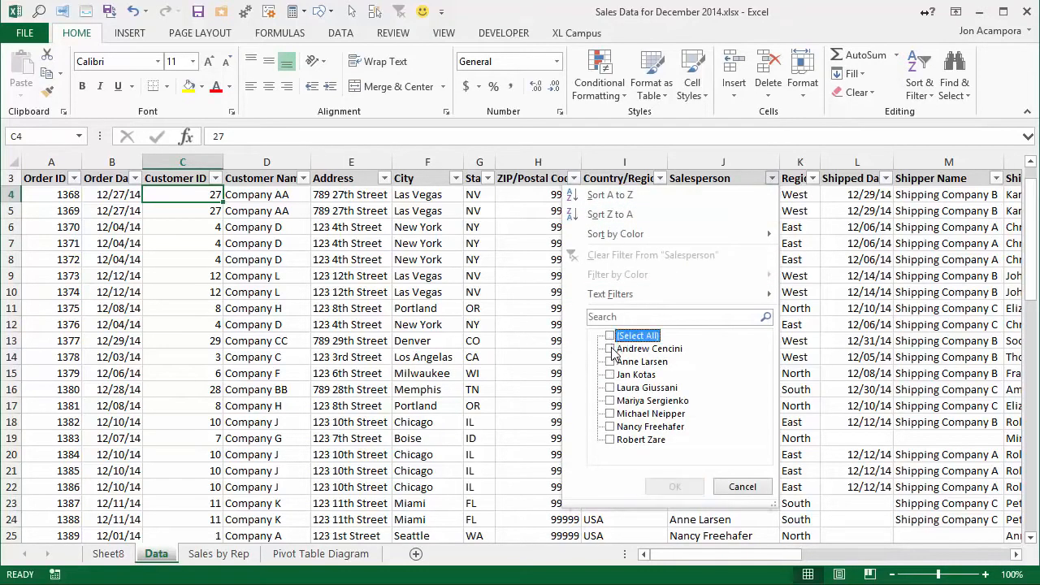
left_click(616, 348)
left_click(668, 487)
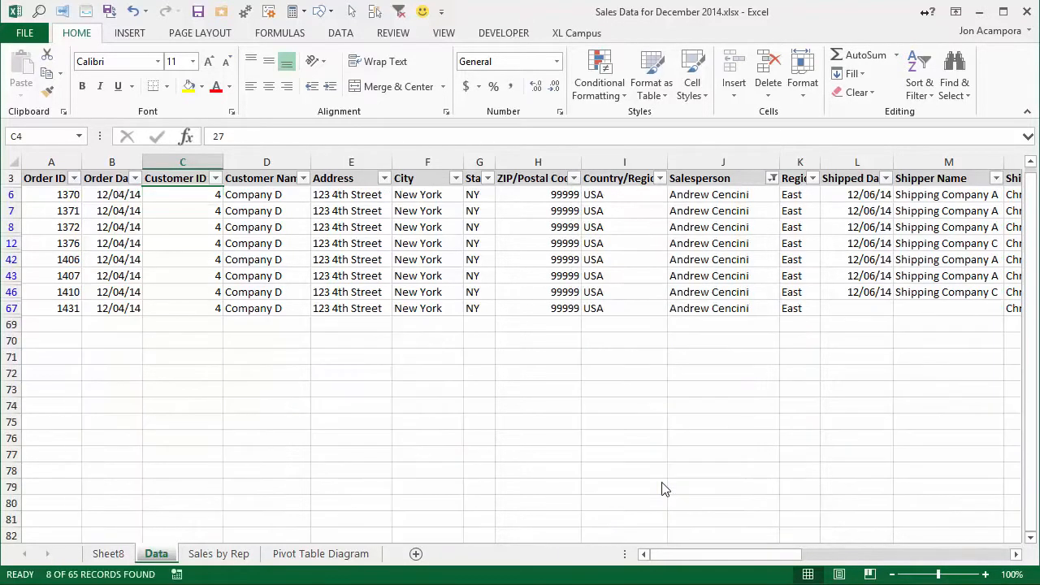
Select the filtered Salesperson entries and then their Revenue cells to read the revenue sum
left_click_drag(685, 195, 706, 302)
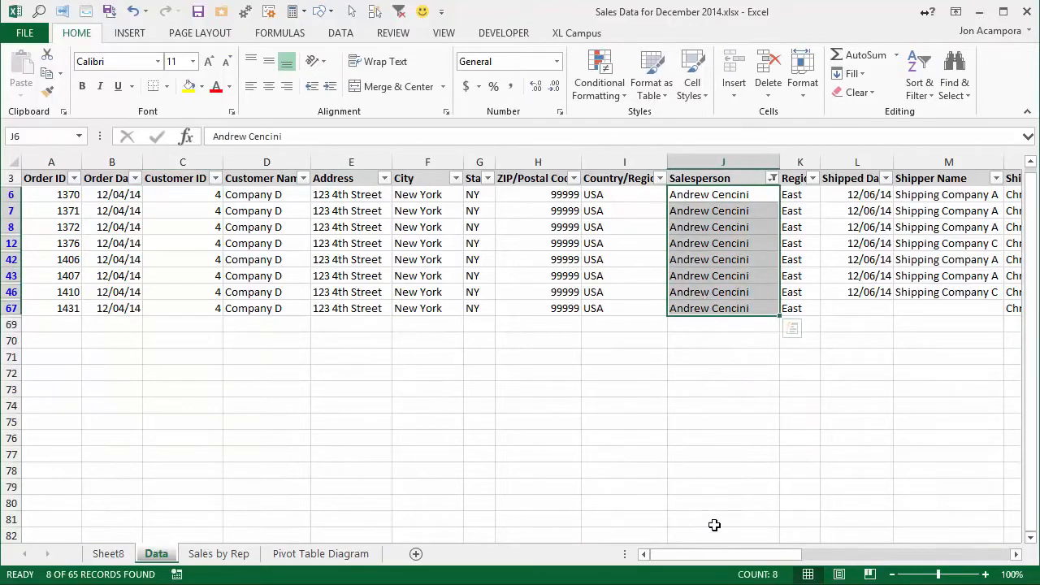
left_click_drag(719, 553, 930, 552)
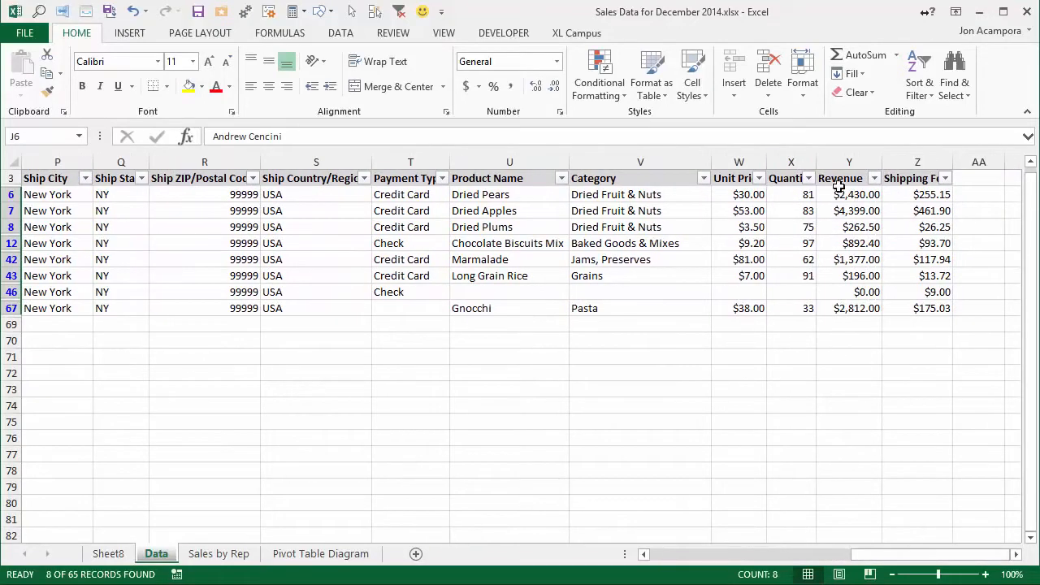
left_click_drag(839, 195, 860, 307)
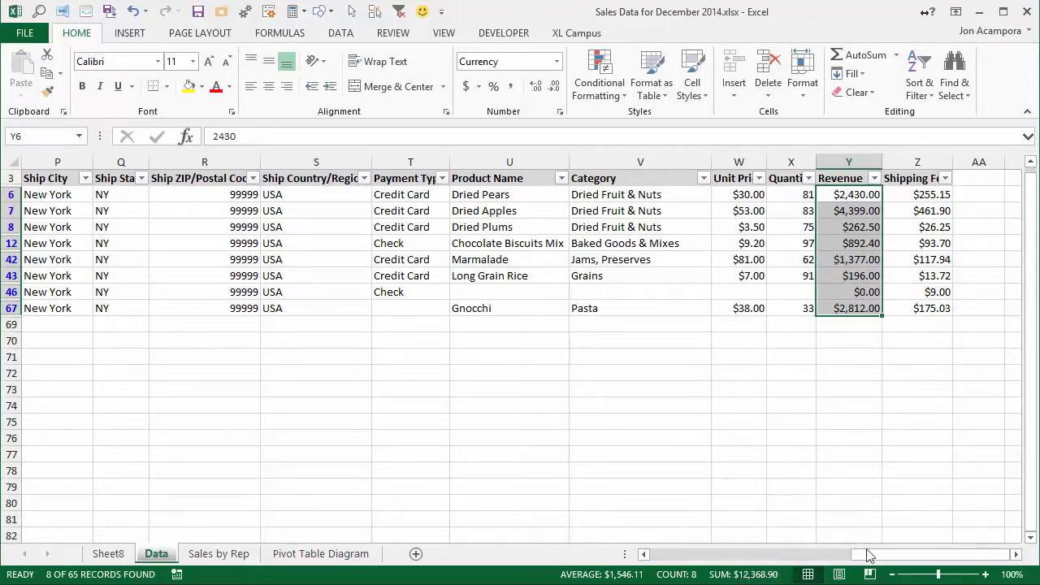
Compare the filtered revenue sum with that salesperson's PivotTable value and view the Pivot Table Areas Diagram
left_click(114, 554)
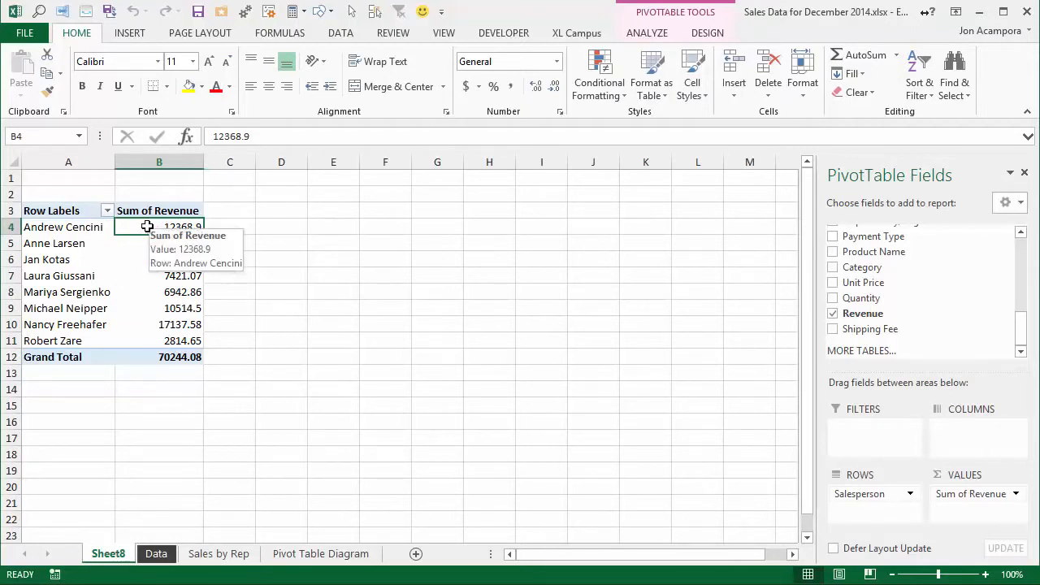
mouse_move(153, 299)
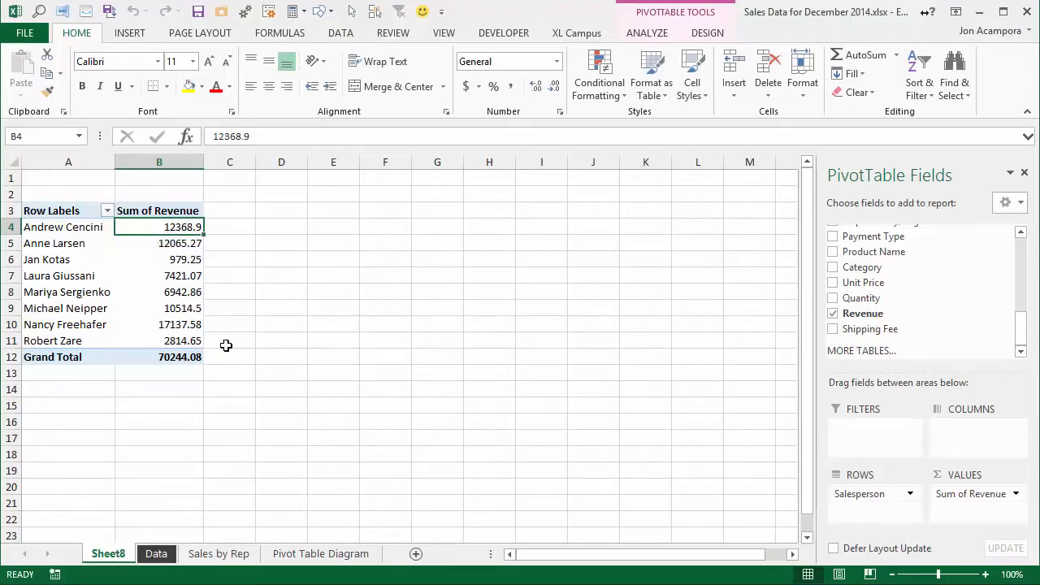
left_click(309, 559)
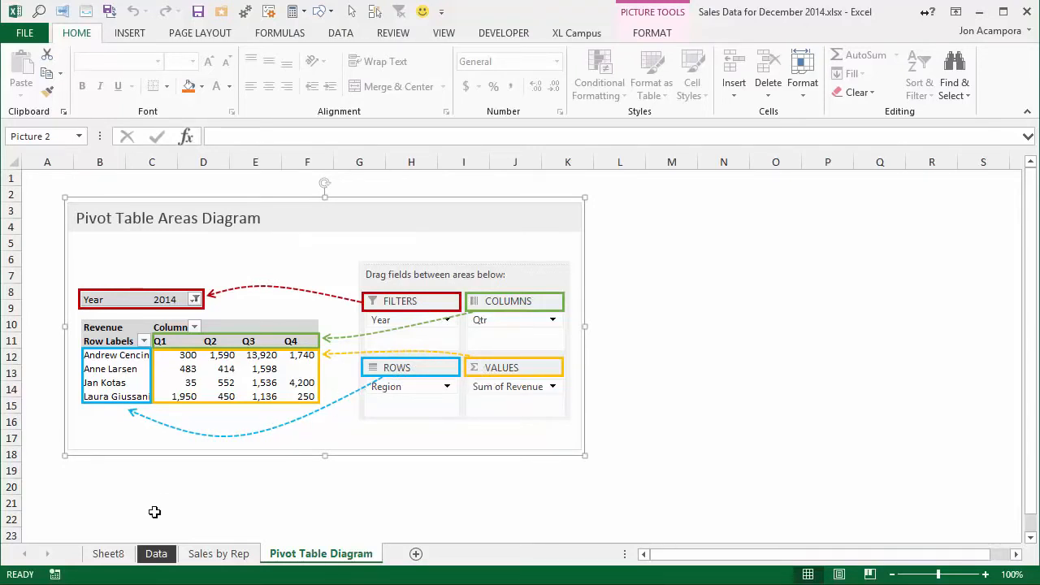
left_click(118, 555)
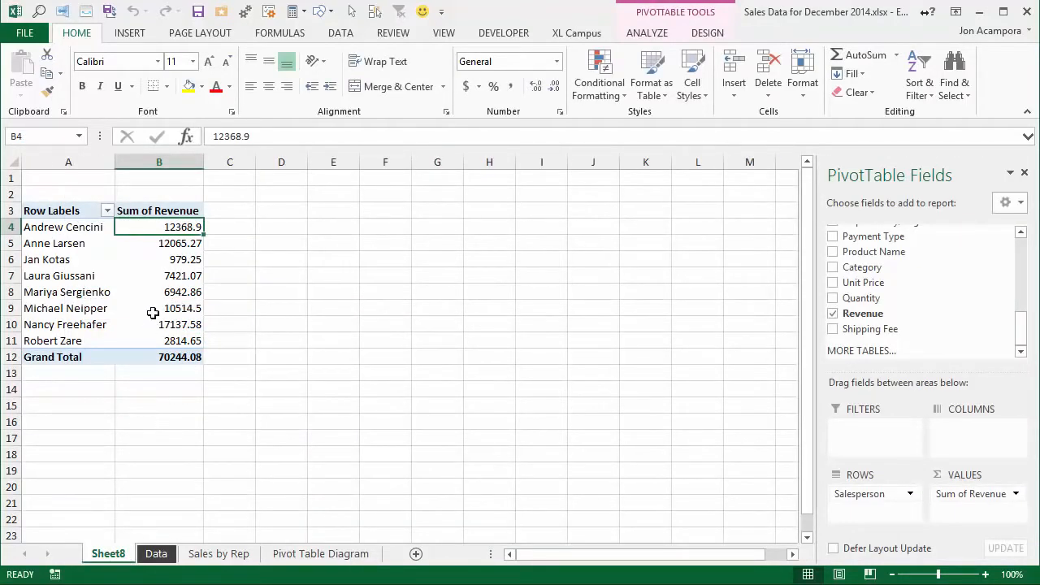
Set the PivotTable's Sum of Revenue number format to Currency with the $ symbol and 0 decimal places
left_click_drag(163, 228, 168, 351)
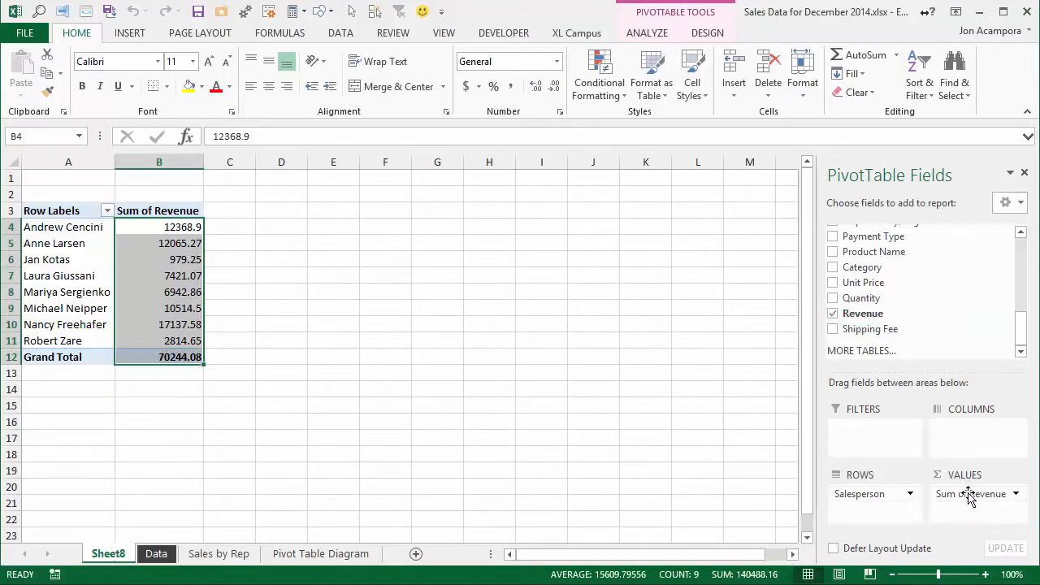
right_click(148, 232)
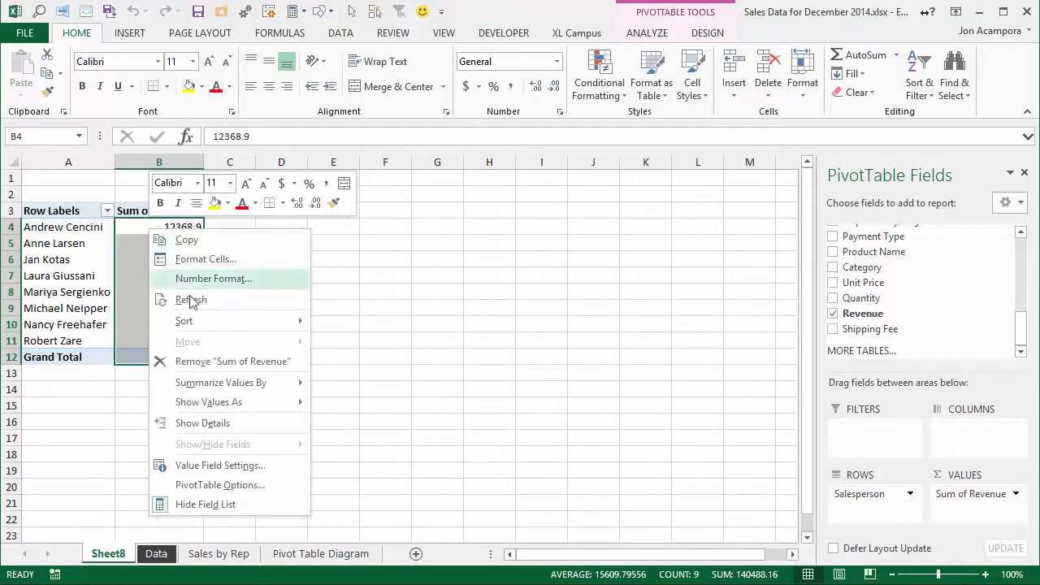
left_click(213, 469)
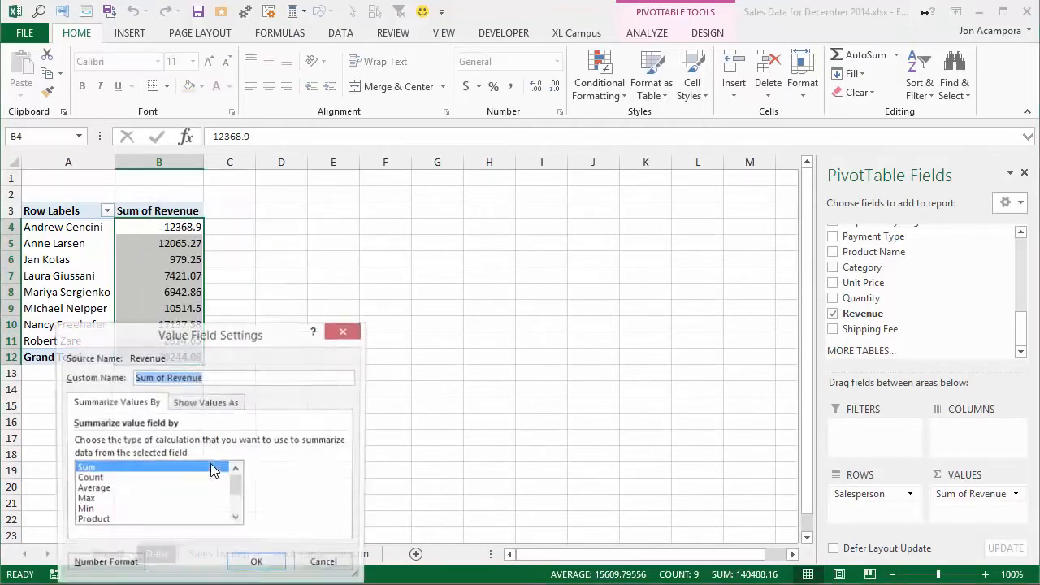
left_click_drag(191, 335, 320, 231)
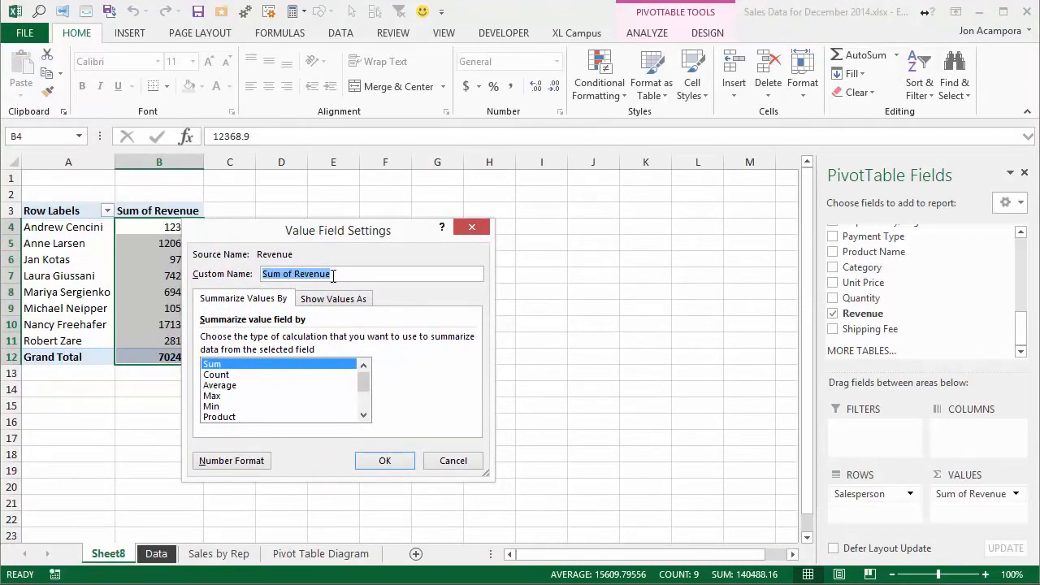
left_click(237, 462)
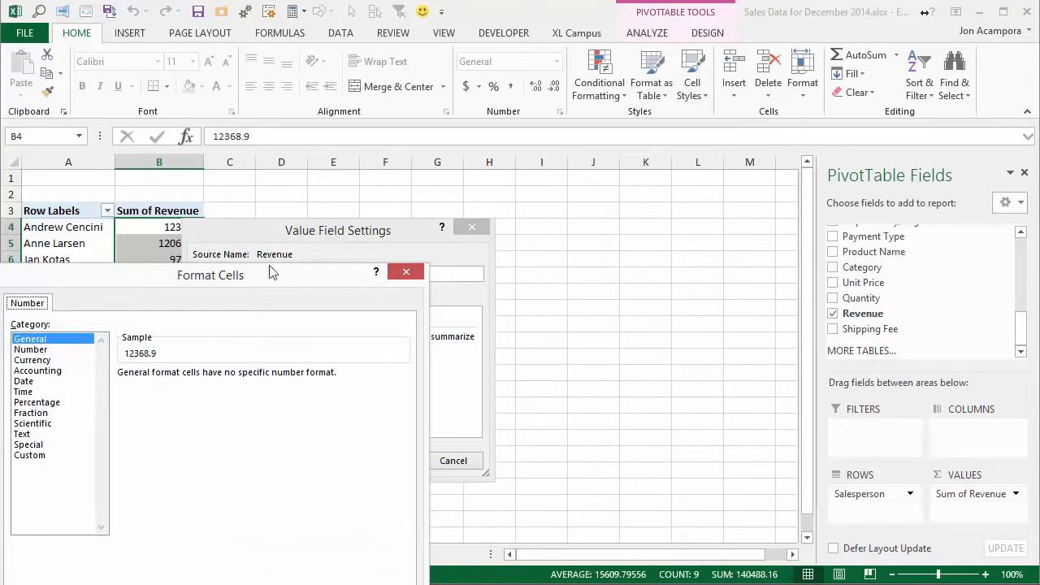
left_click_drag(272, 273, 406, 181)
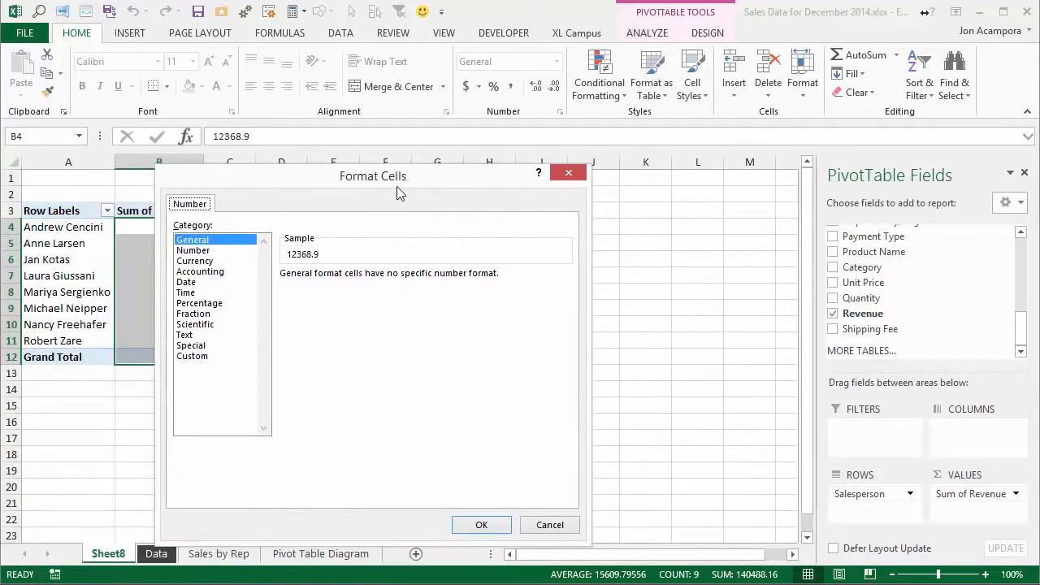
left_click(196, 262)
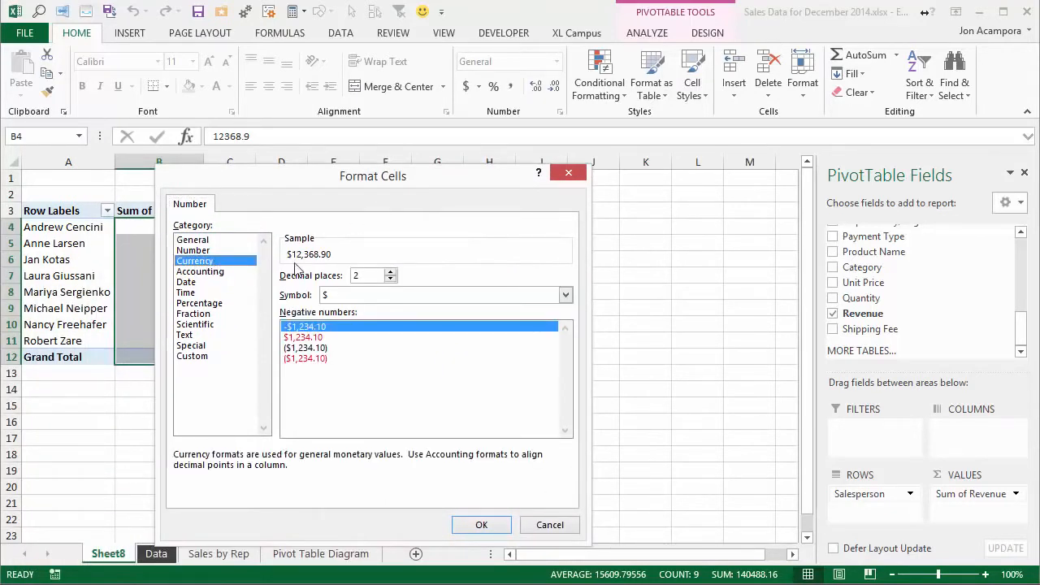
left_click(391, 280)
left_click(390, 279)
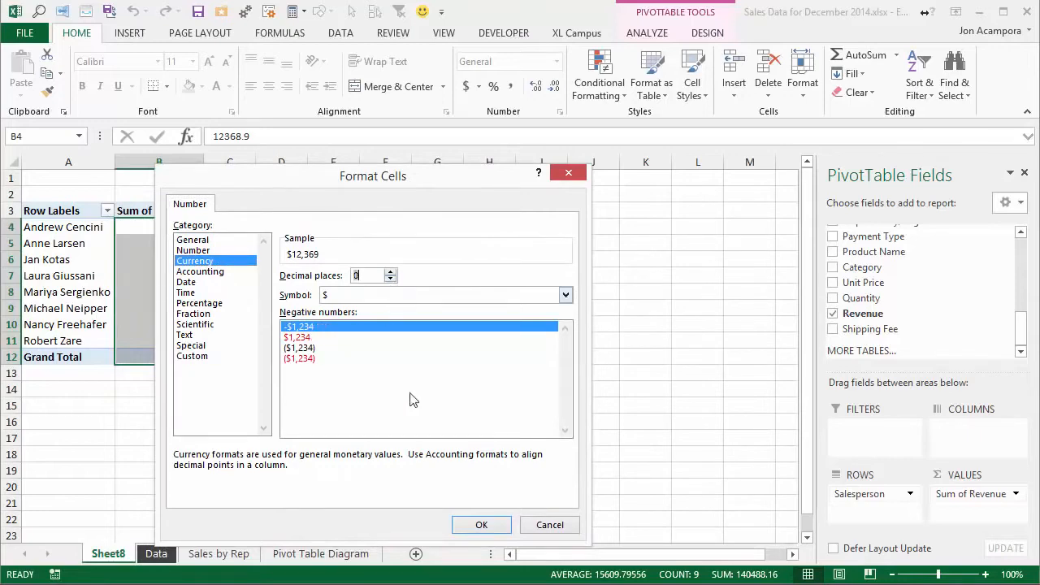
left_click(473, 527)
left_click(382, 461)
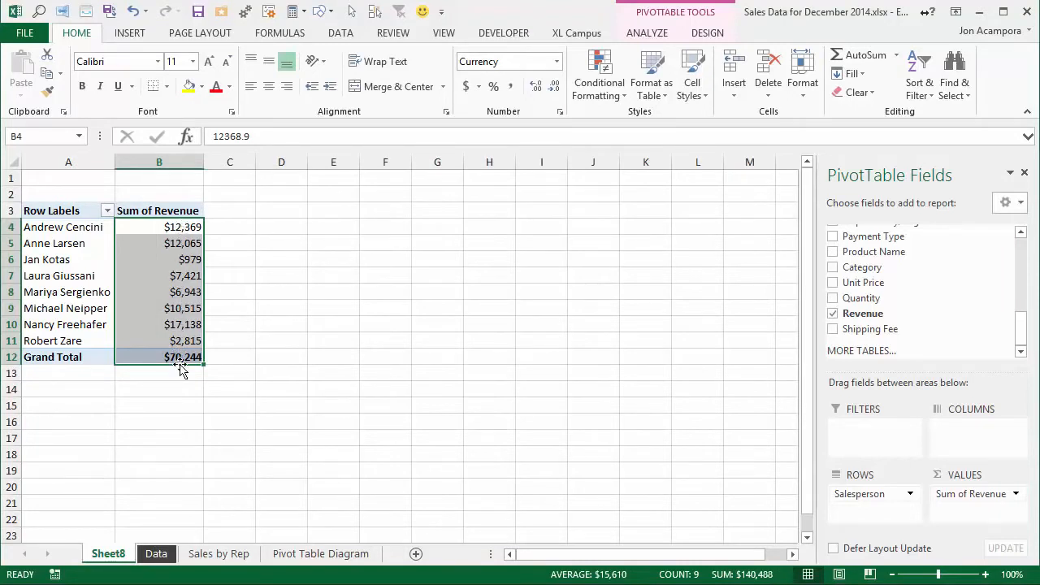
Sort the PivotTable's salespeople by Sum of Revenue from largest to smallest
mouse_move(151, 357)
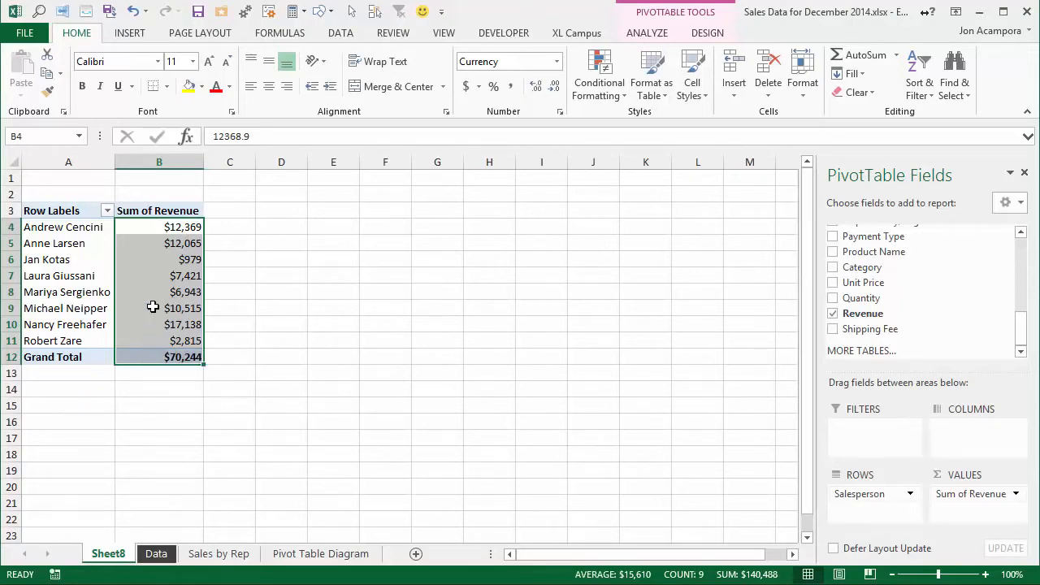
left_click(145, 226)
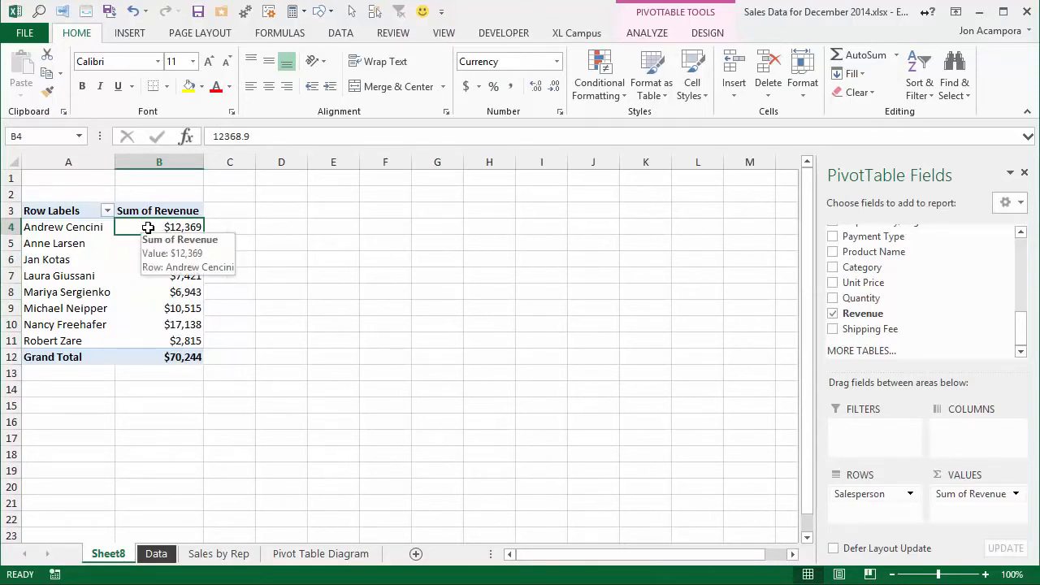
right_click(149, 232)
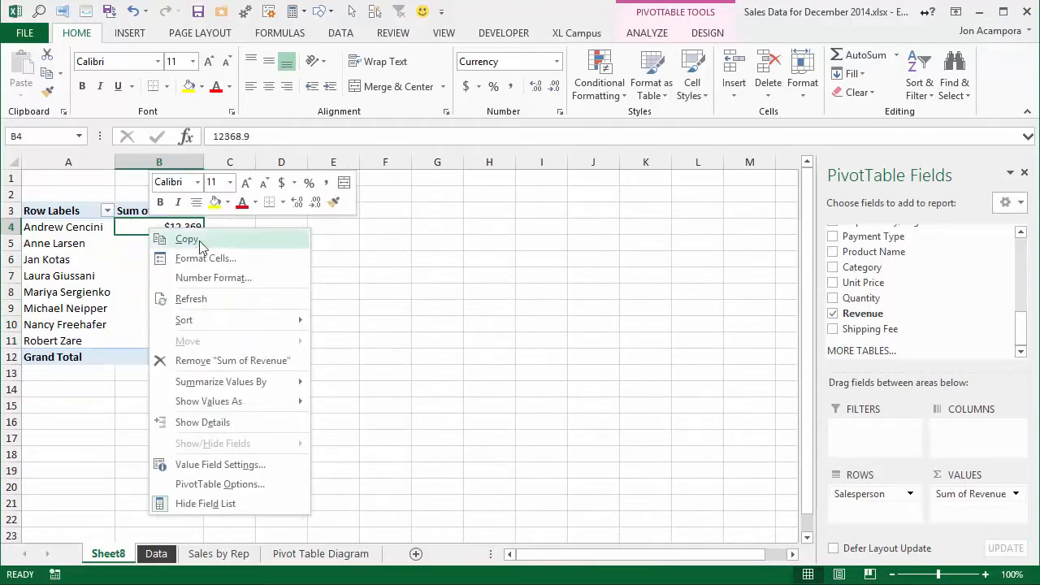
mouse_move(198, 322)
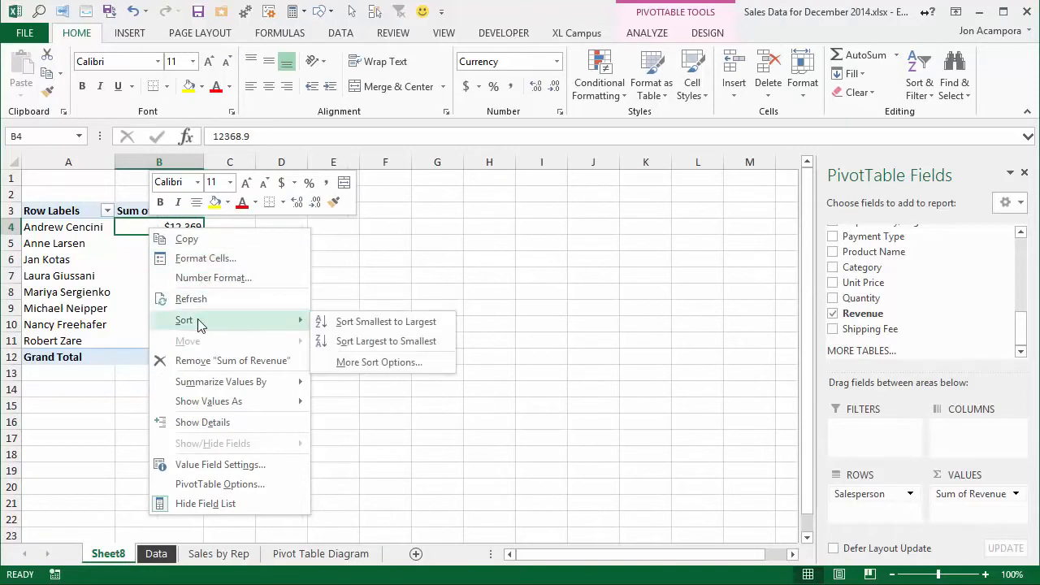
left_click(358, 342)
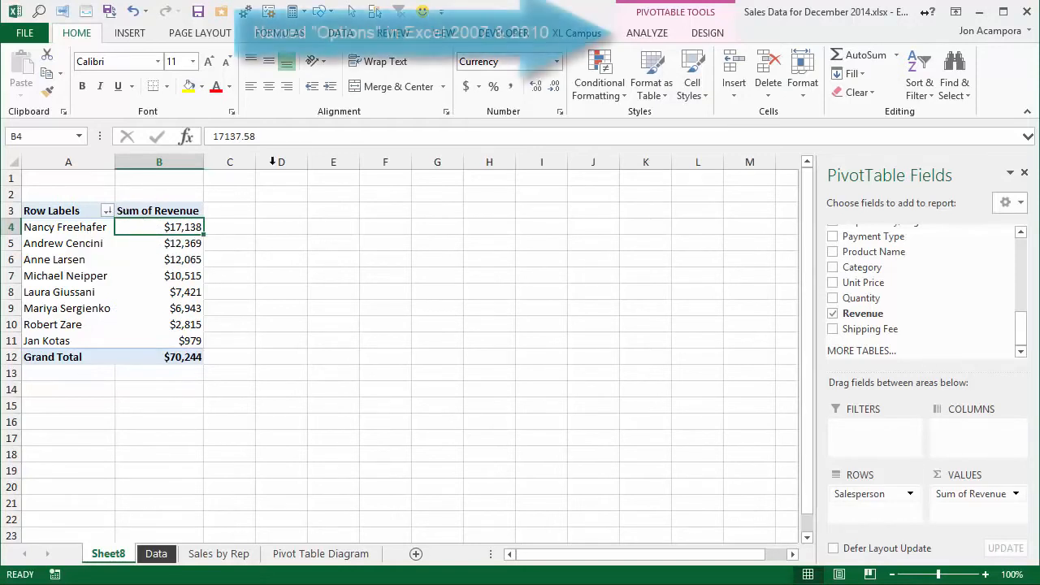
Insert a Clustered Bar PivotChart based on the salesperson revenue PivotTable
left_click(647, 33)
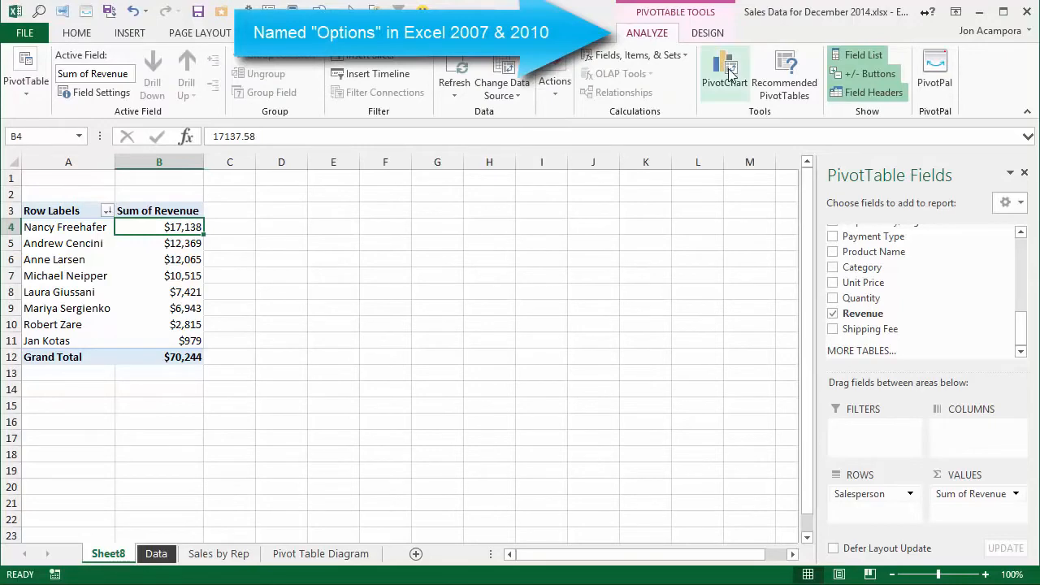
left_click(726, 74)
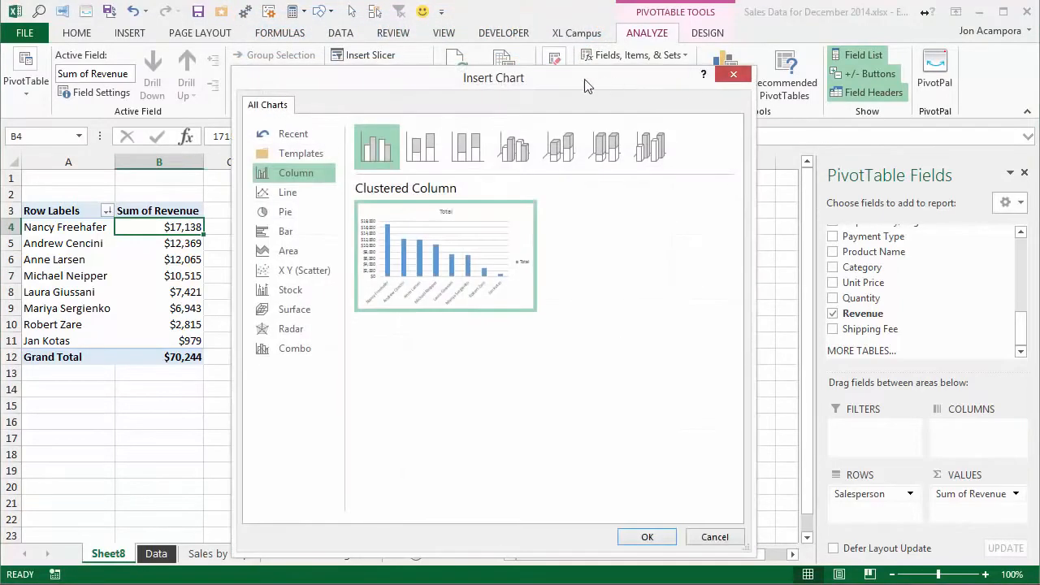
left_click(288, 233)
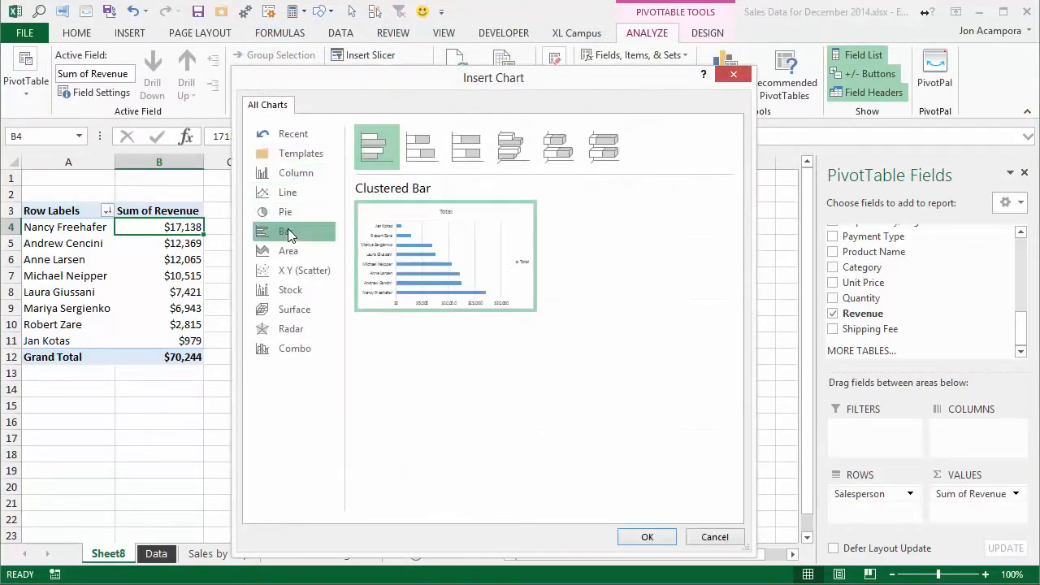
left_click(667, 538)
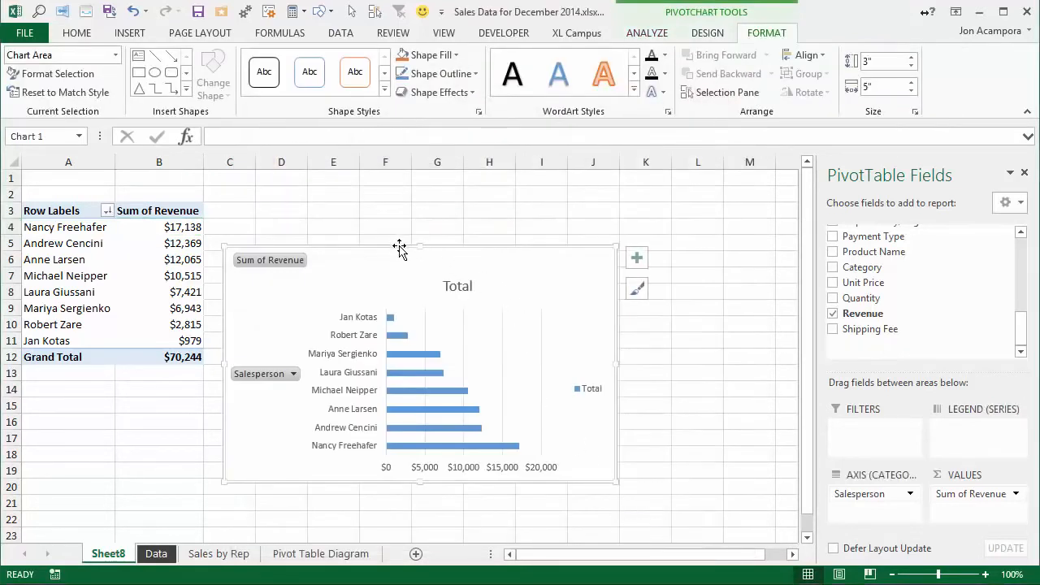
Move the PivotChart up beside the PivotTable, starting around row 2, and hide all field buttons on it
left_click_drag(399, 249, 408, 194)
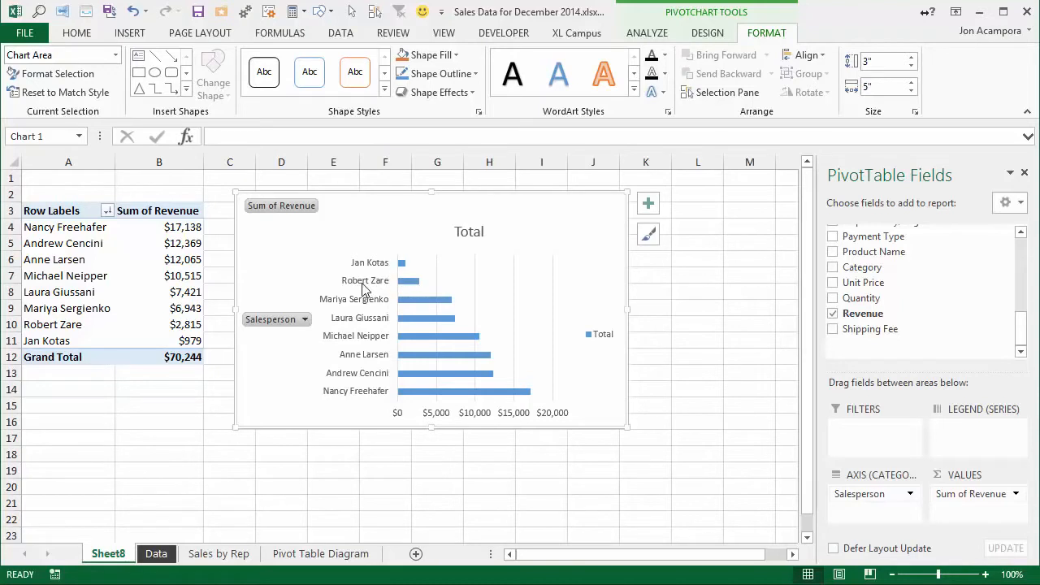
right_click(282, 321)
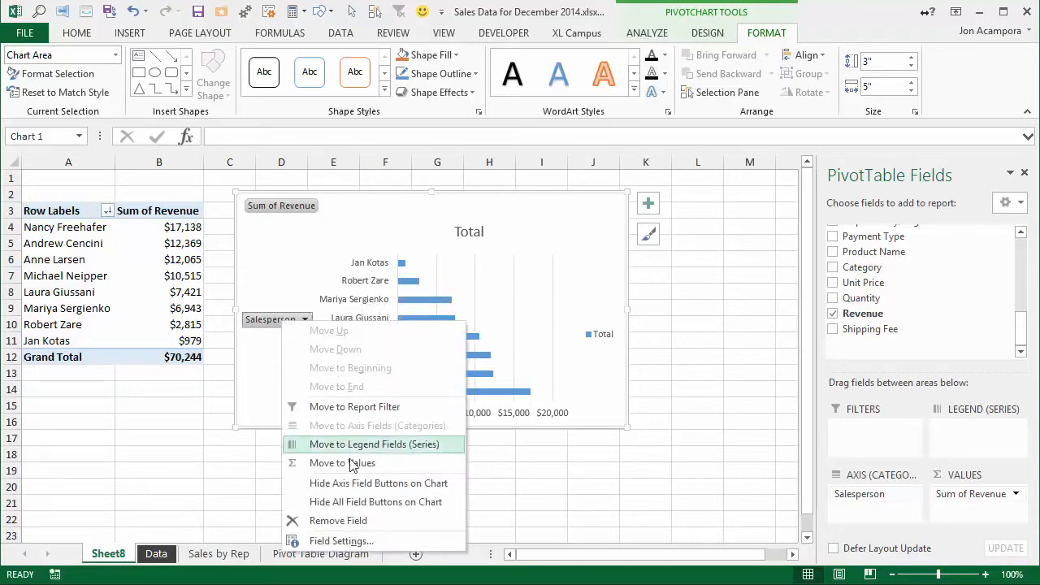
left_click(363, 503)
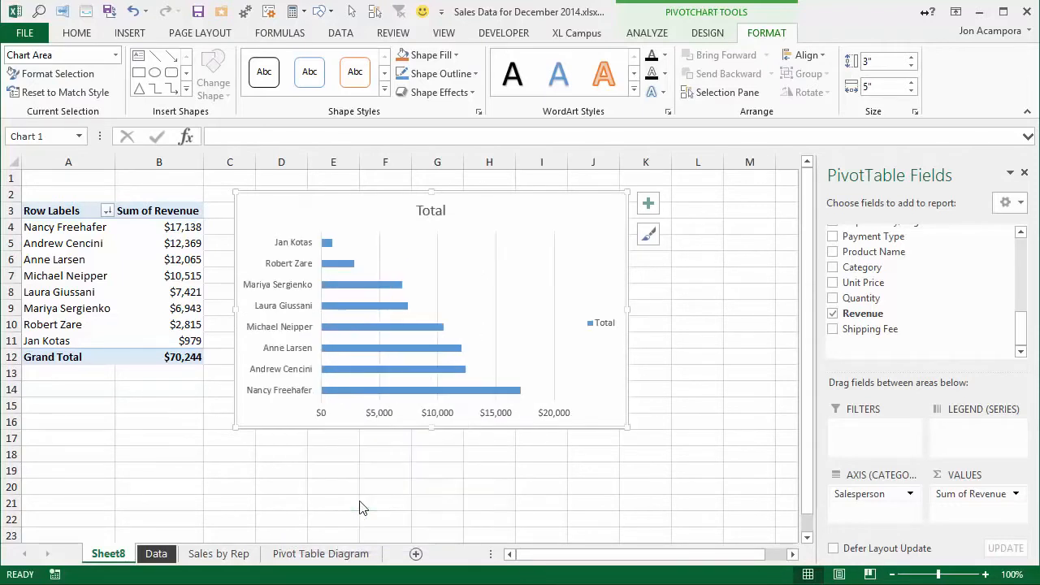
Format the PivotChart's vertical category axis to show the salespeople in reverse order
left_click(293, 247)
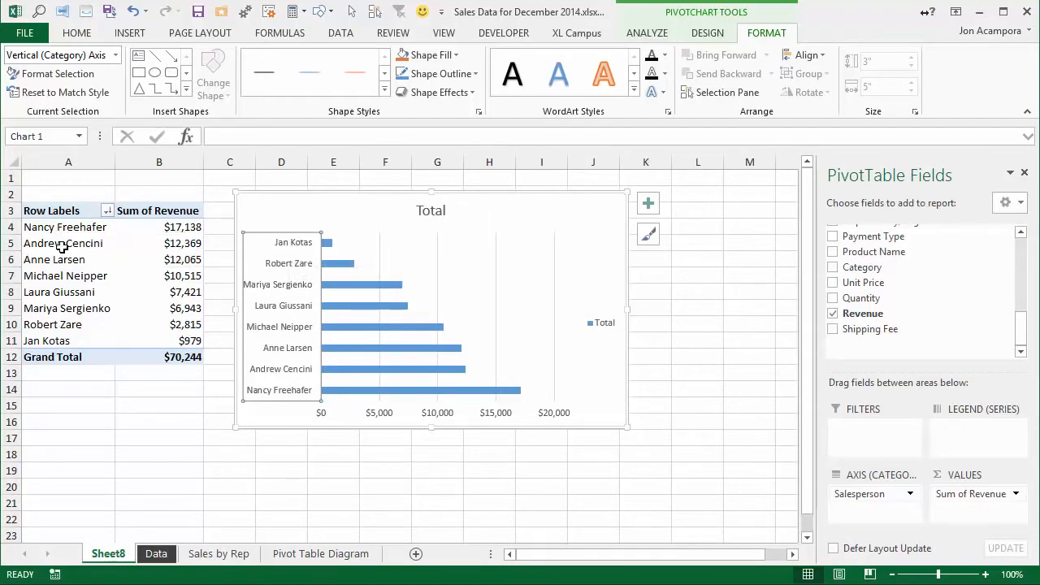
right_click(279, 249)
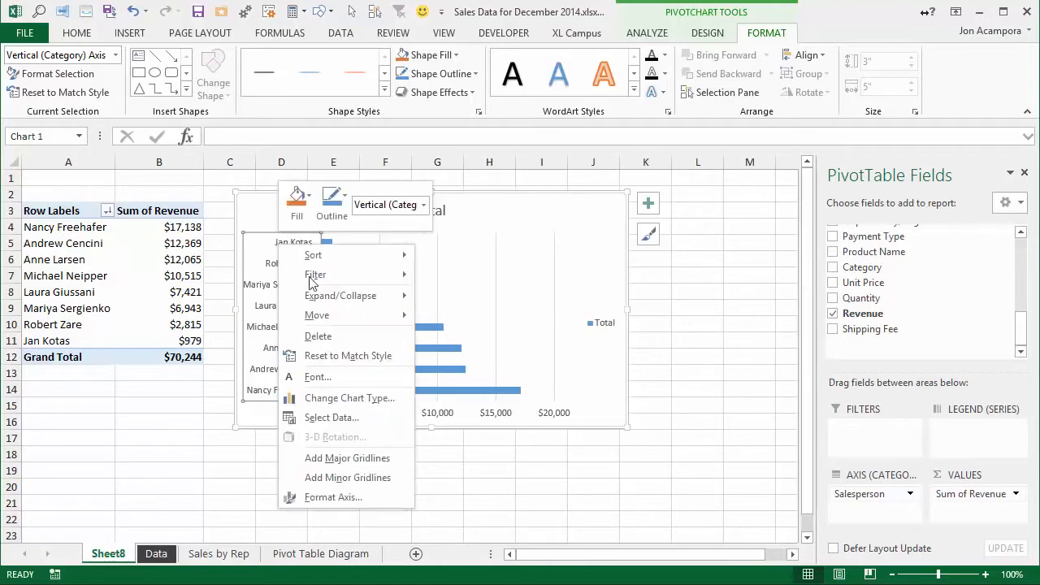
left_click(340, 499)
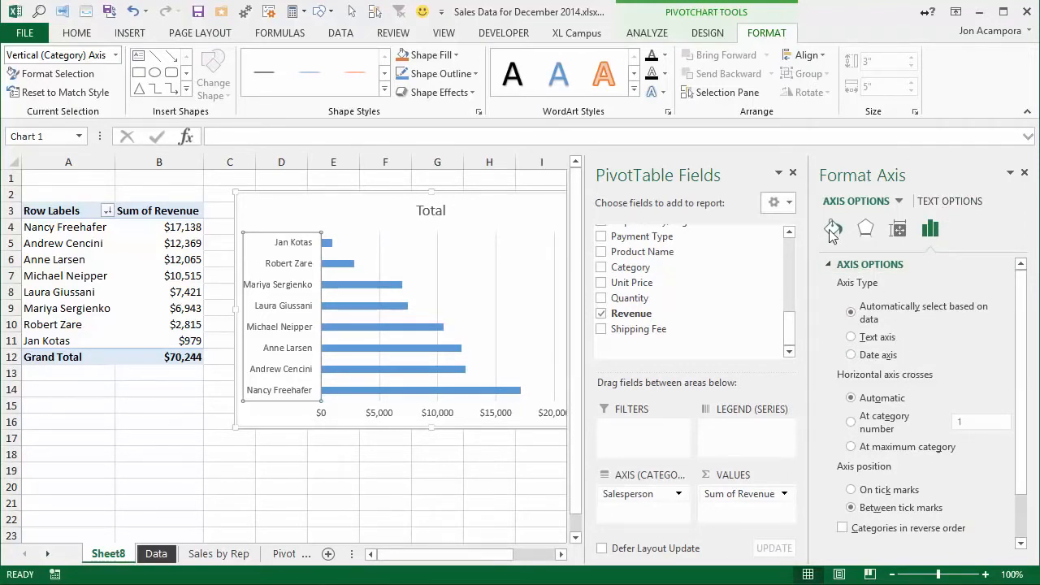
left_click(843, 528)
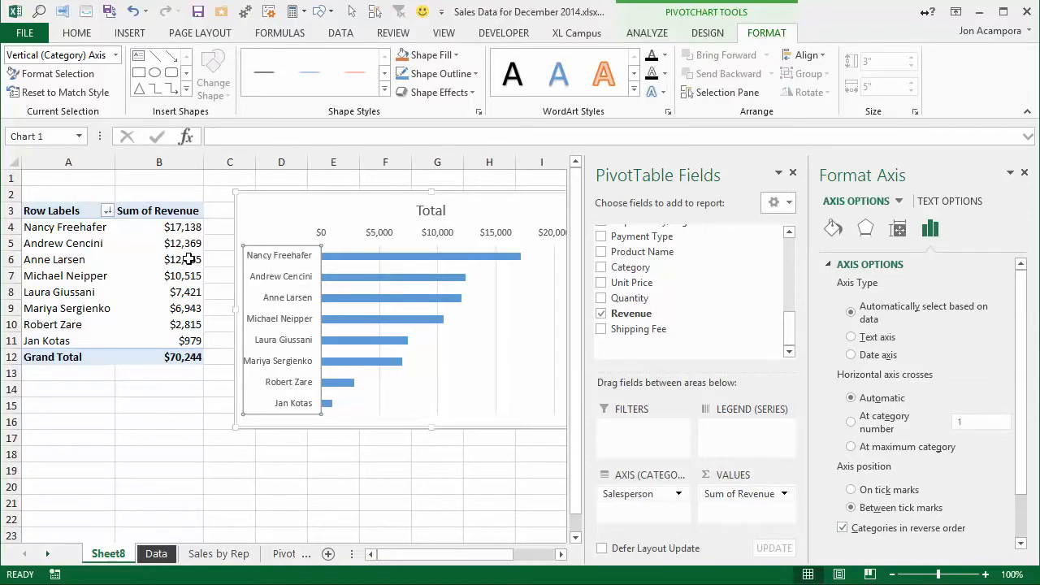
left_click(1024, 175)
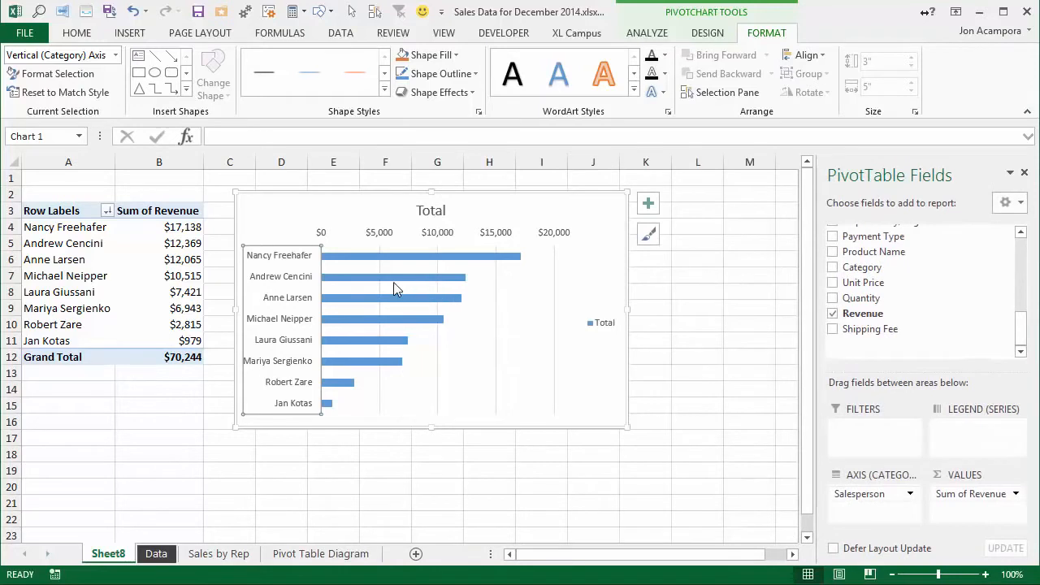
Delete the horizontal value axis, the legend and the vertical gridlines from the PivotChart
left_click(376, 234)
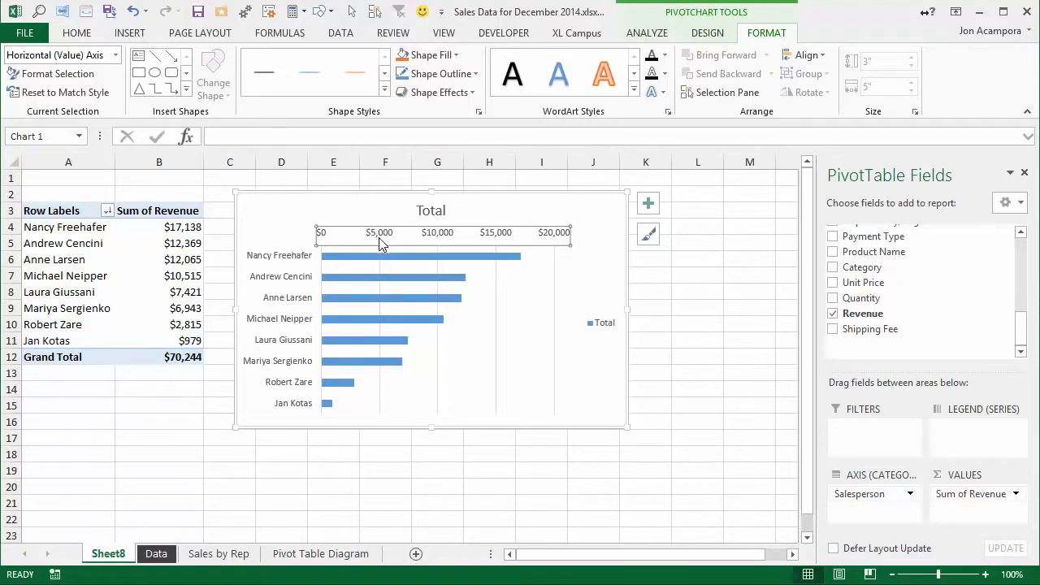
key("Delete")
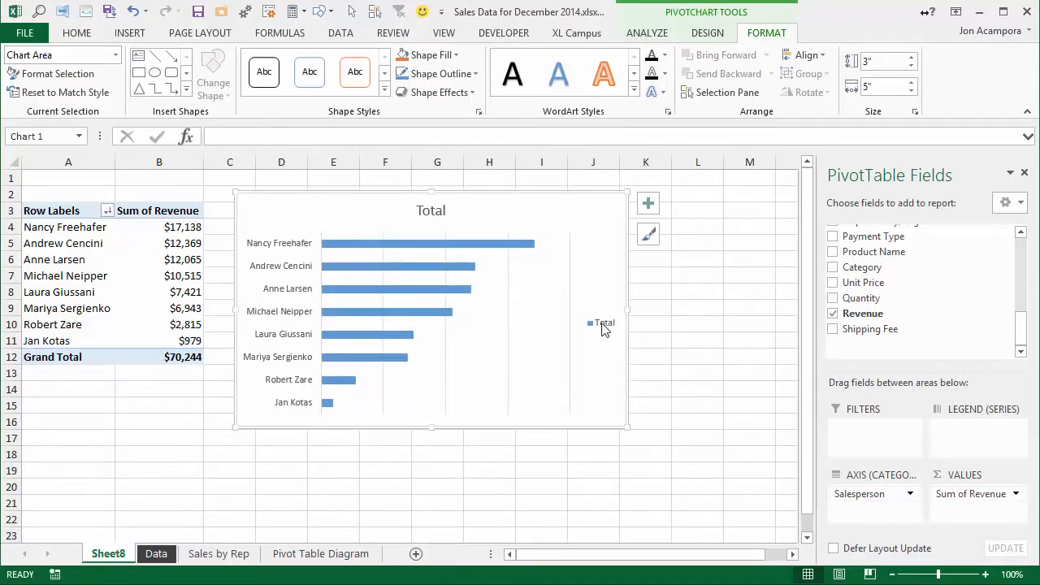
left_click(602, 324)
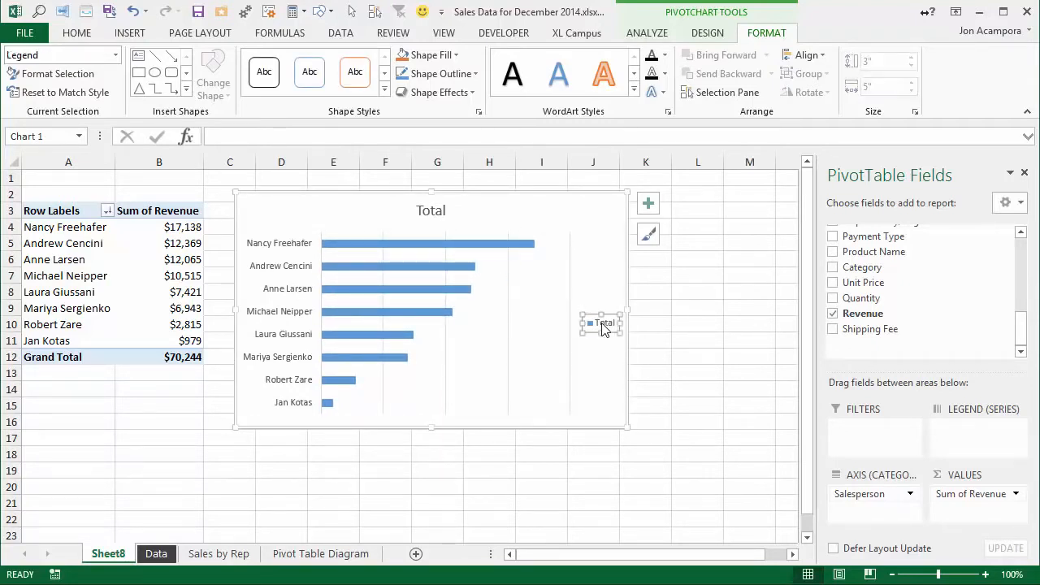
key("Delete")
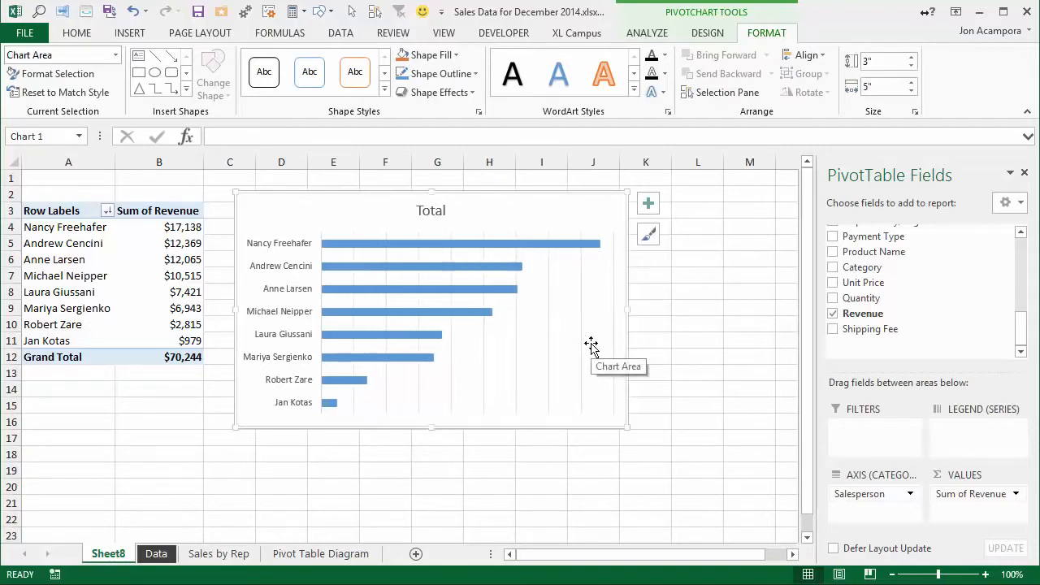
left_click(517, 335)
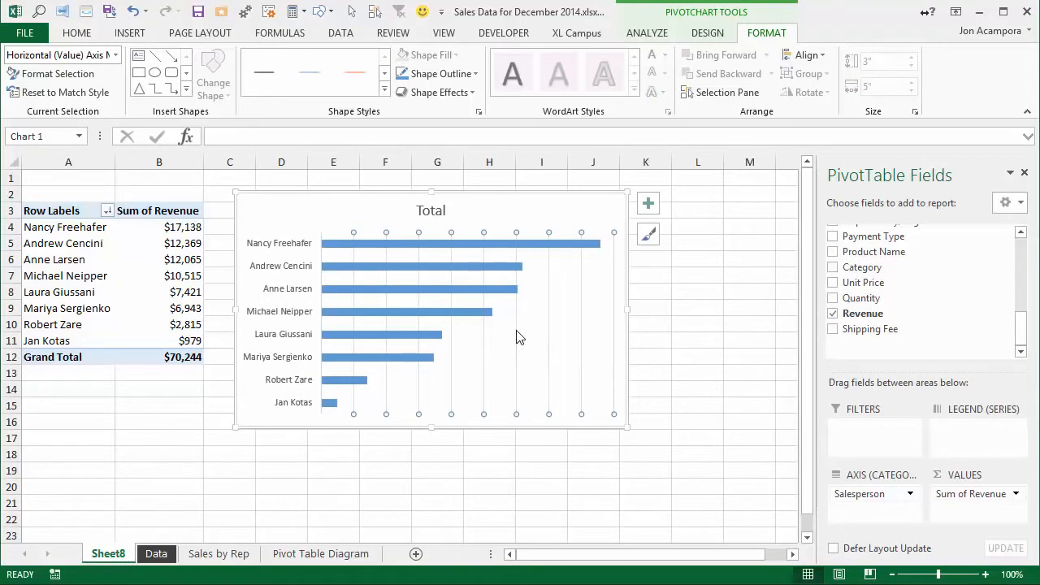
key("Delete")
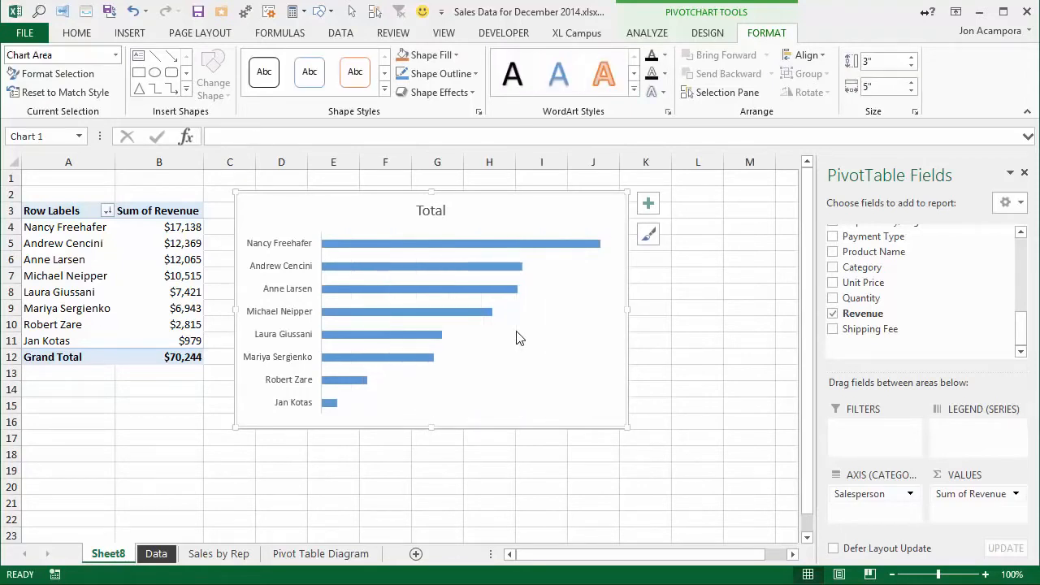
Add data labels to the revenue bars and narrow the plot area so the longest bar's label has room
left_click(508, 269)
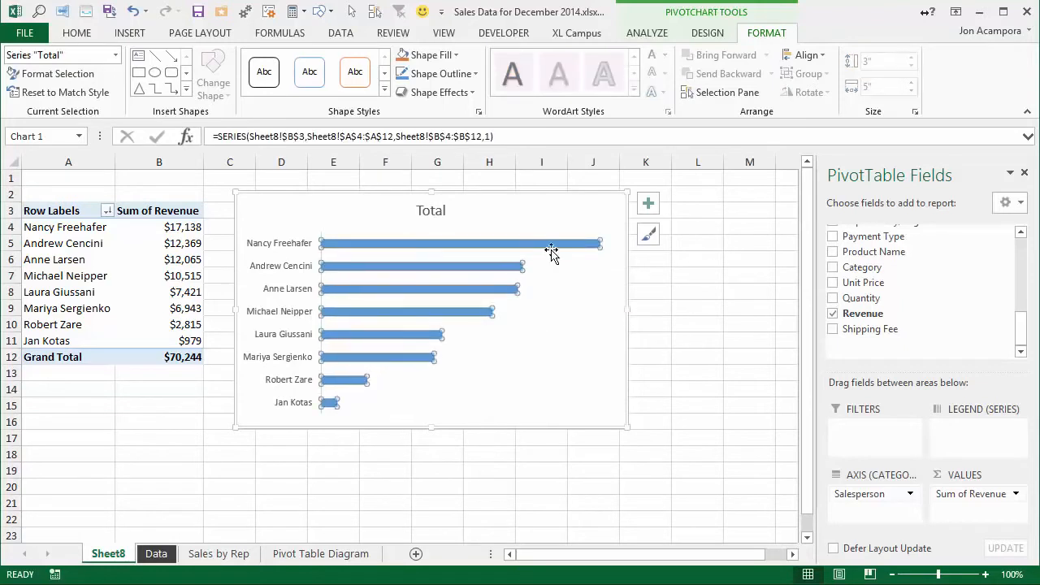
left_click(649, 205)
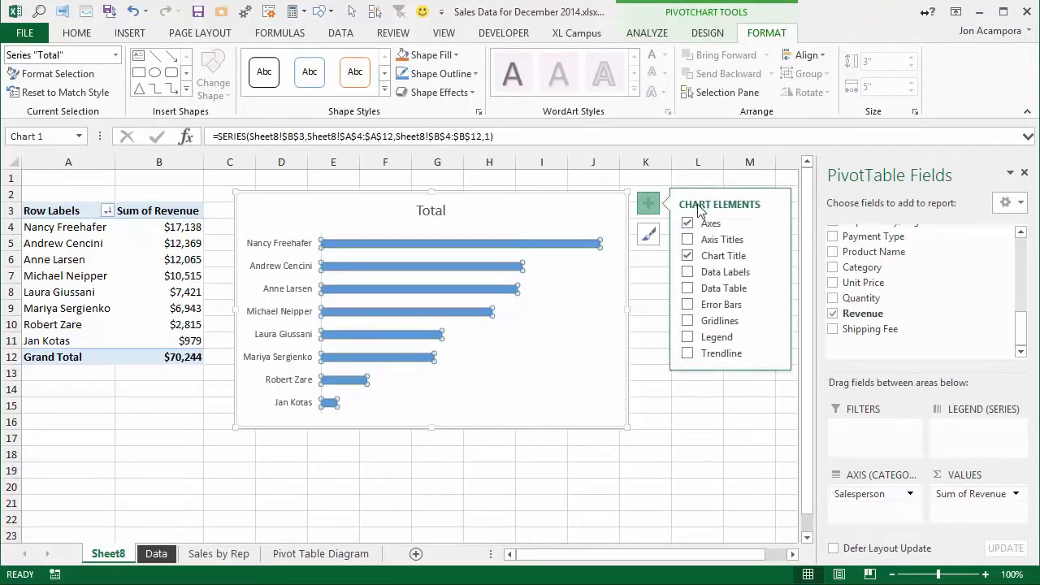
left_click(689, 274)
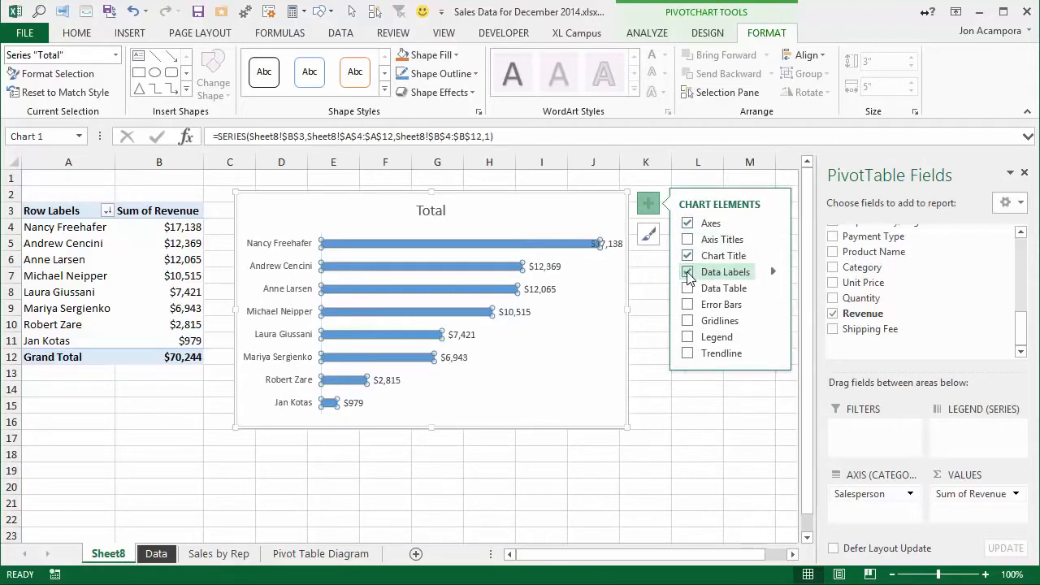
left_click(562, 323)
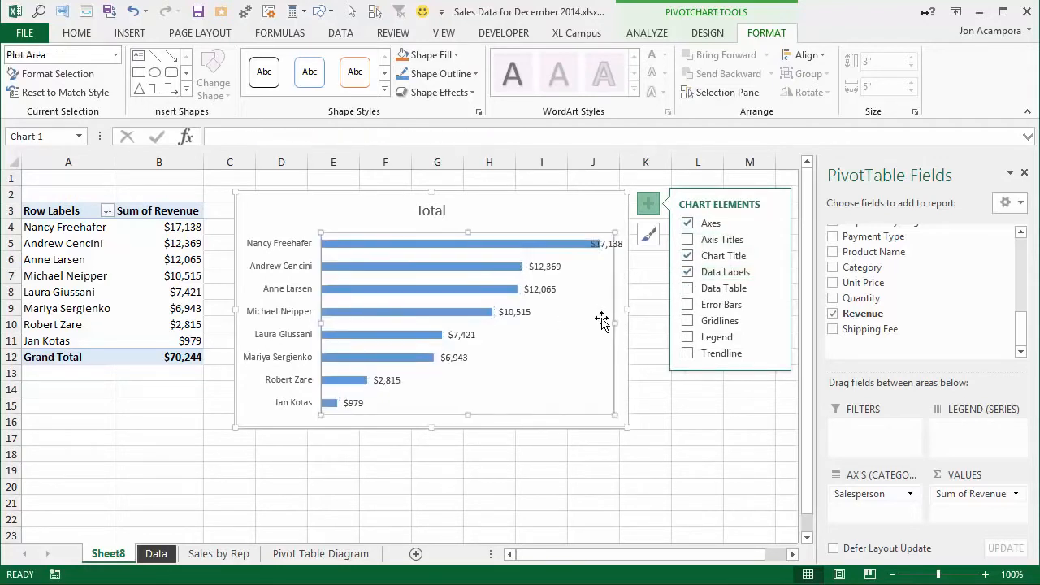
left_click_drag(614, 322, 581, 319)
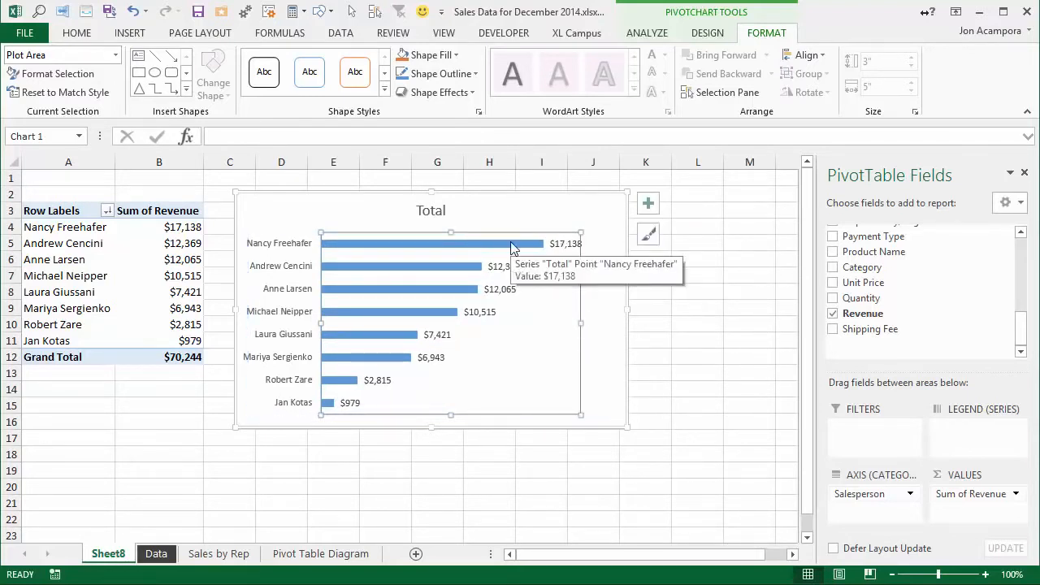
Thicken the chart's bars by setting the data series gap width to 32%
left_click(453, 246)
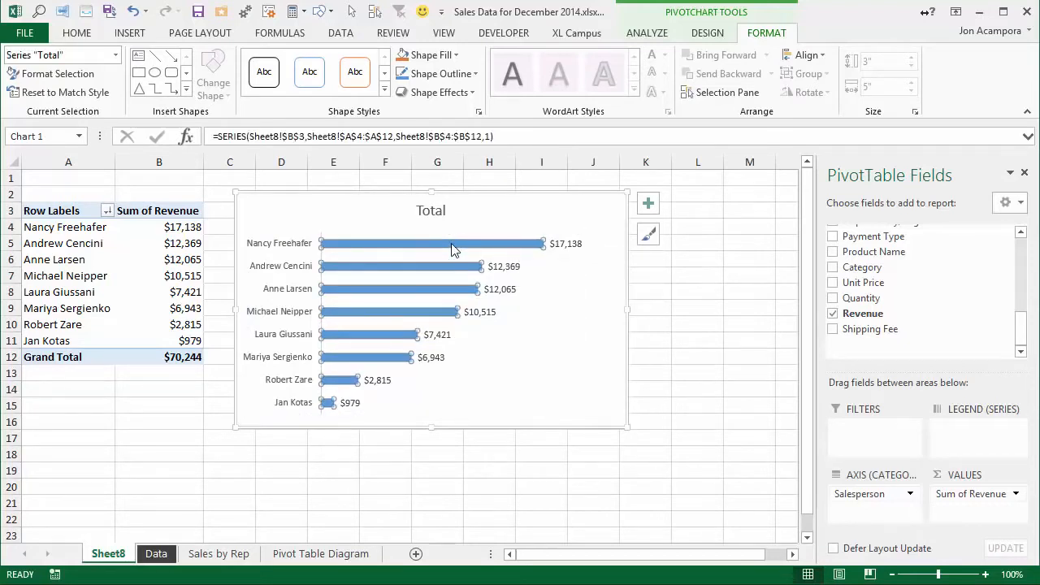
right_click(452, 249)
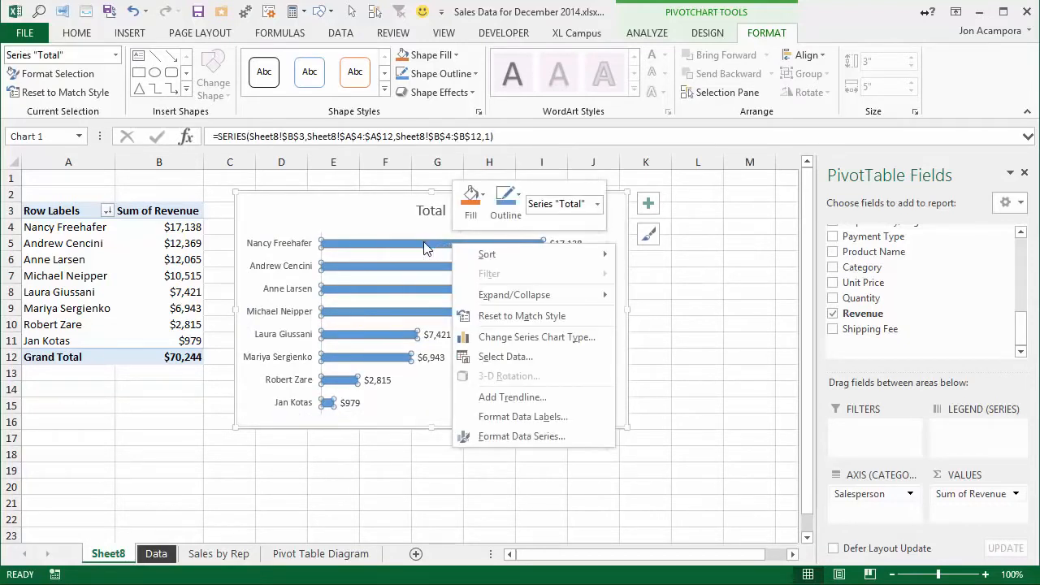
left_click(499, 438)
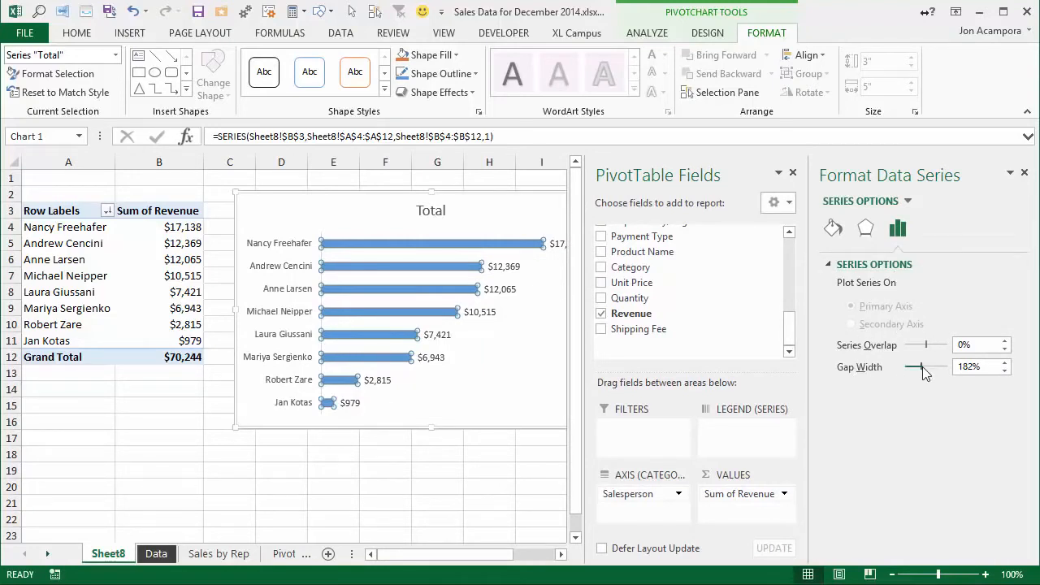
left_click_drag(922, 367, 908, 369)
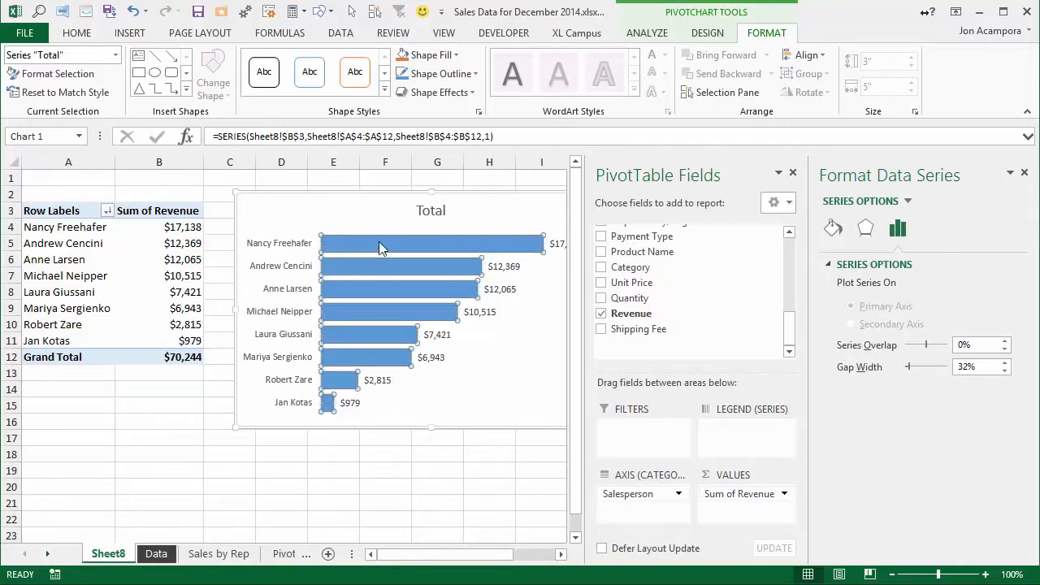
left_click(1026, 172)
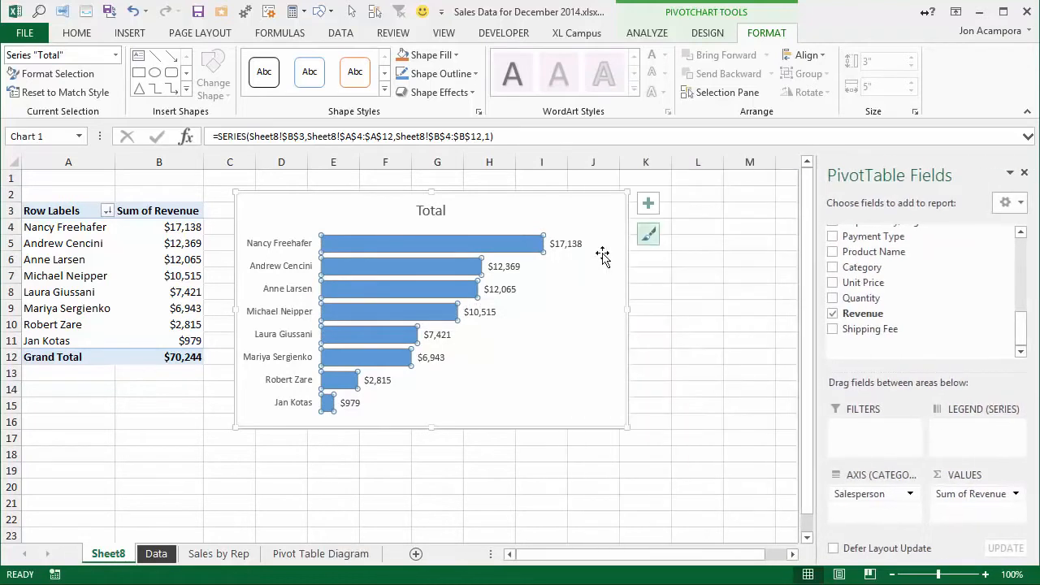
Change the chart title to "Sales by Rep for Dec 2014"
left_click(444, 216)
double_click(446, 210)
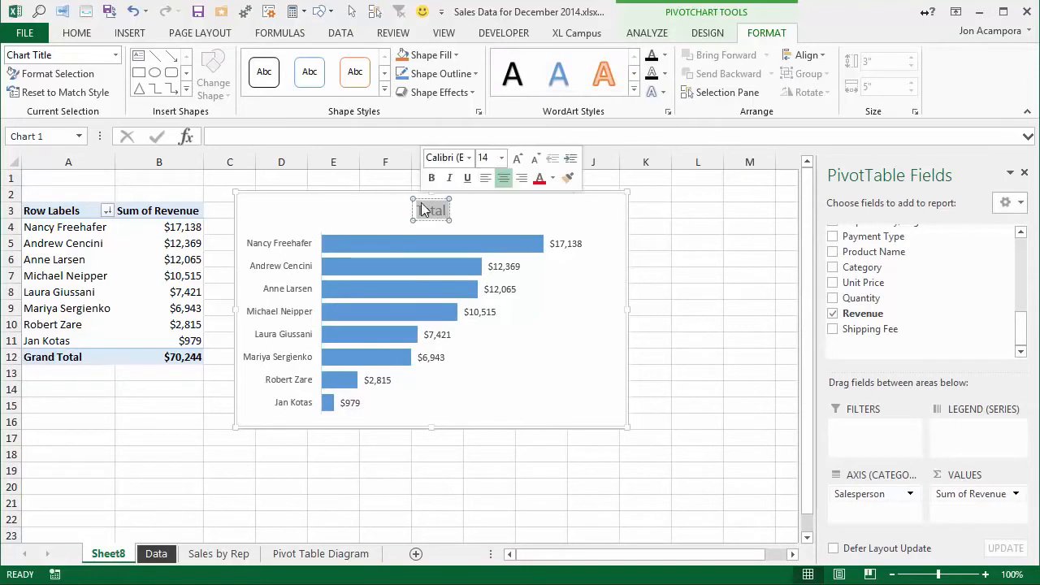
type("Sales by Rep")
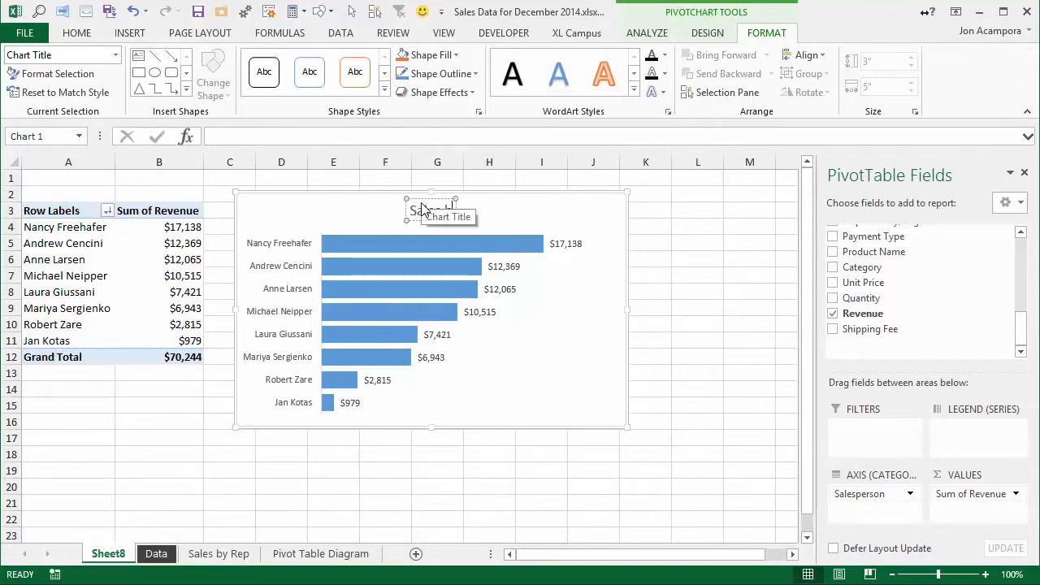
type(" for De")
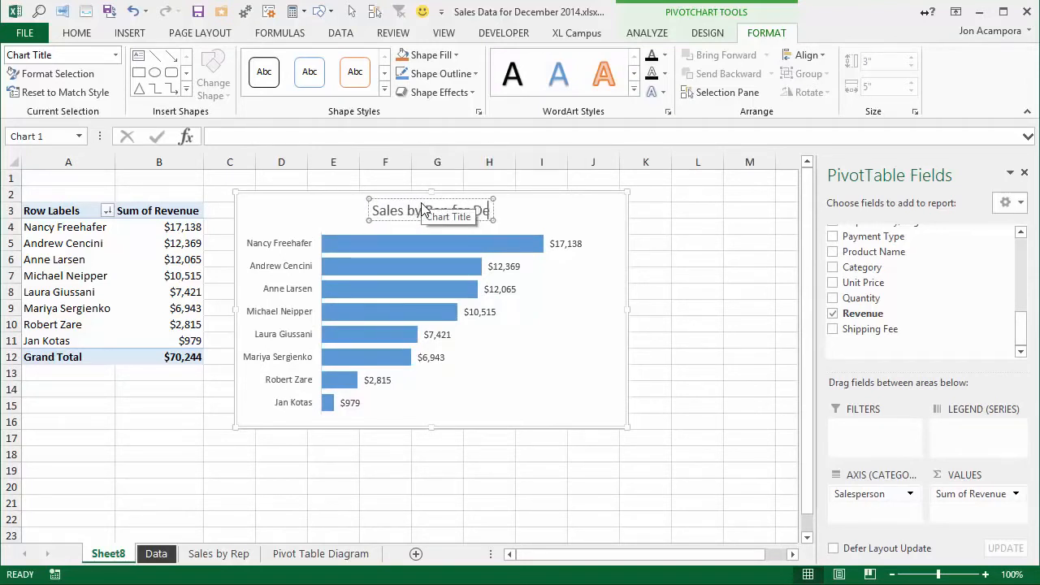
type("c 2014")
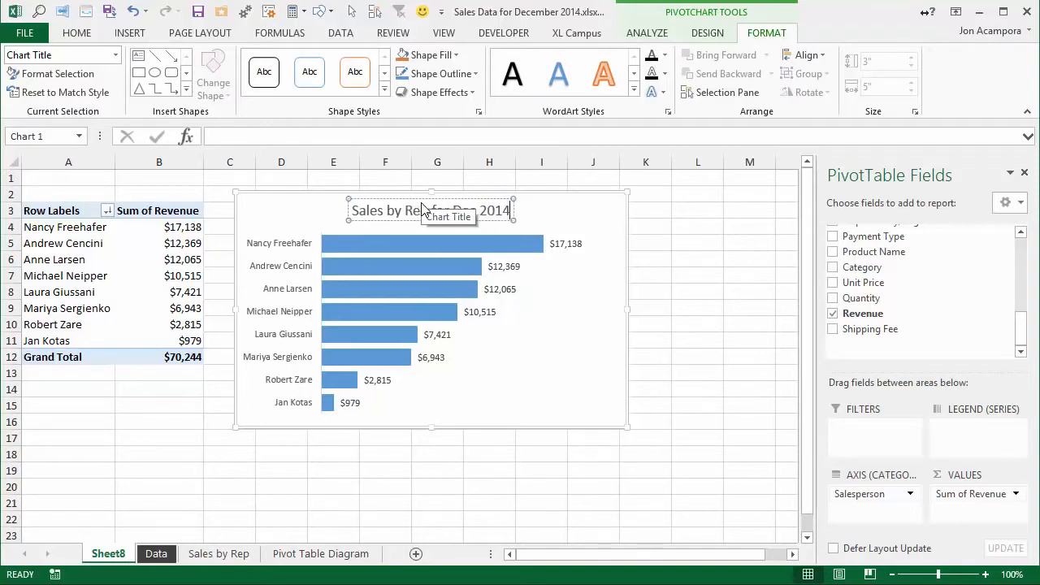
left_click(663, 254)
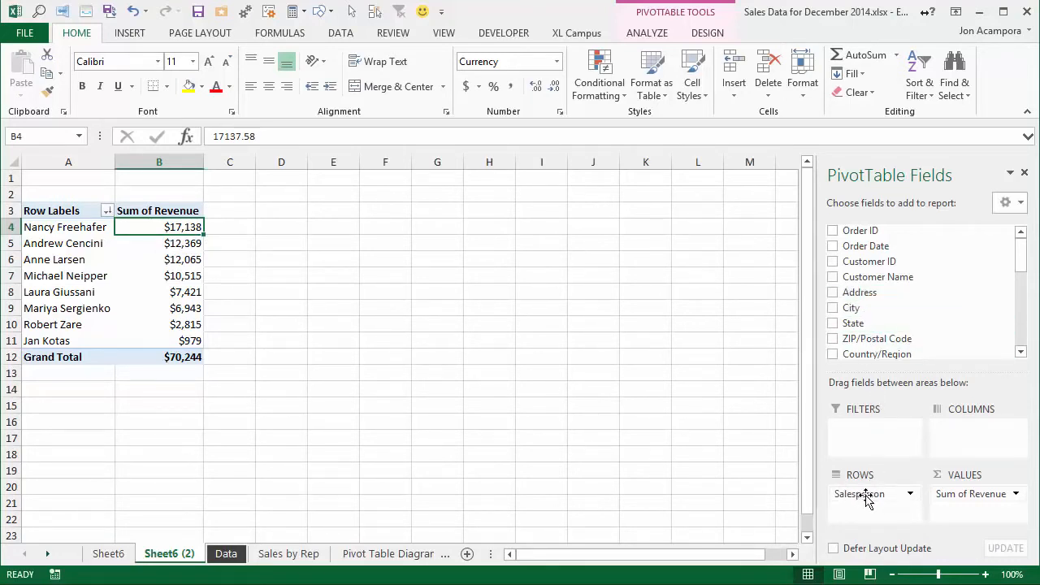
Empty the PivotTable on Sheet6 (2) by removing Salesperson from its rows and Sum of Revenue from its values
left_click_drag(866, 497, 760, 486)
left_click_drag(760, 486, 761, 488)
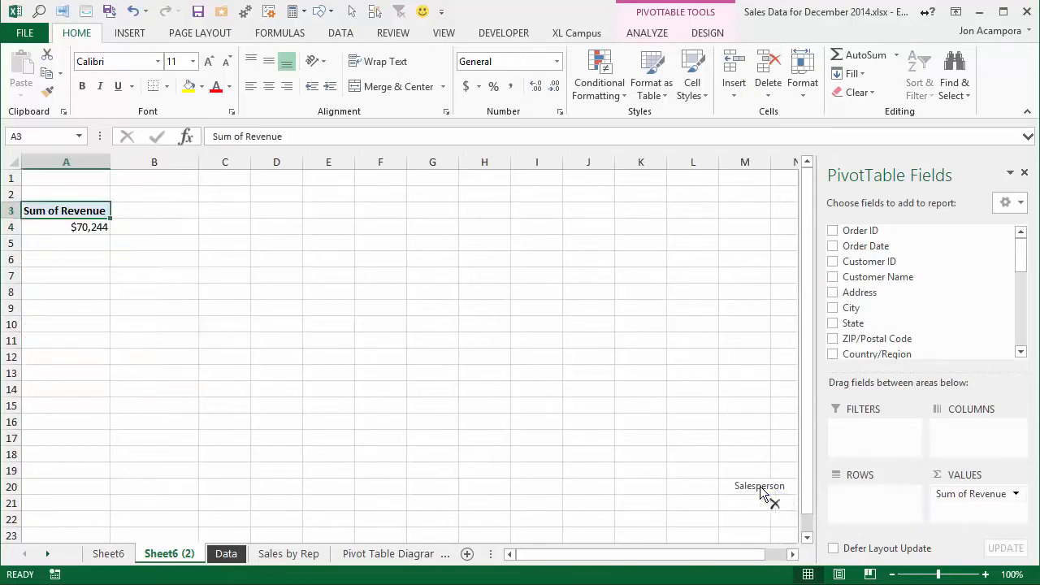
left_click_drag(969, 493, 761, 467)
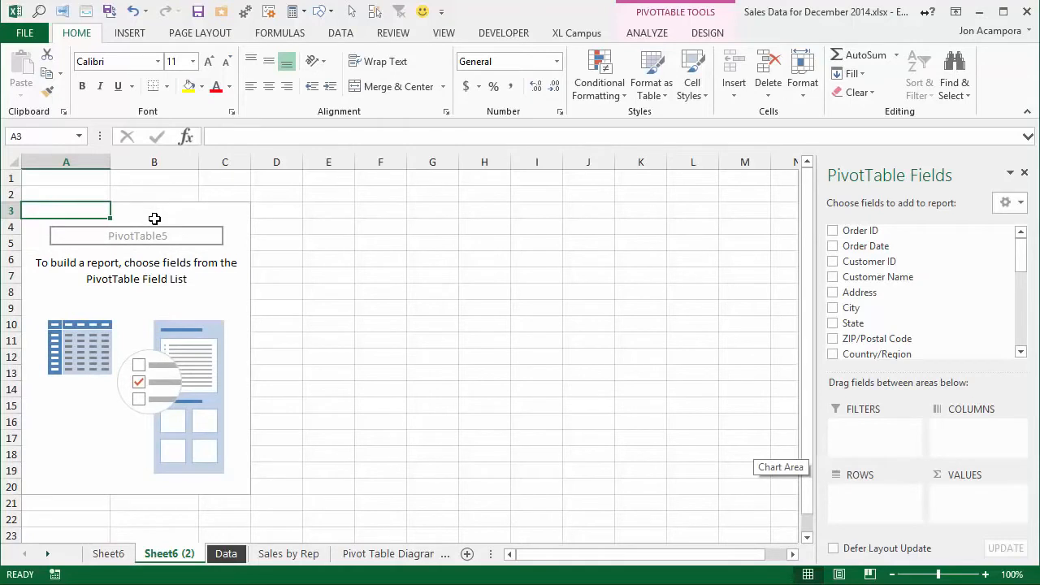
Open the PivotPal add-in for the empty PivotTable and place its window beside the PivotTable field list
left_click(580, 35)
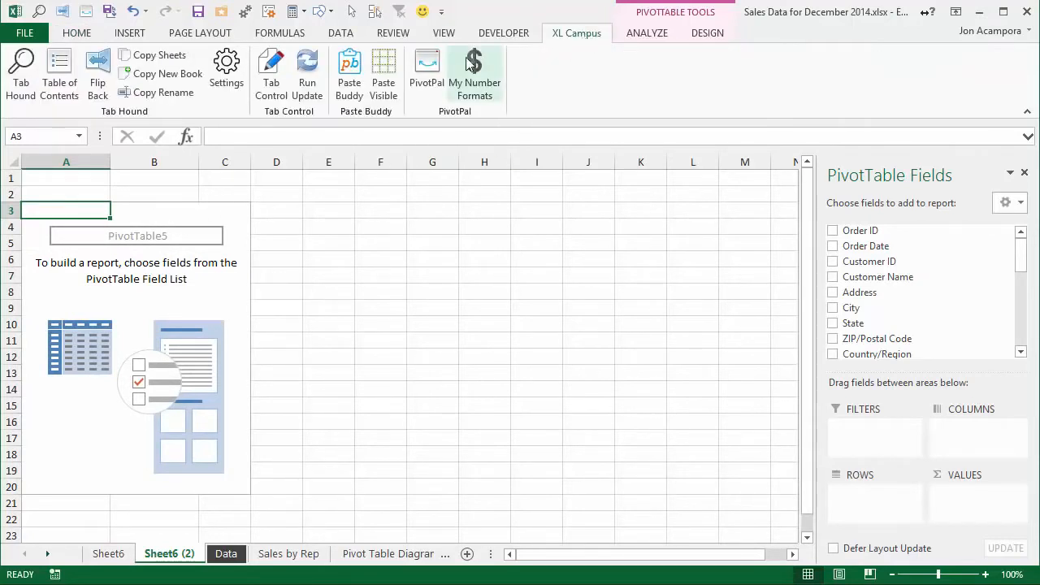
left_click(426, 76)
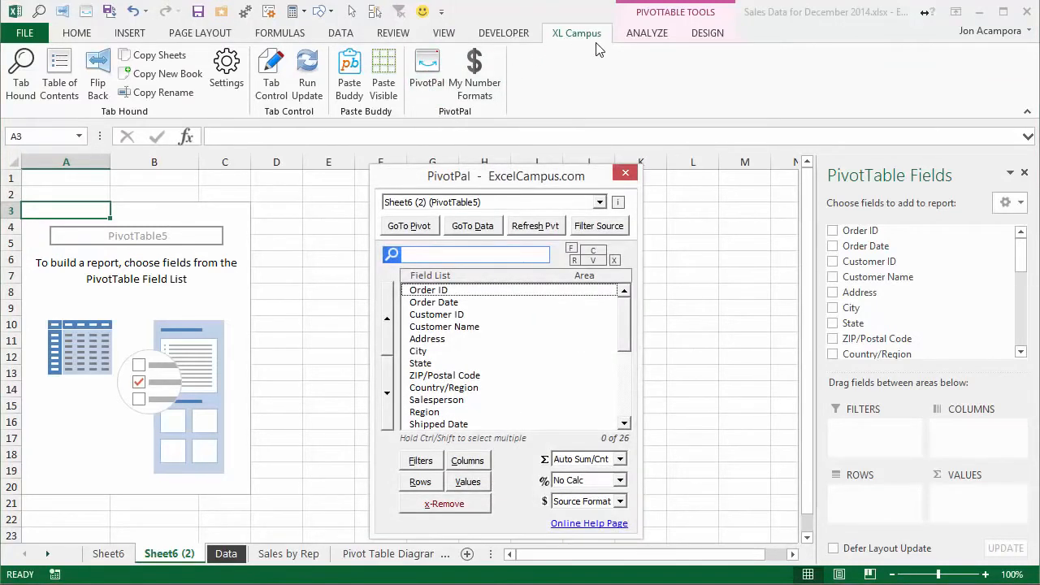
left_click_drag(503, 176, 558, 166)
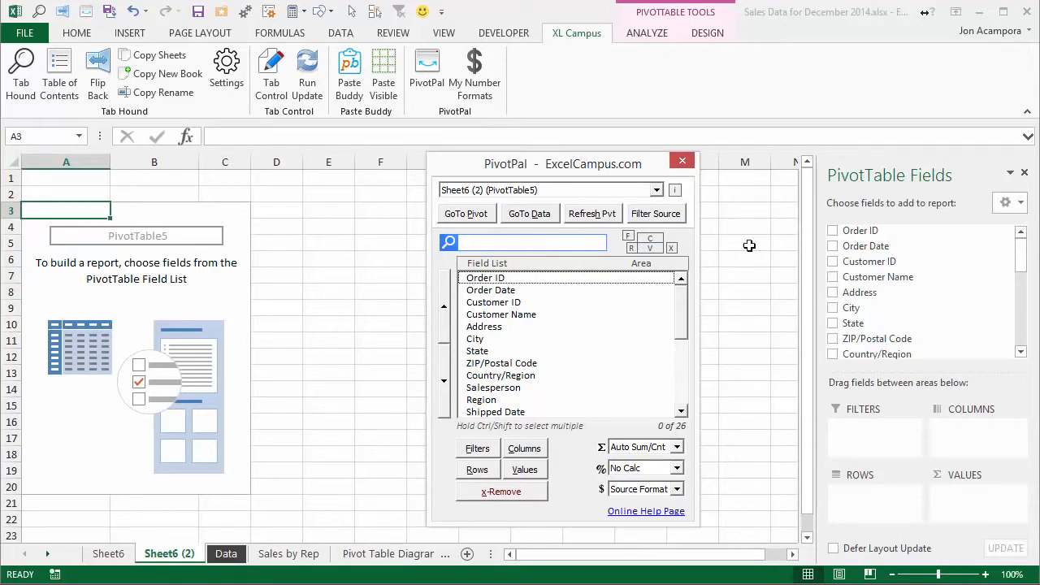
mouse_move(1022, 259)
left_mouse_down()
mouse_move(1024, 326)
mouse_move(1023, 244)
mouse_move(1016, 327)
mouse_move(1020, 248)
left_mouse_up()
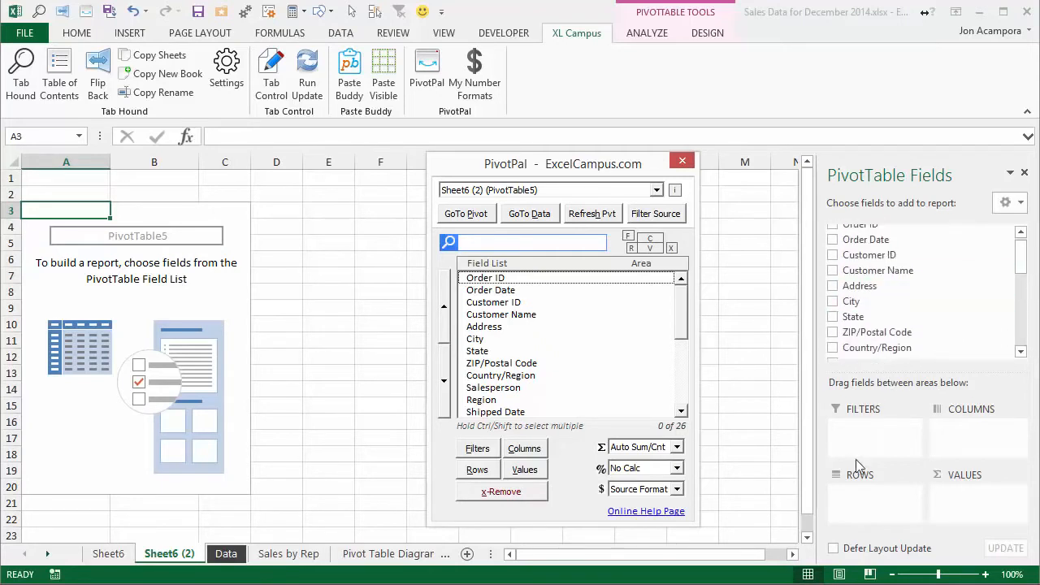
Find the Salesperson field with the PivotPal search and add it to the PivotTable's rows
left_click(496, 241)
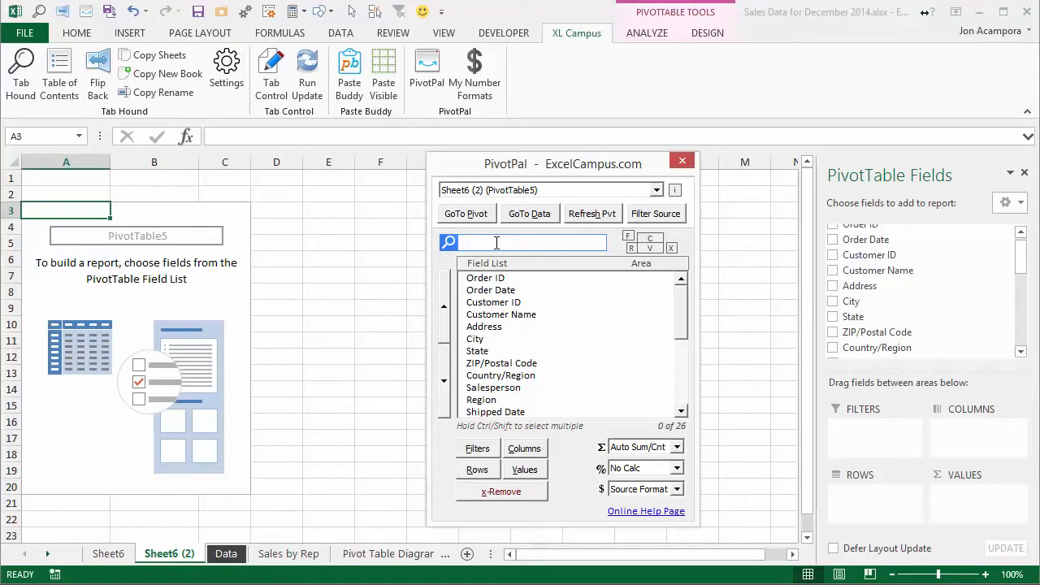
type("sale")
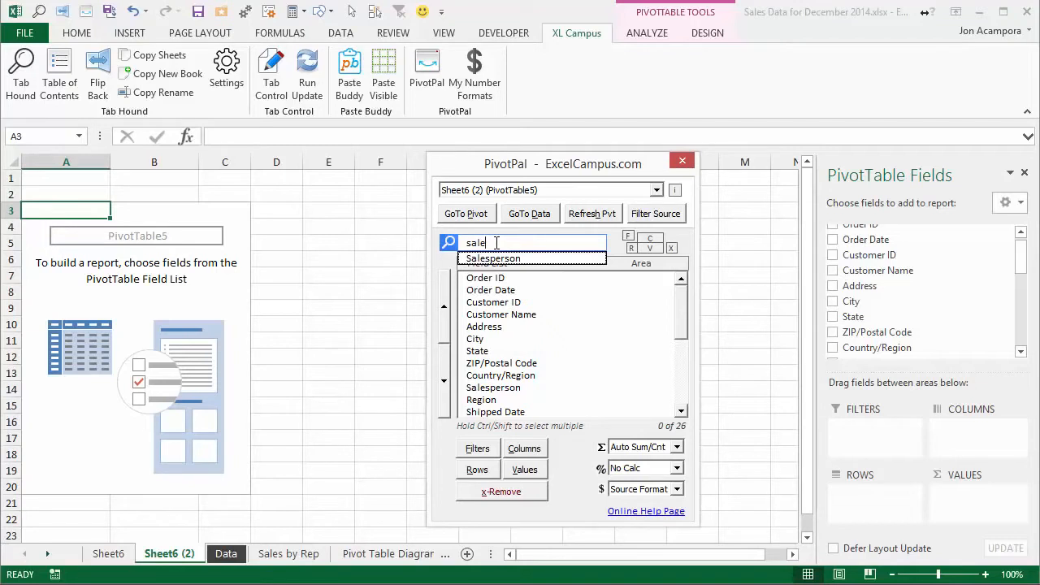
key("Down")
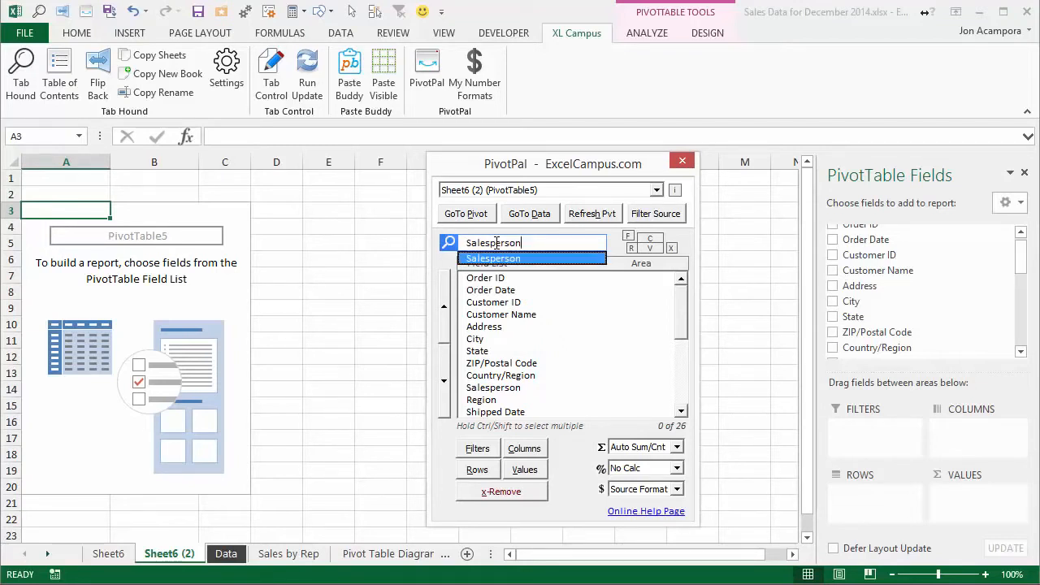
key("Return")
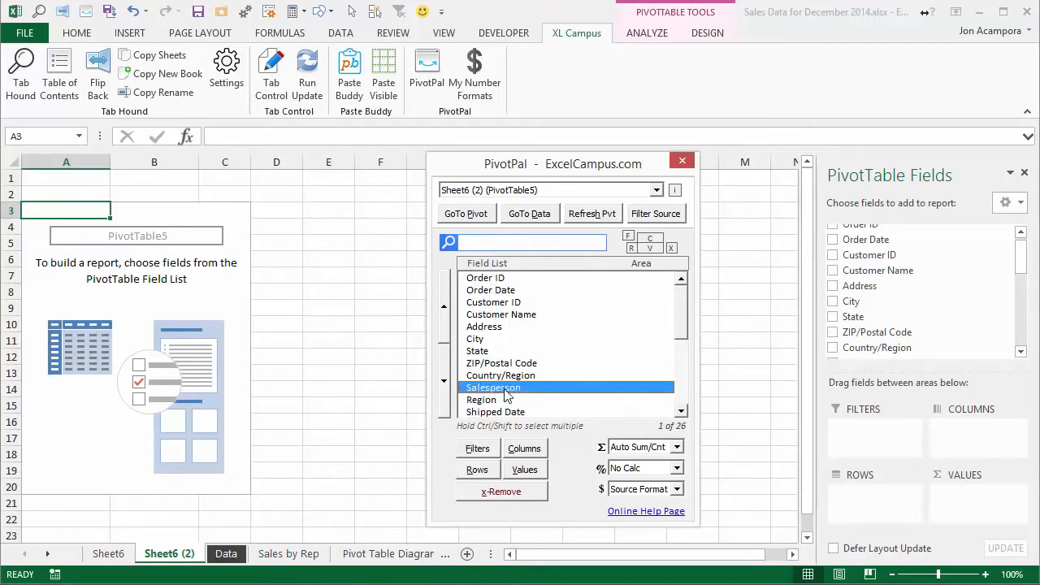
left_click(478, 471)
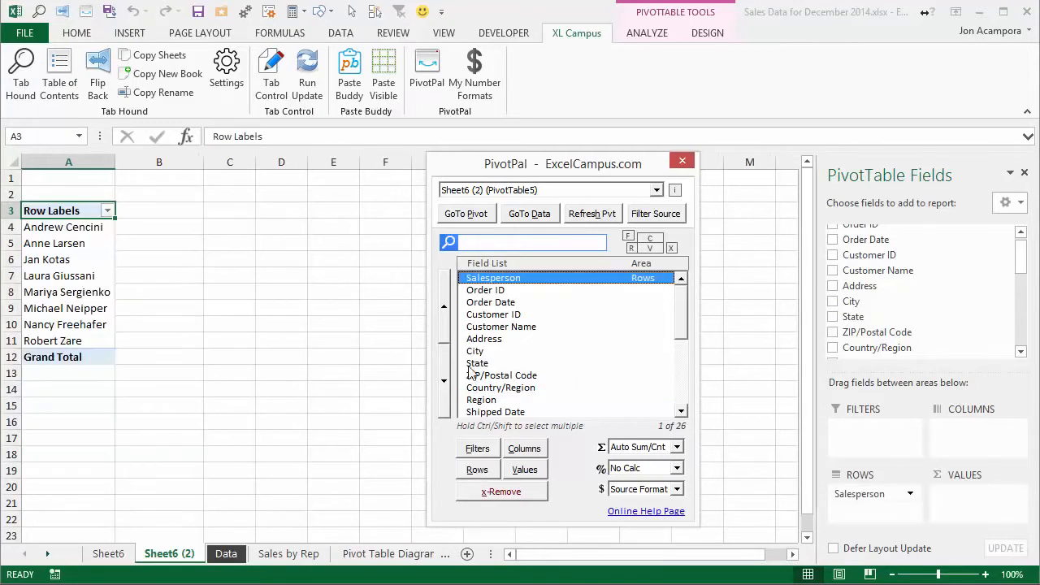
Find the Revenue field with the PivotPal search and add it to the PivotTable's values
left_click(484, 242)
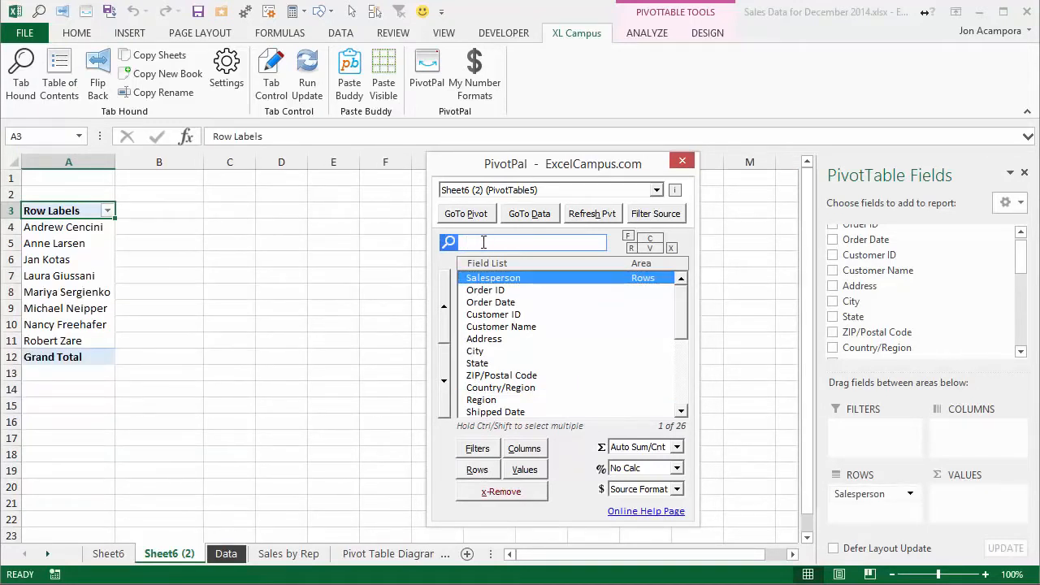
type("Revenue")
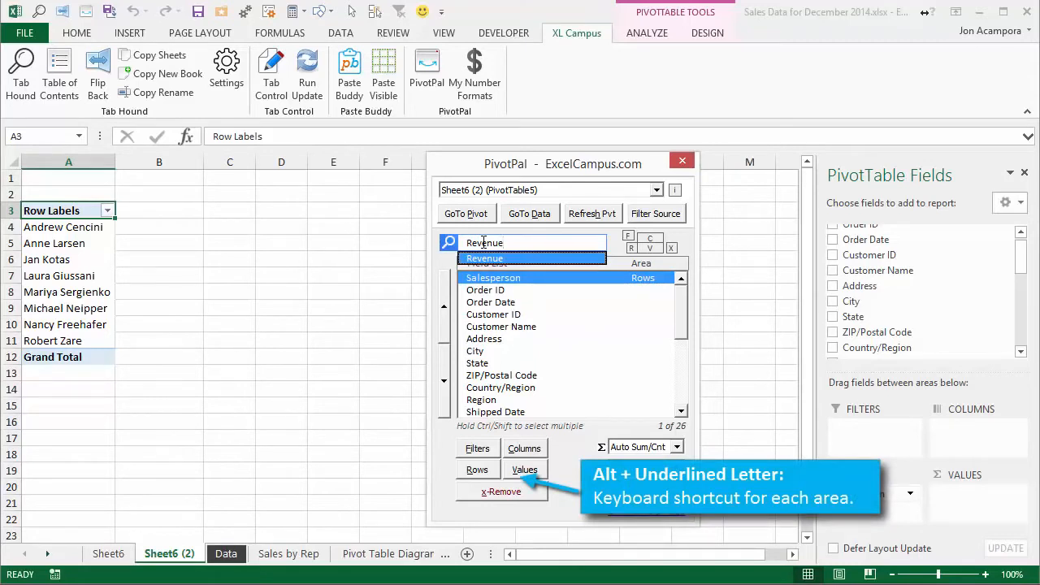
key("alt+v")
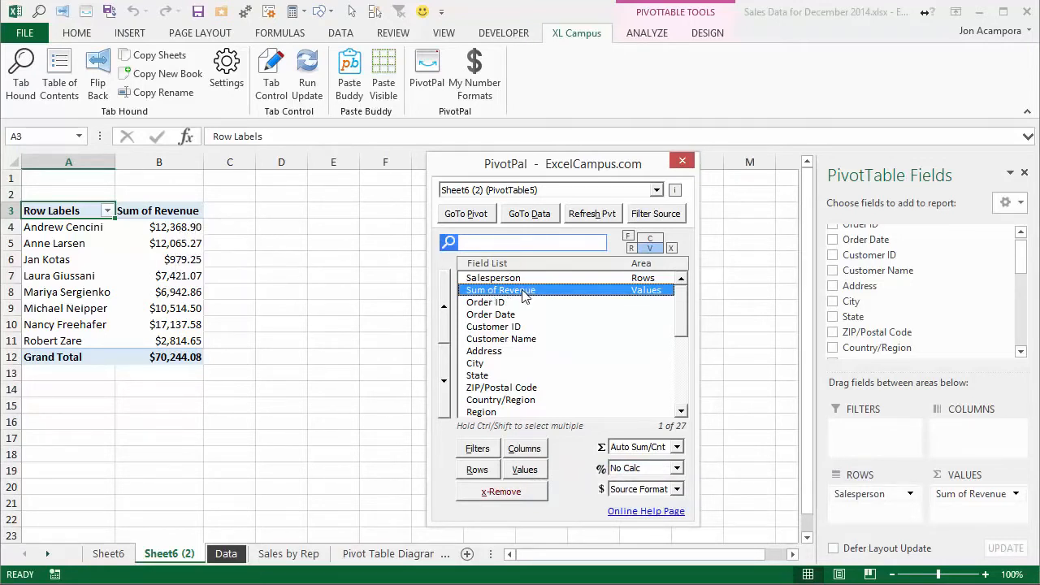
Remove Sum of Revenue from the values and add Revenue back from Excel's own PivotTable field list
left_click(671, 248)
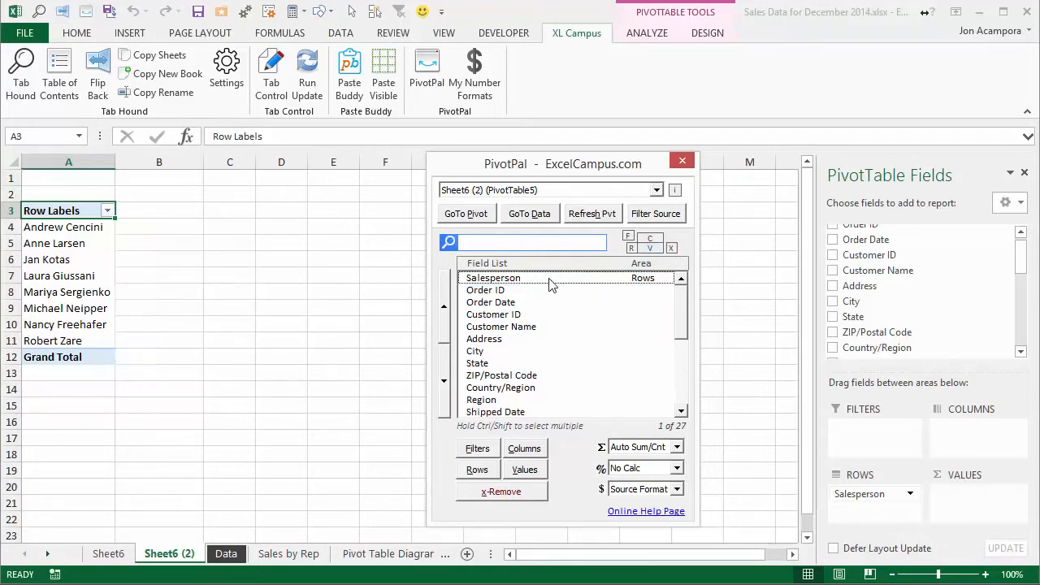
left_click_drag(1021, 257, 1034, 337)
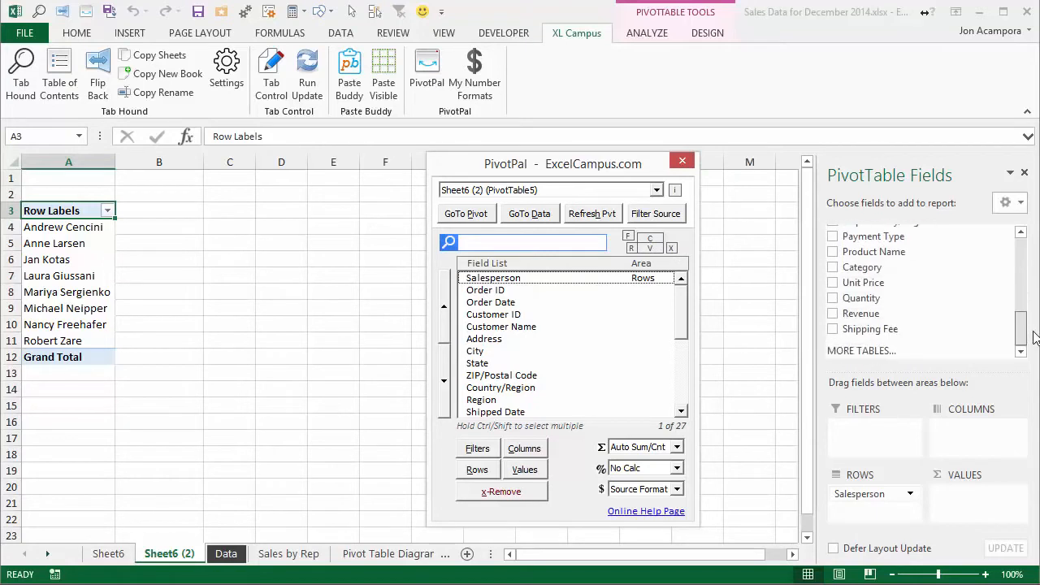
left_click_drag(871, 314, 957, 503)
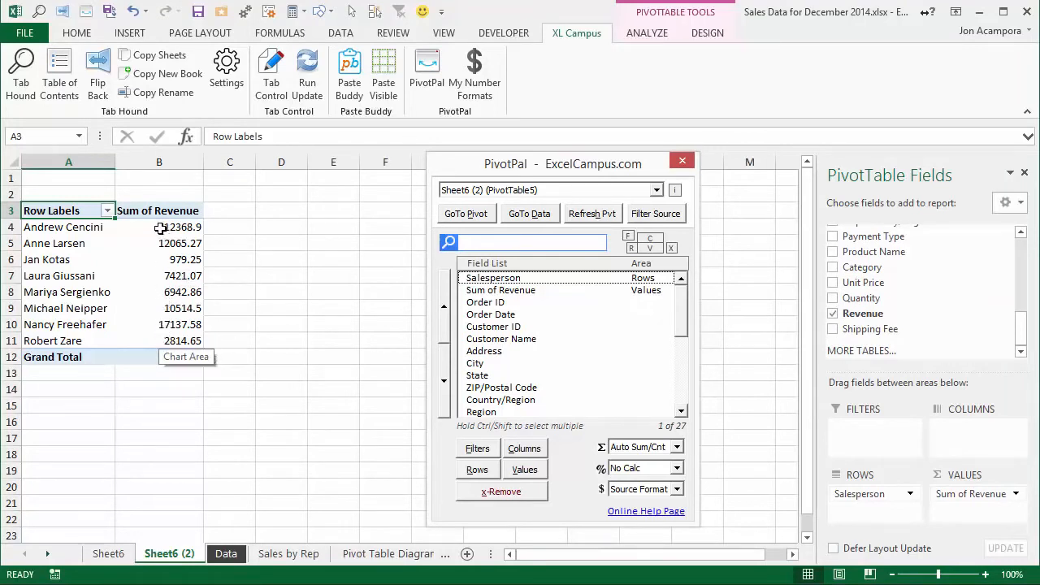
Remove the unformatted Sum of Revenue and re-add Revenue to the values through the PivotPal search, using Source Format
left_click(488, 291)
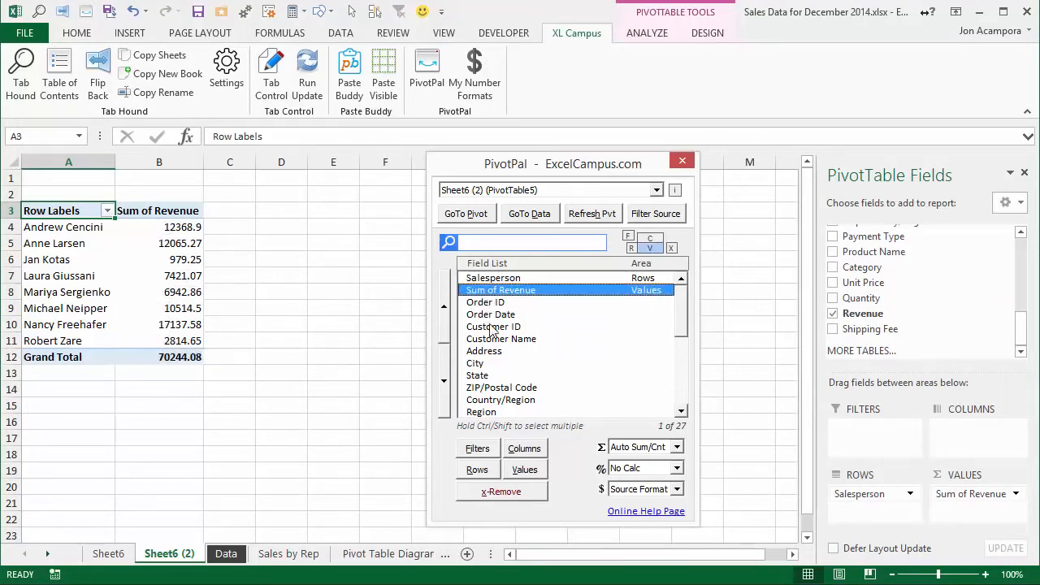
left_click(672, 249)
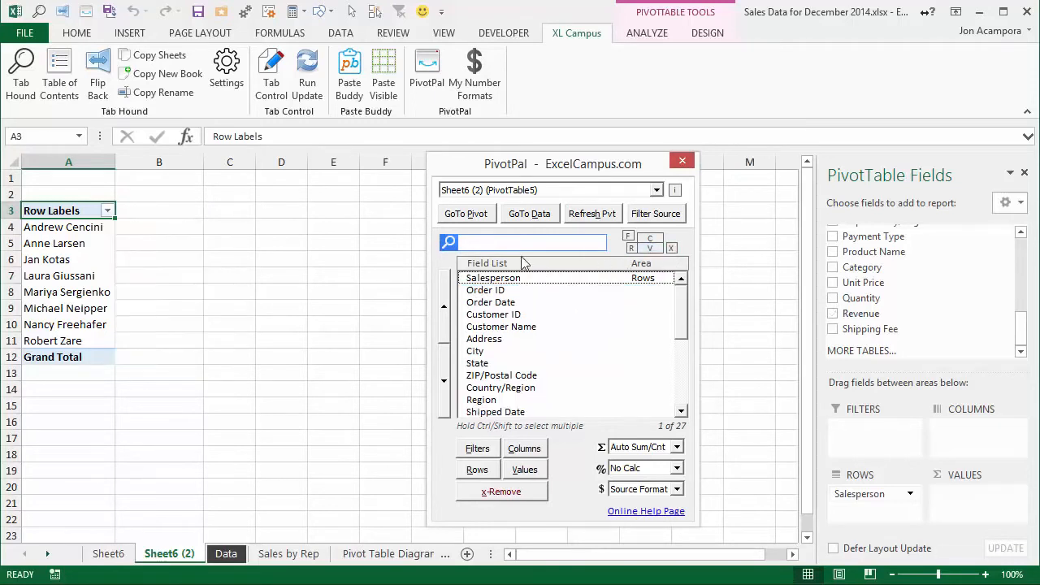
type("re")
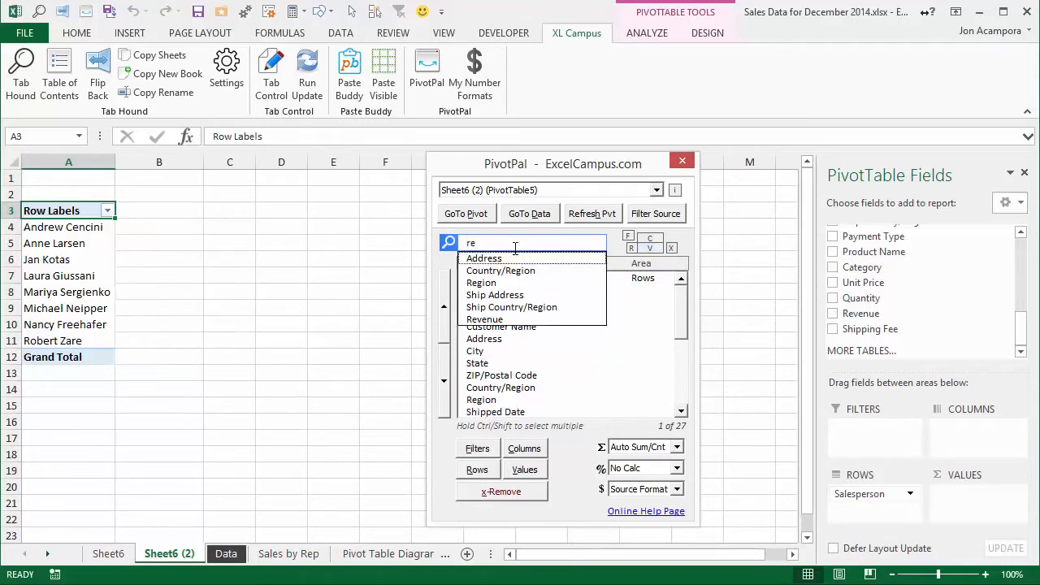
key("Down")
key("Down")
key("Down")
key("Down")
key("Down")
key("Down")
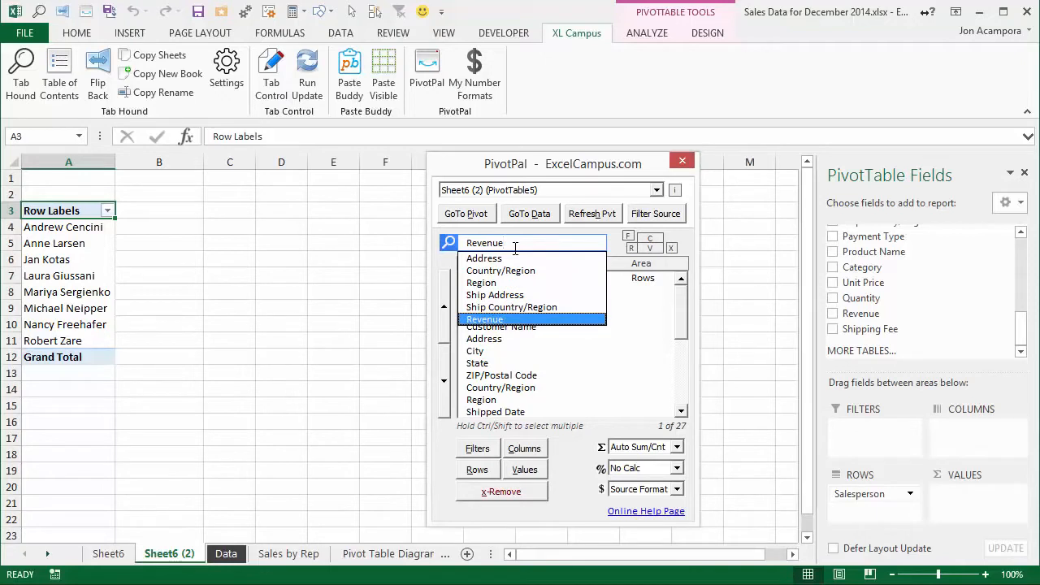
key("Return")
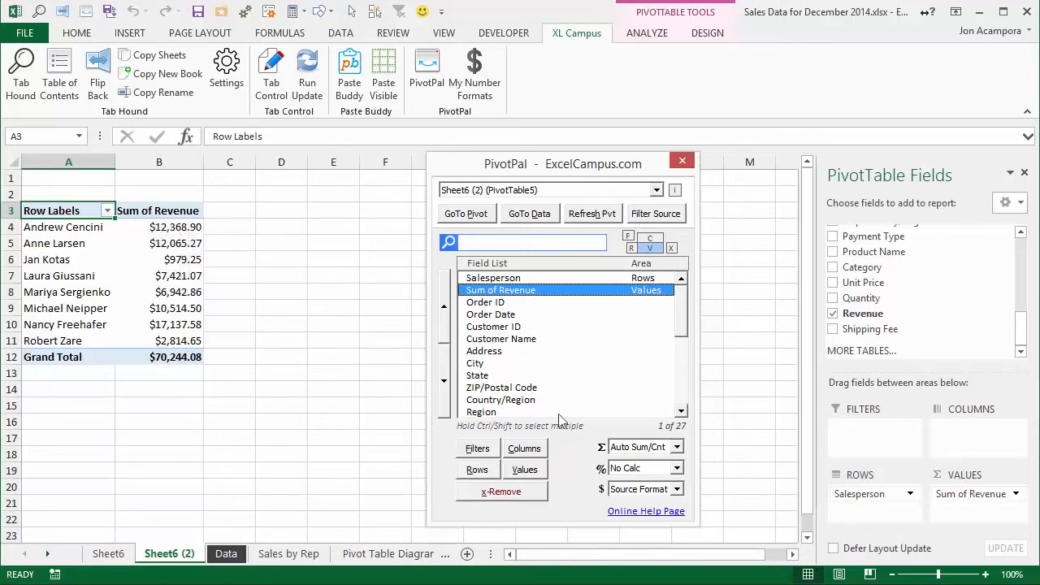
Review PivotPal's number format options and the Revenue source column on the Data sheet, and return to the PivotTable
left_click(678, 490)
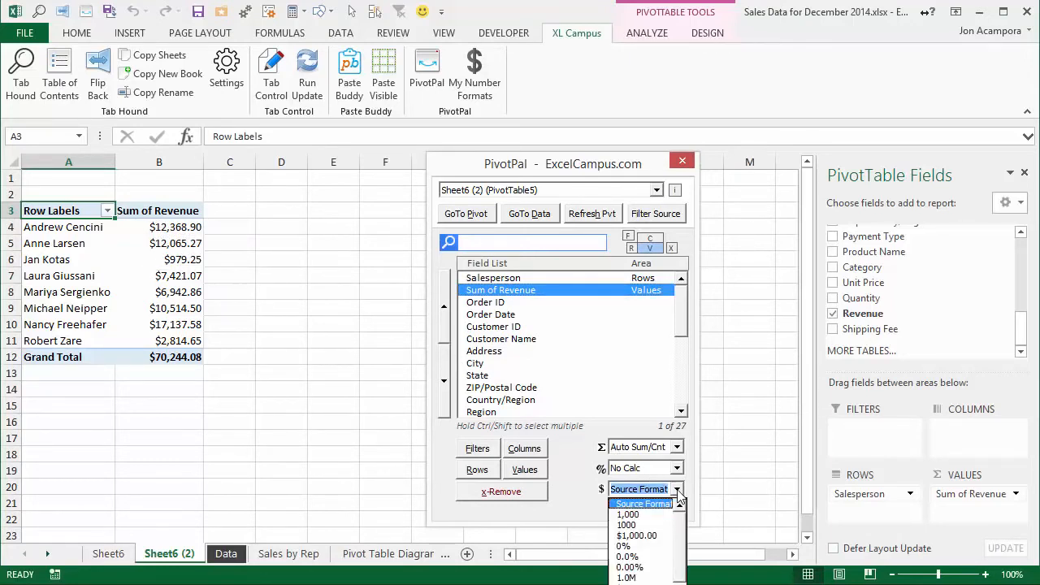
left_click(678, 499)
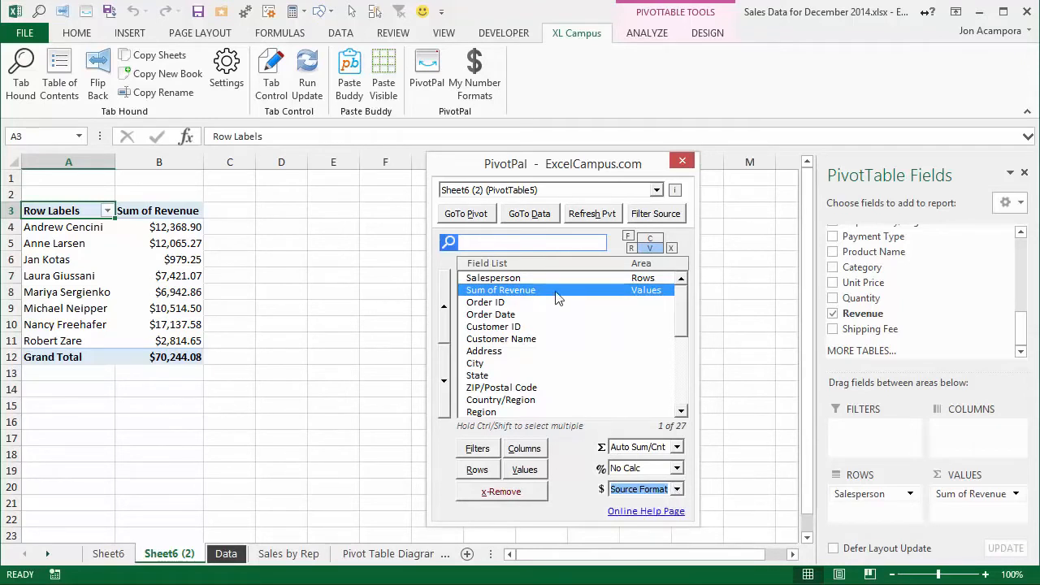
left_click(530, 213)
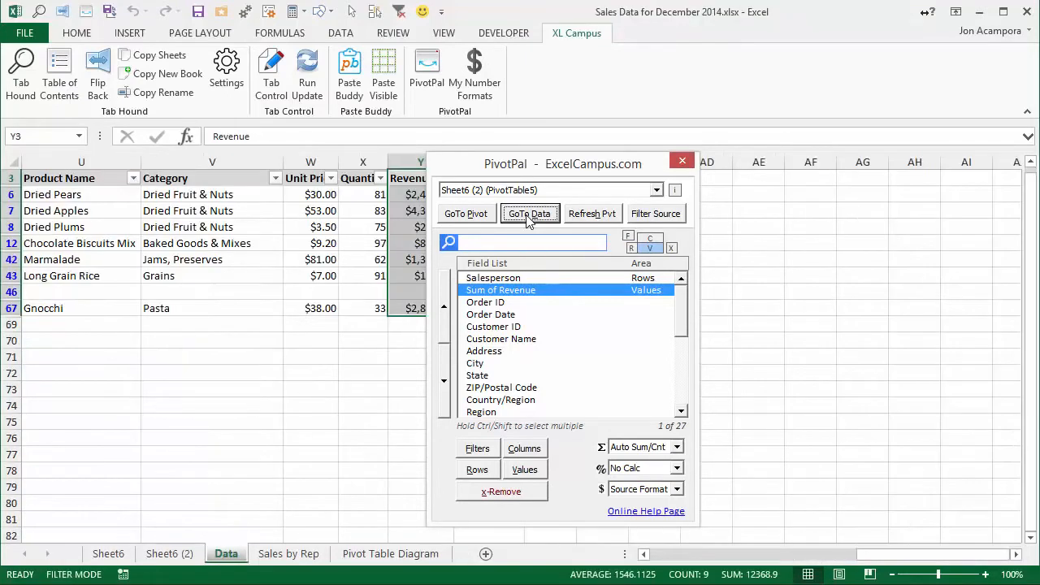
left_click_drag(568, 175, 733, 175)
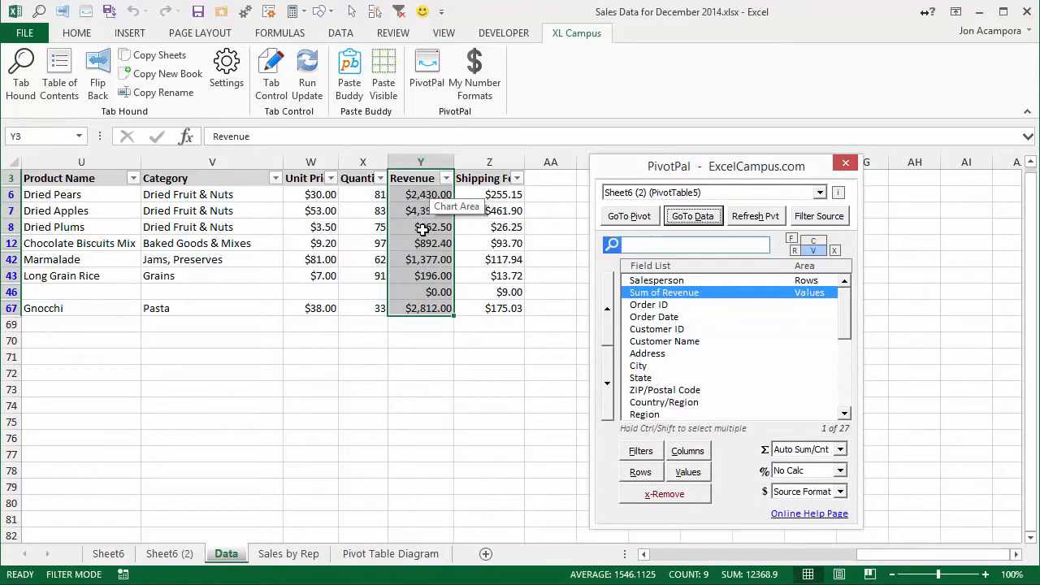
left_click(620, 218)
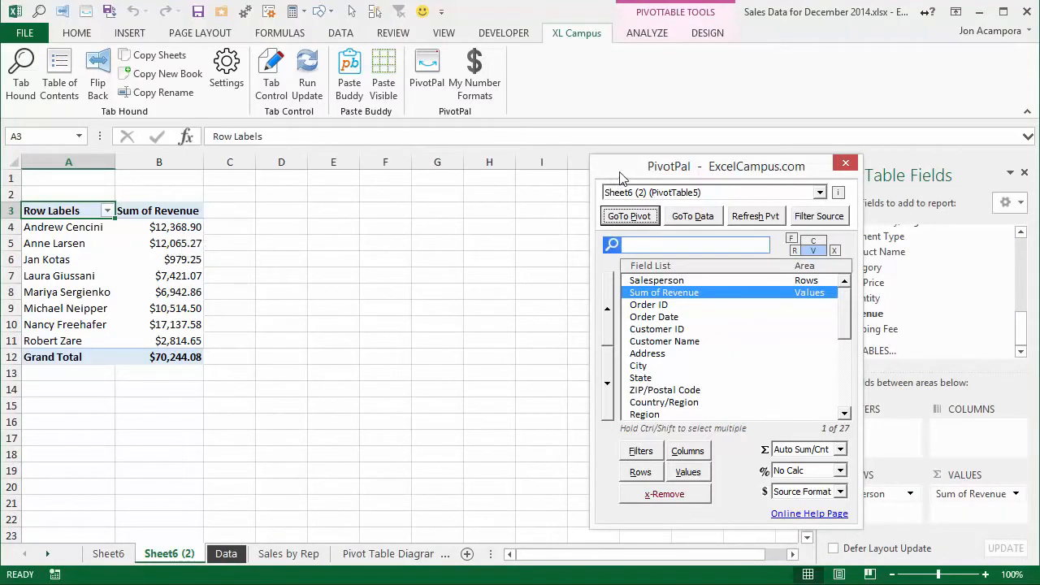
left_click_drag(621, 172, 416, 114)
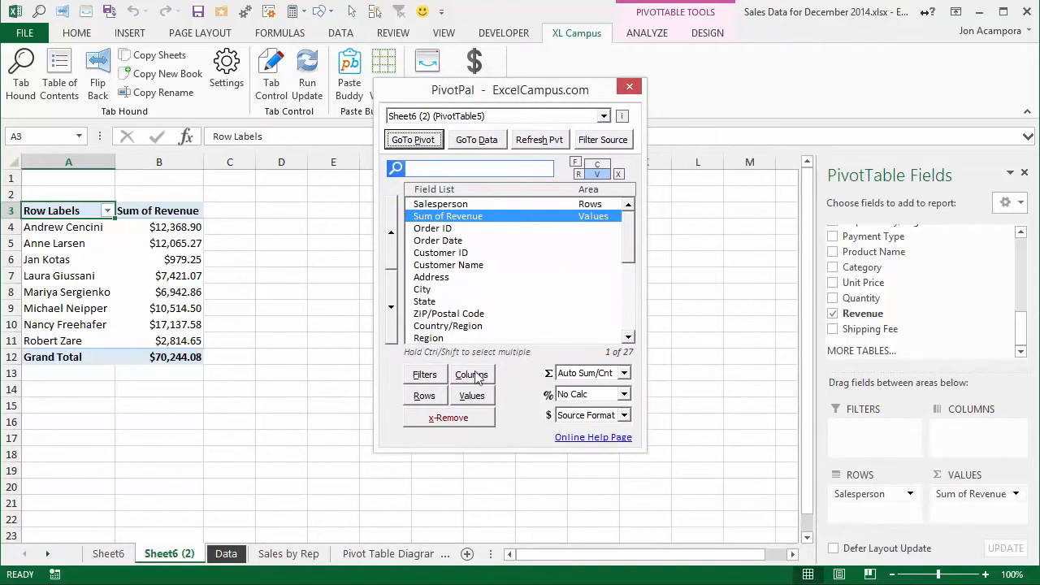
Try the number formats 1,000 and 1000 on Sum of Revenue in PivotPal
left_click(624, 417)
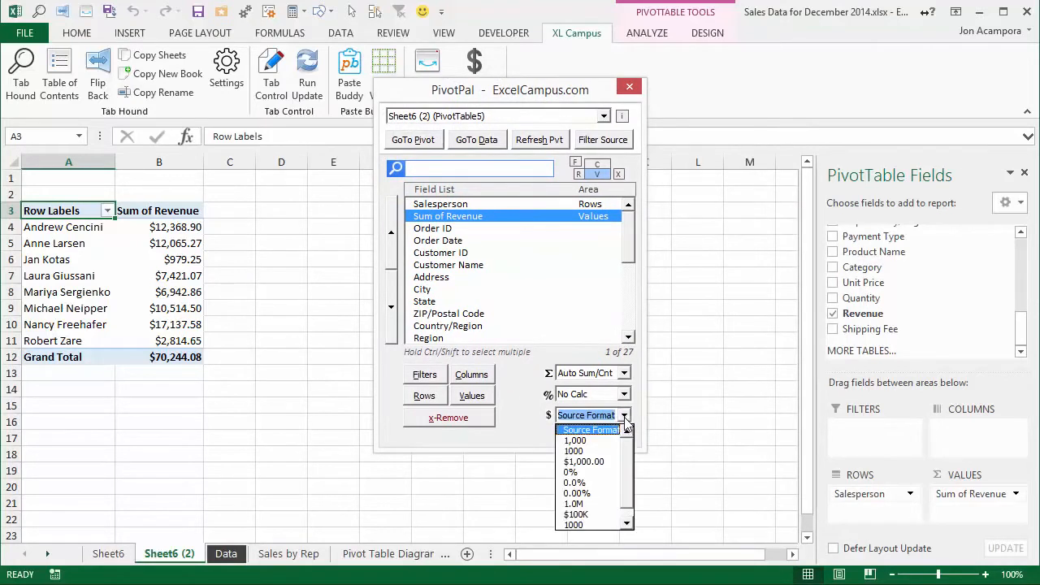
left_click(591, 441)
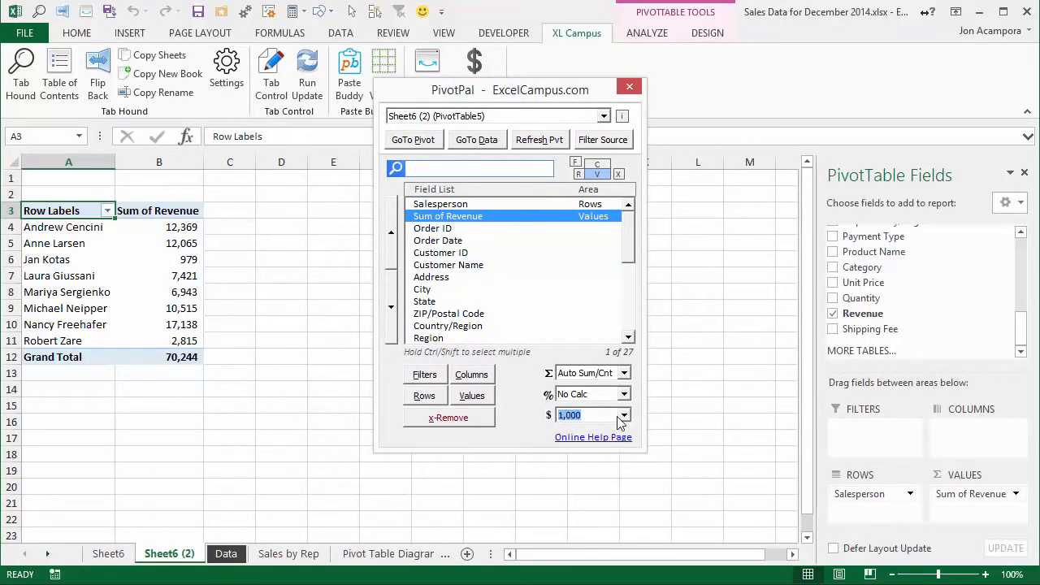
left_click(624, 415)
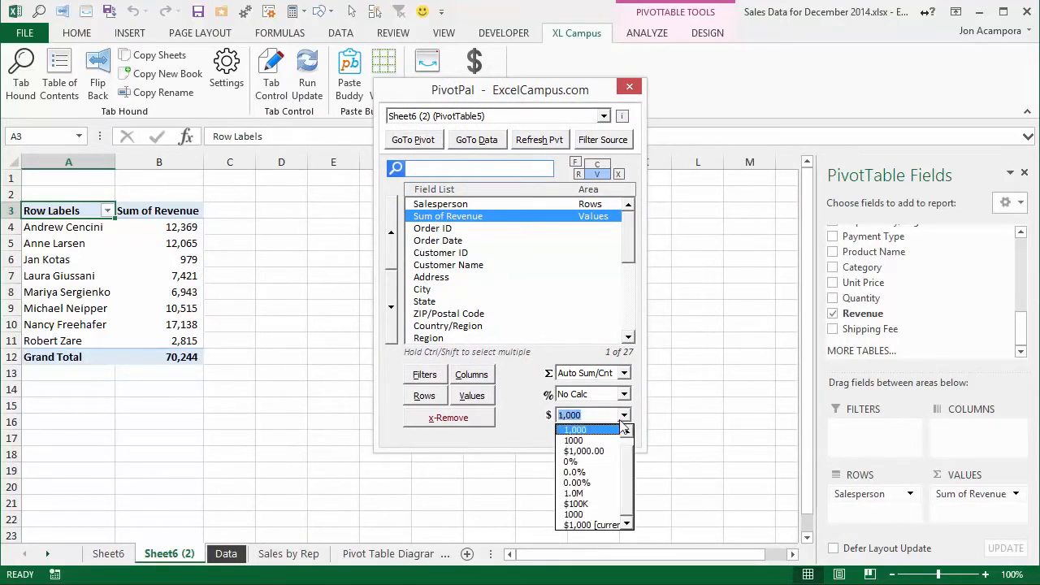
left_click(574, 441)
Set the number format of Sum of Revenue to $100K in PivotPal
left_click(624, 416)
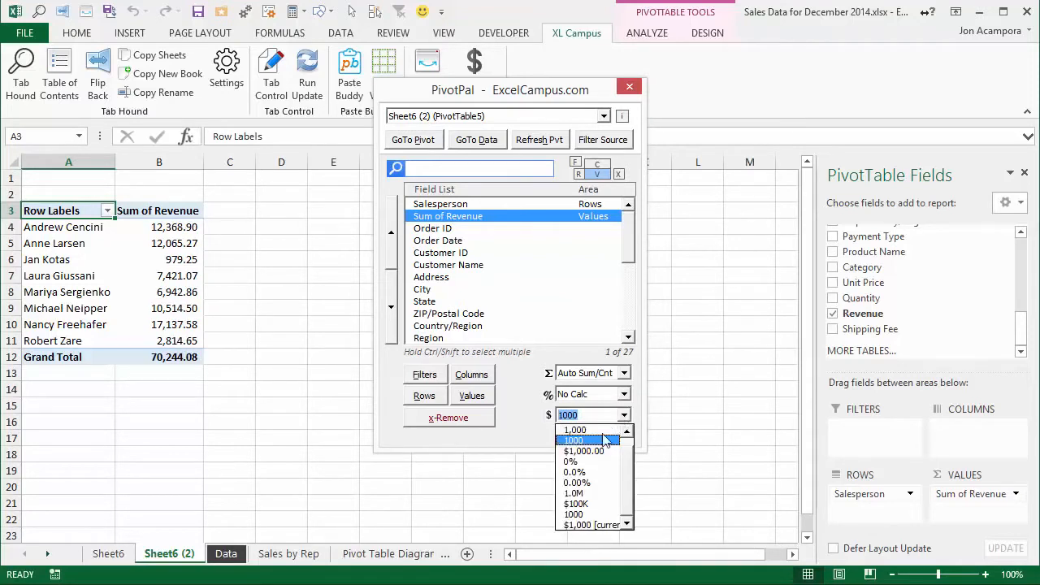
left_click(575, 505)
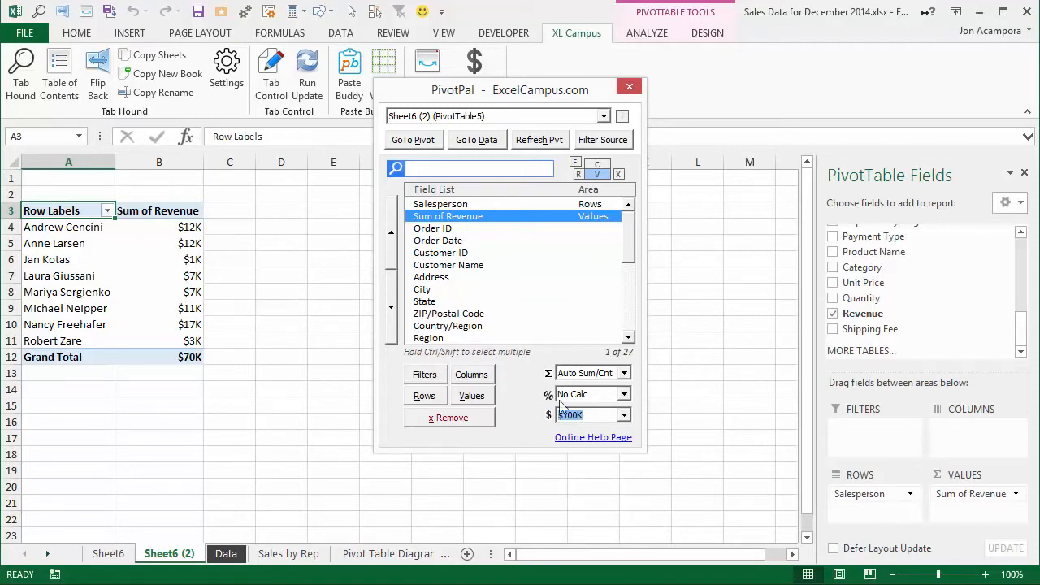
left_click(624, 416)
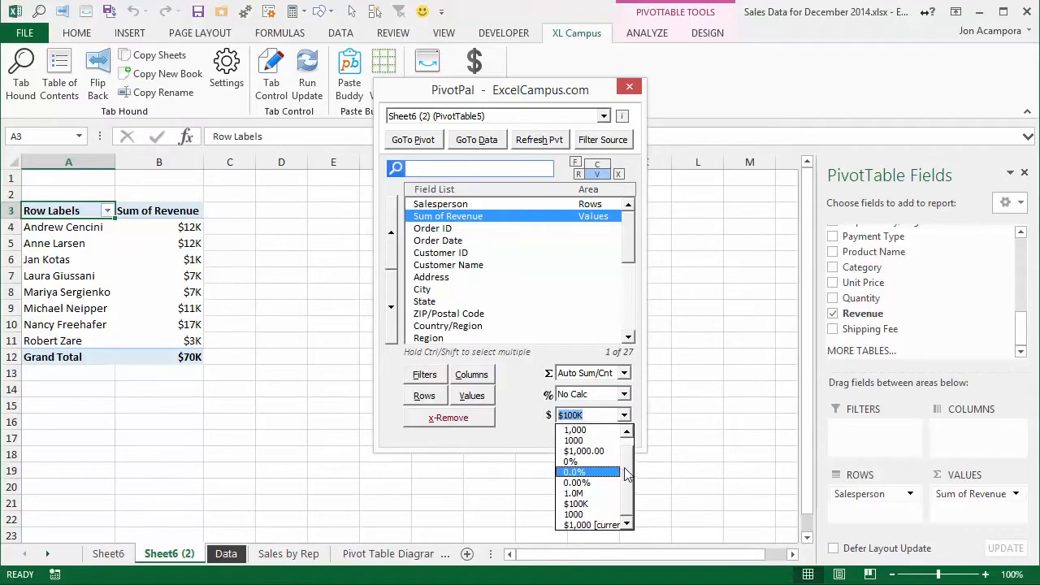
left_click_drag(626, 469, 630, 454)
left_click(625, 417)
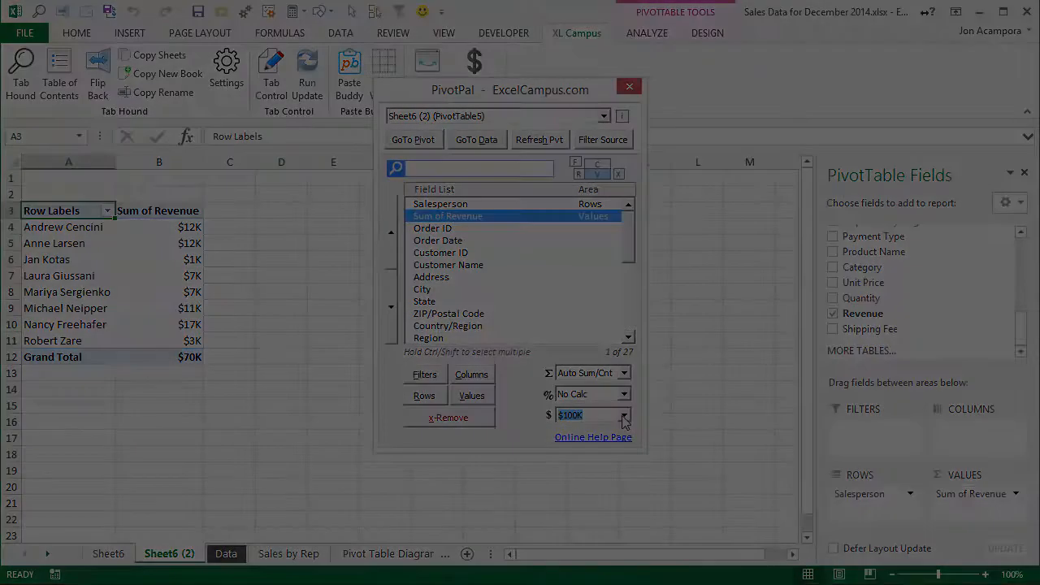
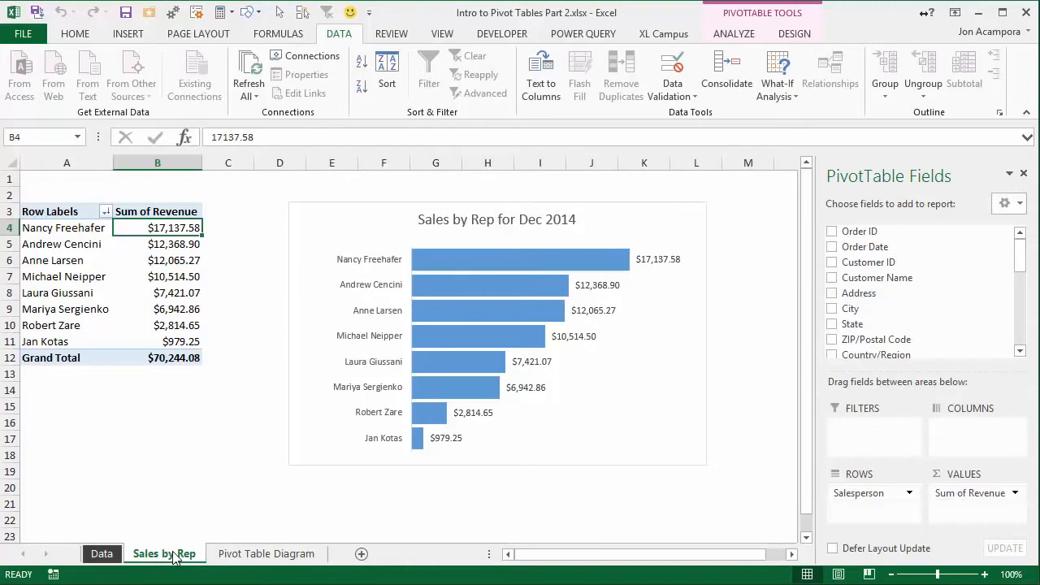
In Intro to Pivot Tables Part 2.xlsx, duplicate the Sales by Rep sheet before Pivot Table Diagram, compare it with the original, and stay on the copy
left_click_drag(173, 555, 229, 549)
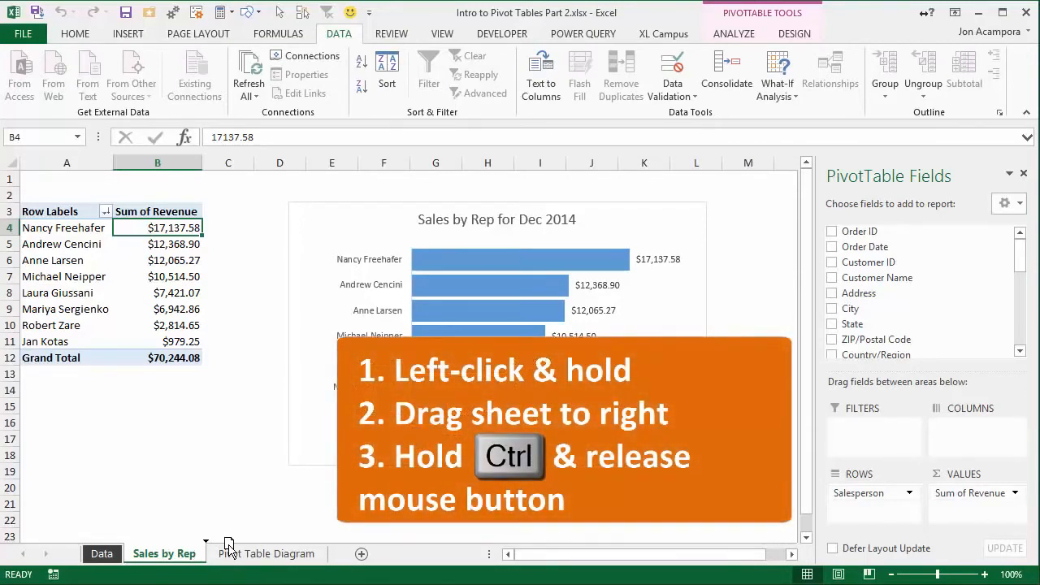
left_click_drag(226, 540, 227, 540)
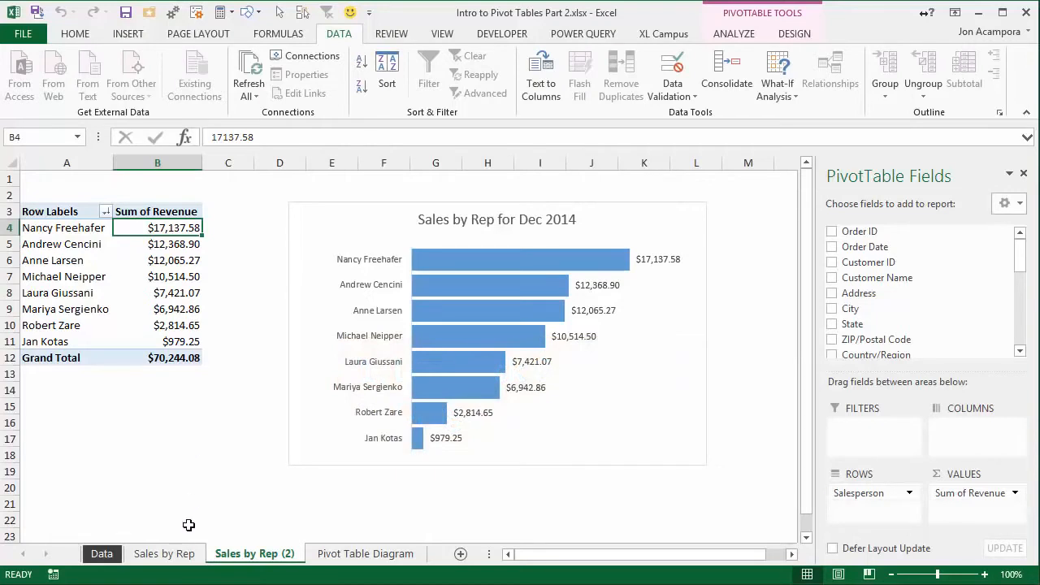
left_click(186, 555)
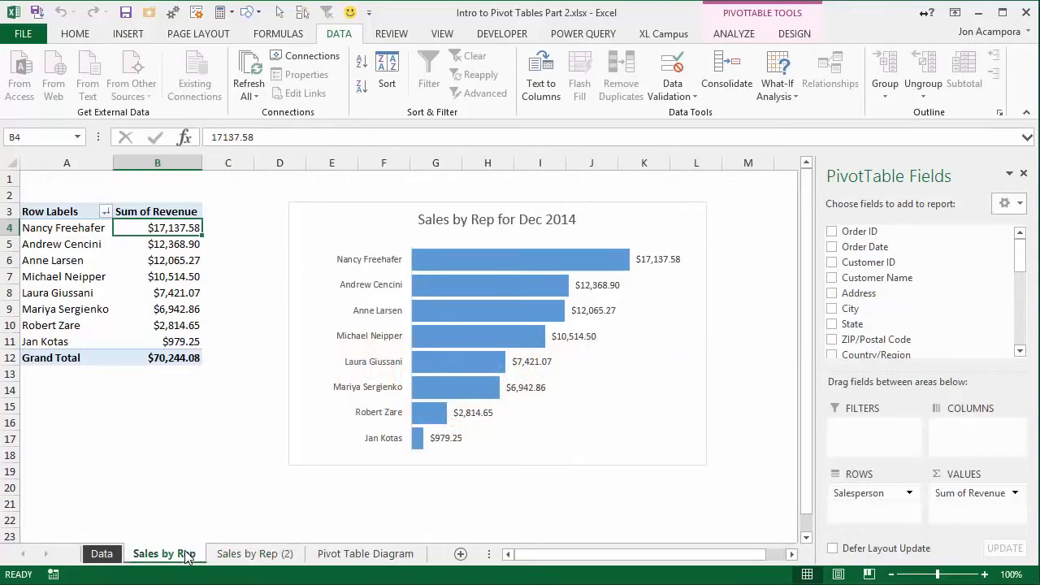
left_click(236, 554)
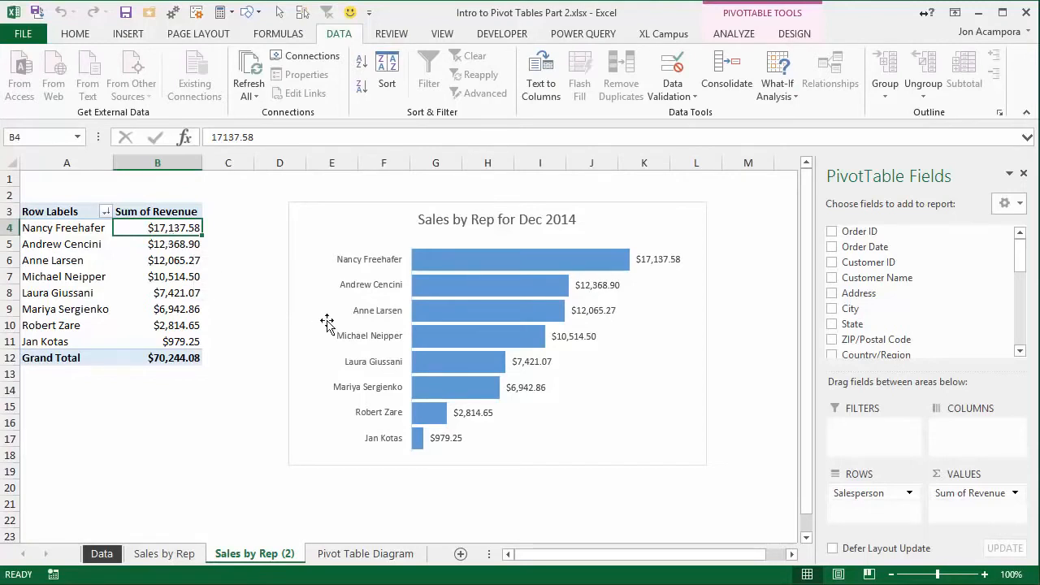
Replace Salesperson with Category as the row field of the PivotTable on the Sales by Rep (2) sheet
left_click_drag(850, 493, 731, 486)
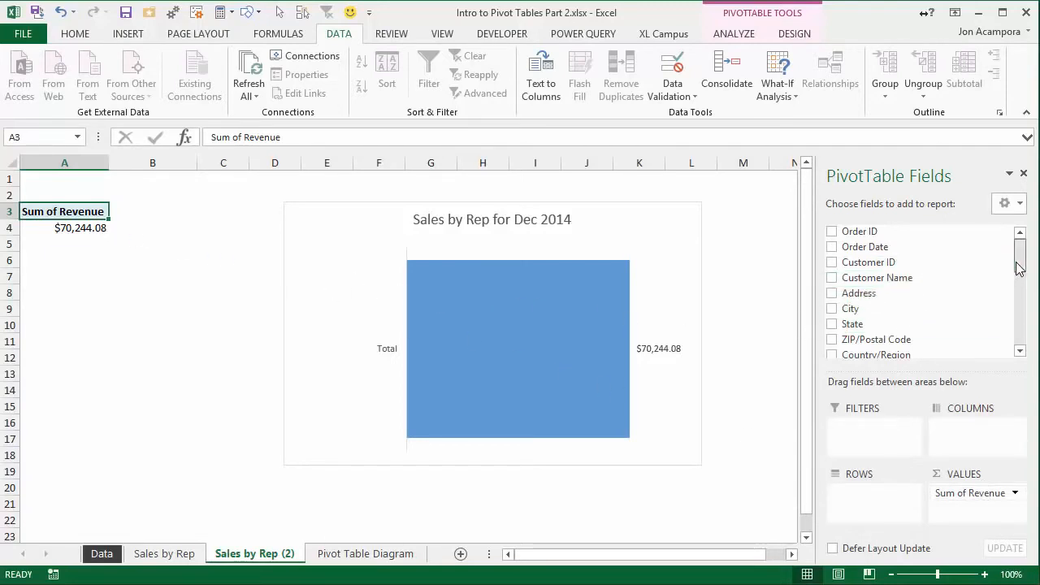
scroll(1013, 299, "down", 3)
left_click_drag(1011, 293, 1015, 318)
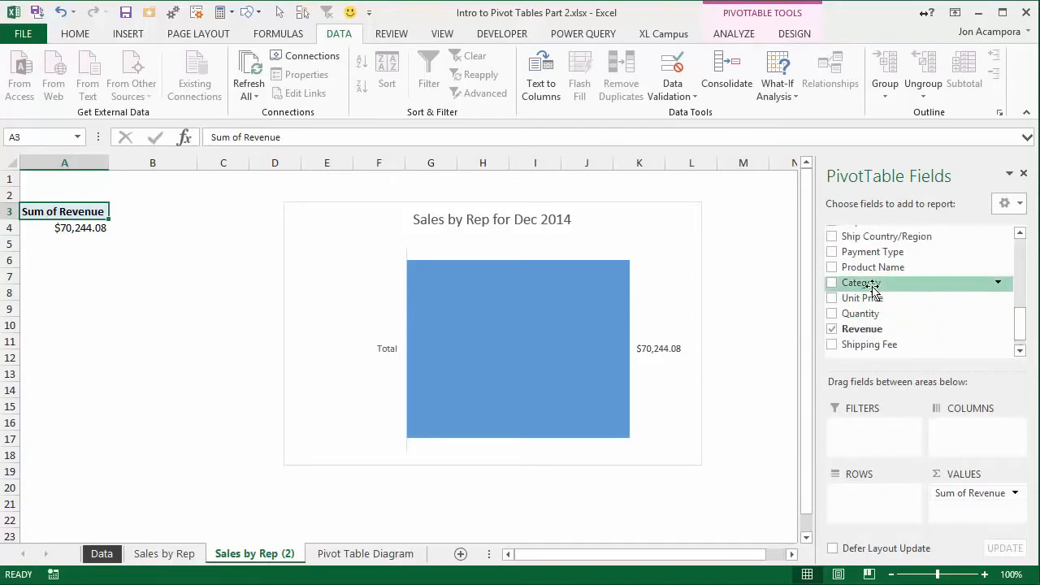
left_click_drag(861, 290, 871, 506)
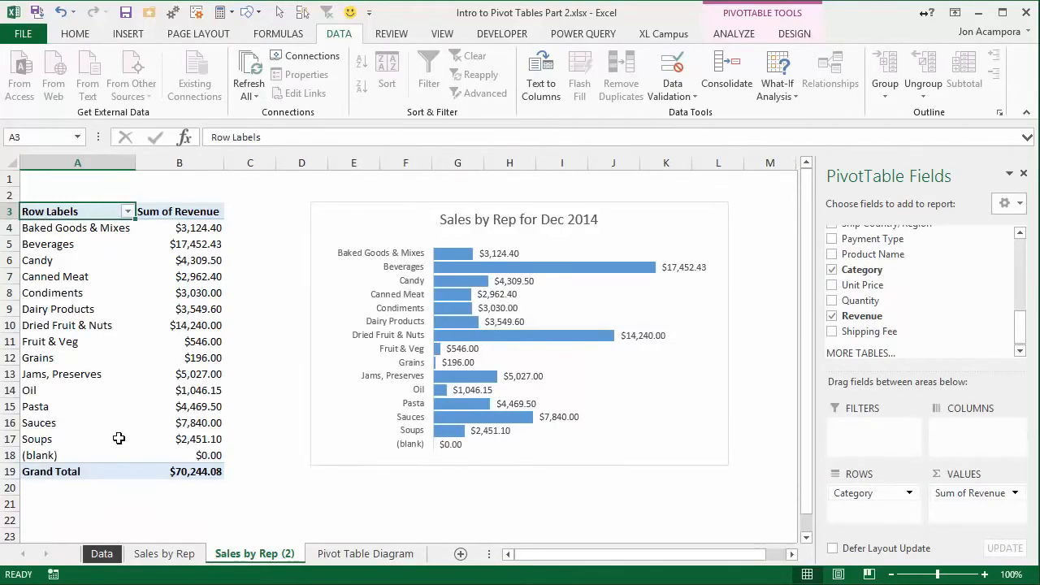
Sort the categories by Sum of Revenue from largest to smallest
right_click(186, 232)
mouse_move(253, 327)
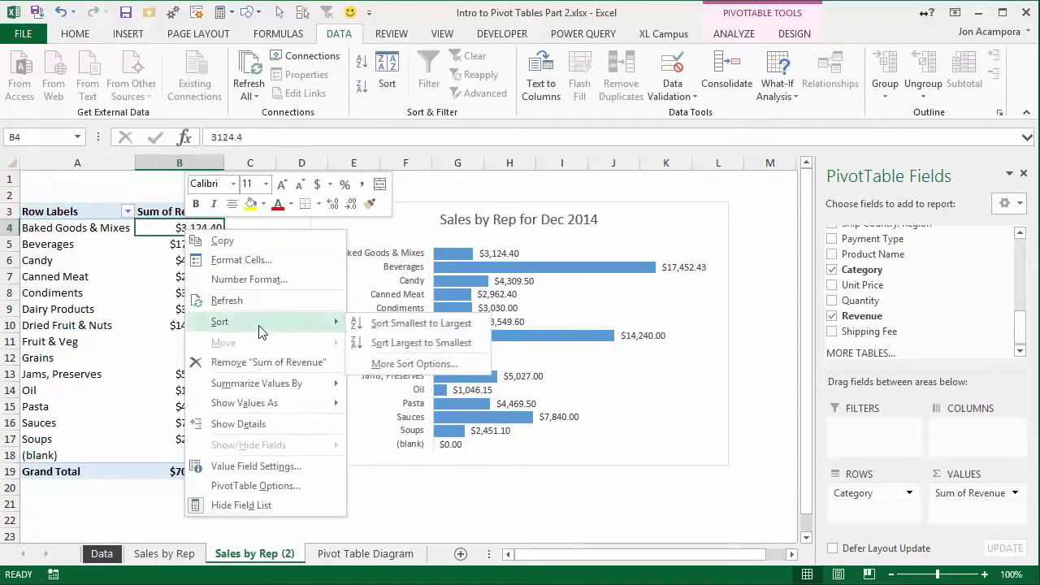
left_click(370, 343)
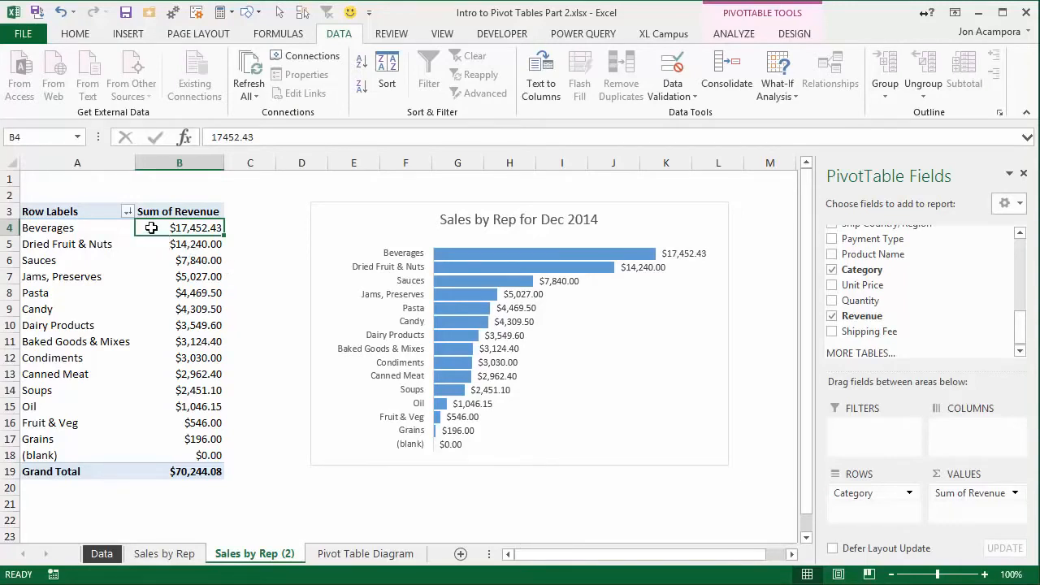
Filter the Category row labels to the top 10 items by Sum of Revenue
left_click(128, 212)
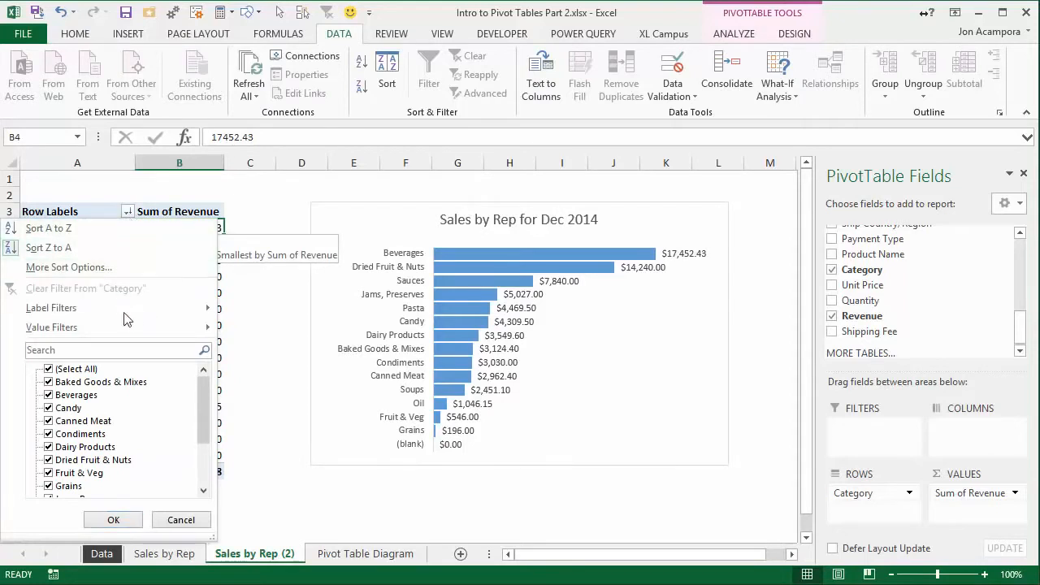
mouse_move(128, 328)
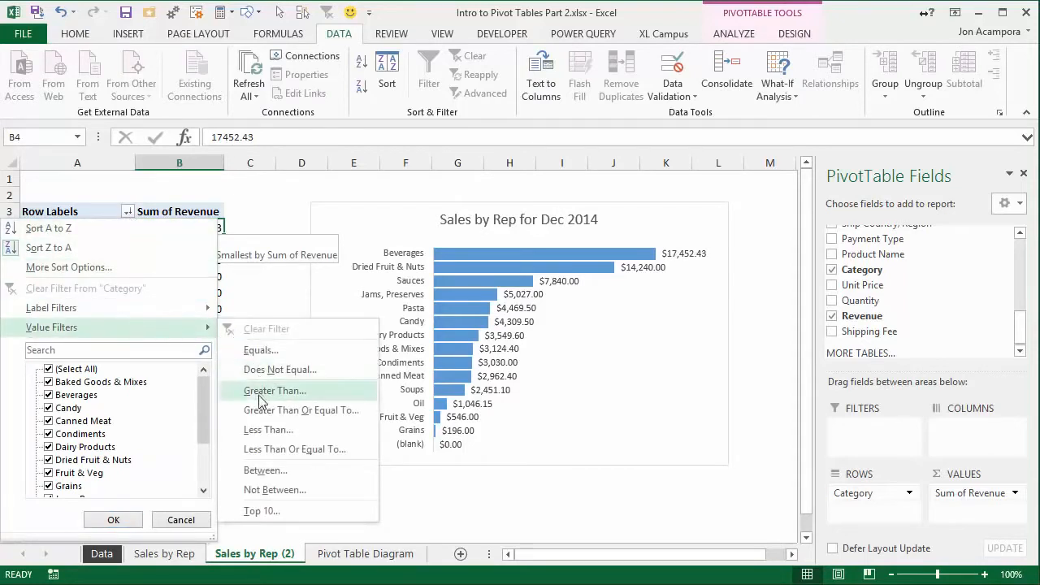
left_click(257, 510)
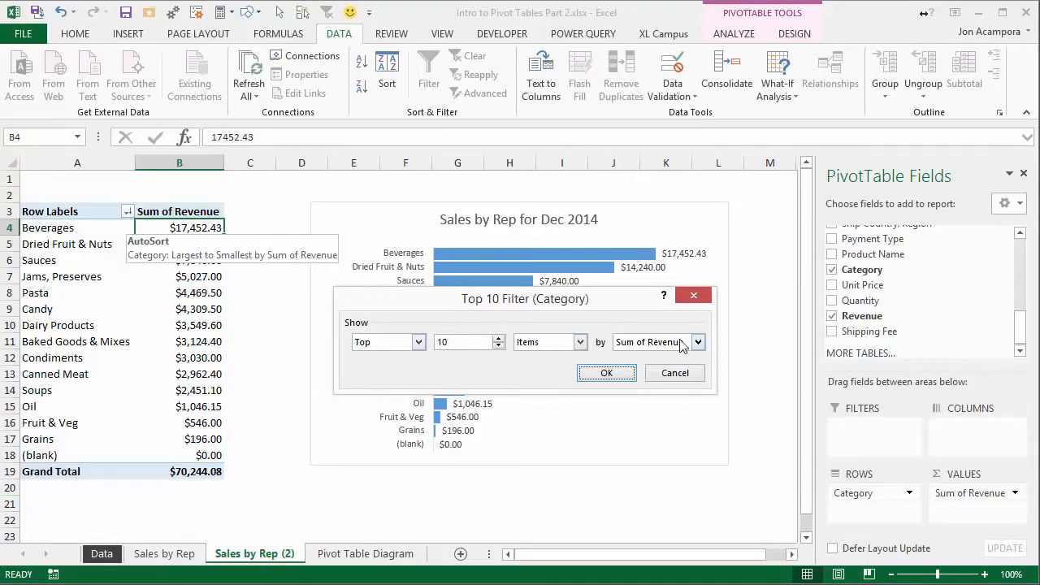
left_click(606, 375)
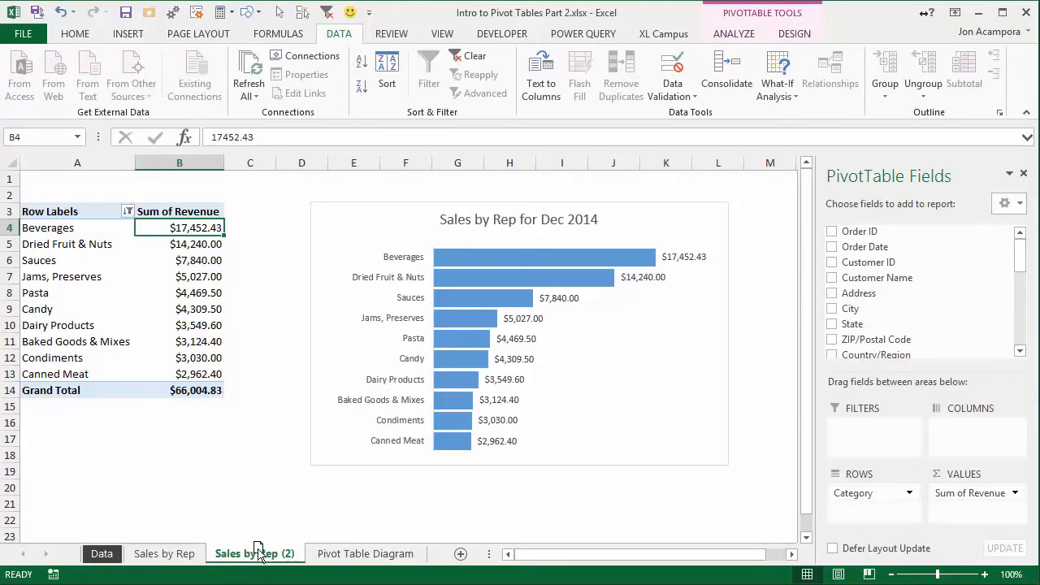
Duplicate the Sales by Rep (2) sheet before Pivot Table Diagram and clear the Category filter on the copy
left_click_drag(258, 550, 322, 543)
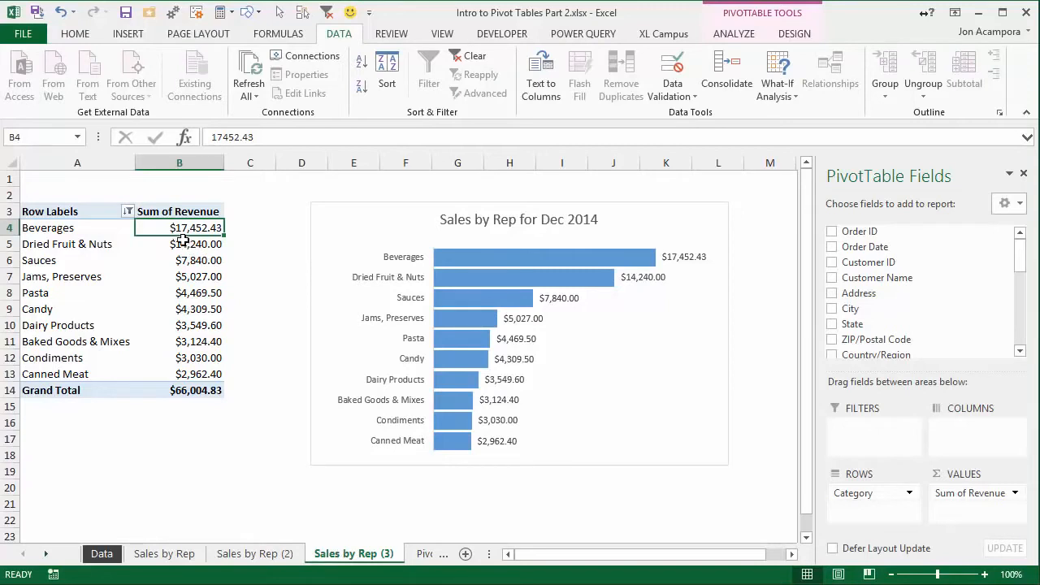
mouse_move(181, 230)
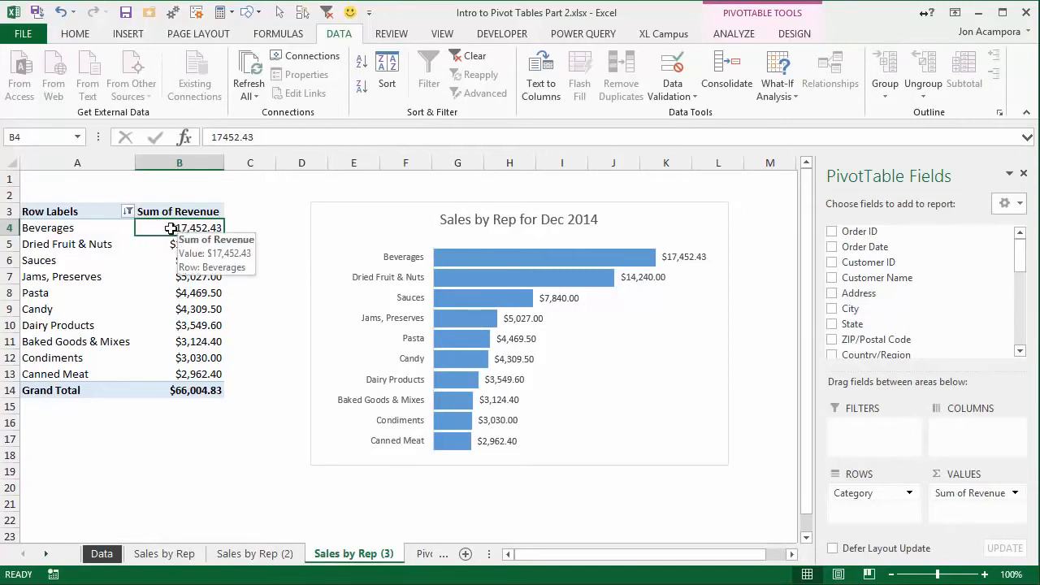
left_click(127, 212)
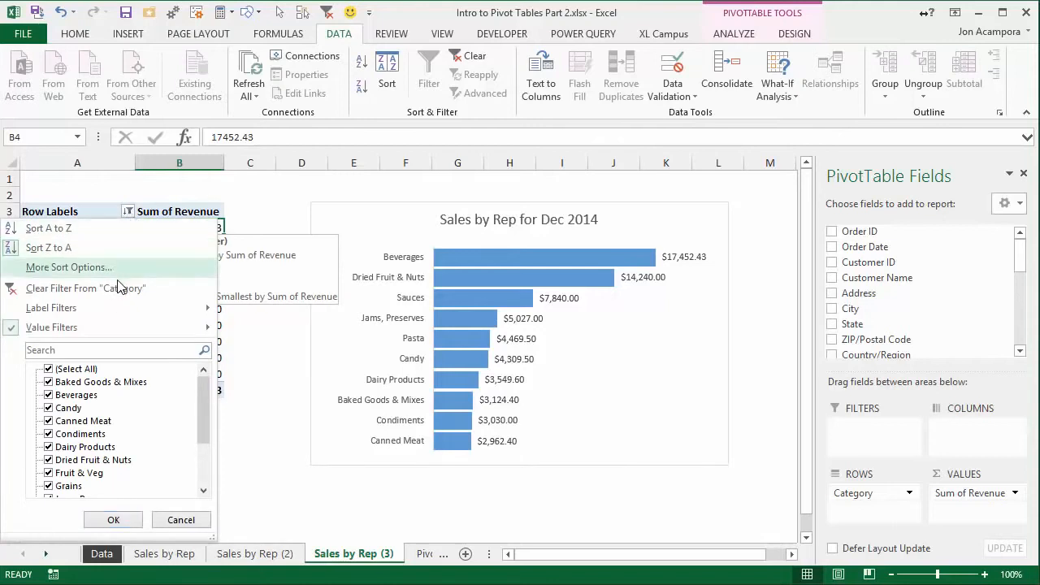
left_click(39, 291)
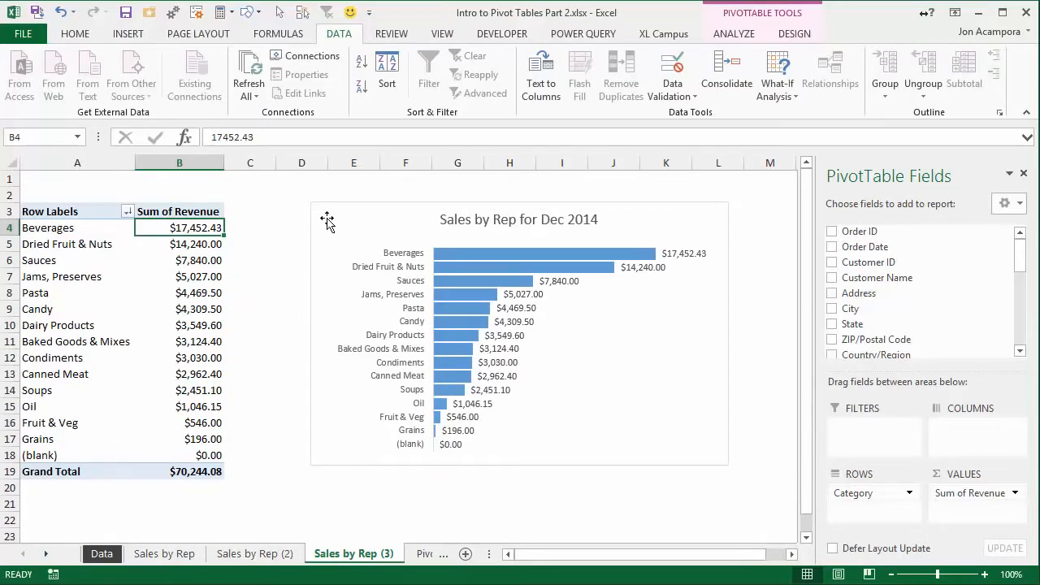
Move the chart farther away from the PivotTable and add Unit Price to the values below Sum of Revenue
left_click_drag(339, 204, 631, 213)
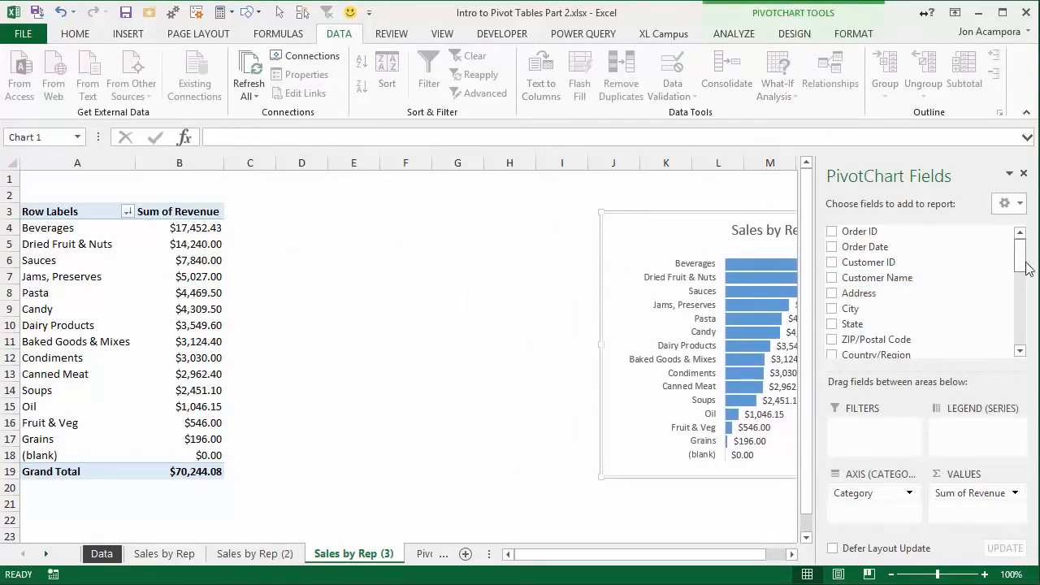
left_click_drag(1023, 261, 1017, 349)
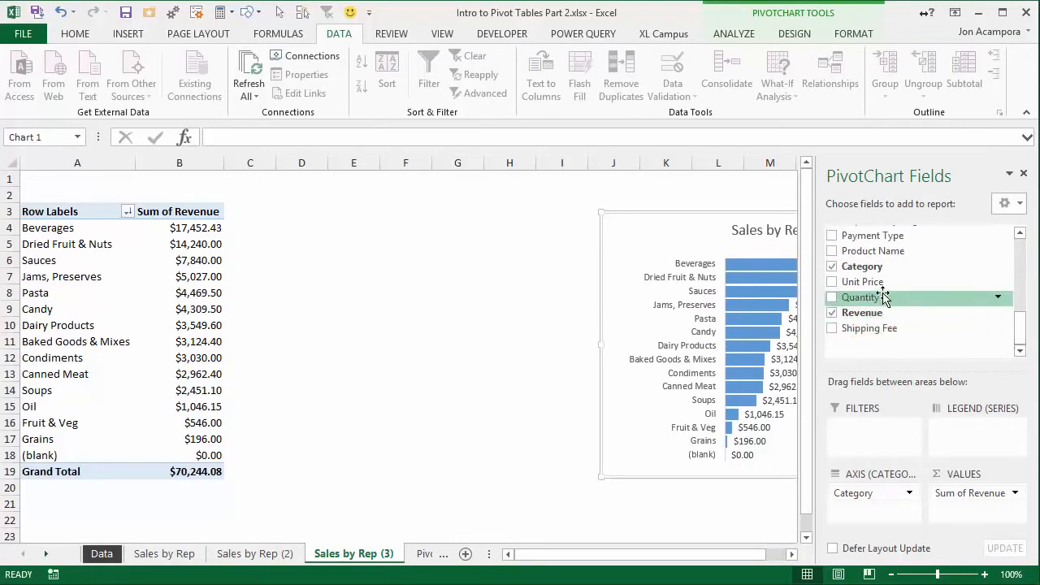
left_click_drag(863, 283, 970, 505)
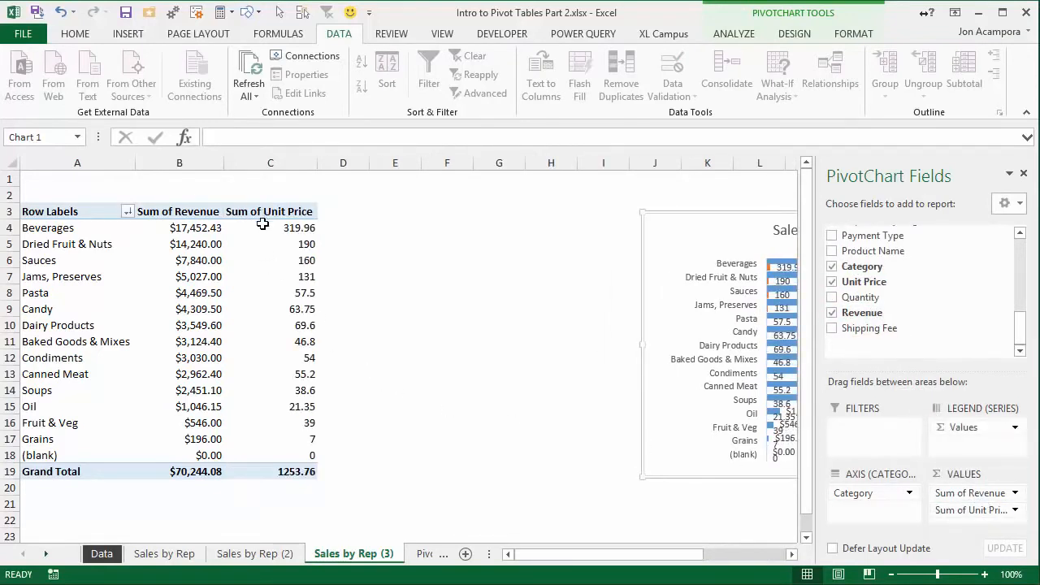
Change the summary calculation of the Unit Price values from Sum to Average
mouse_move(267, 231)
right_click(275, 228)
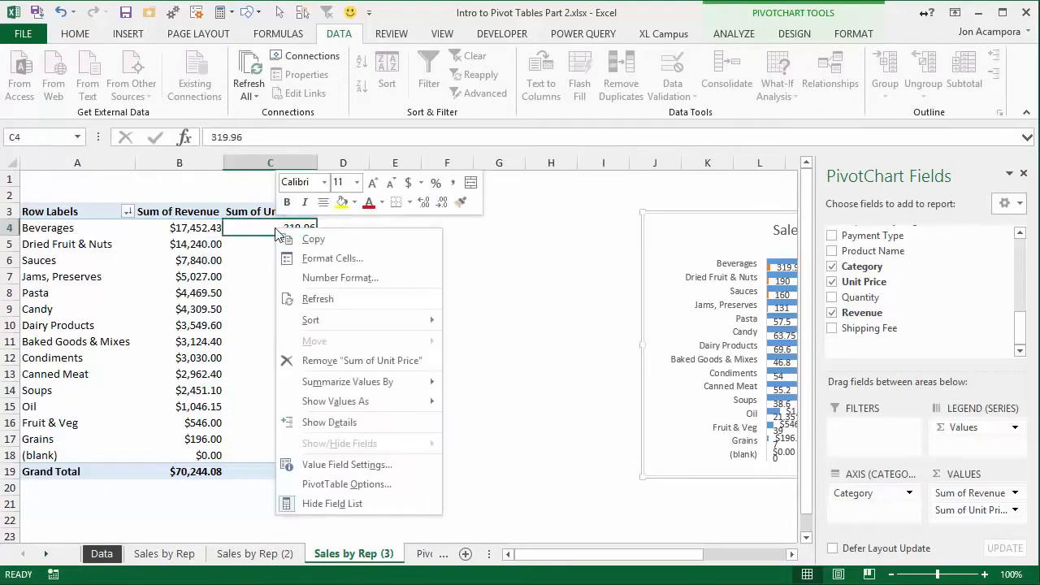
left_click(344, 466)
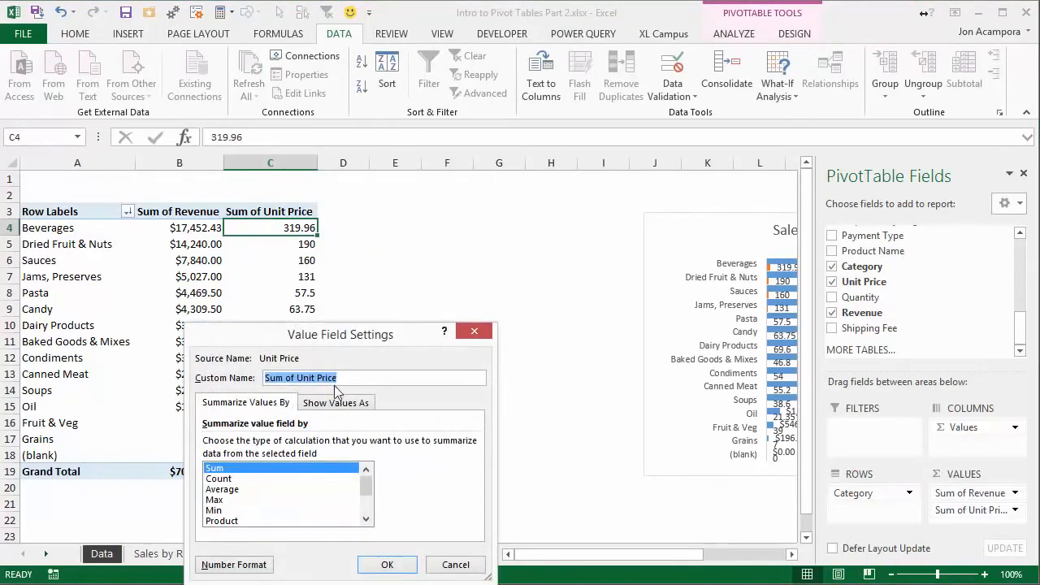
left_click(223, 489)
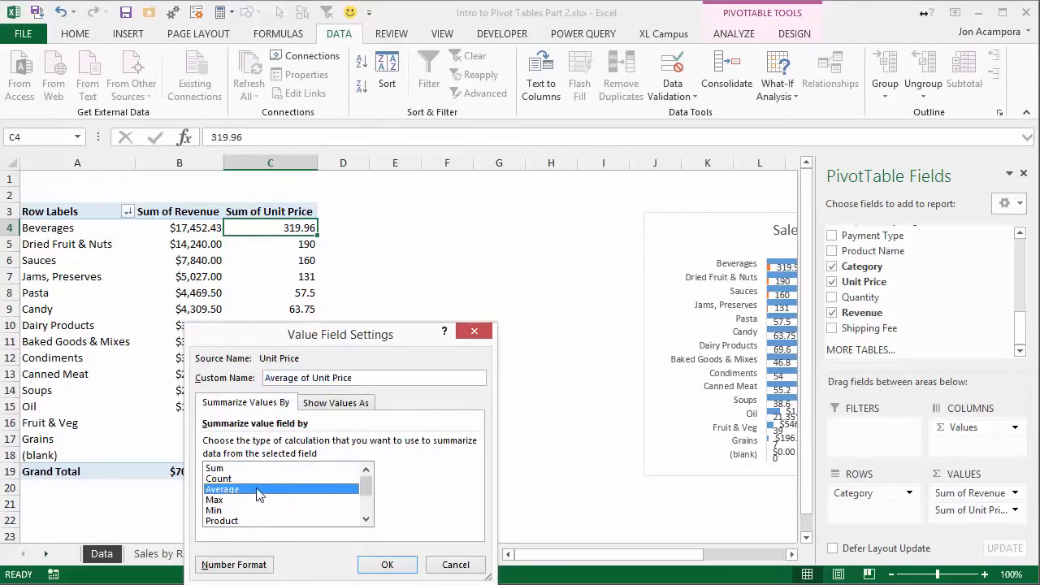
left_click(386, 565)
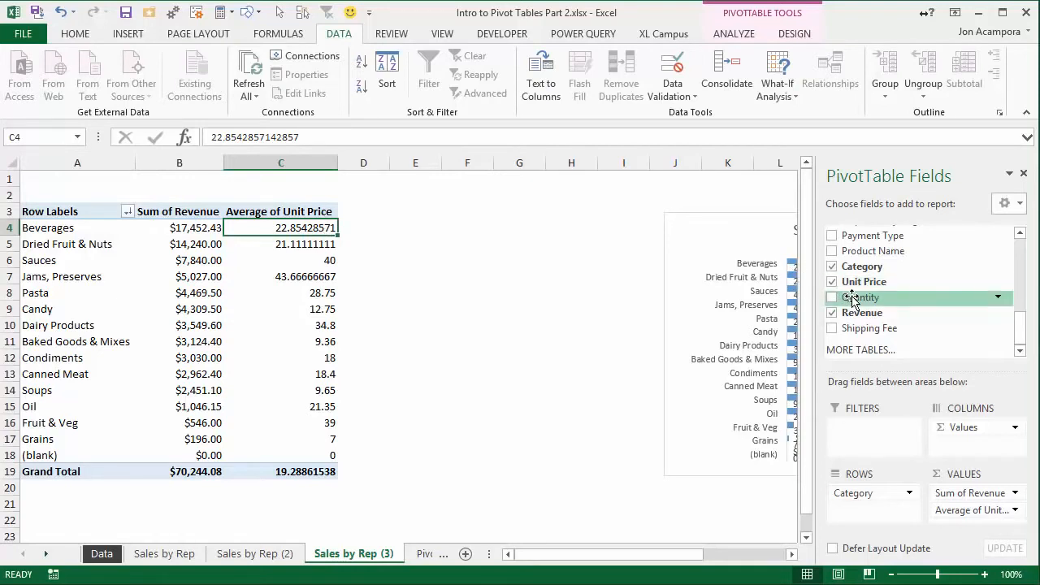
Add Quantity to the PivotTable values twice and summarize the second Quantity column by Count
left_click_drag(854, 300, 979, 520)
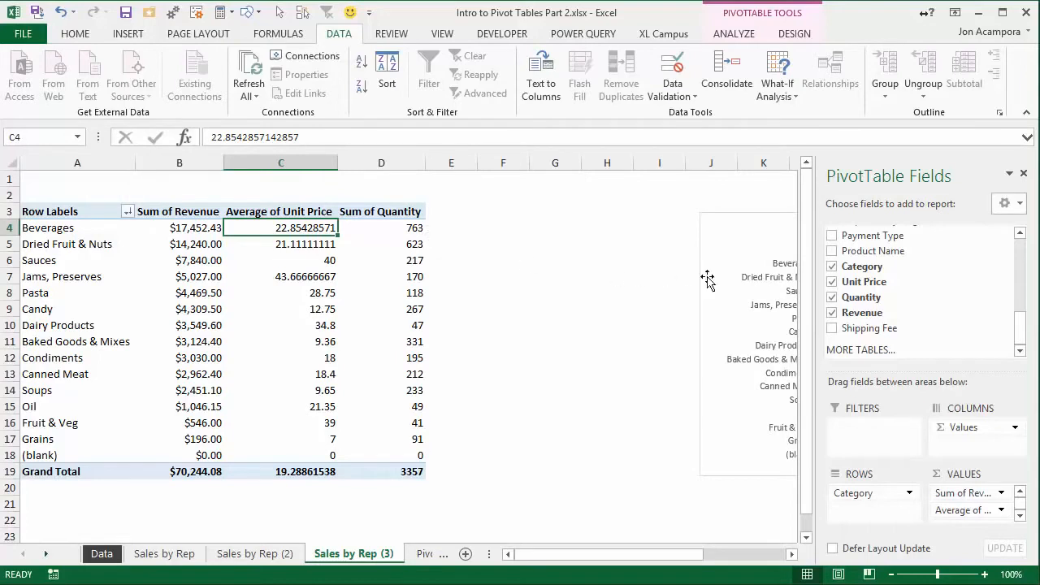
left_click_drag(852, 298, 973, 518)
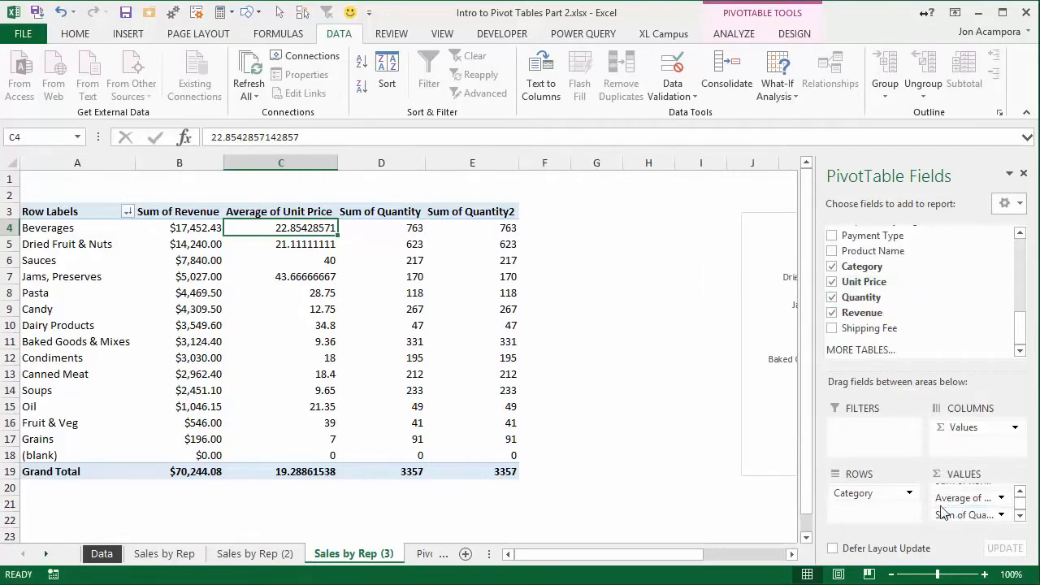
left_click(487, 229)
right_click(487, 228)
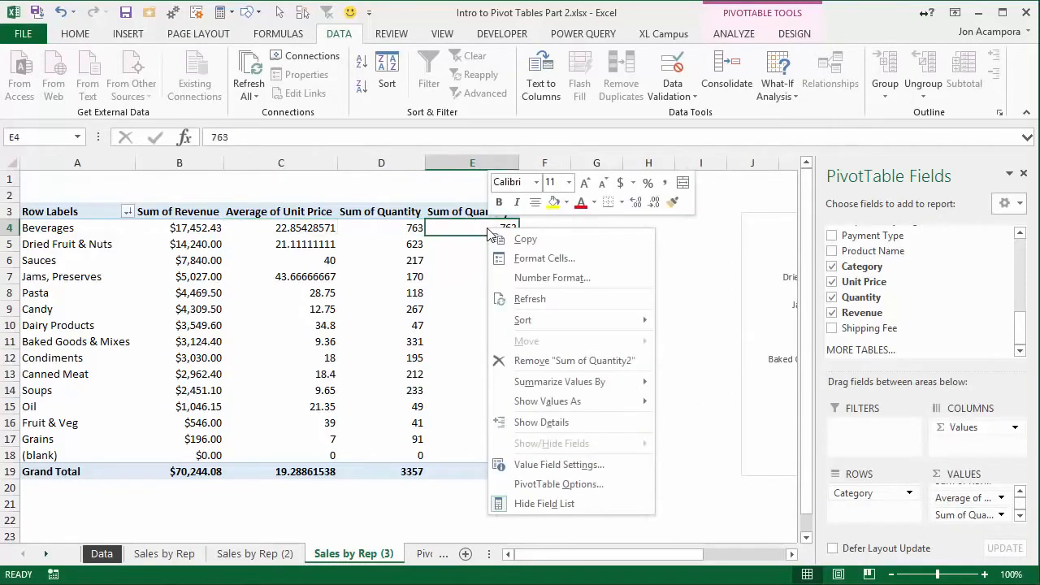
left_click(546, 465)
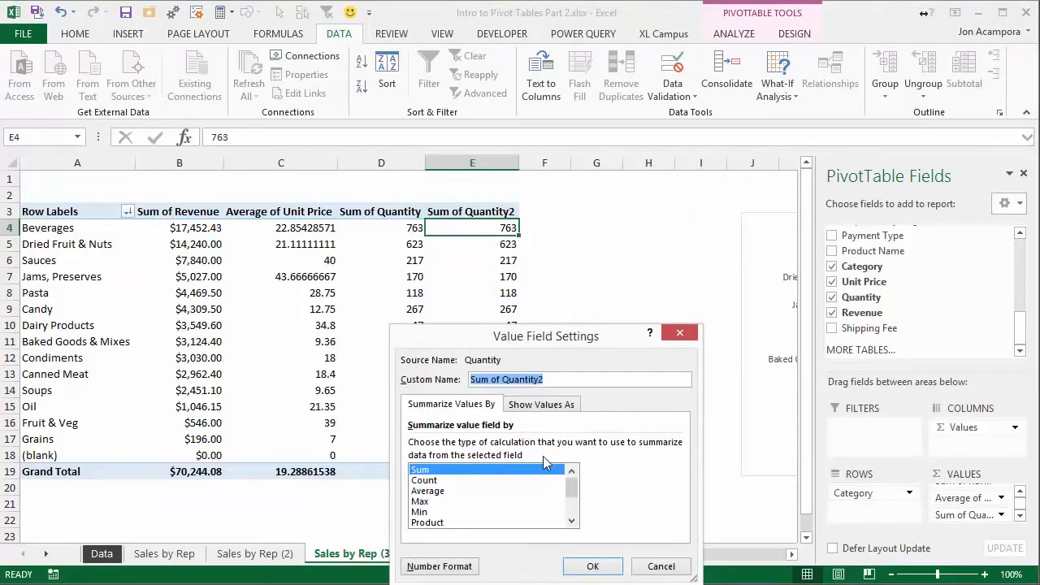
left_click(430, 481)
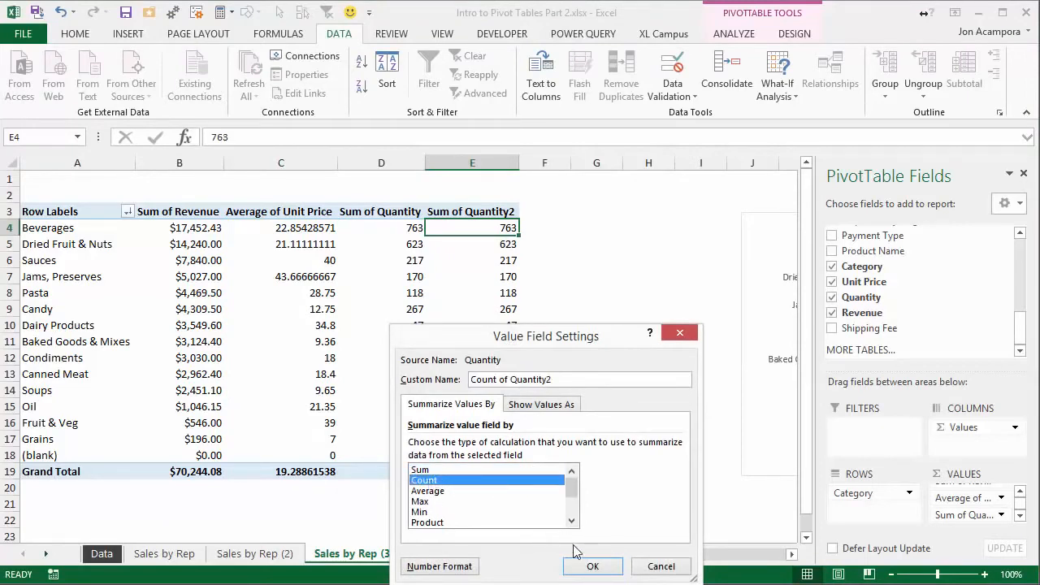
left_click(593, 566)
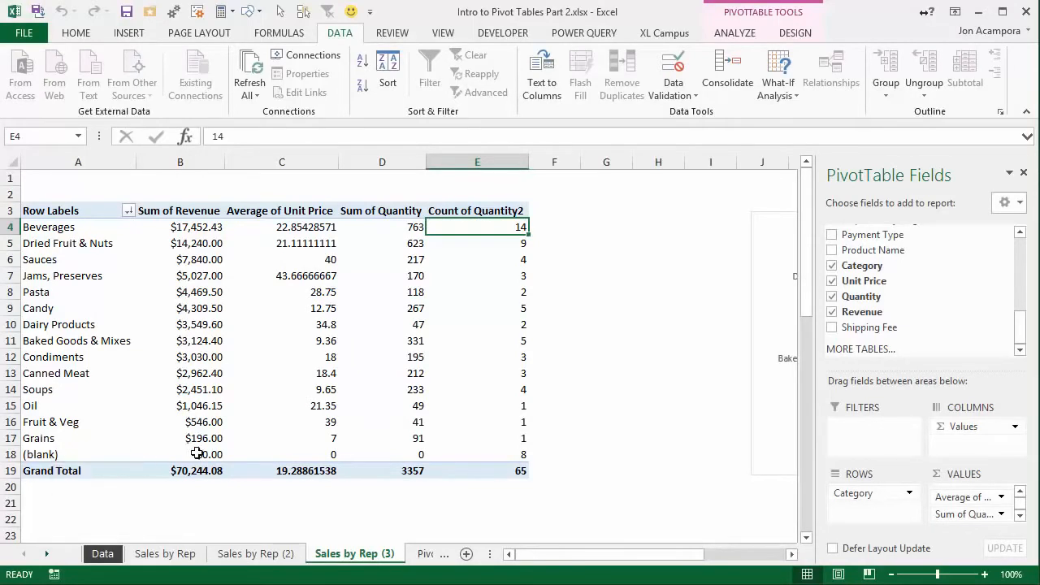
Filter the Category column on the Data sheet to show only blanks
mouse_move(512, 455)
left_click(103, 554)
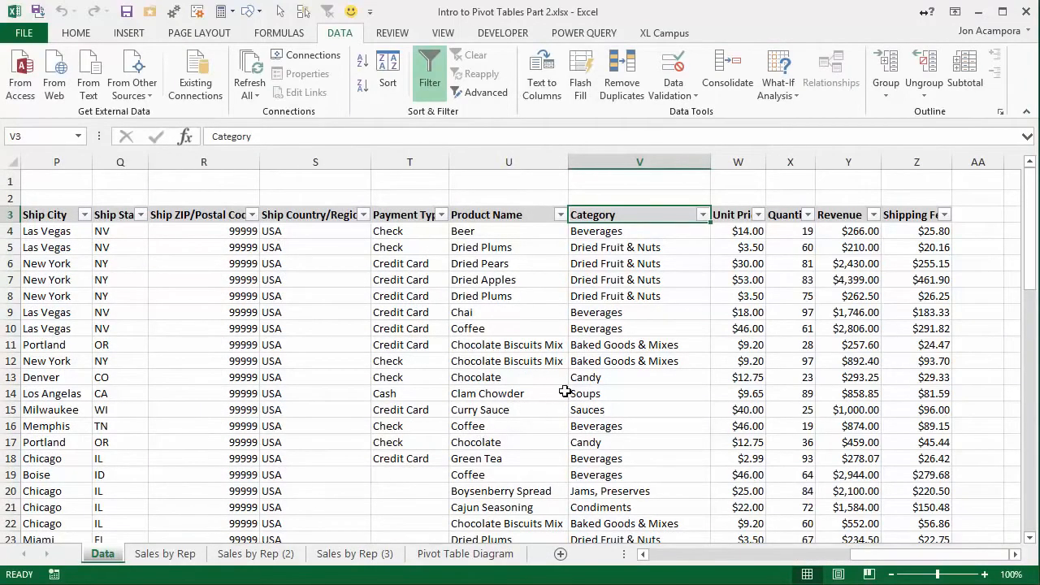
left_click(704, 215)
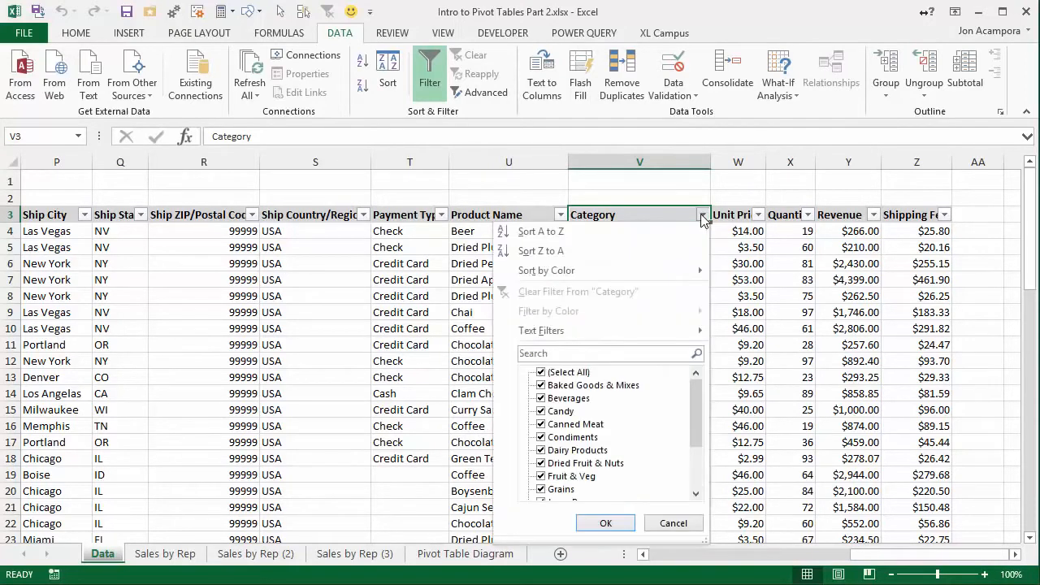
left_click(545, 376)
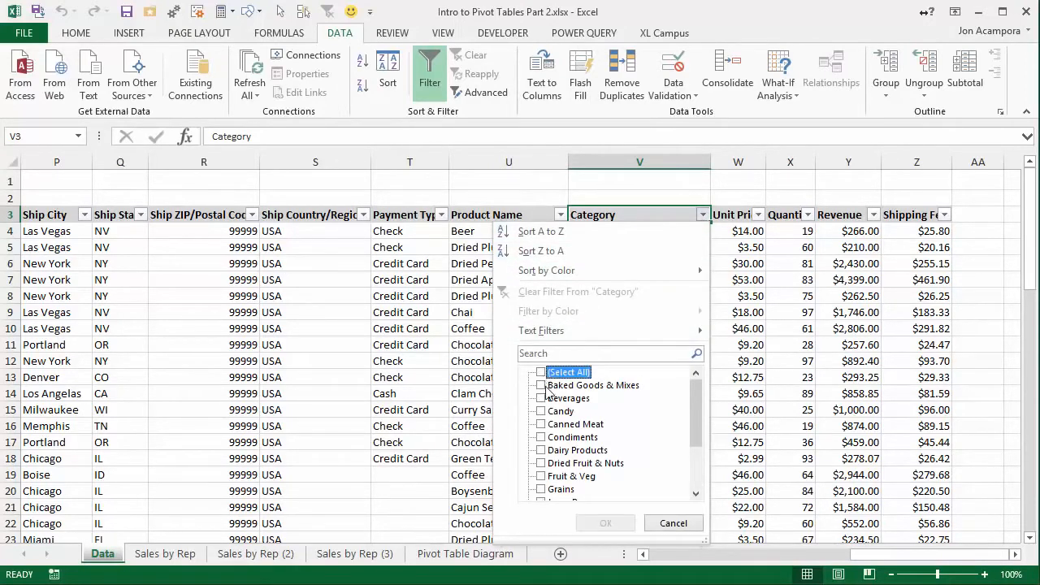
left_click_drag(692, 436, 694, 491)
left_click(541, 490)
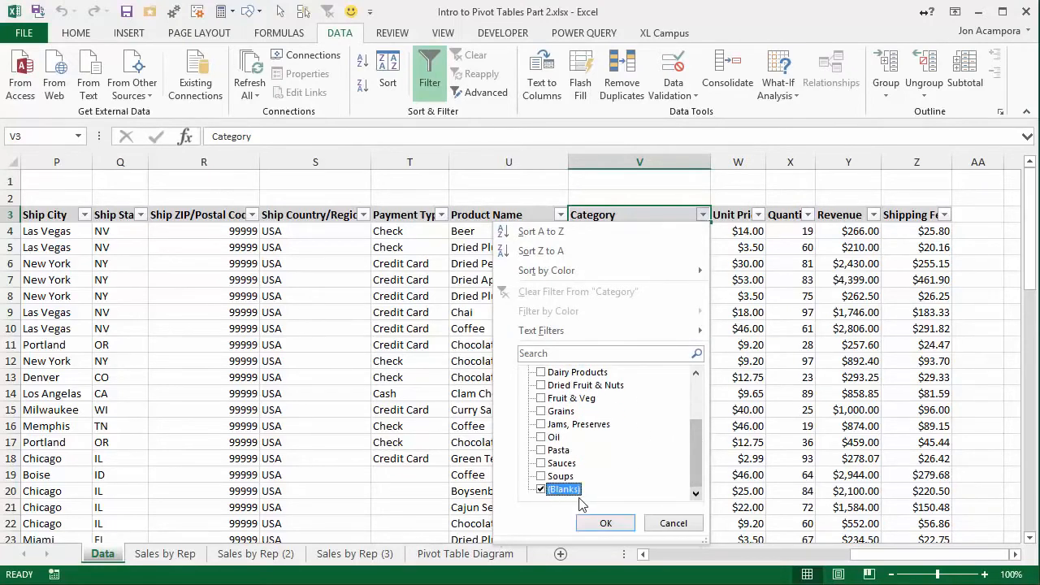
left_click(606, 523)
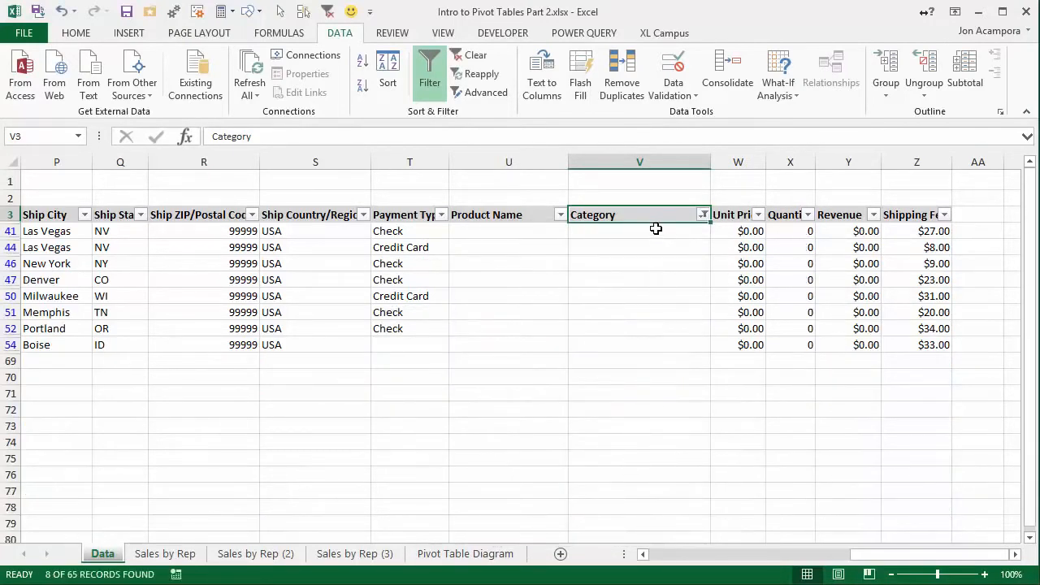
Fill all the visible blank Category cells in the filtered rows with Shipping Fee
left_click_drag(655, 229, 647, 345)
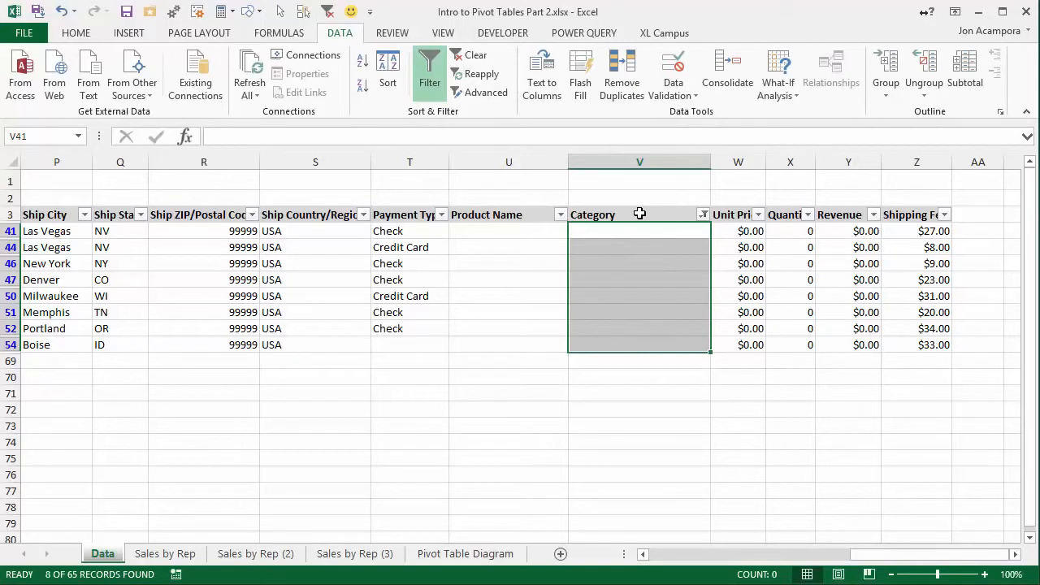
key("alt+semicolon")
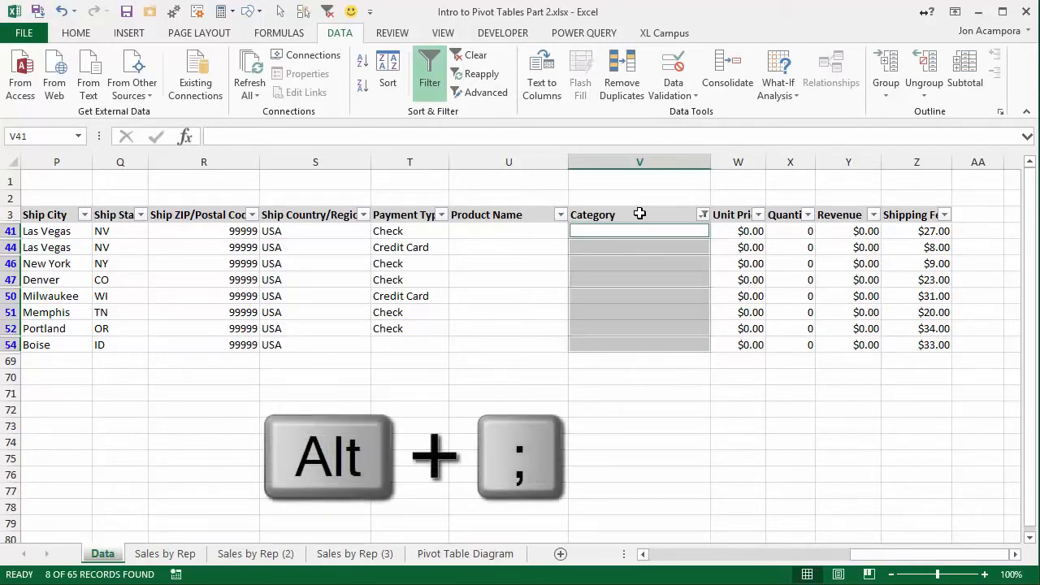
type("Shipping Fee")
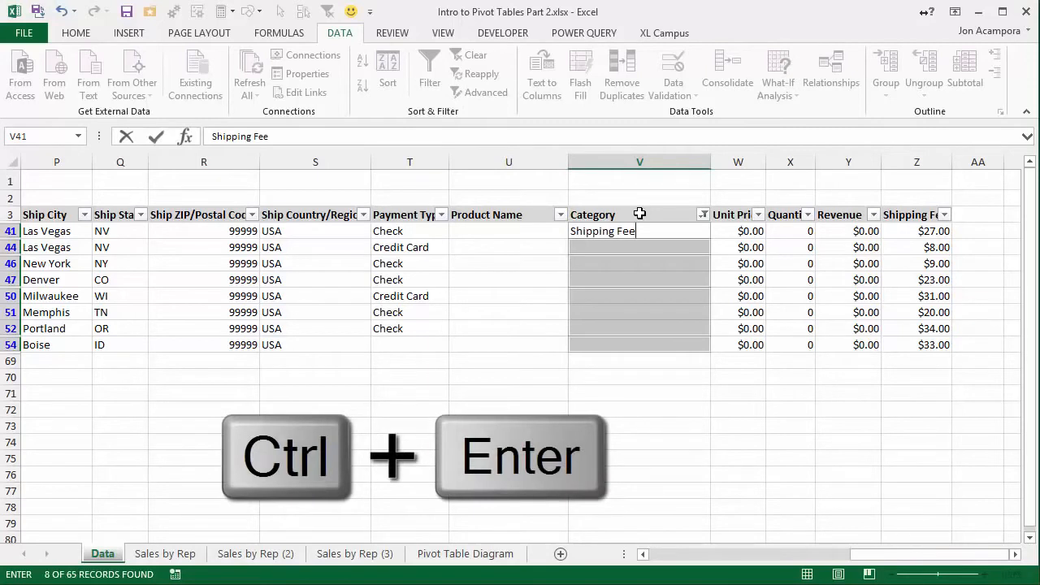
key("ctrl+Return")
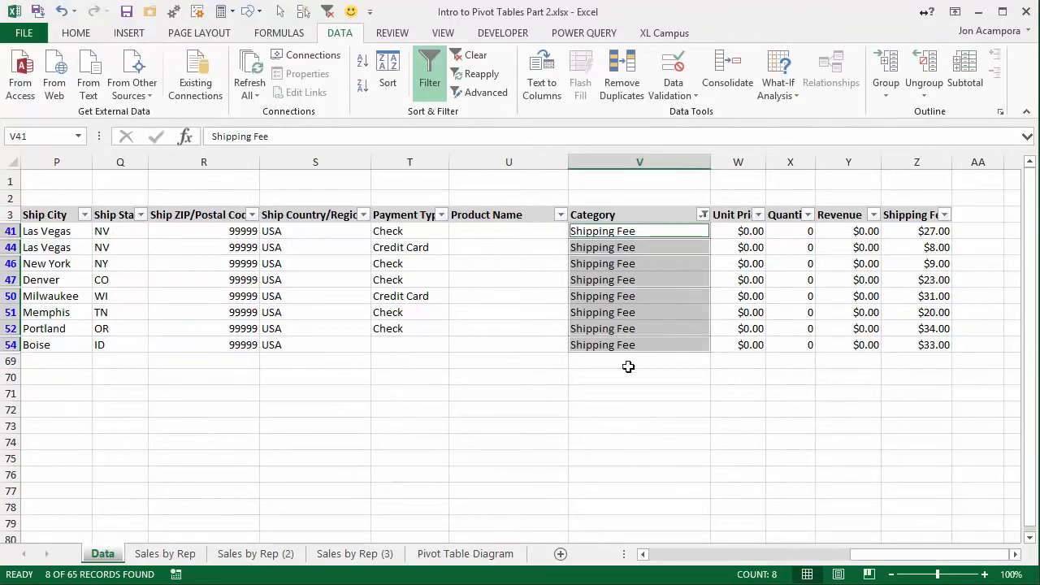
Refresh the PivotTable on the Sales by Rep (3) sheet to pick up the filled-in Category data
left_click(373, 560)
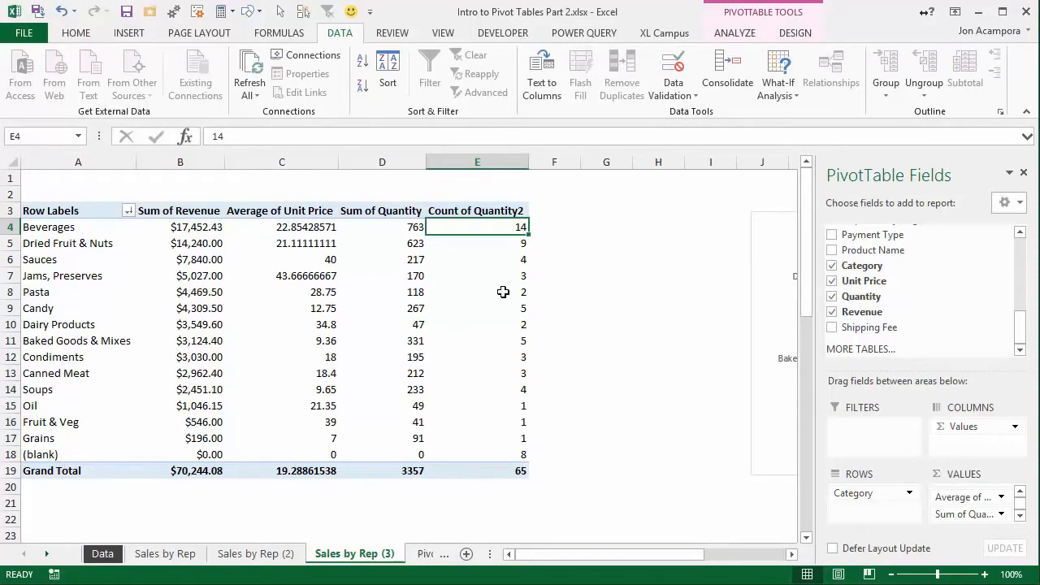
left_click(737, 33)
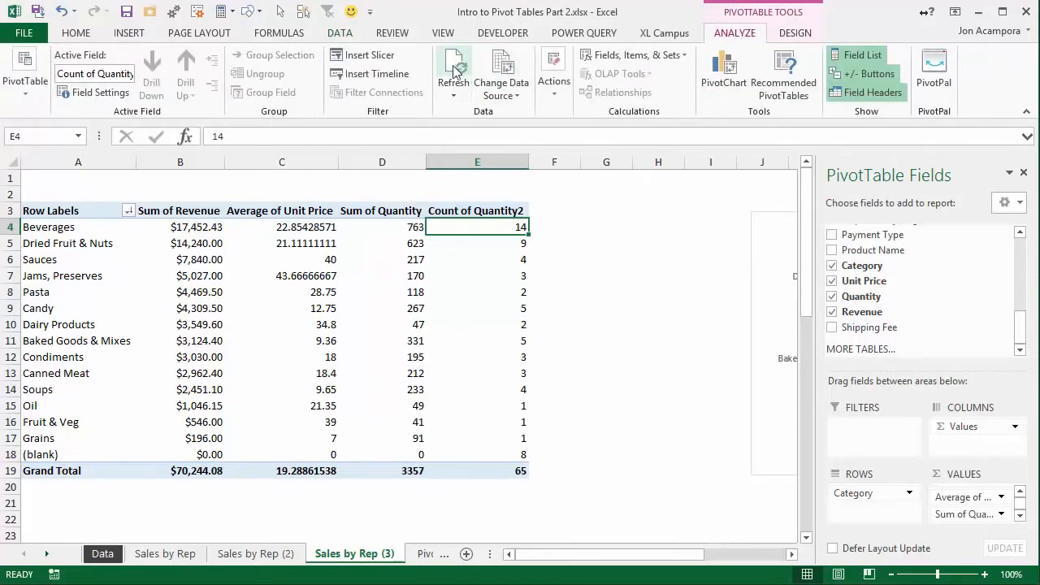
right_click(452, 227)
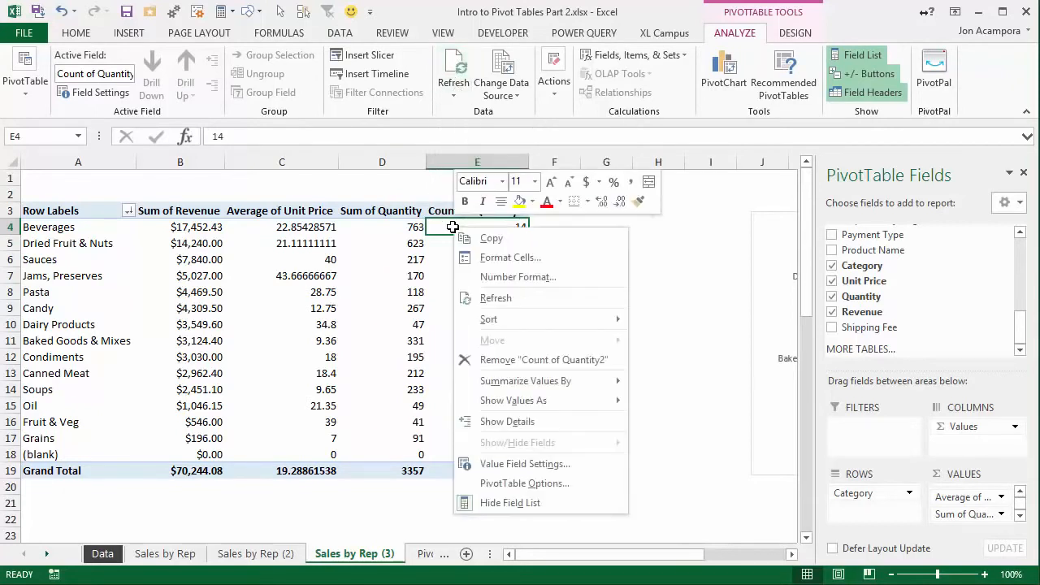
left_click(496, 298)
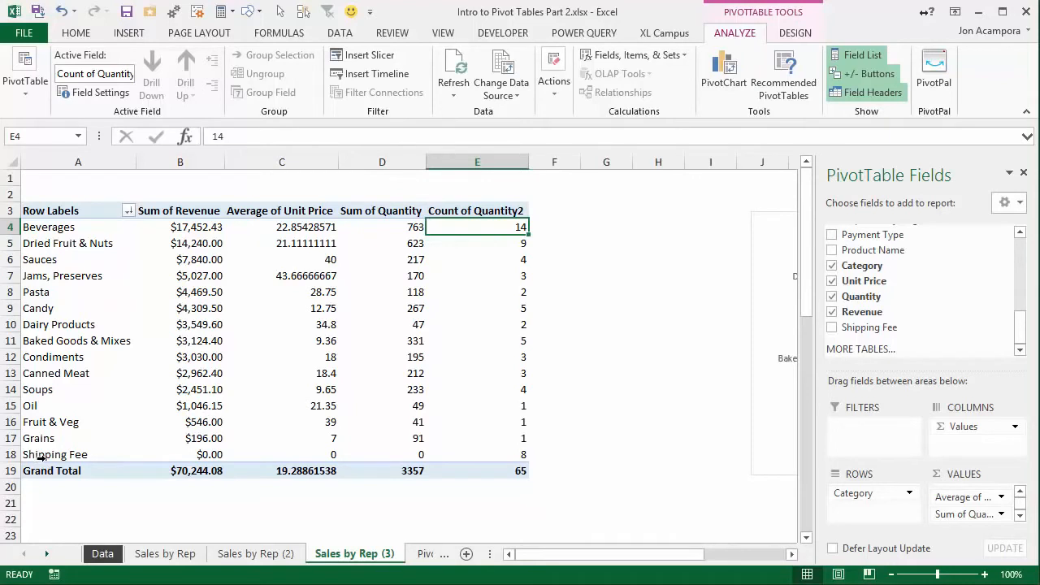
mouse_move(511, 453)
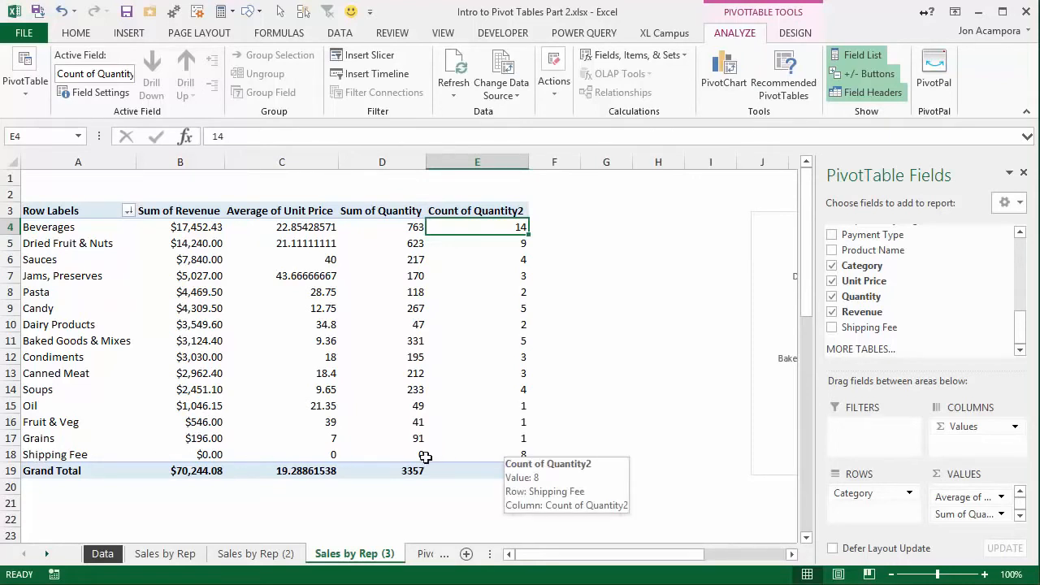
mouse_move(375, 454)
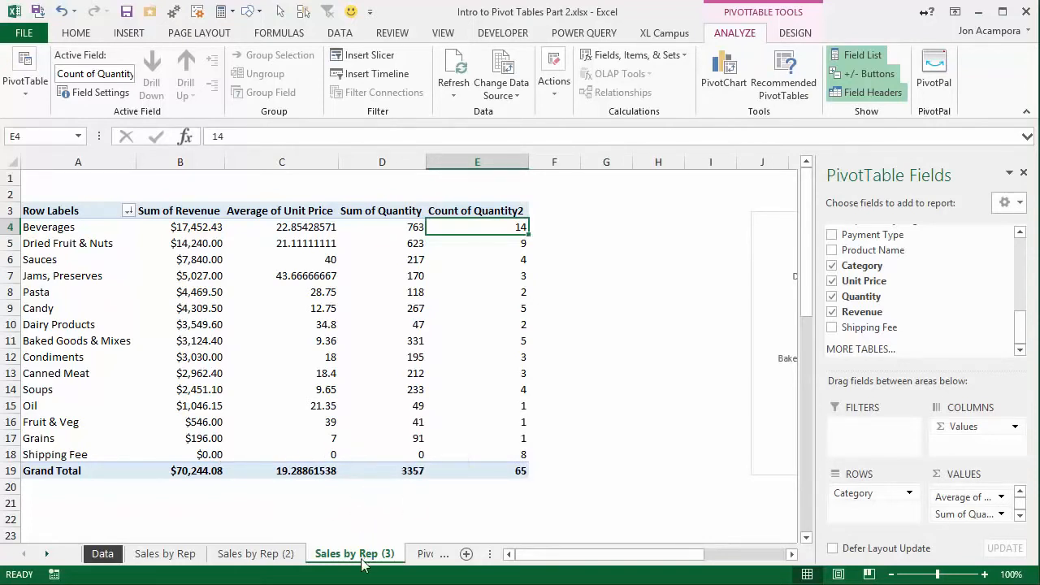
Duplicate the Sales by Rep (3) sheet and remove the Unit Price and both Quantity fields from the copy's PivotTable values
left_click_drag(361, 562, 304, 561)
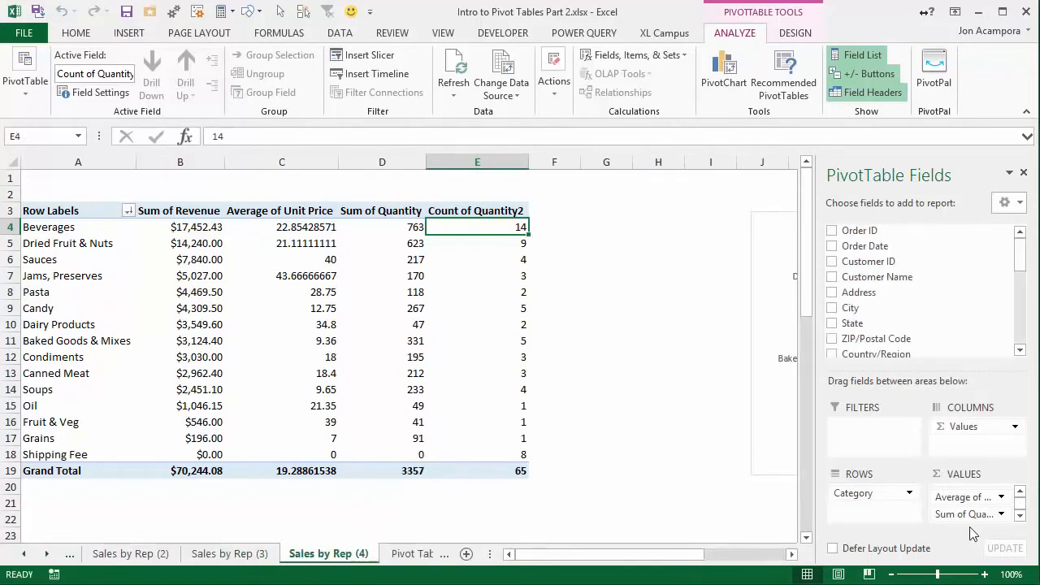
left_click_drag(964, 522, 623, 491)
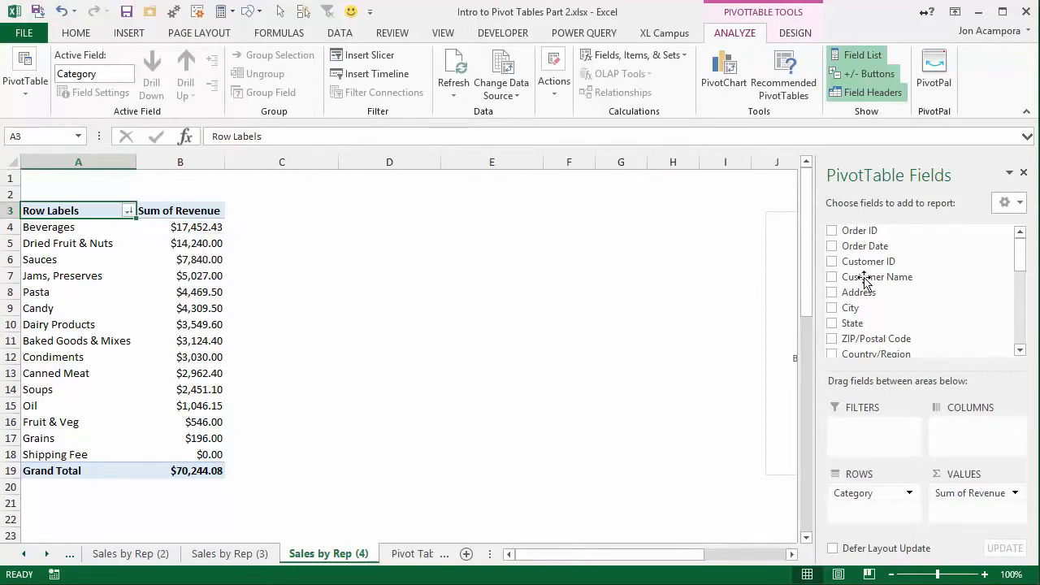
Add Revenue to the PivotTable values a second time and show that column as % of Grand Total
left_click_drag(1020, 267, 1018, 333)
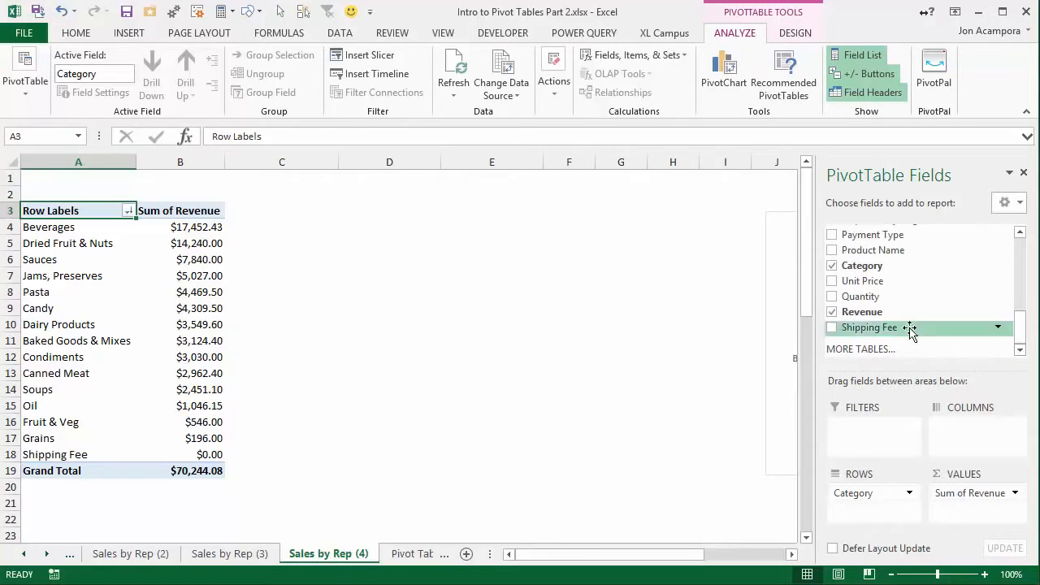
left_click_drag(913, 311, 975, 521)
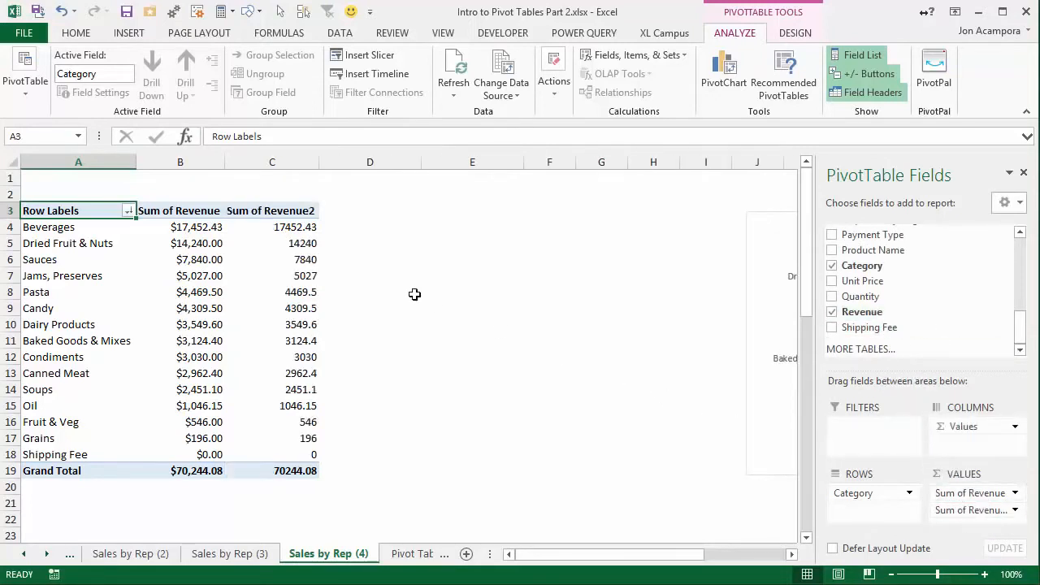
right_click(279, 226)
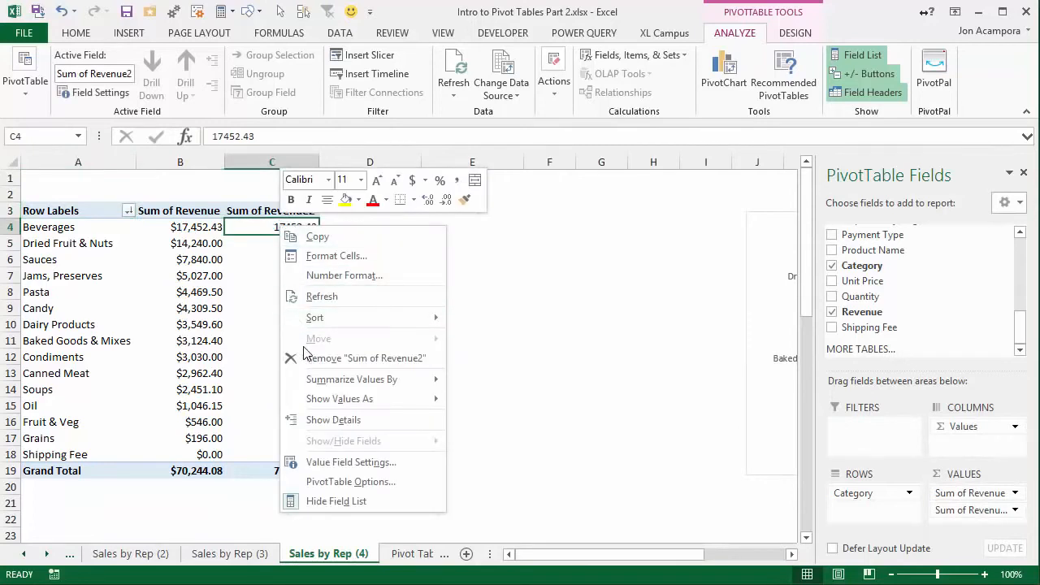
left_click(326, 465)
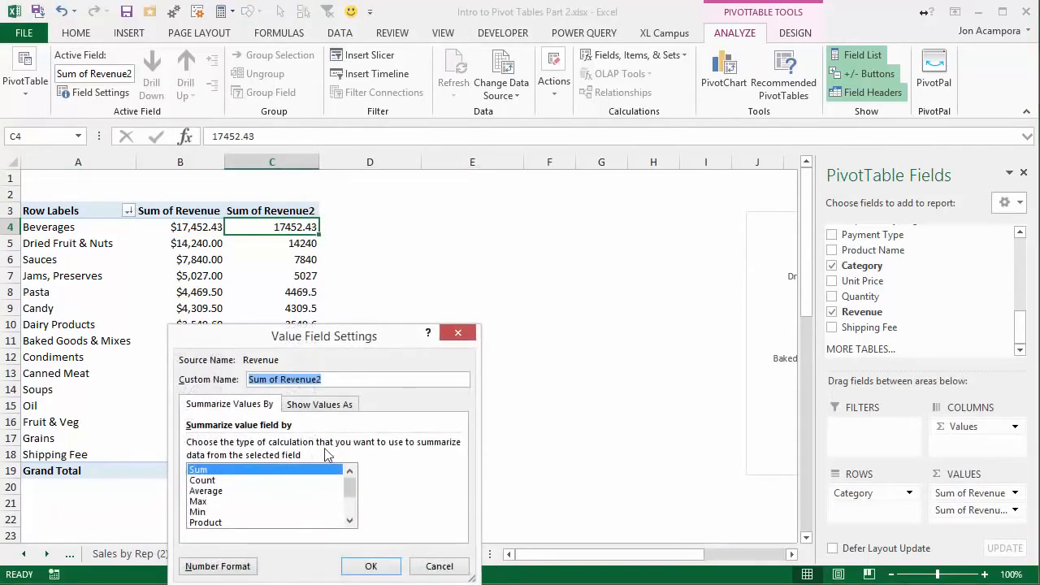
left_click(329, 405)
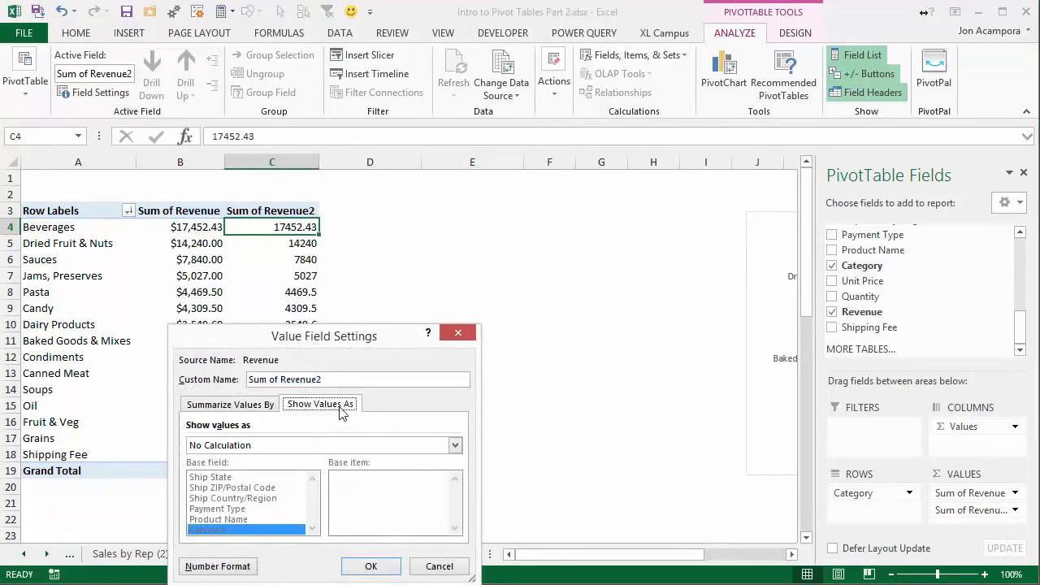
left_click(302, 447)
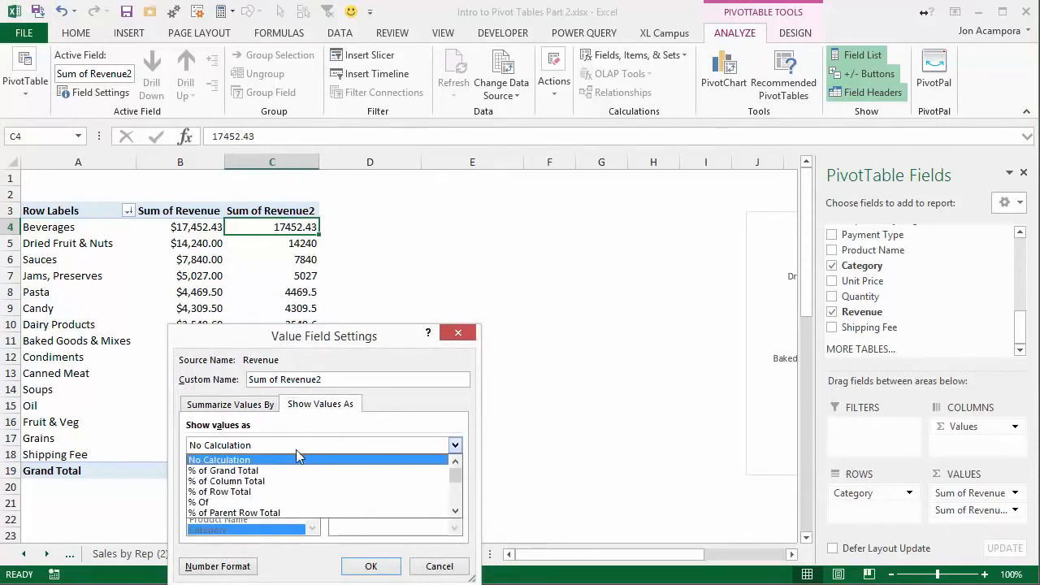
left_click(230, 477)
left_click(376, 566)
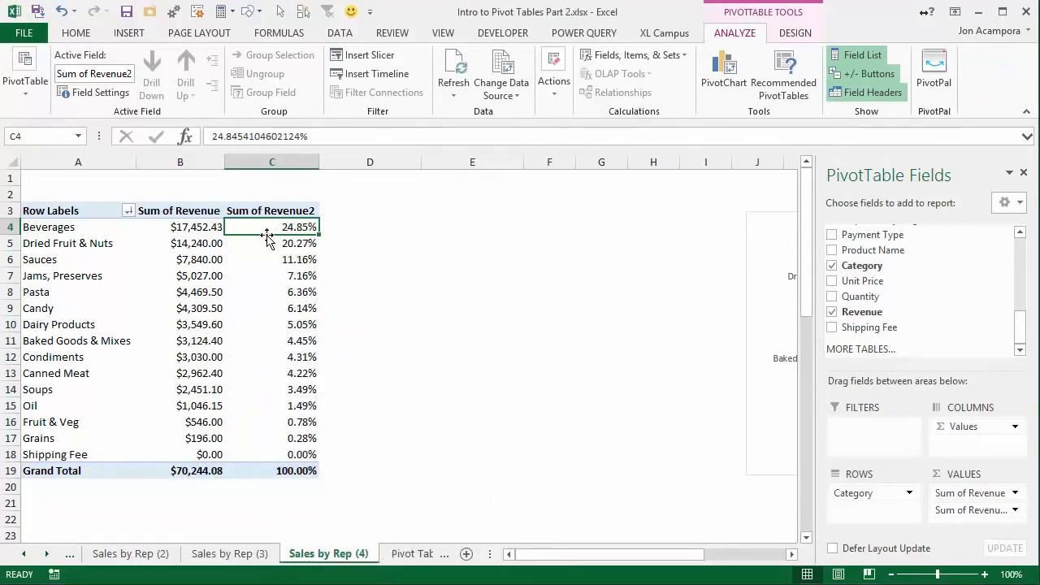
mouse_move(268, 228)
left_click_drag(302, 225, 301, 259)
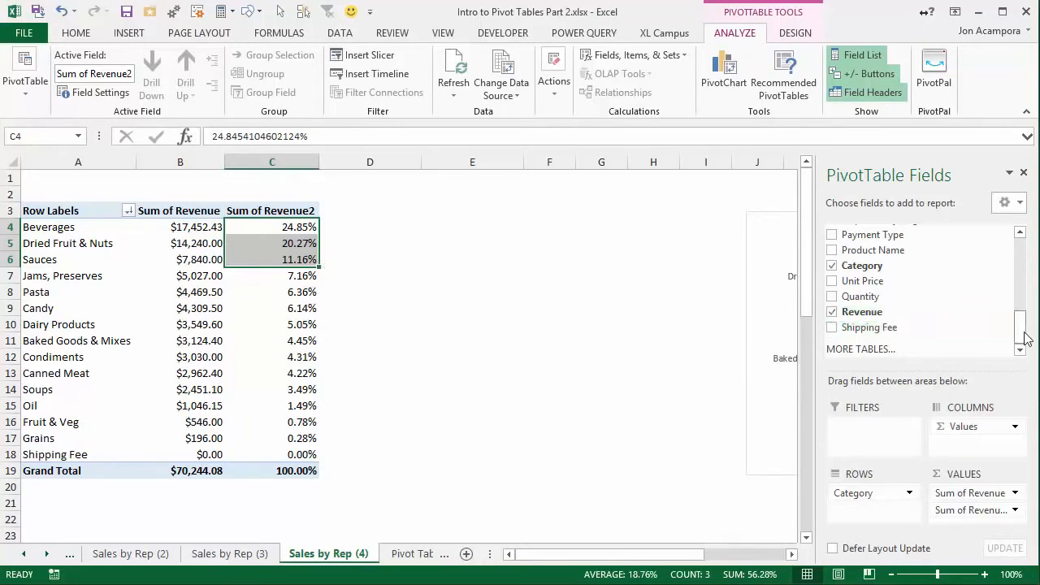
Add the Salesperson field to the PivotTable rows beneath Category
left_click_drag(1019, 325, 1029, 284)
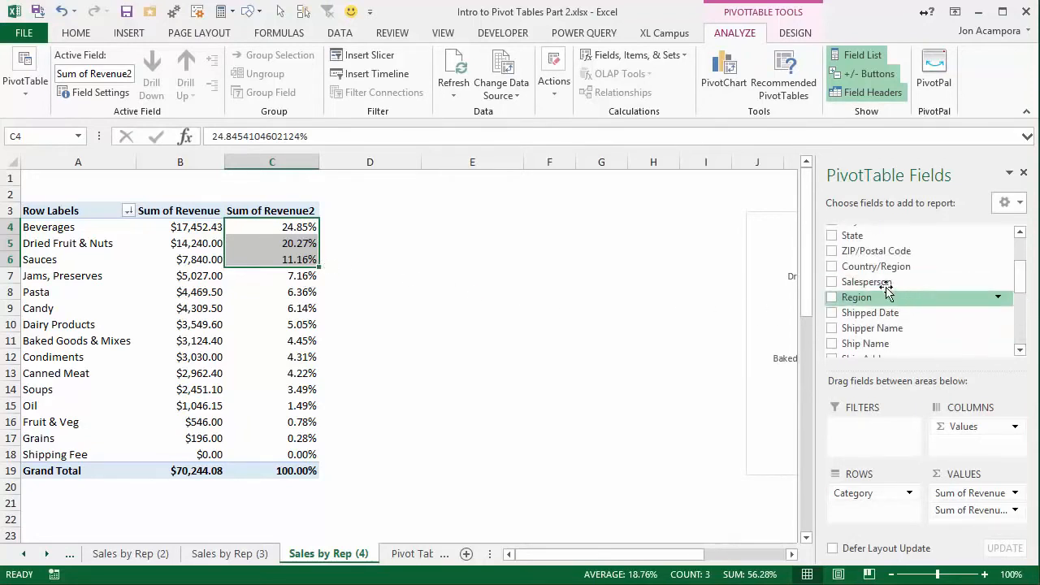
left_click_drag(878, 333, 886, 506)
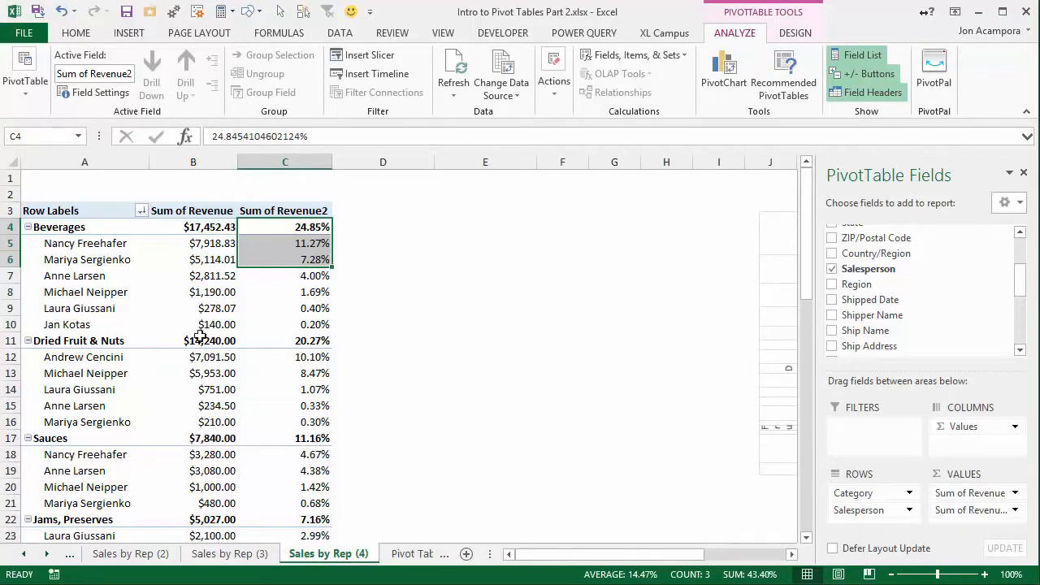
left_click(312, 247)
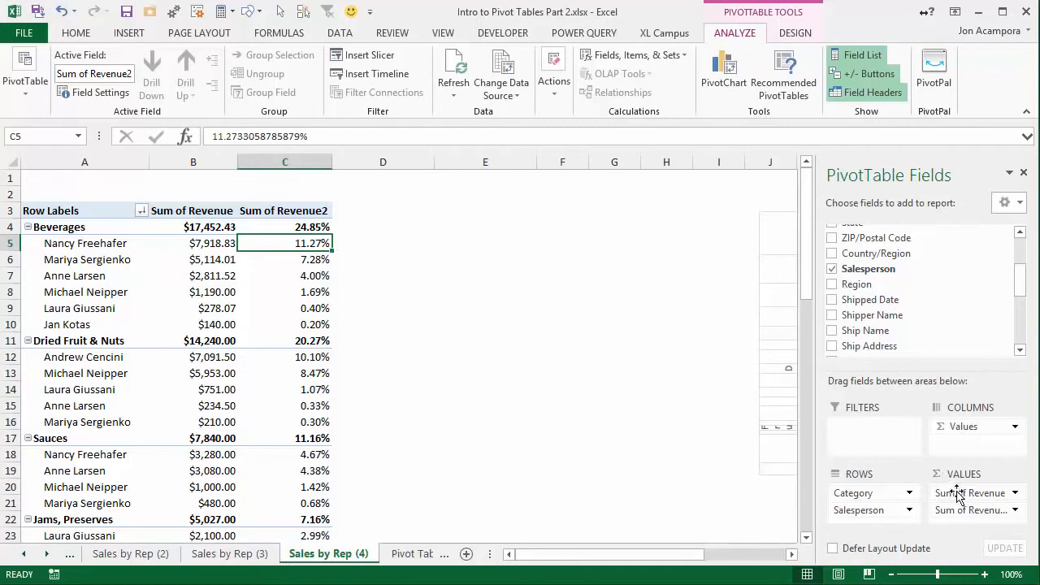
Remove the dollar-value Sum of Revenue from the PivotTable values and move Salesperson from the rows to the columns
left_click_drag(961, 498, 666, 478)
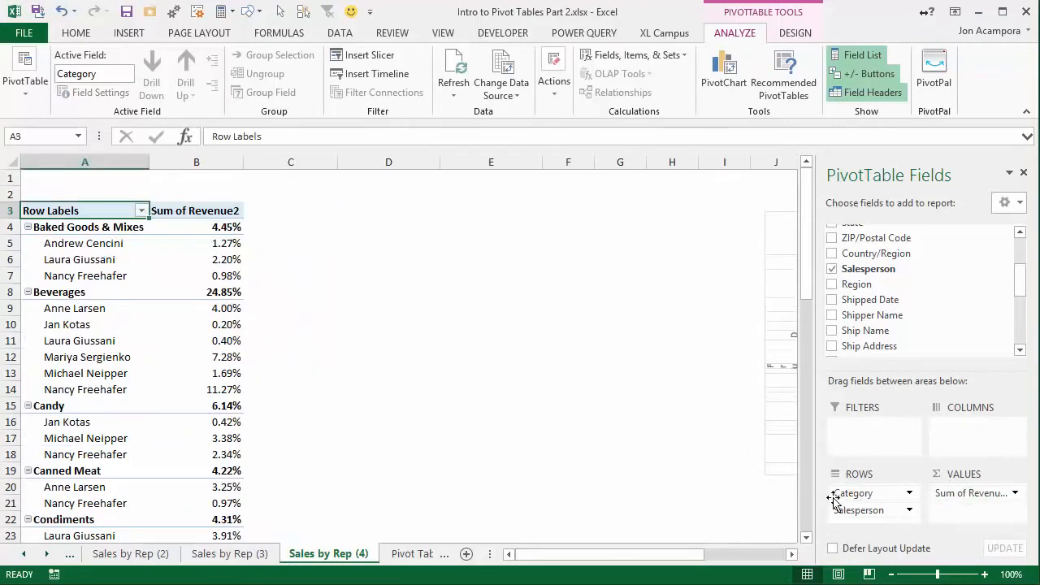
left_click_drag(859, 512, 965, 437)
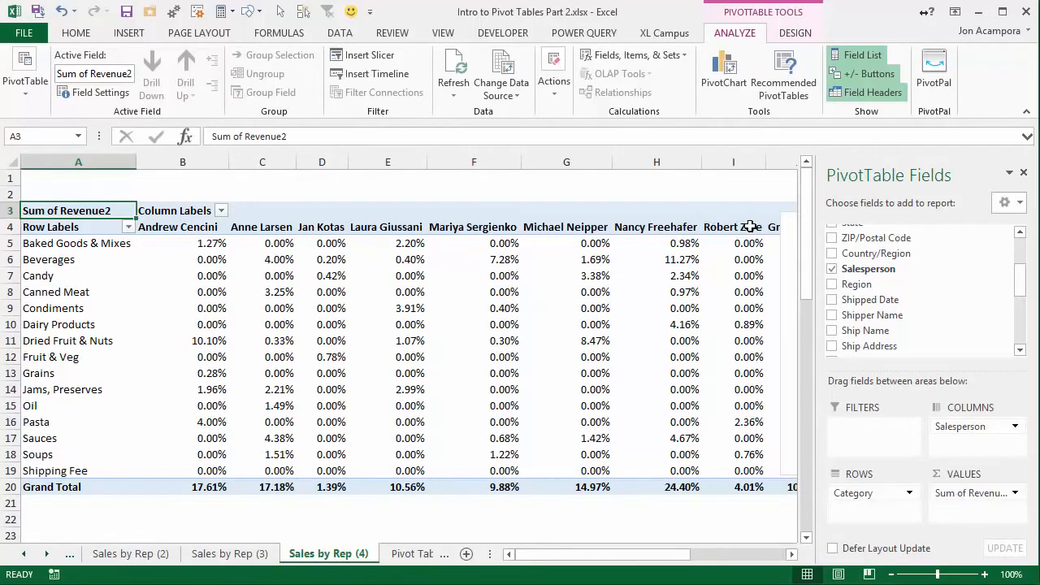
left_click_drag(643, 557, 620, 560)
mouse_move(257, 433)
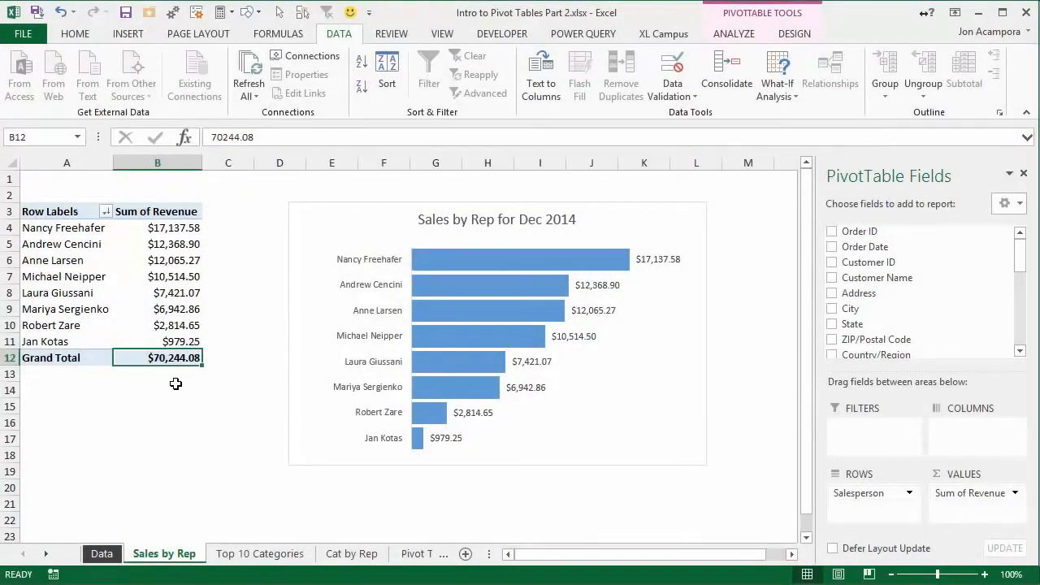
Copy all order rows below the headers, from cell A4 to the last cell, in the Sales Data for January 2015 workbook
left_click(101, 553)
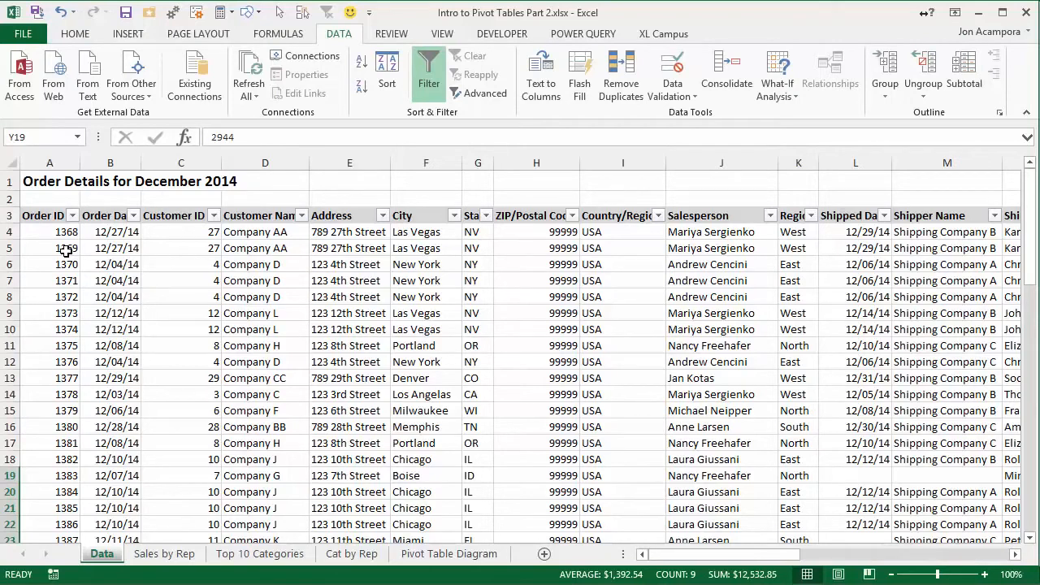
key("alt+Tab")
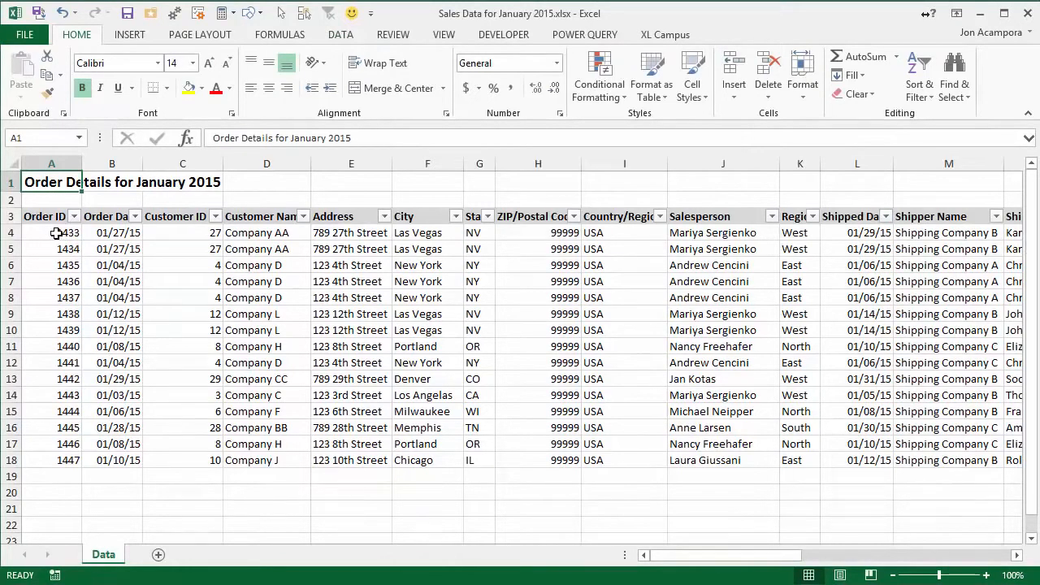
left_click(56, 234)
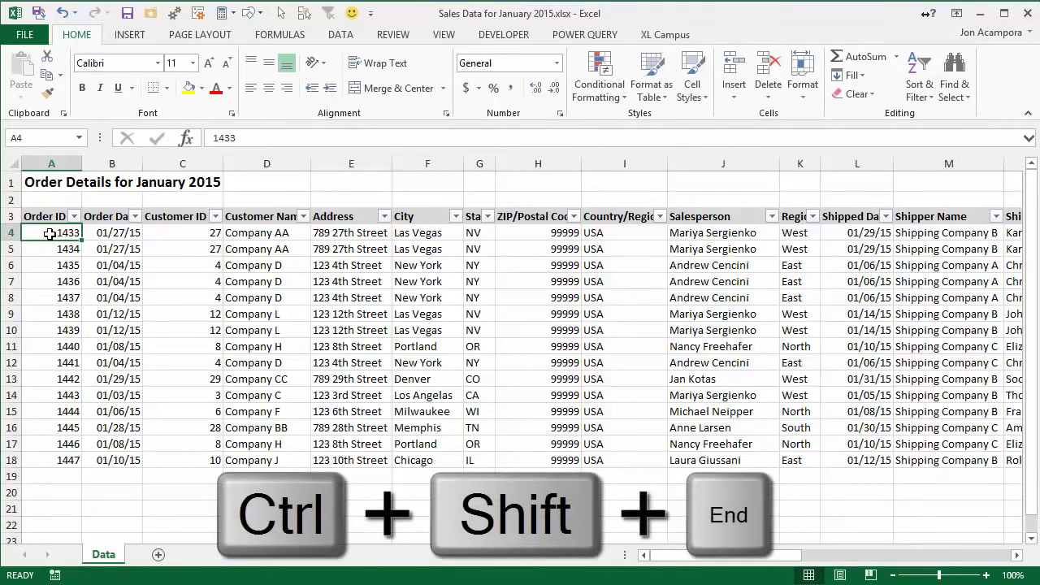
key("ctrl+shift+End")
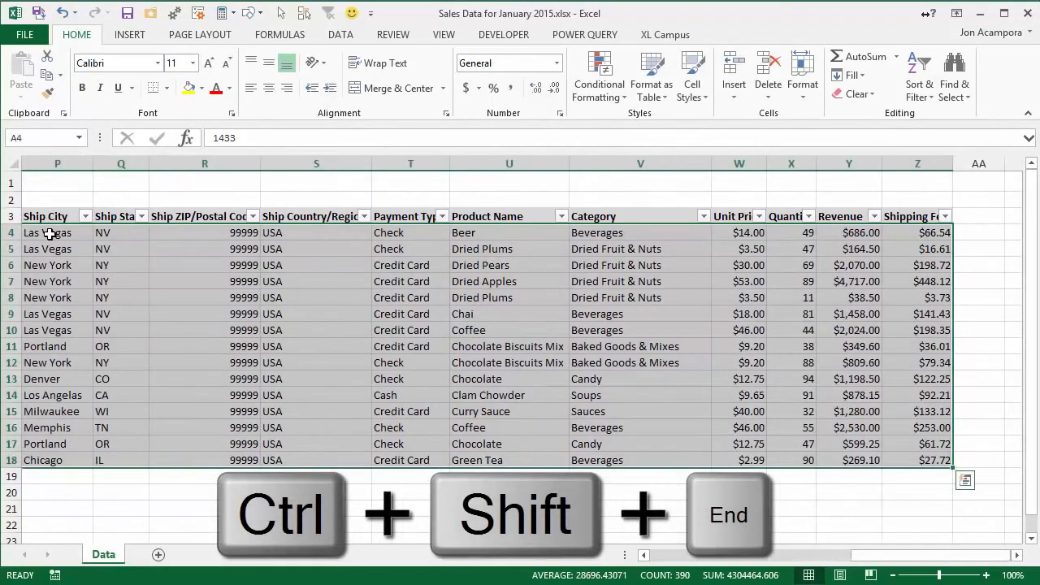
key("ctrl+c")
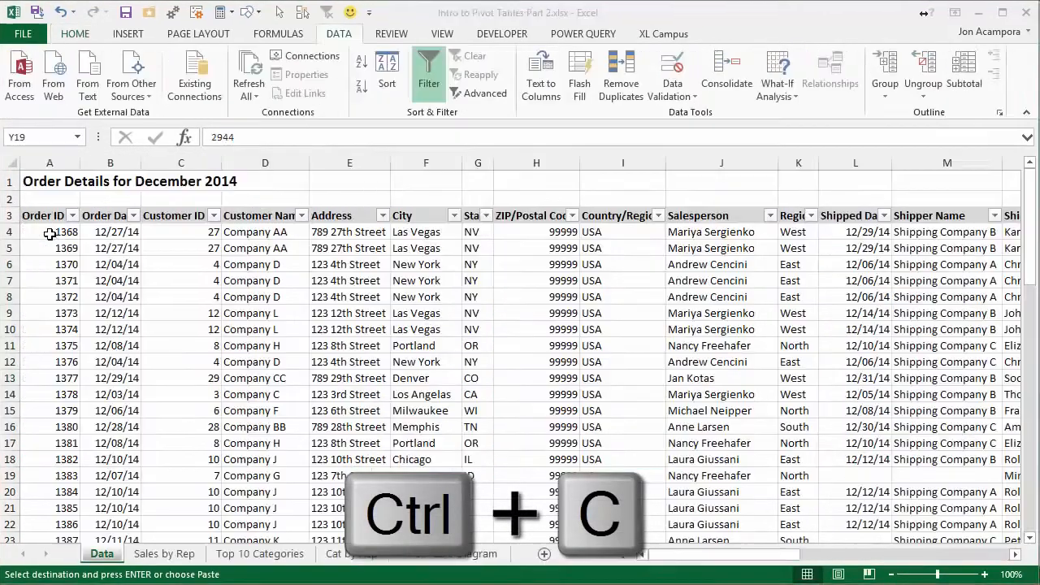
Paste the January rows below the last December record, starting at cell A69 of the Data sheet in Intro to Pivot Tables Part 2
left_click(49, 233)
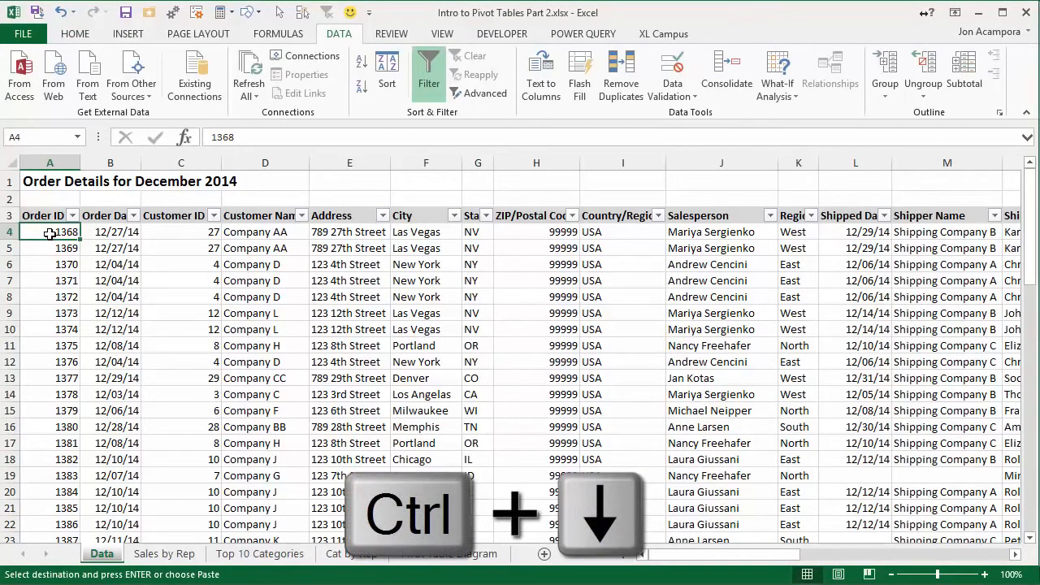
key("ctrl+Down")
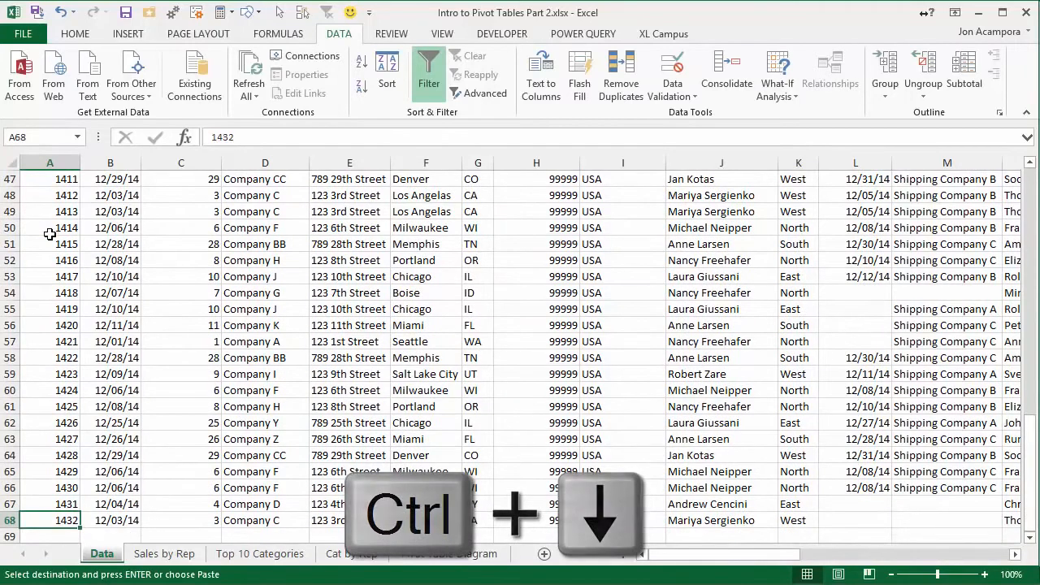
key("Down")
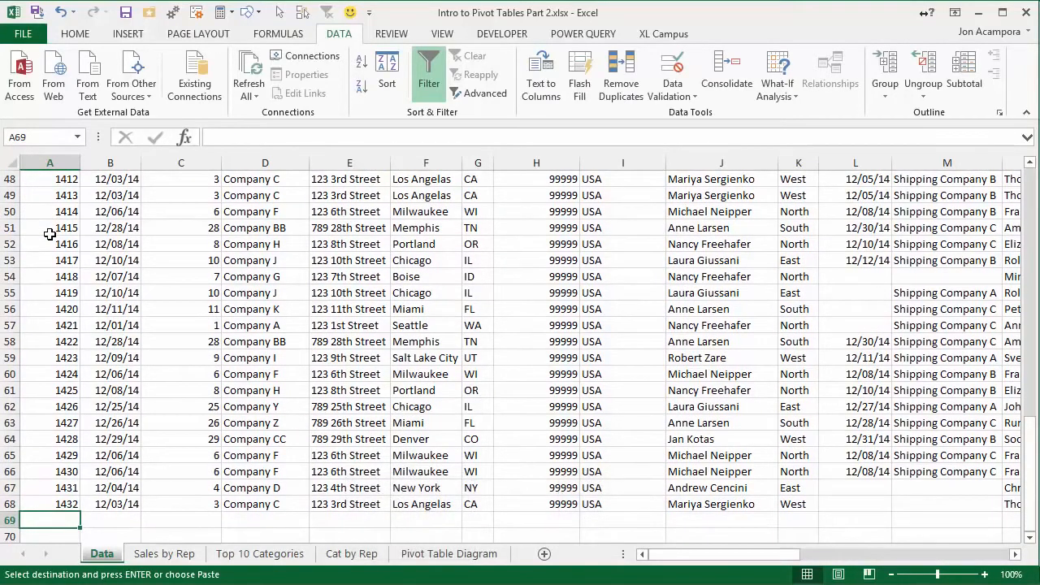
key("ctrl+v")
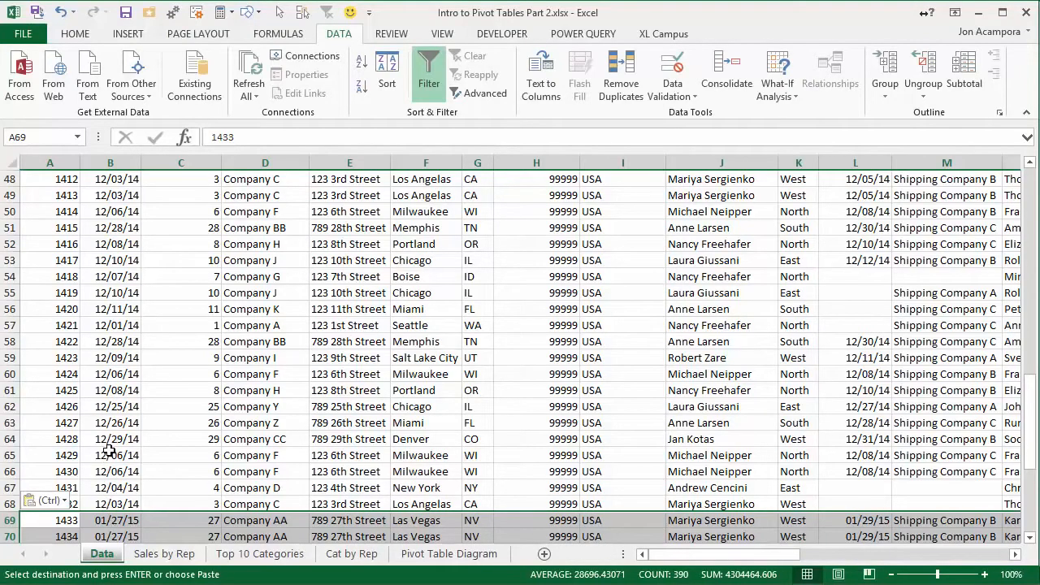
Change the data source of the PivotTable on the Sales by Rep sheet to Data!$A$3:$Z$83
left_click(167, 554)
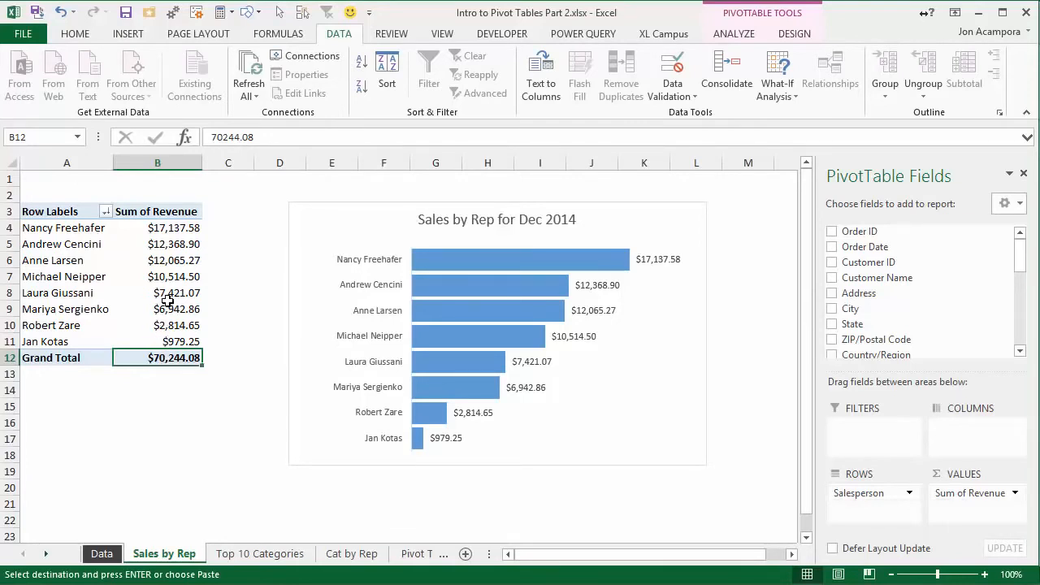
left_click(178, 245)
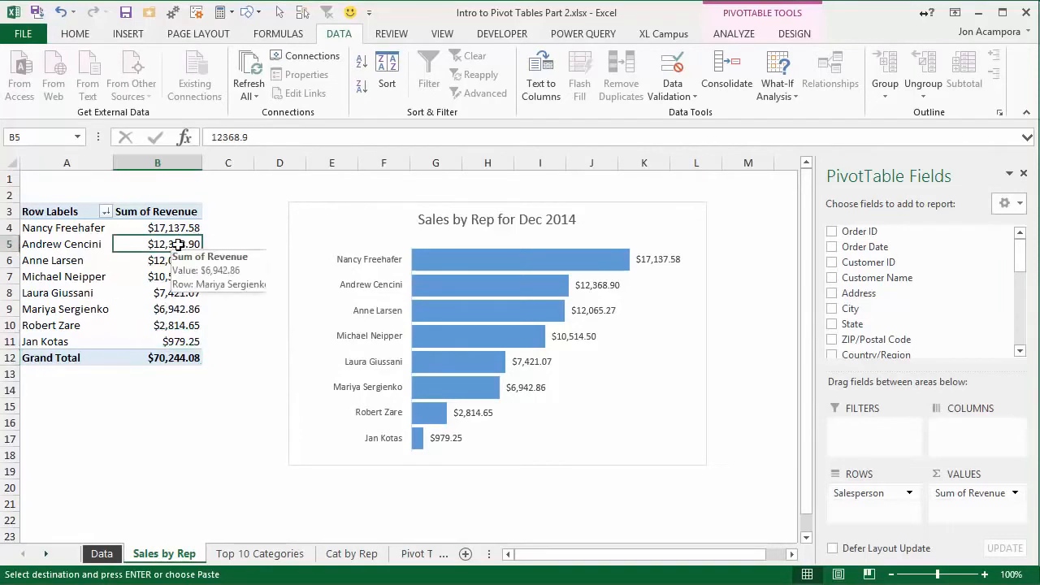
left_click(727, 37)
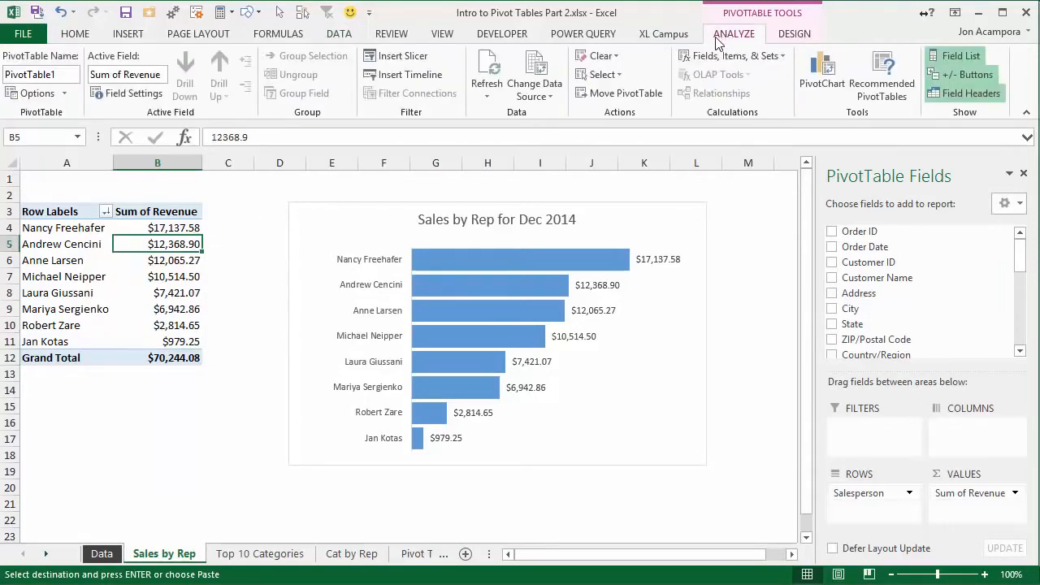
left_click(525, 69)
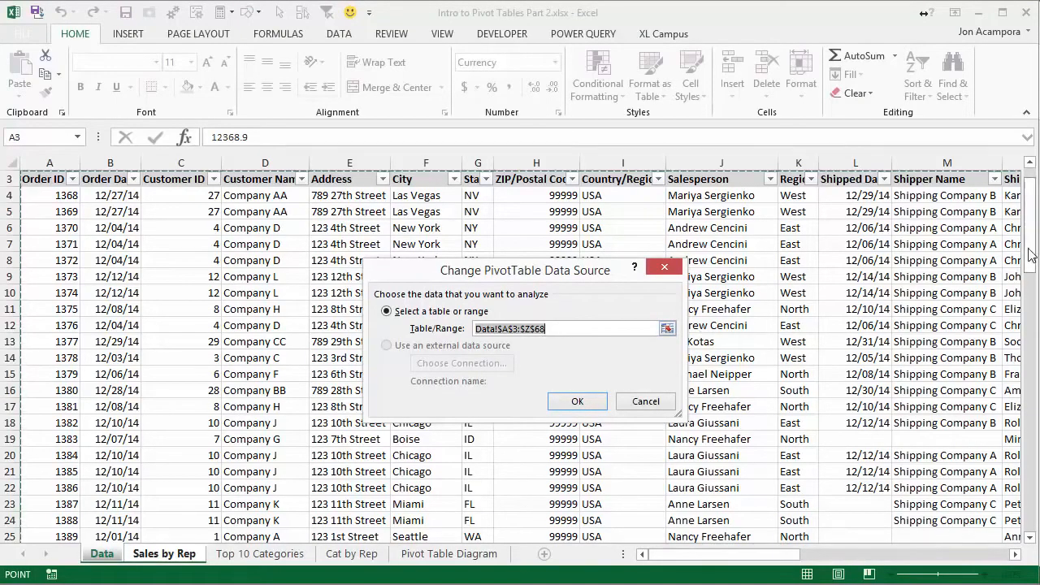
left_click_drag(1031, 255, 1008, 524)
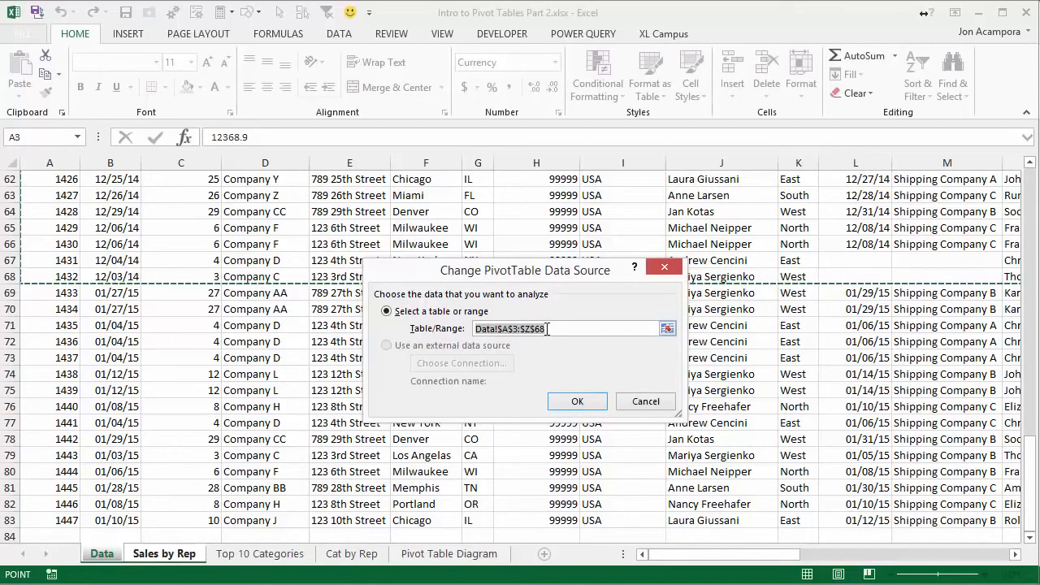
left_click(264, 361)
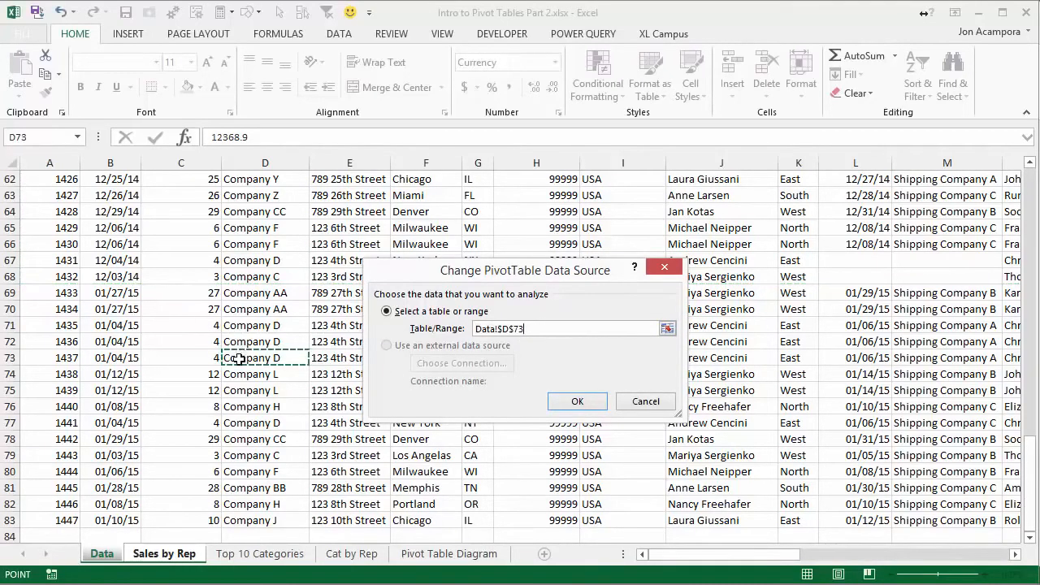
key("ctrl+a")
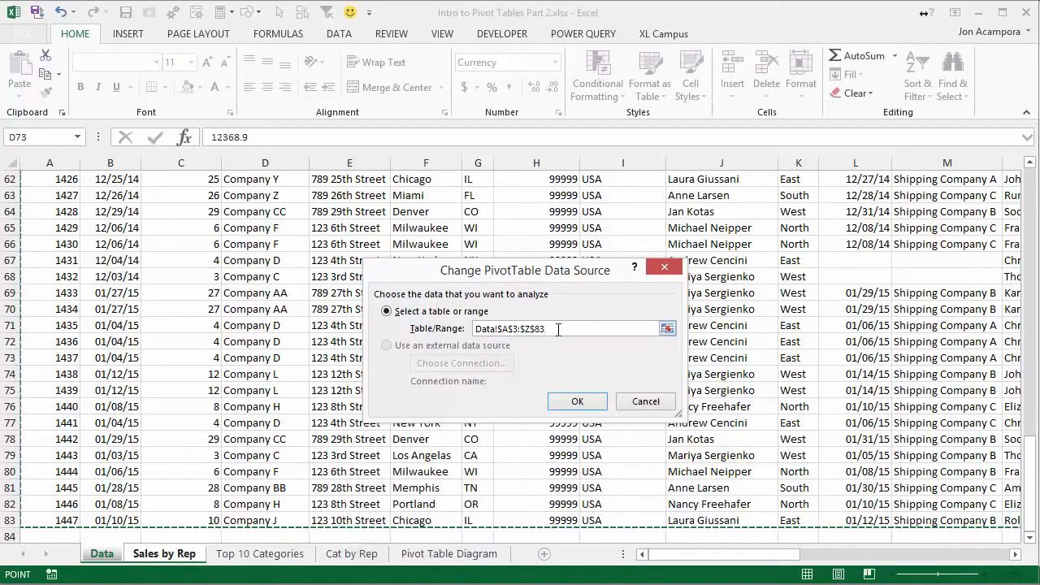
left_click(576, 401)
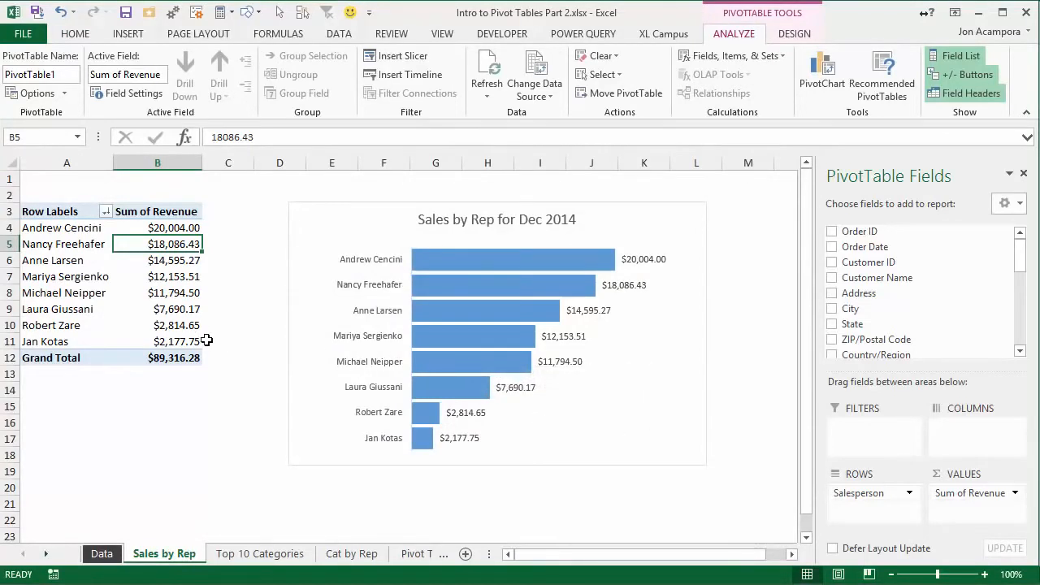
mouse_move(144, 360)
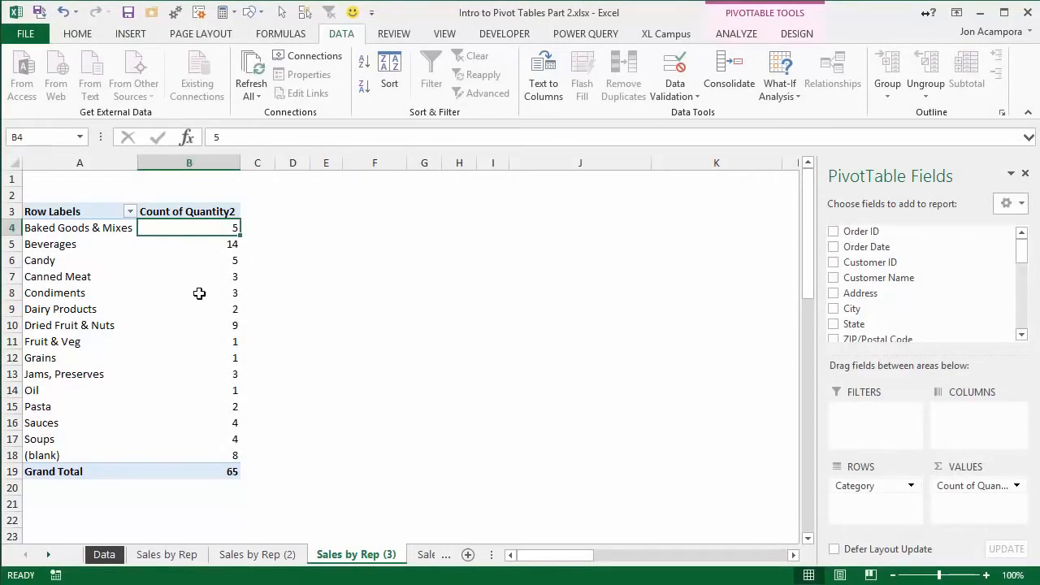
Inspect the (blank) category row of the PivotTable and check the Data sheet's Category filter list for blank entries
left_click(59, 456)
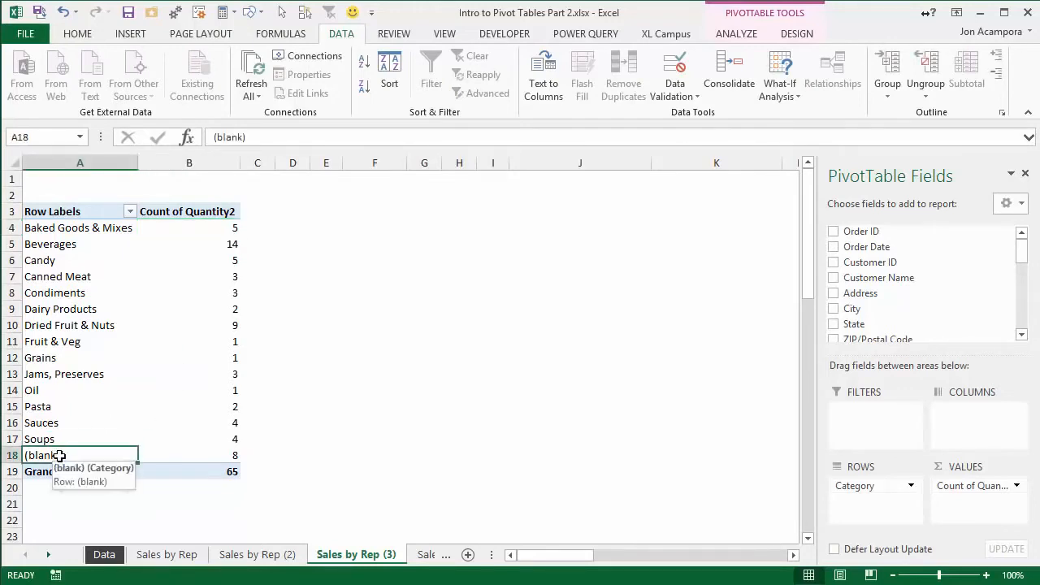
mouse_move(213, 455)
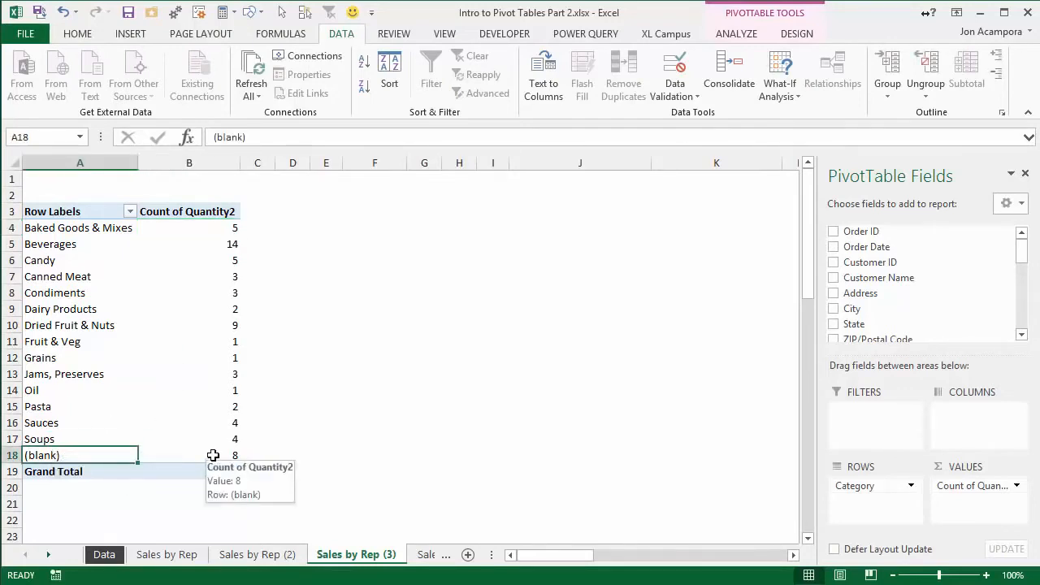
left_click(106, 554)
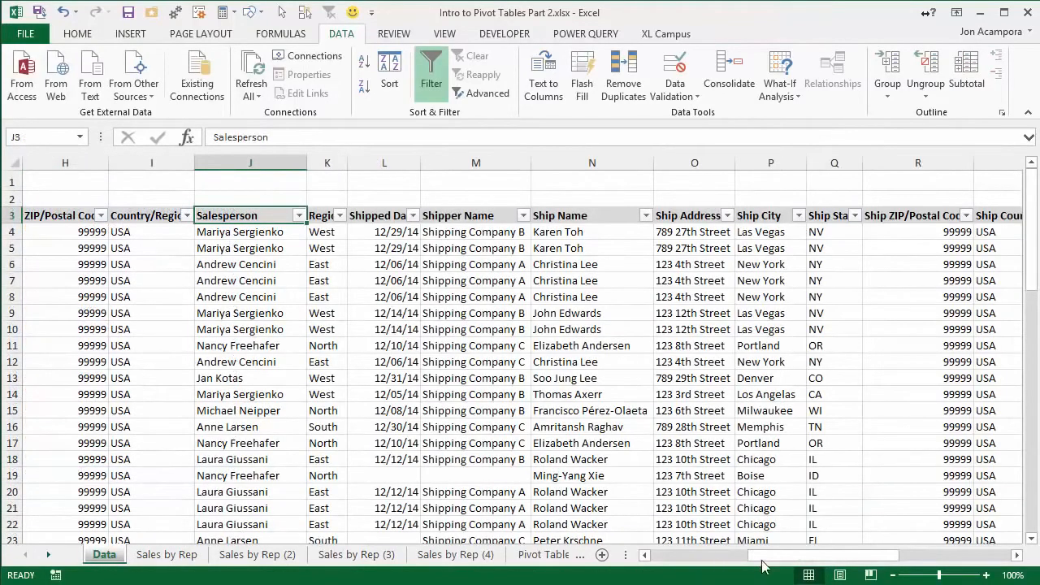
left_click_drag(775, 561, 922, 556)
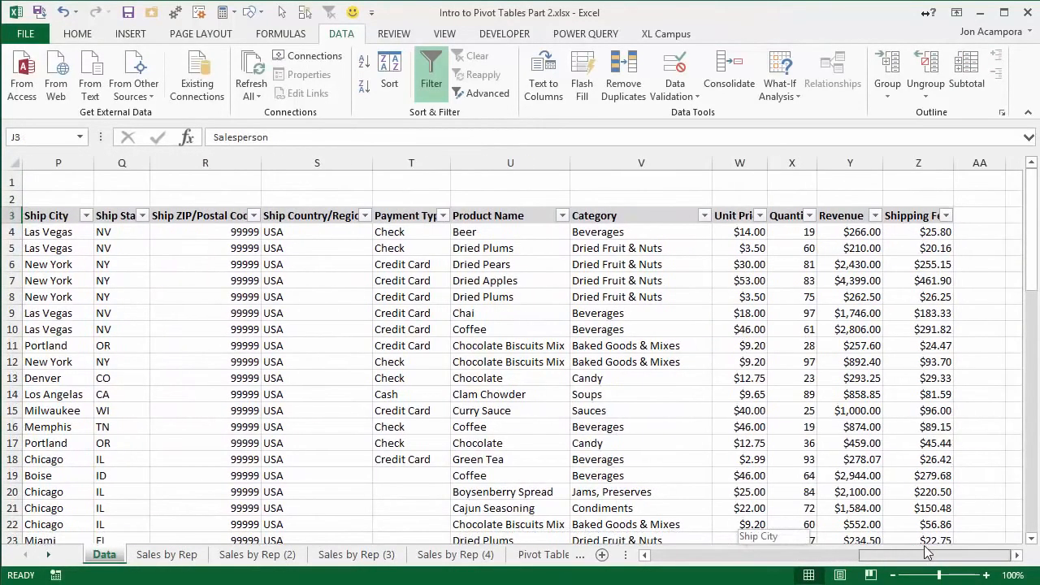
left_click(704, 216)
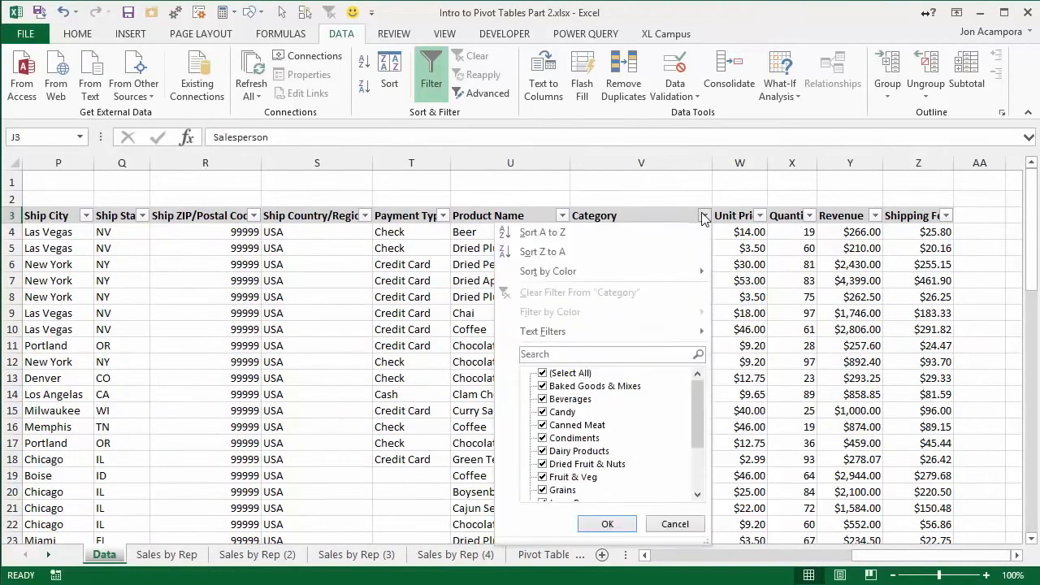
left_click_drag(696, 375, 697, 443)
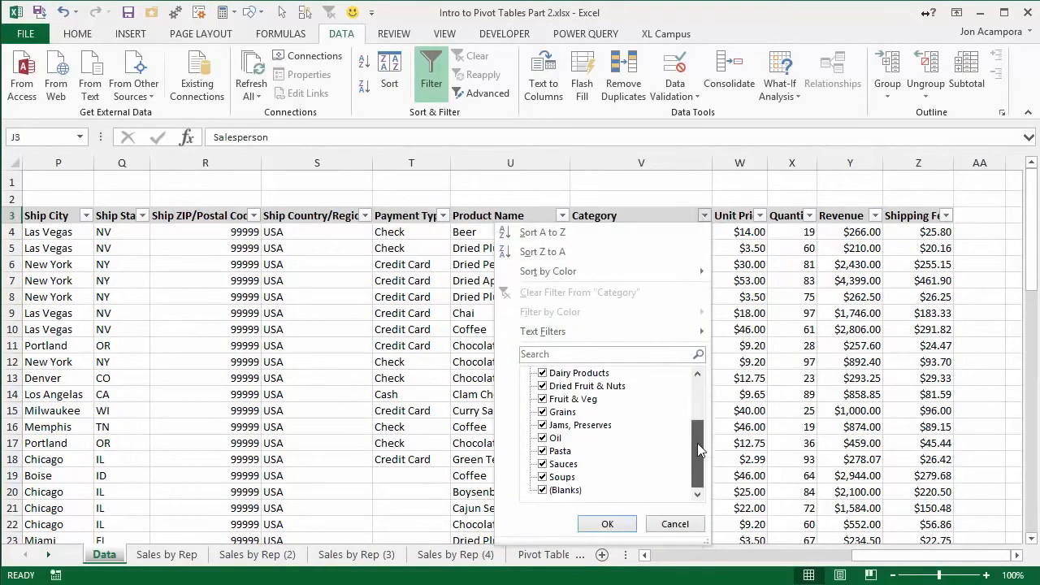
left_click(675, 524)
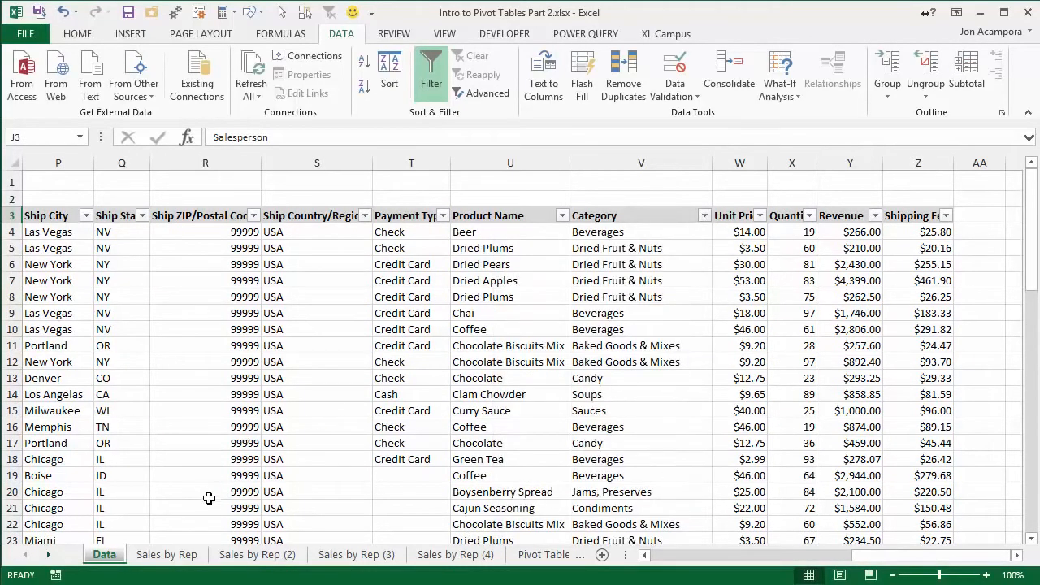
Open the PivotPal window for the PivotTable on the Sales by Rep (3) sheet and place it beside the table
left_click(351, 556)
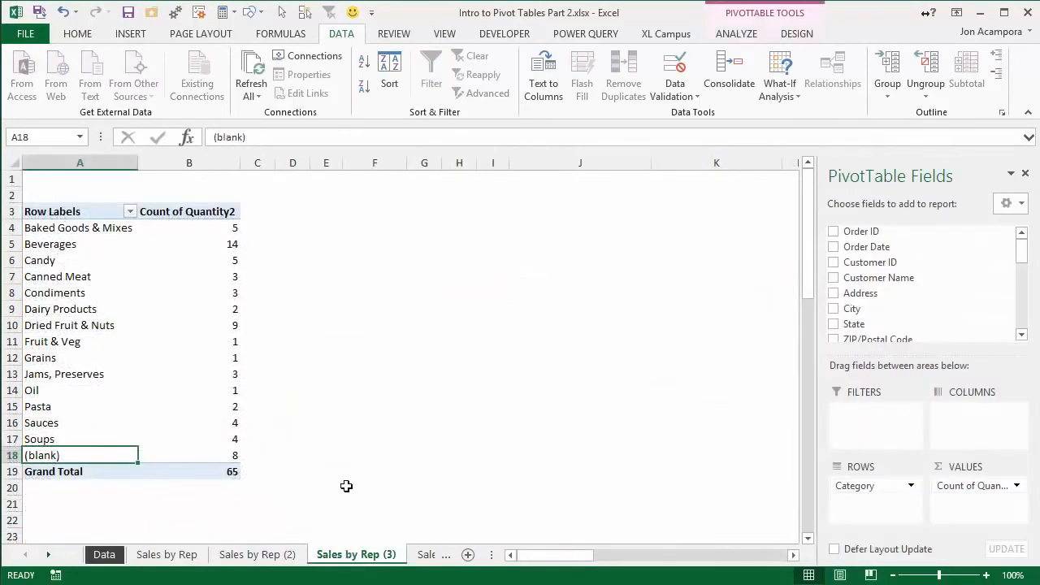
left_click(668, 36)
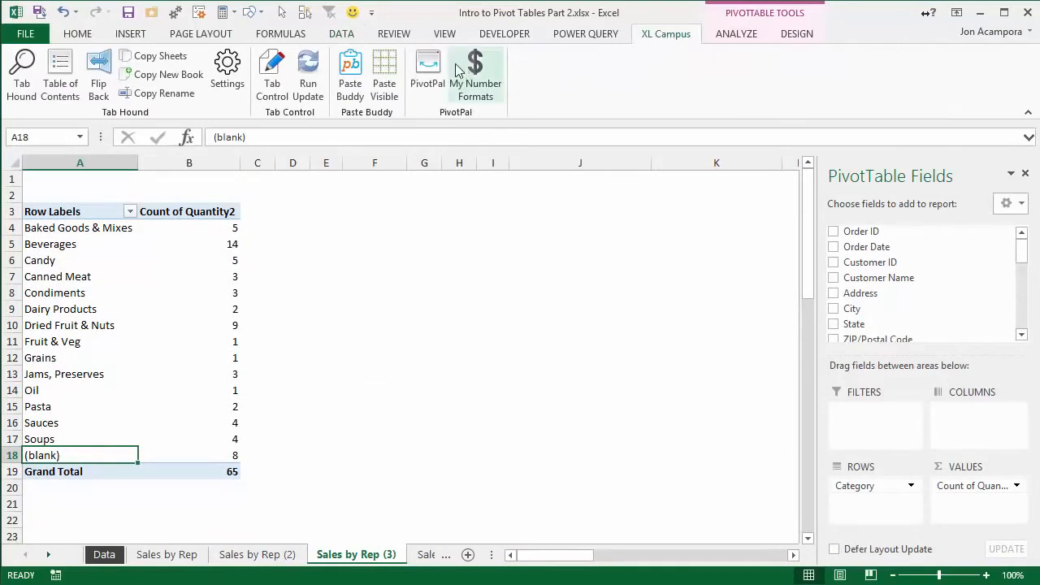
left_click(427, 73)
left_click_drag(558, 149, 483, 156)
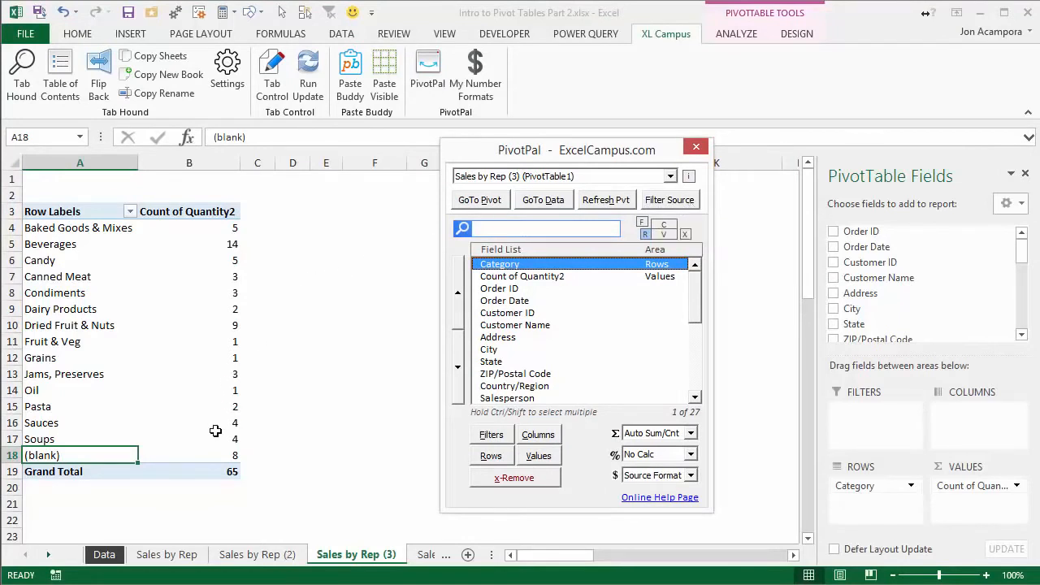
Filter the source data to the records behind the (blank) category count with PivotPal and review the Category filter it sets
left_click(203, 458)
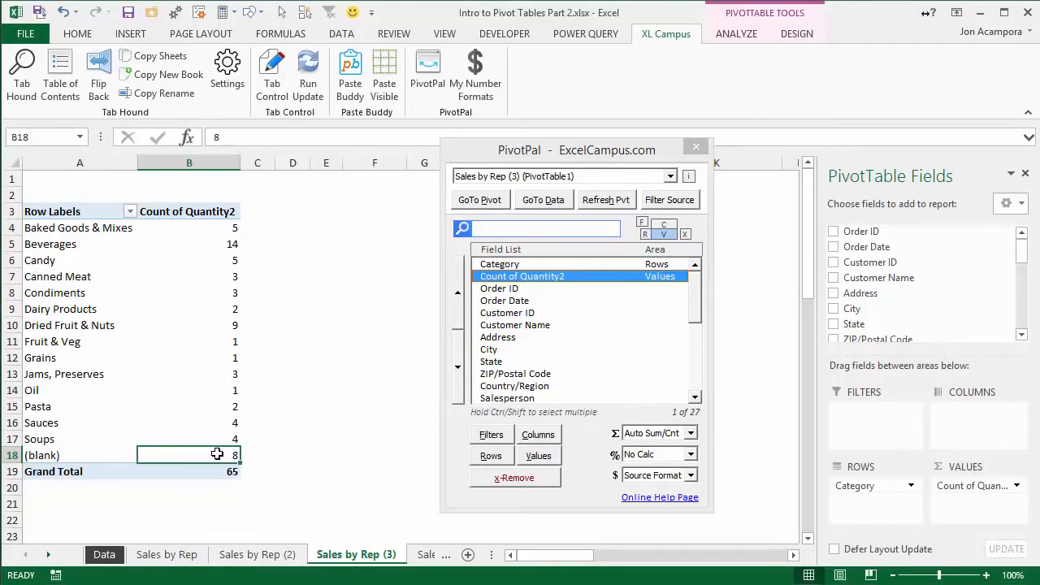
left_click(658, 202)
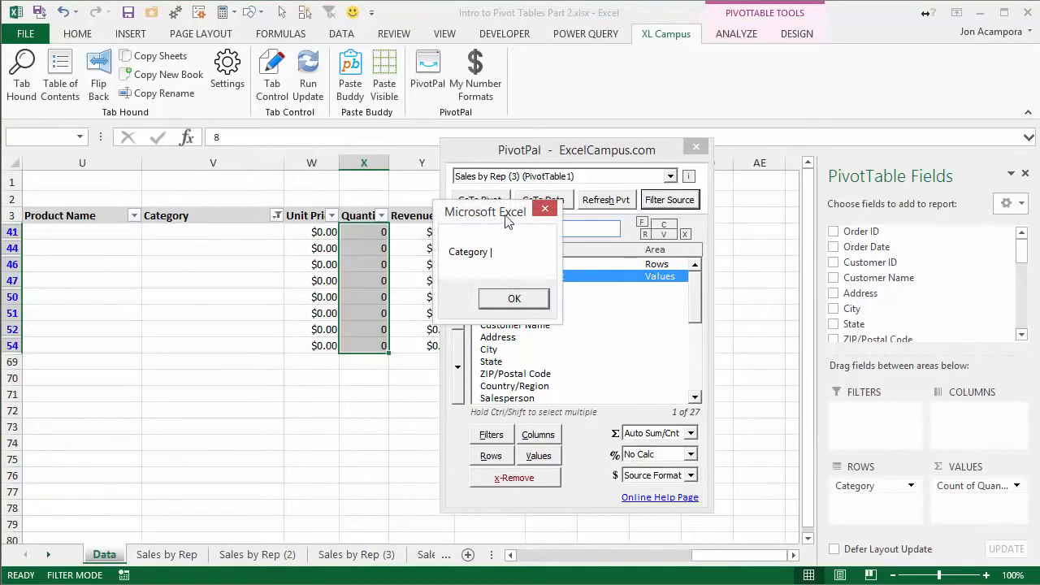
left_click_drag(500, 214, 424, 215)
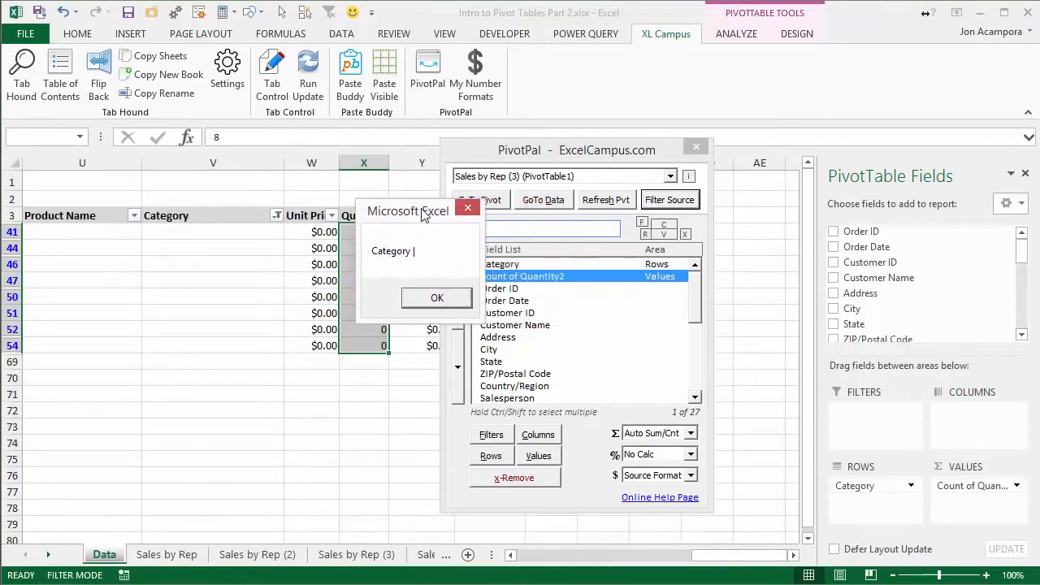
left_click(443, 301)
left_click(277, 217)
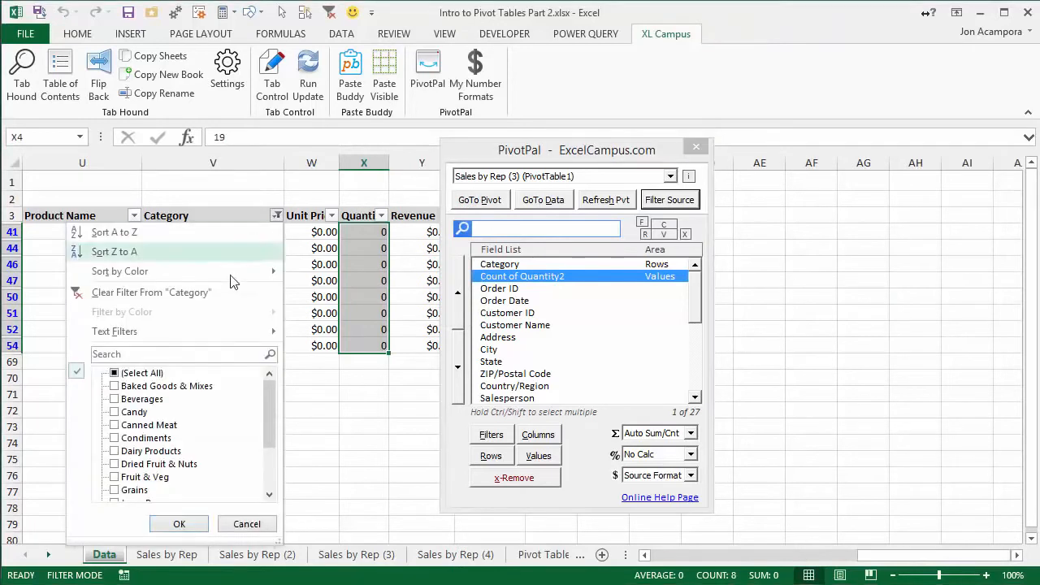
left_click_drag(274, 401, 317, 294)
left_click(248, 524)
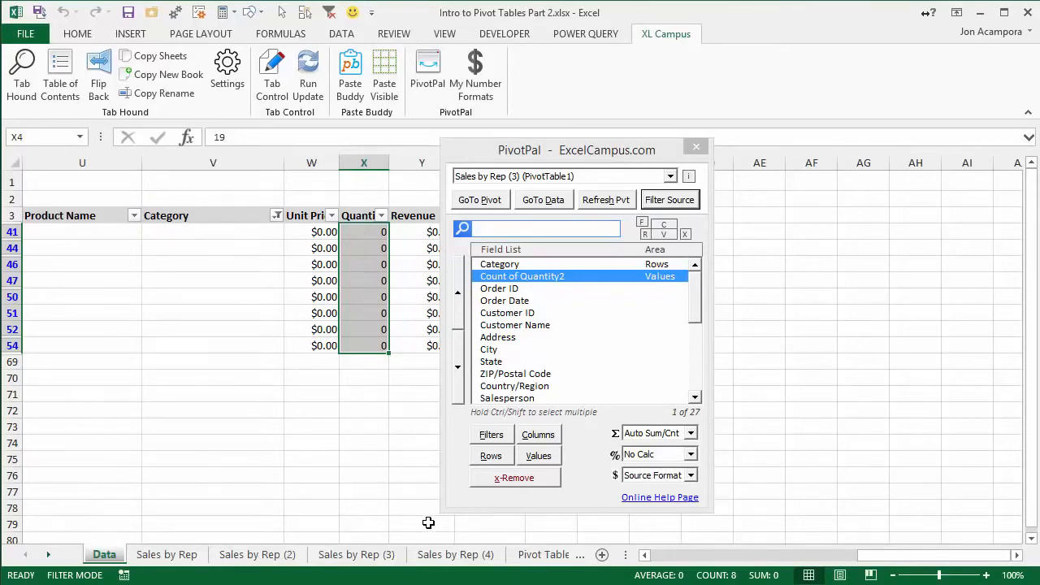
Use PivotPal to filter the source data to the records behind the West region Beverages revenue in cell E13 of Sales by Rep (4)
left_click(455, 554)
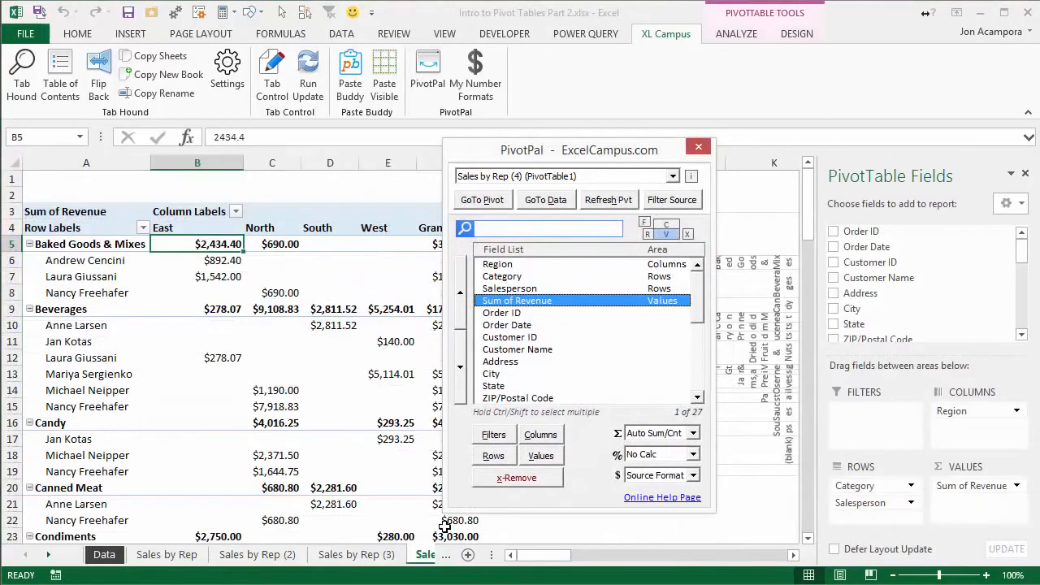
left_click_drag(478, 164, 542, 160)
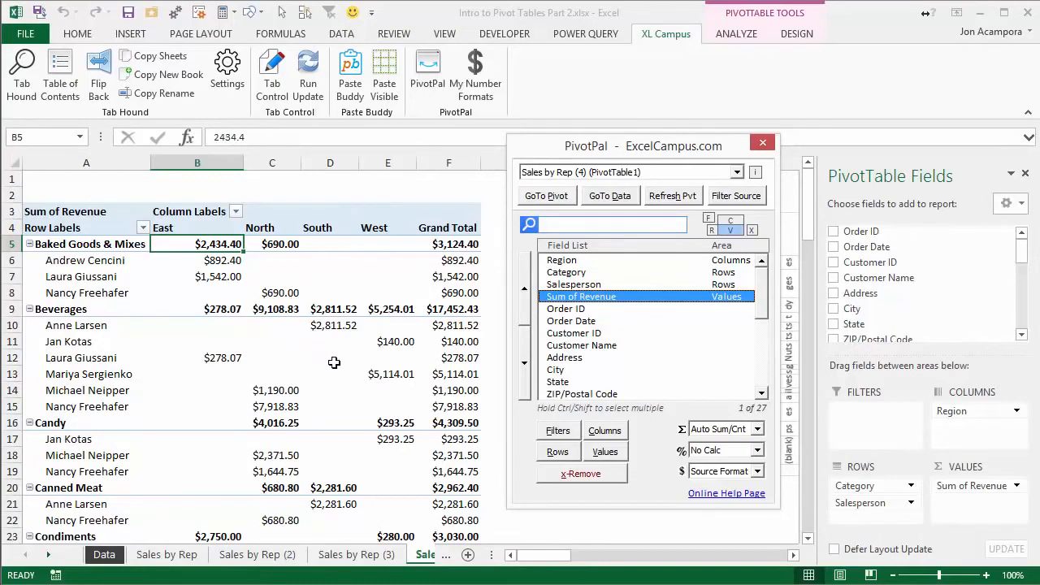
left_click(402, 374)
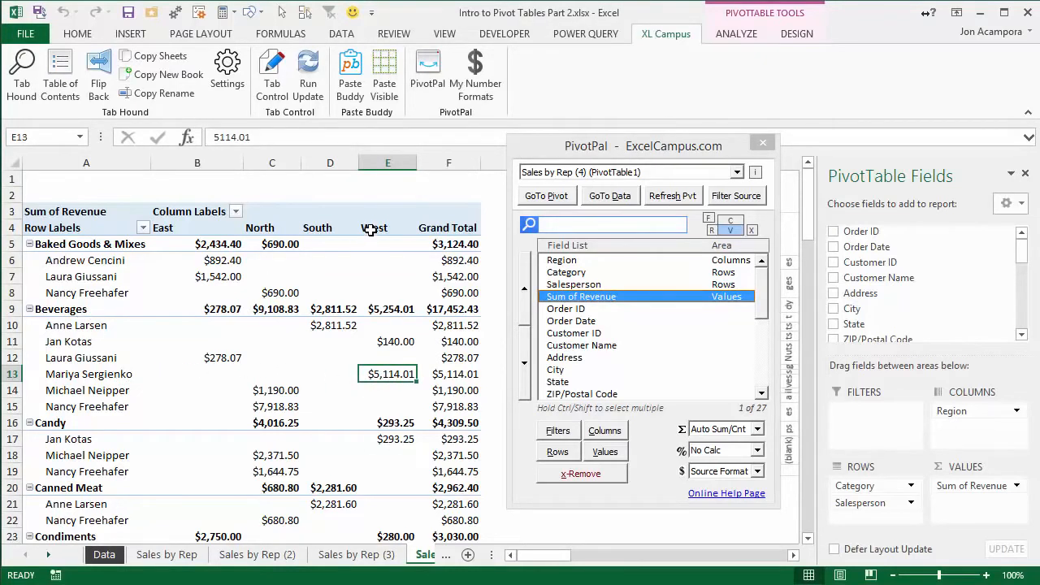
left_click(732, 197)
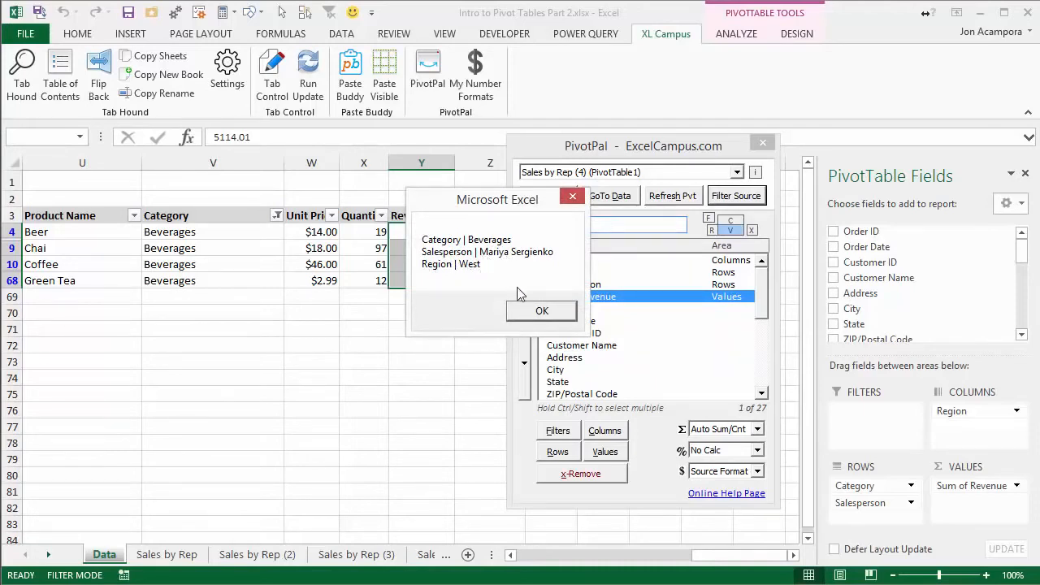
left_click(540, 310)
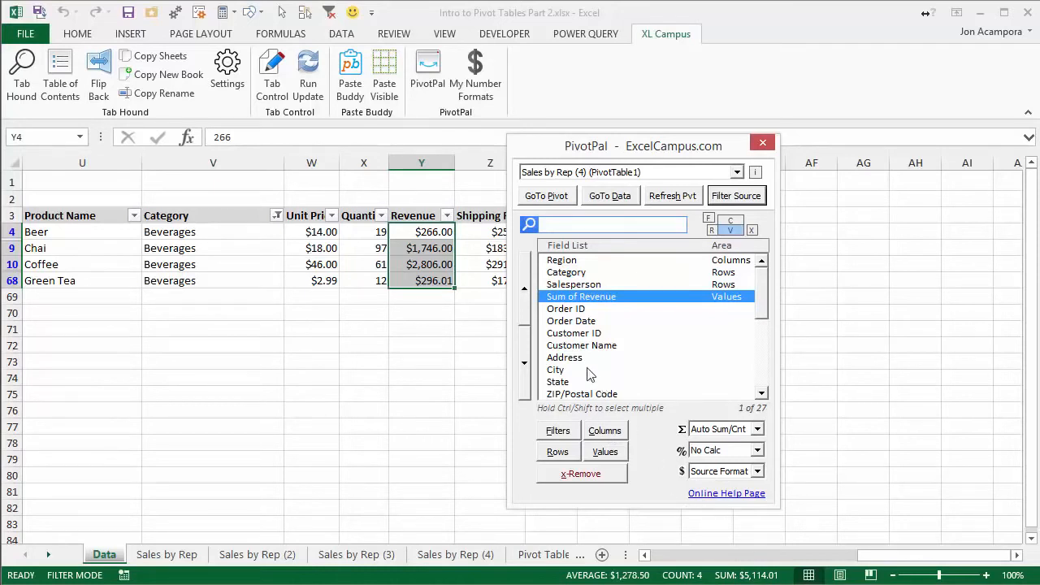
Check the Category filter, go to the Salesperson column of the source data with PivotPal, and review its filter selection
left_click(277, 216)
left_click(277, 215)
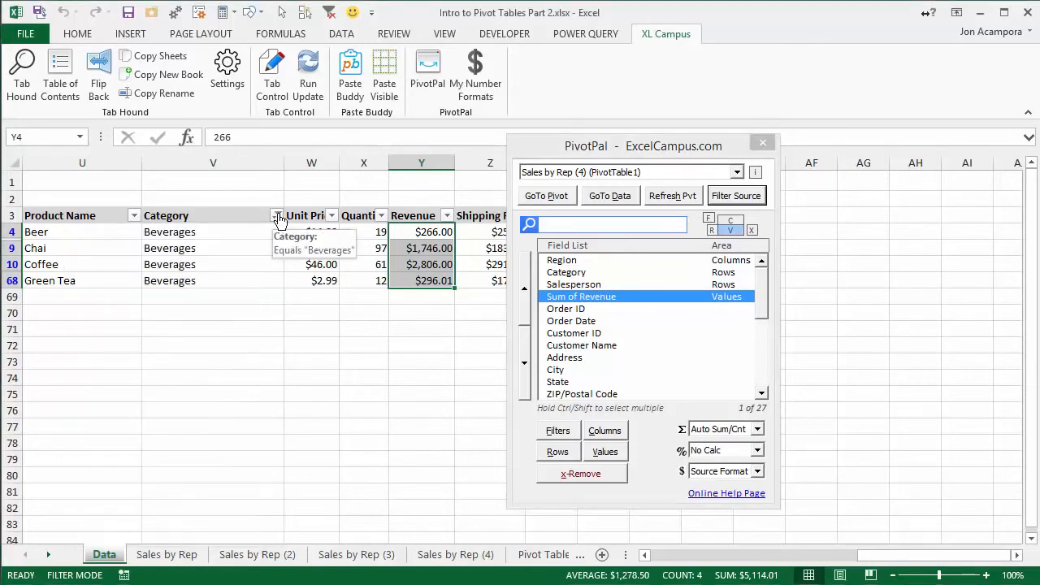
left_click(585, 286)
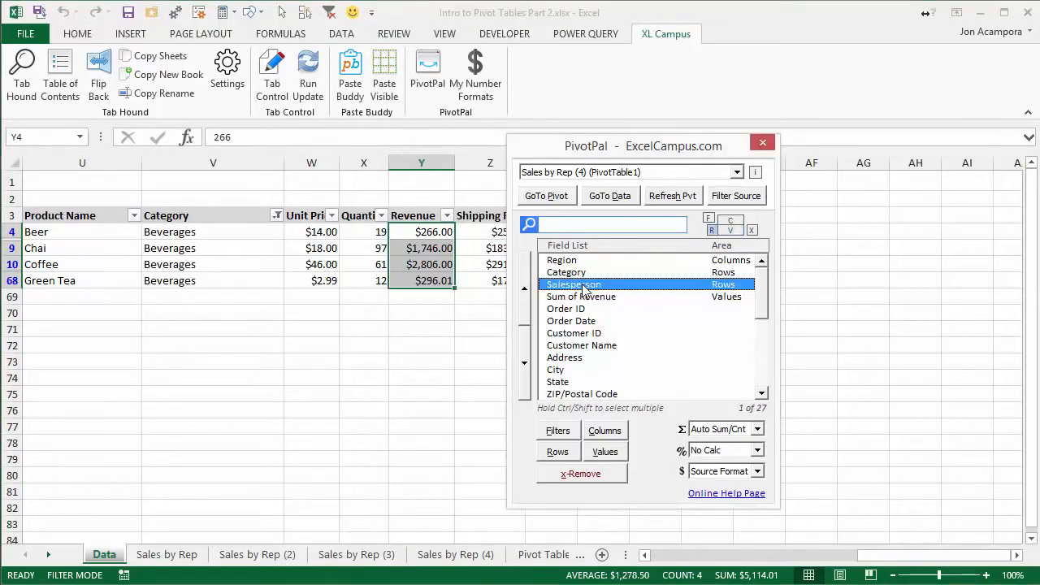
left_click(599, 200)
left_click_drag(589, 151, 721, 150)
left_click(572, 216)
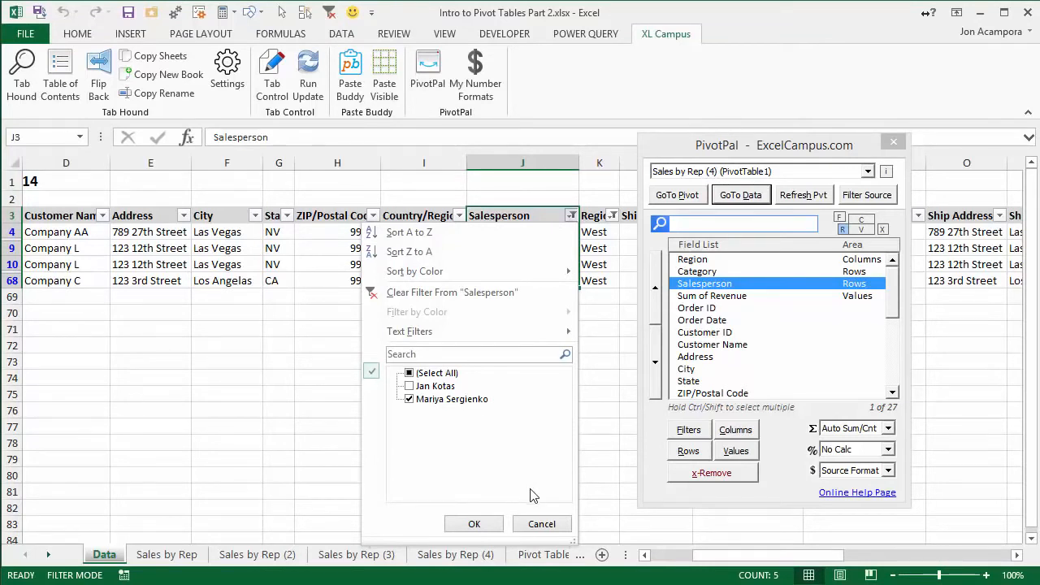
left_click(541, 524)
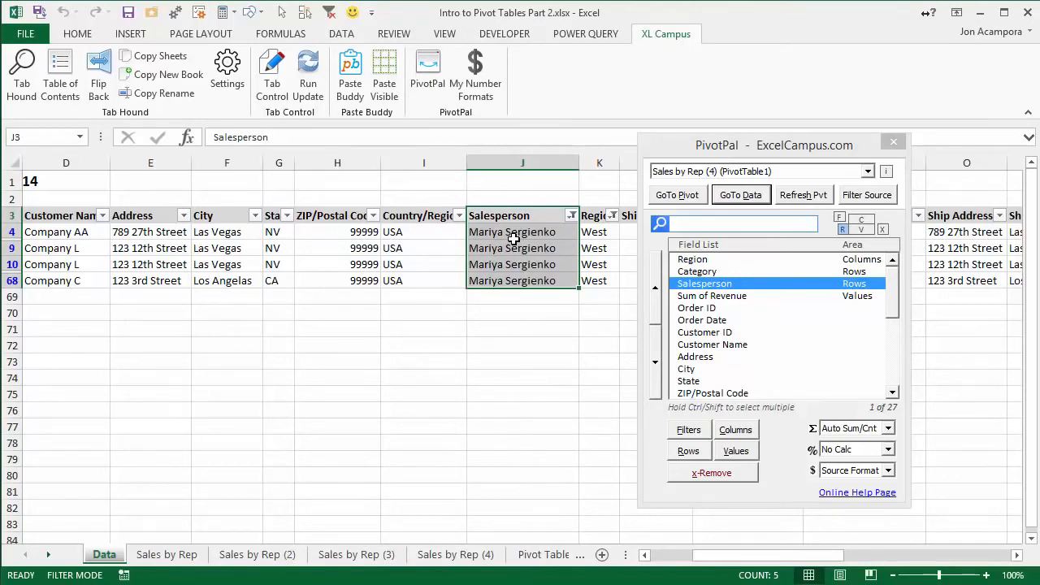
Clear all filters from the source data and return to the Sales by Rep (3) sheet
key("alt+a")
key("c")
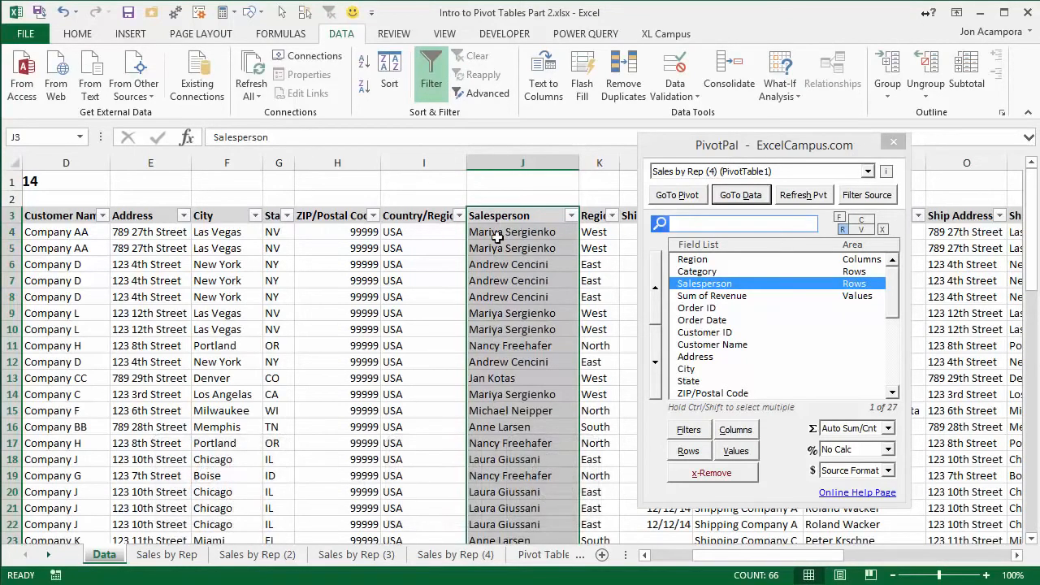
left_click(358, 554)
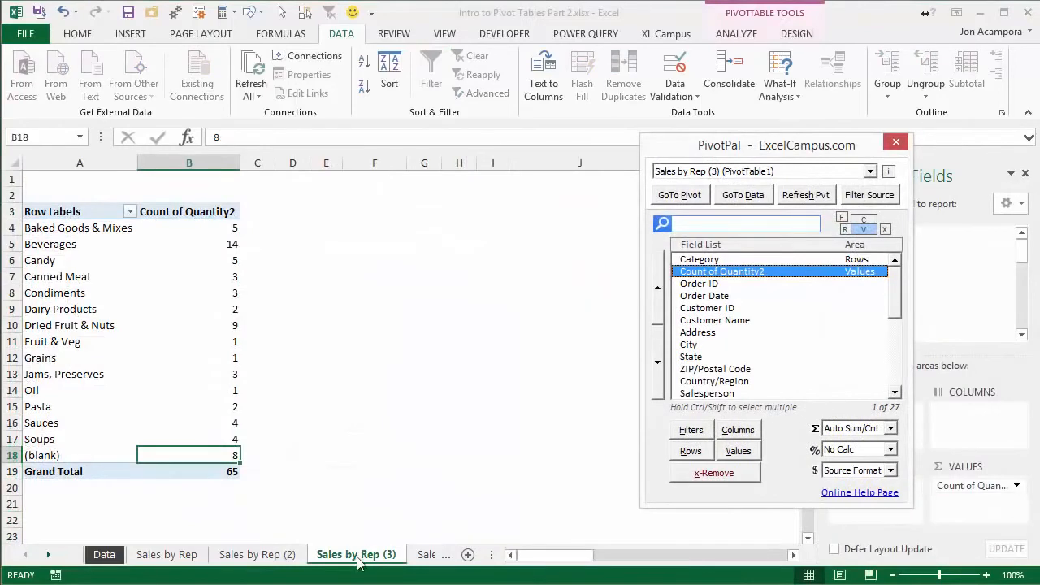
From the source data on the Data sheet, locate the Ship Name field and add it to the Sales by Rep (3) PivotTable's rows with PivotPal
left_click(106, 555)
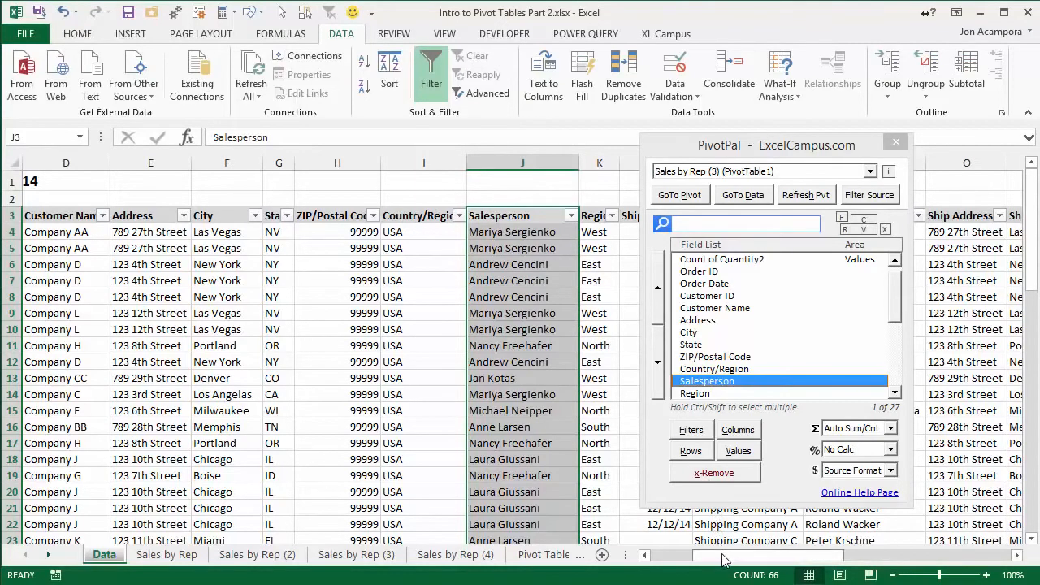
left_click_drag(715, 558, 729, 560)
scroll(728, 541, "right", 6)
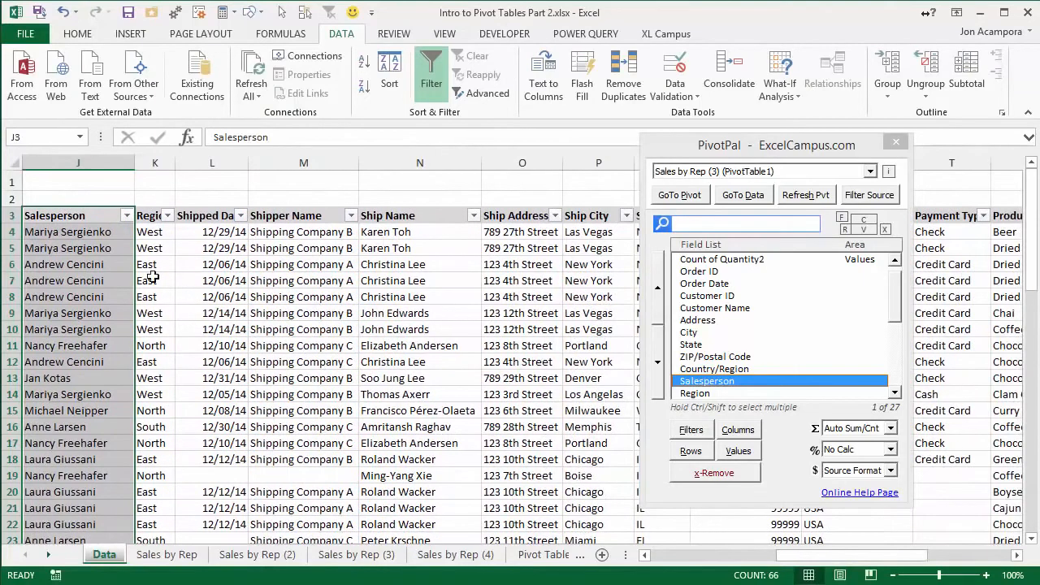
left_click(154, 281)
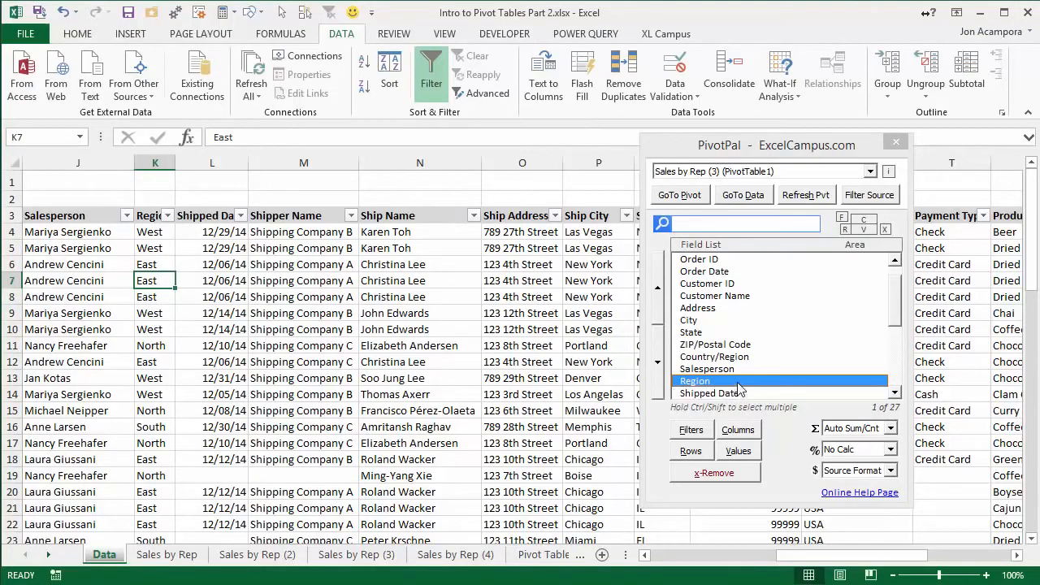
left_click(348, 297)
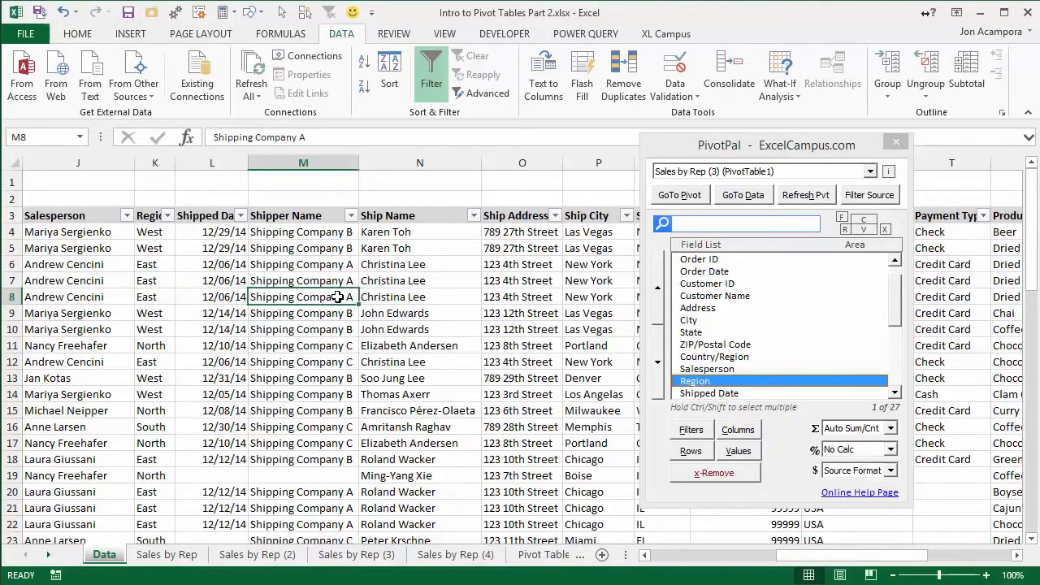
left_click(413, 265)
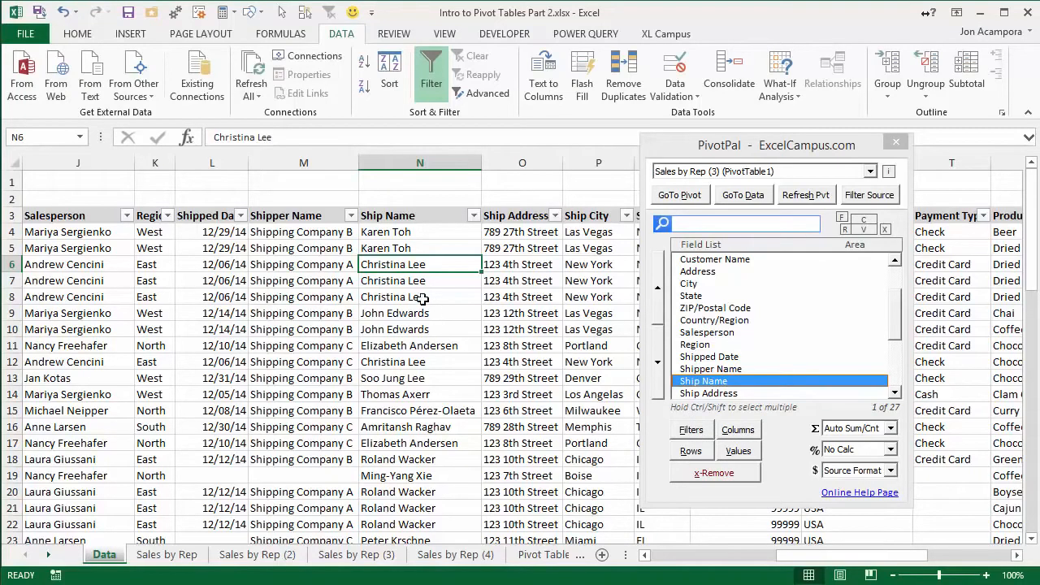
left_click(691, 452)
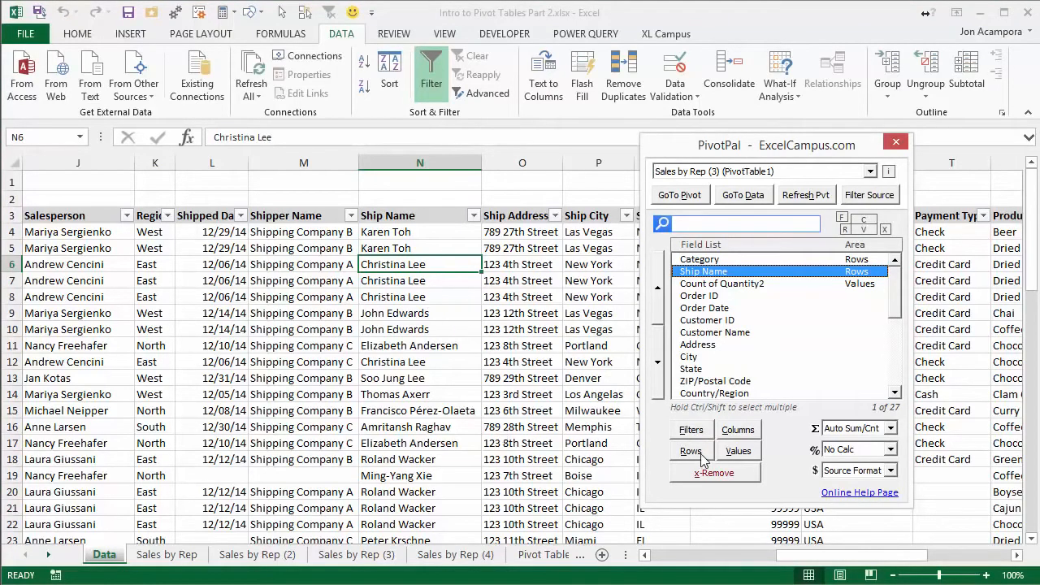
Pick the Region field from the source data, add it to the PivotTable's columns with PivotPal, and go to the PivotTable
left_click(155, 264)
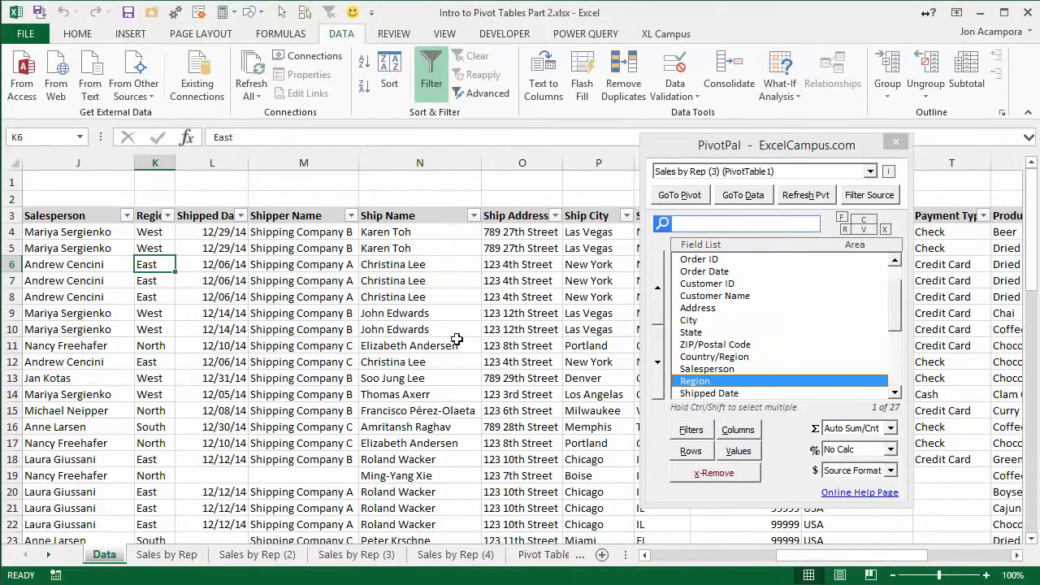
left_click(736, 436)
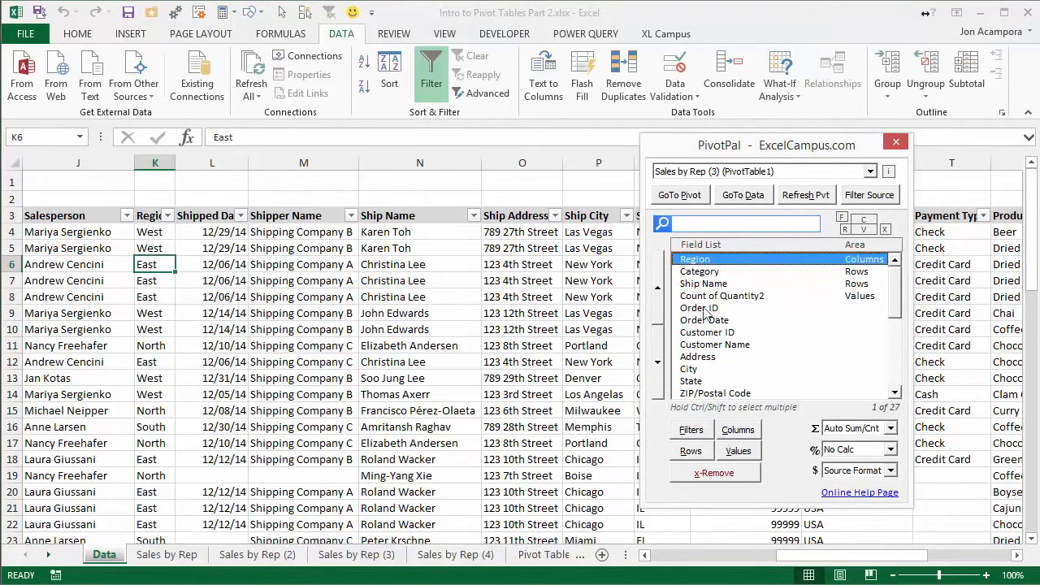
left_click(680, 197)
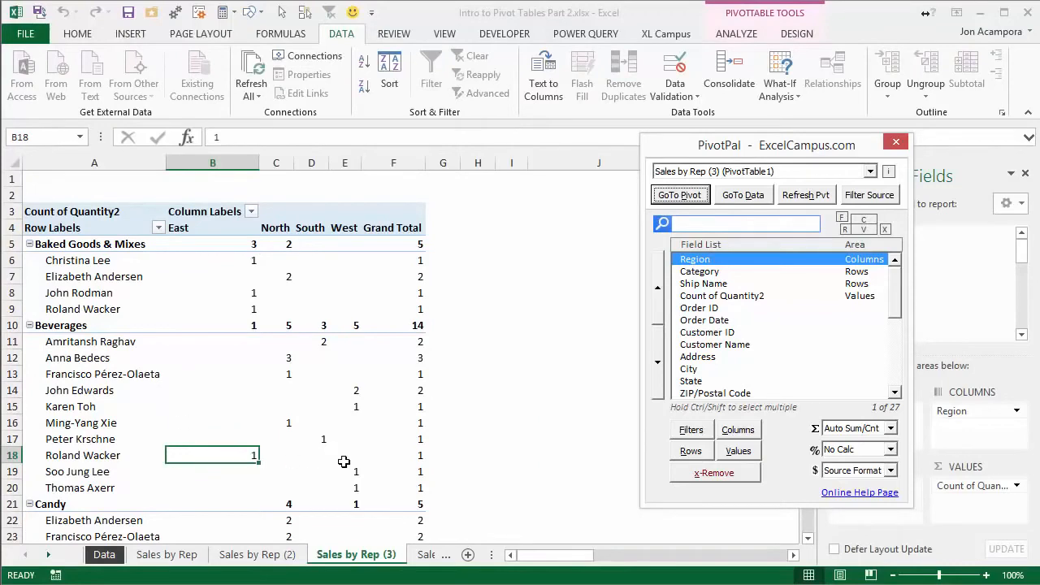
Switch back and forth between the Region source column and the Sales by Rep (3) PivotTable with PivotPal
left_click(744, 195)
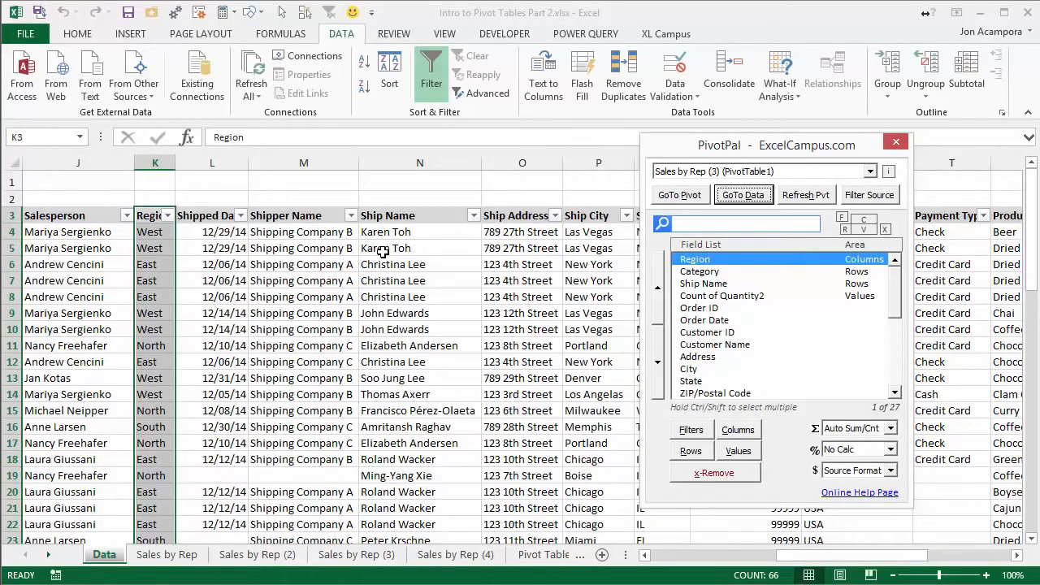
left_click(685, 195)
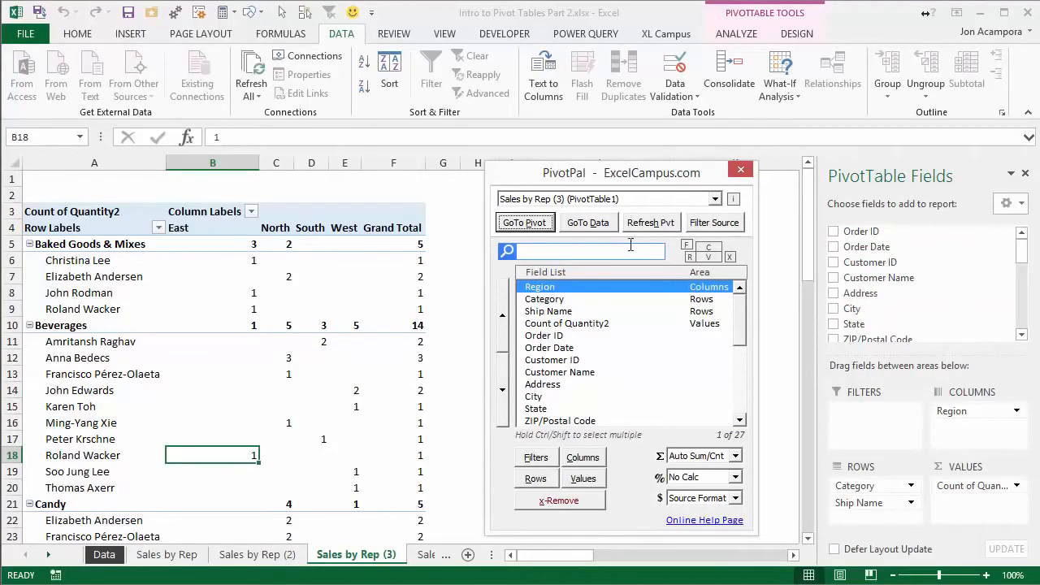
left_click(593, 224)
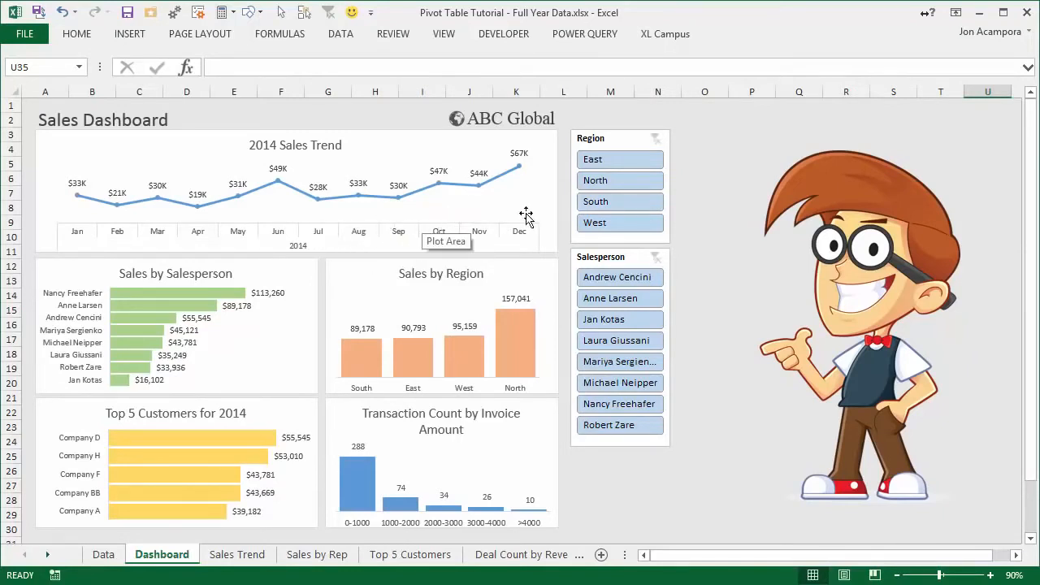
Filter the Sales Dashboard in the full-year workbook by the North and South regions with the Region slicer
left_click(627, 180)
left_click(627, 204)
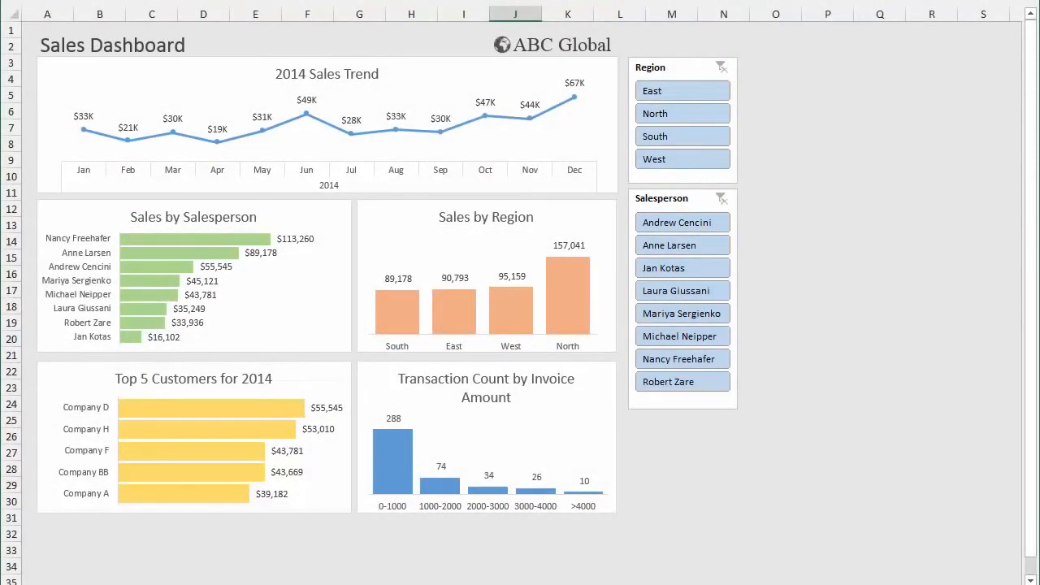
Review the order records on the Data sheet of the Part 3 workbook and check the months listed in the Order Date filter
key("ctrl+Page_Down")
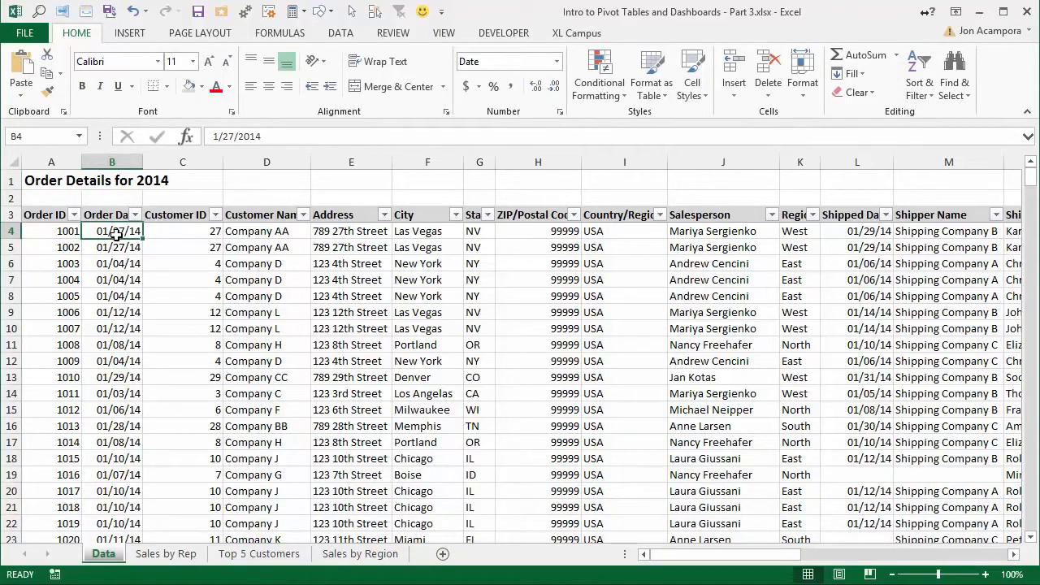
scroll(116, 234, "down", 12)
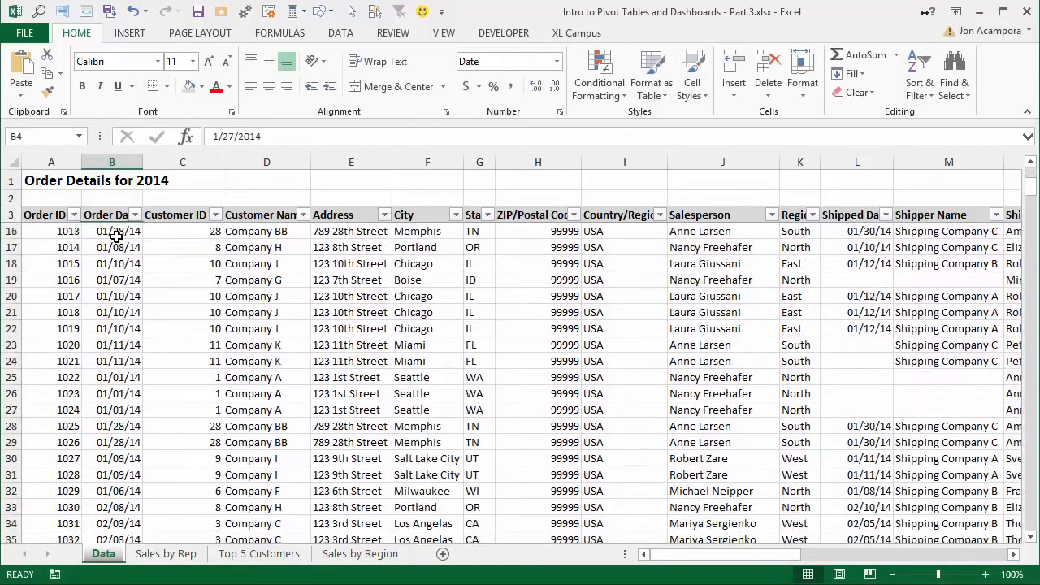
scroll(116, 234, "down", 5)
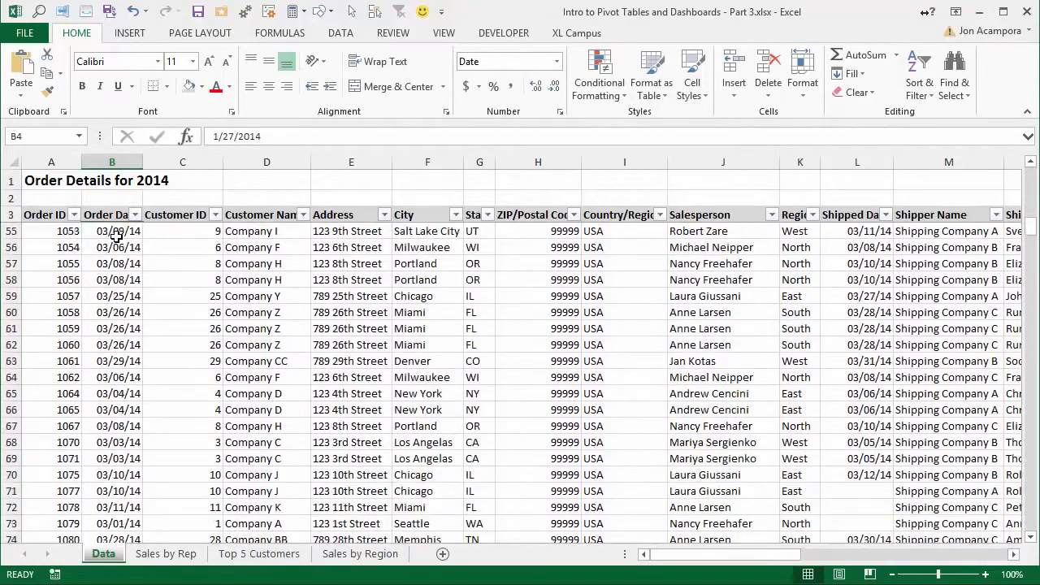
left_click(135, 215)
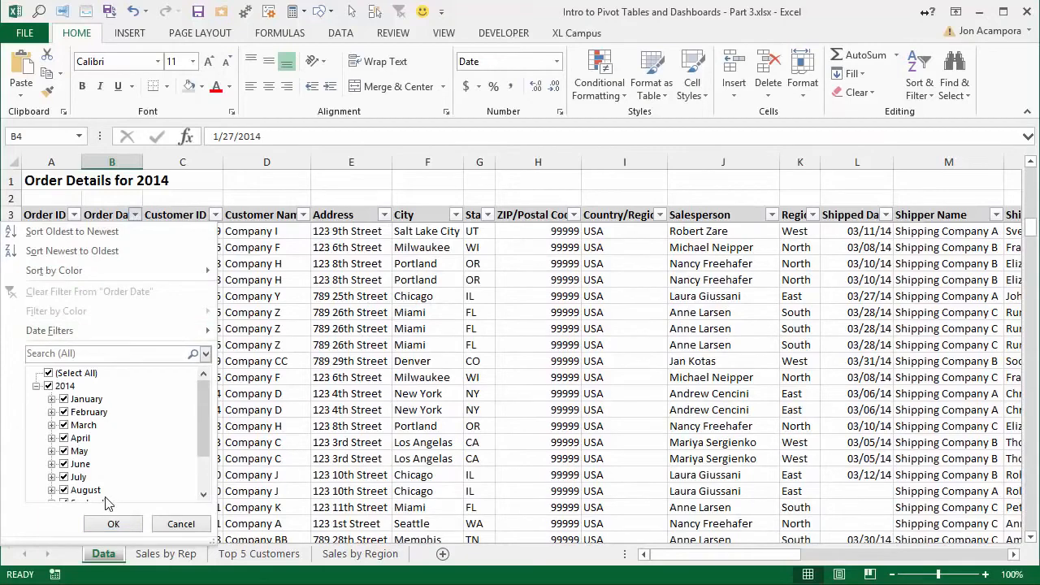
left_click(175, 524)
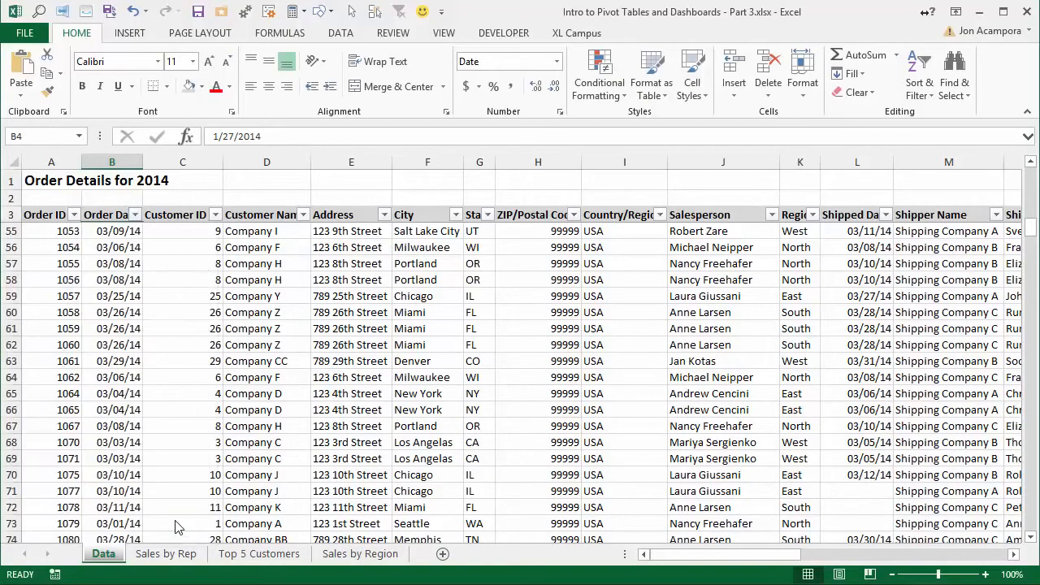
Look through the PivotTables and charts on the Sales by Rep, Top 5 Customers and Sales by Region sheets
left_click(172, 554)
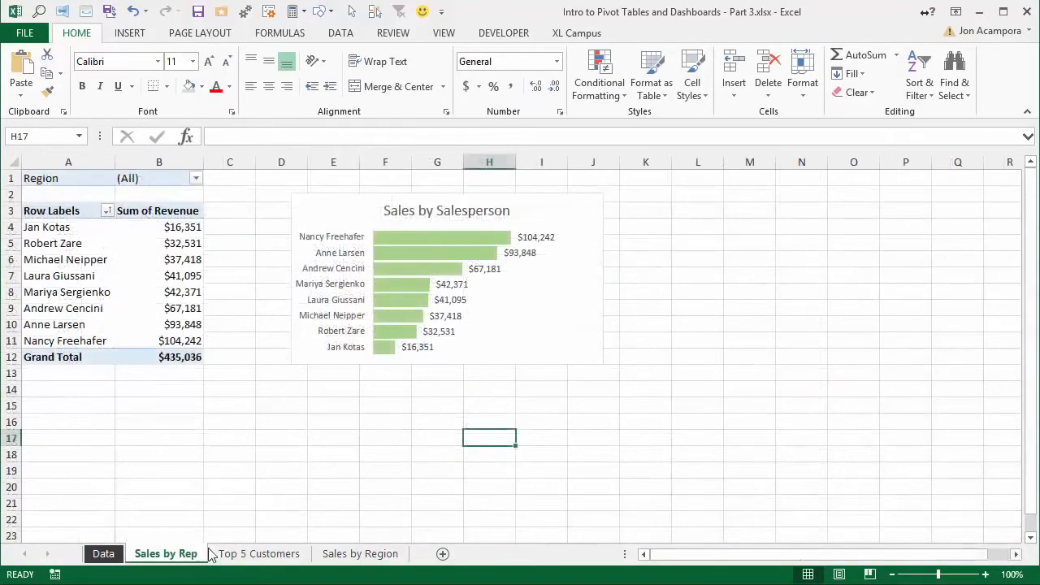
left_click(243, 555)
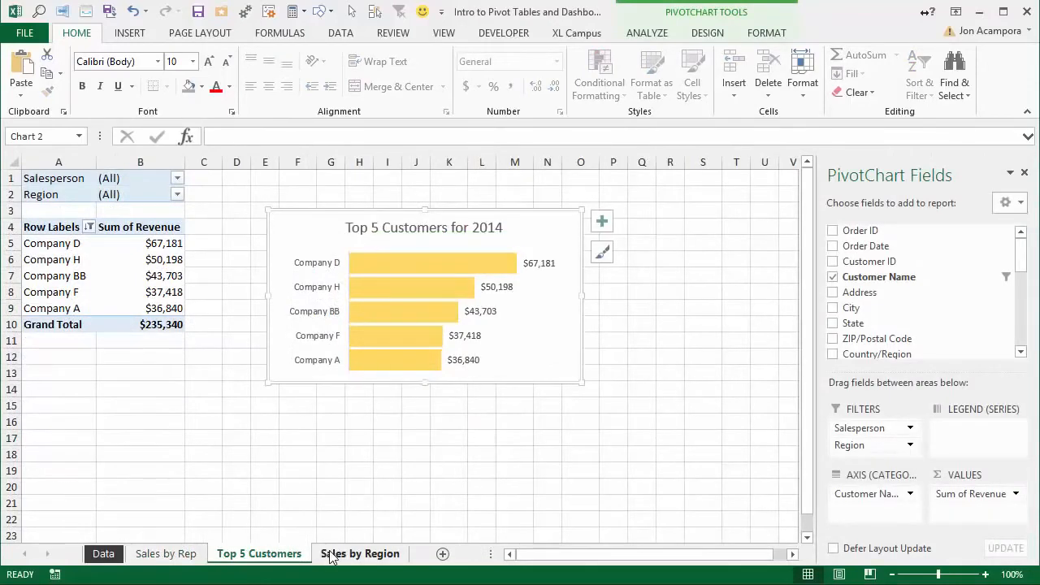
left_click(329, 556)
left_click(272, 555)
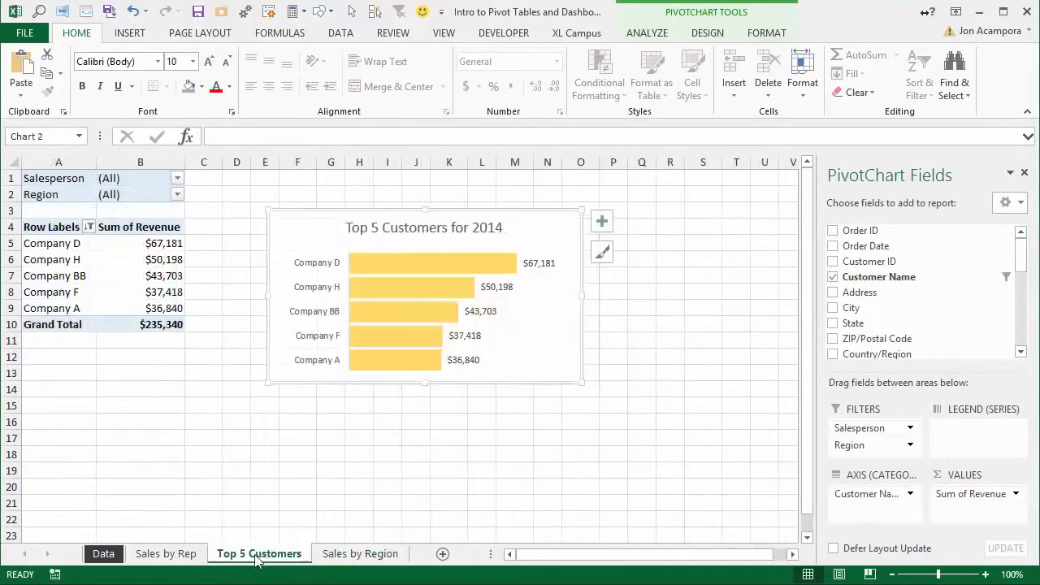
left_click(165, 555)
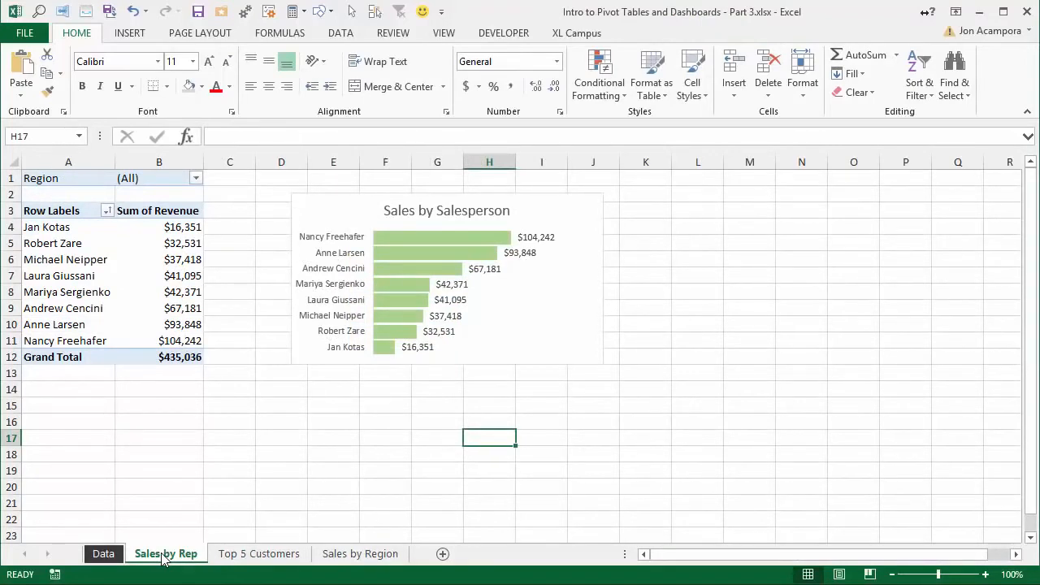
Filter the Sales by Rep PivotTable and its chart to the East region with the Region report filter
left_click(170, 244)
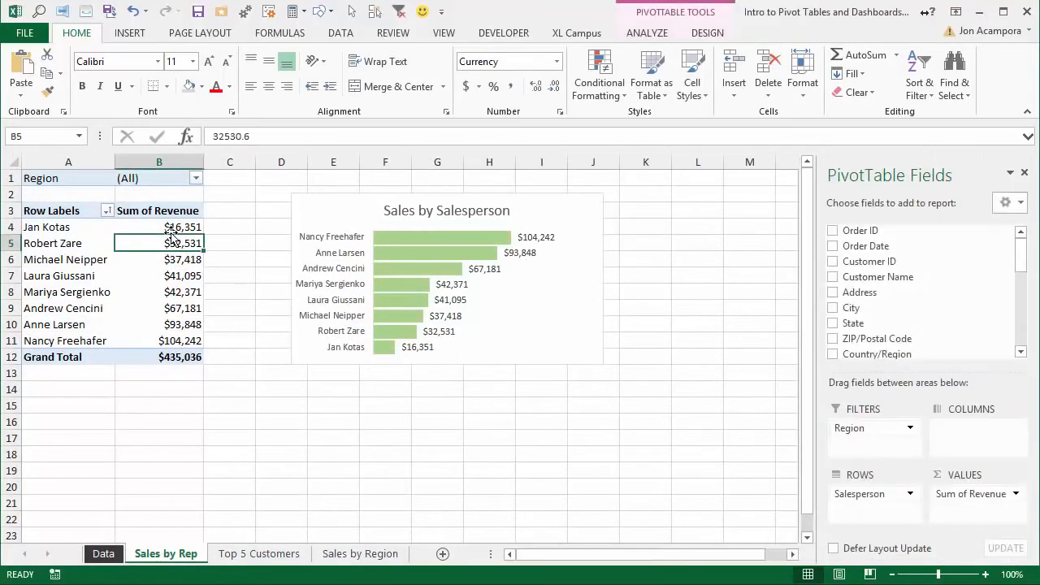
left_click(158, 177)
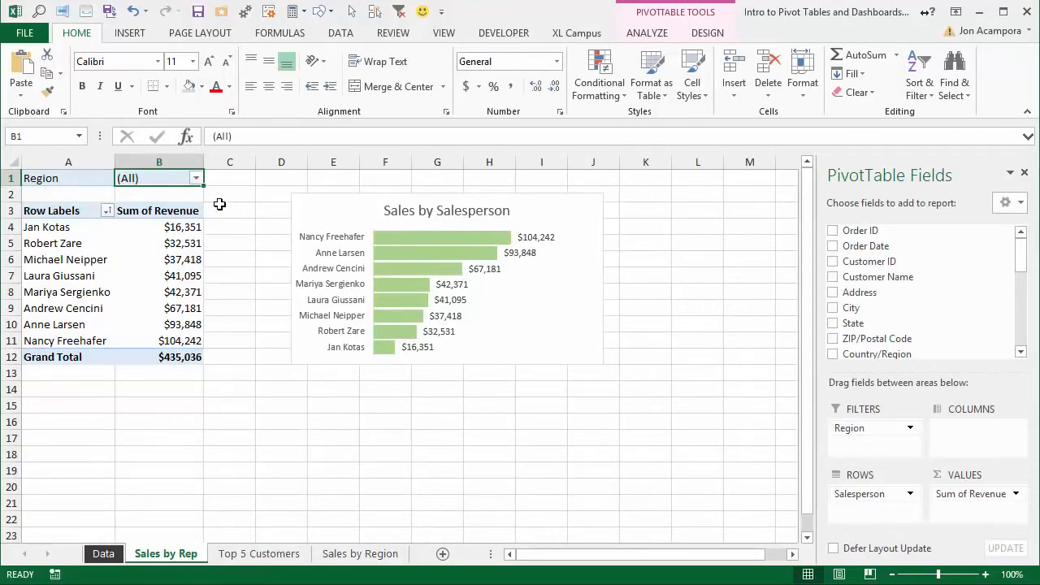
left_click(196, 179)
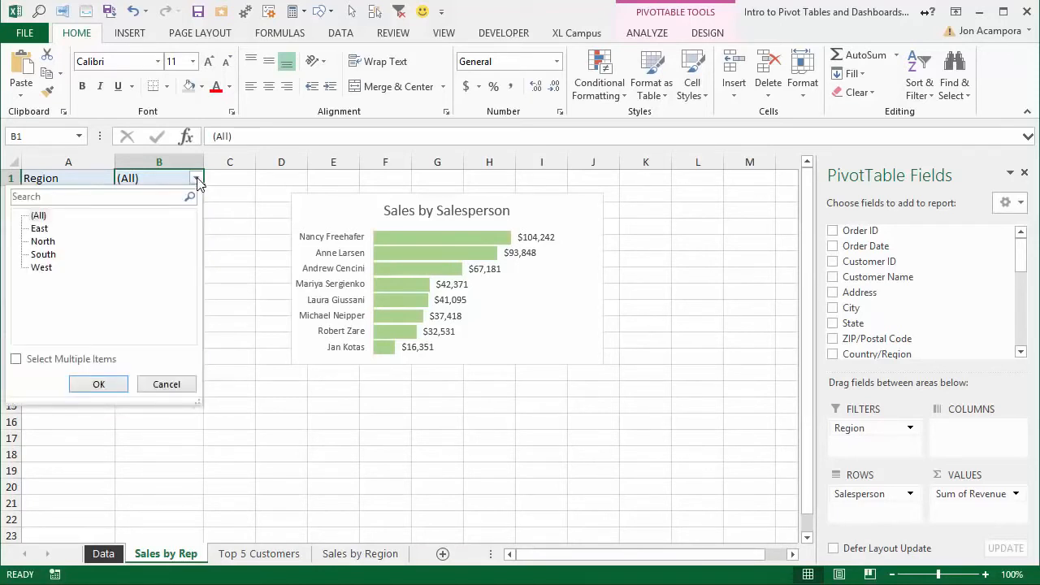
left_click(39, 229)
left_click(106, 387)
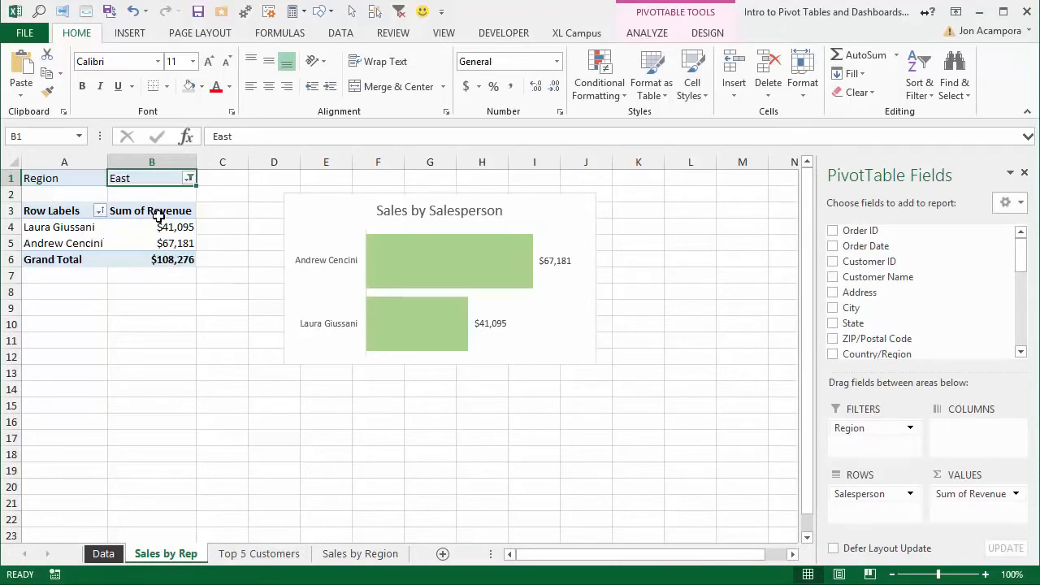
Reset the Region report filter on the Sales by Rep sheet to (All)
left_click(189, 178)
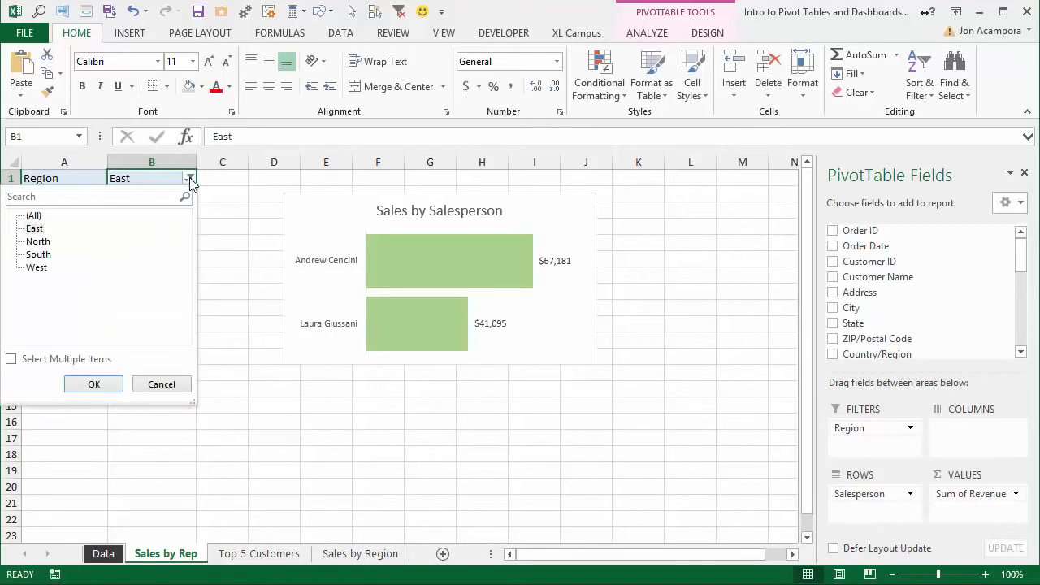
left_click(33, 216)
left_click(93, 387)
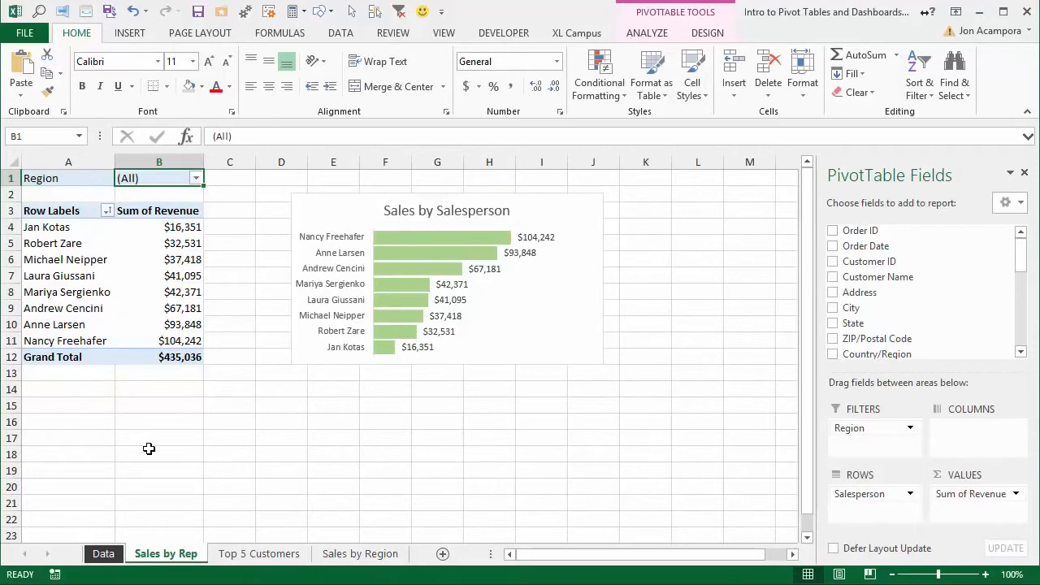
Duplicate the Sales by Region sheet and, in the copy's PivotTable, replace Region with Order Date as the row field
left_click(358, 556)
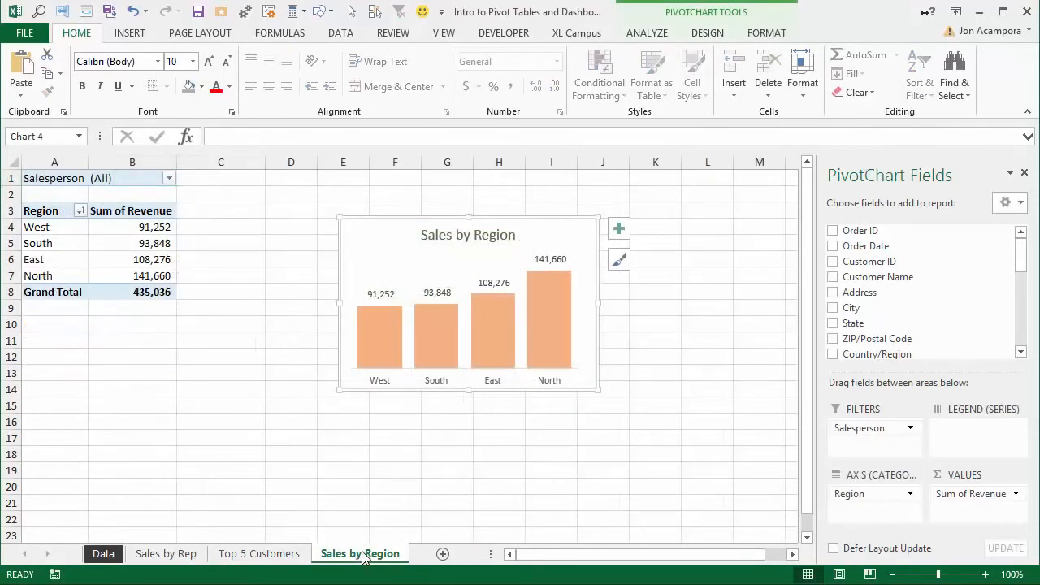
left_click_drag(362, 555, 425, 548)
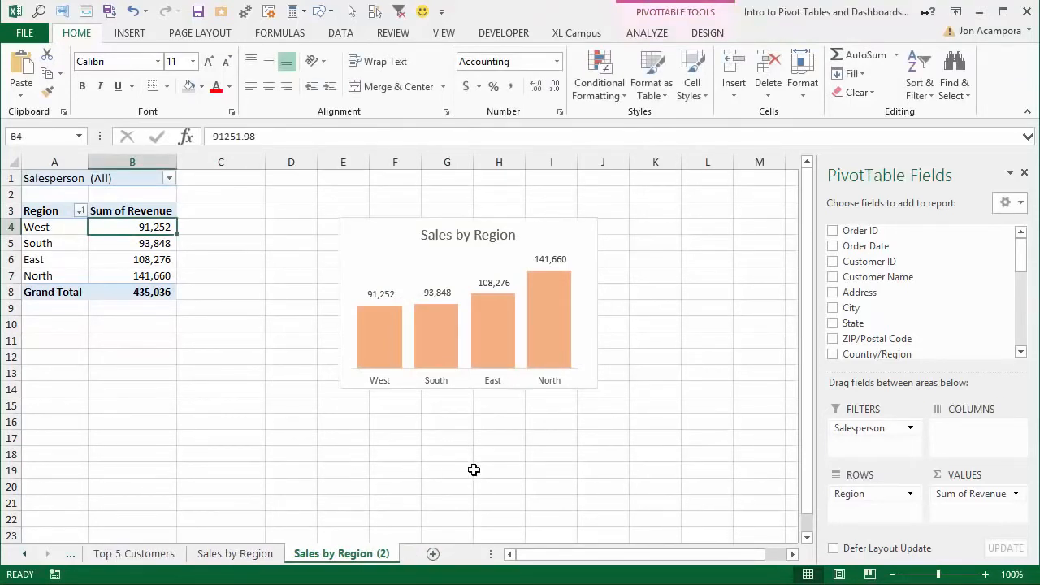
left_click_drag(845, 499, 737, 504)
left_click_drag(877, 244, 878, 489)
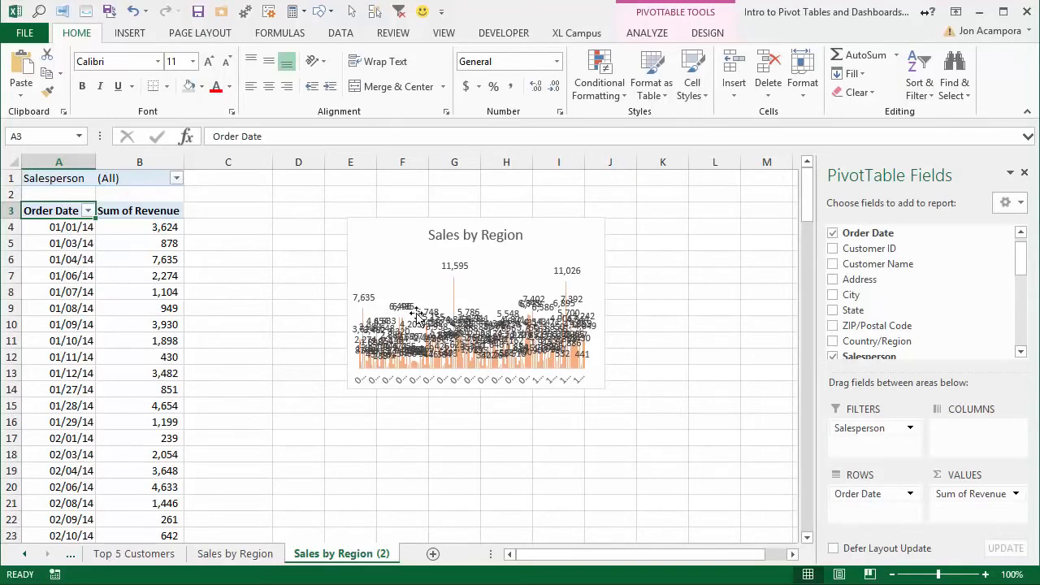
Group the Order Date row field of the copied sheet's PivotTable by Months and Years
left_click(67, 260)
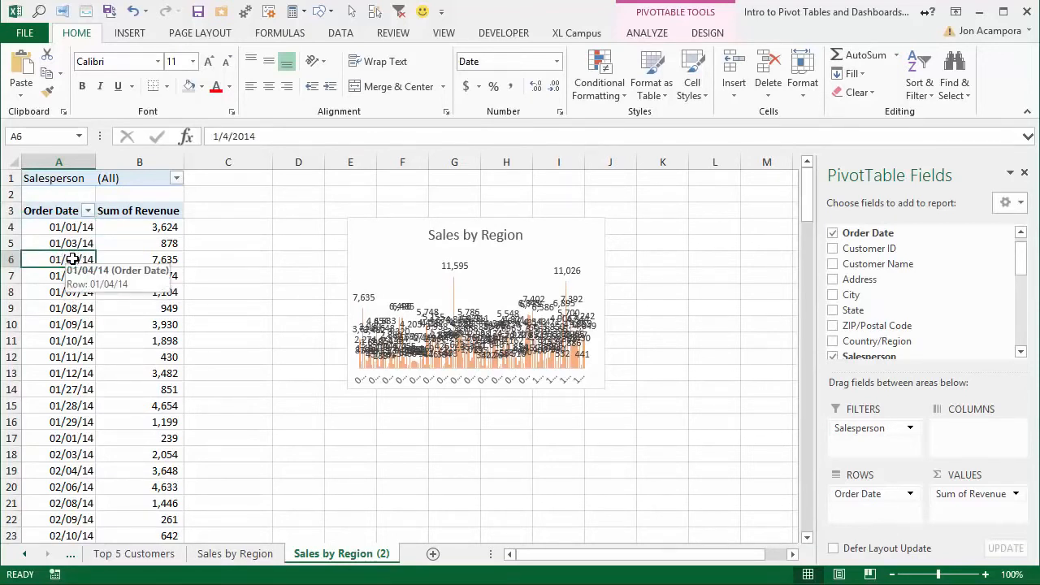
left_click(646, 35)
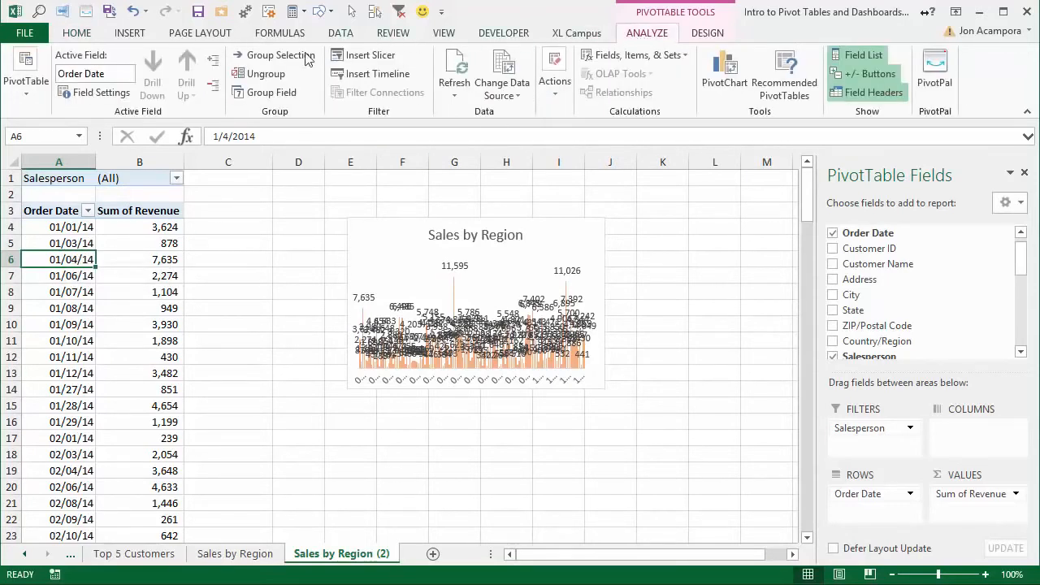
left_click(261, 94)
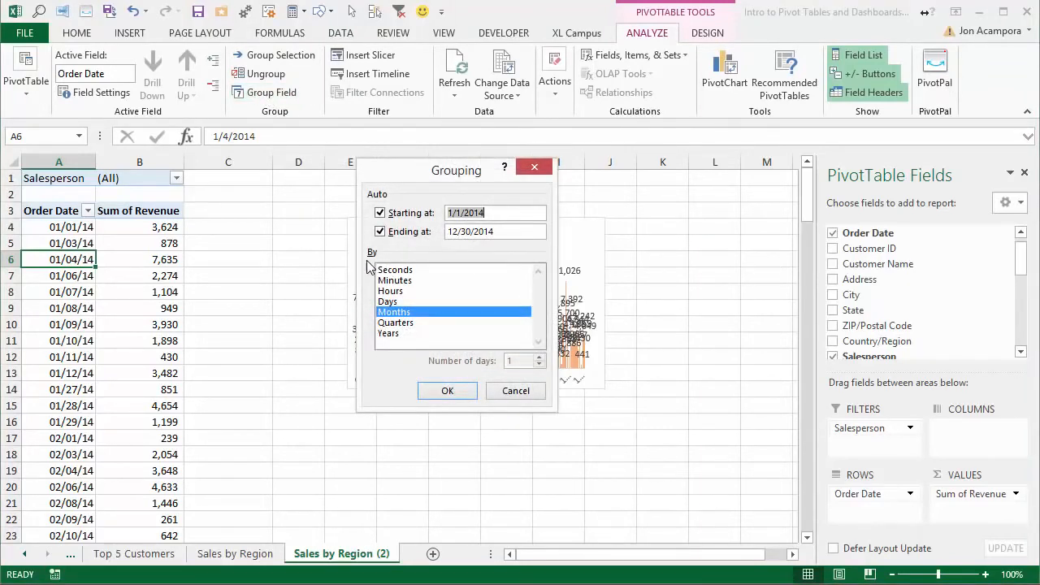
left_click(389, 335)
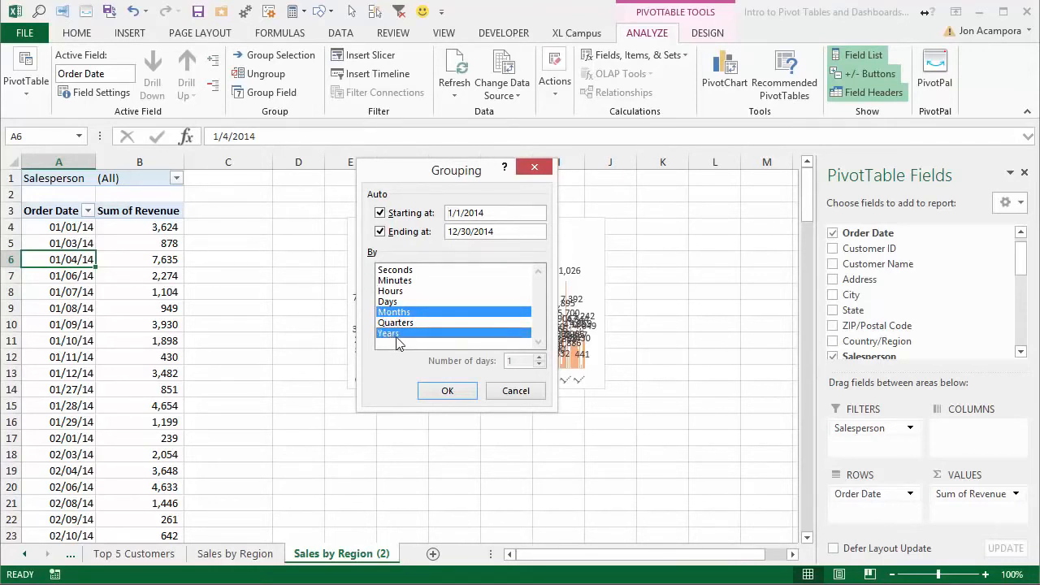
left_click(447, 391)
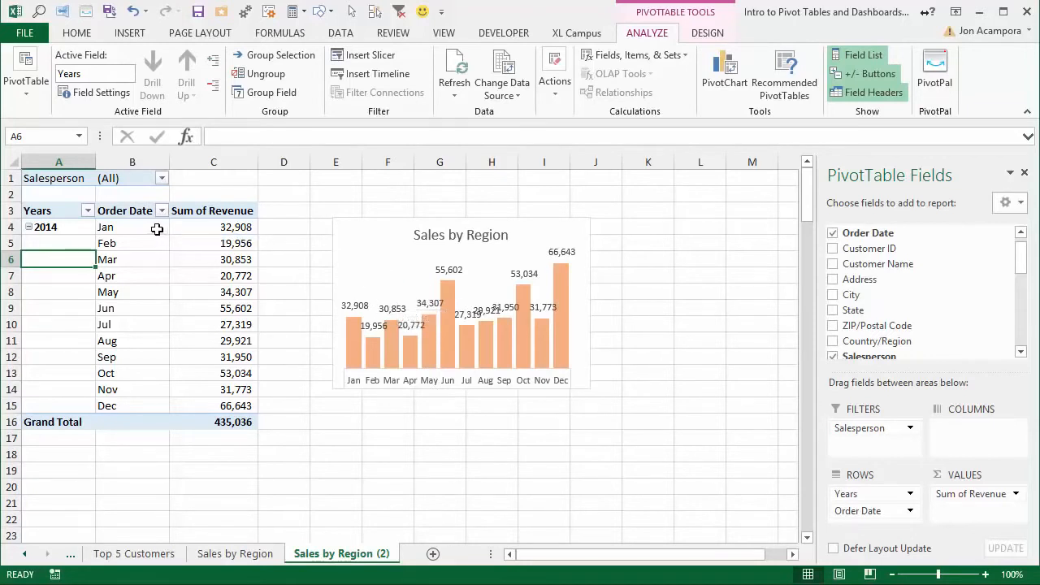
Examine the source dates in the Order Date column of the Data sheet
left_click(127, 227)
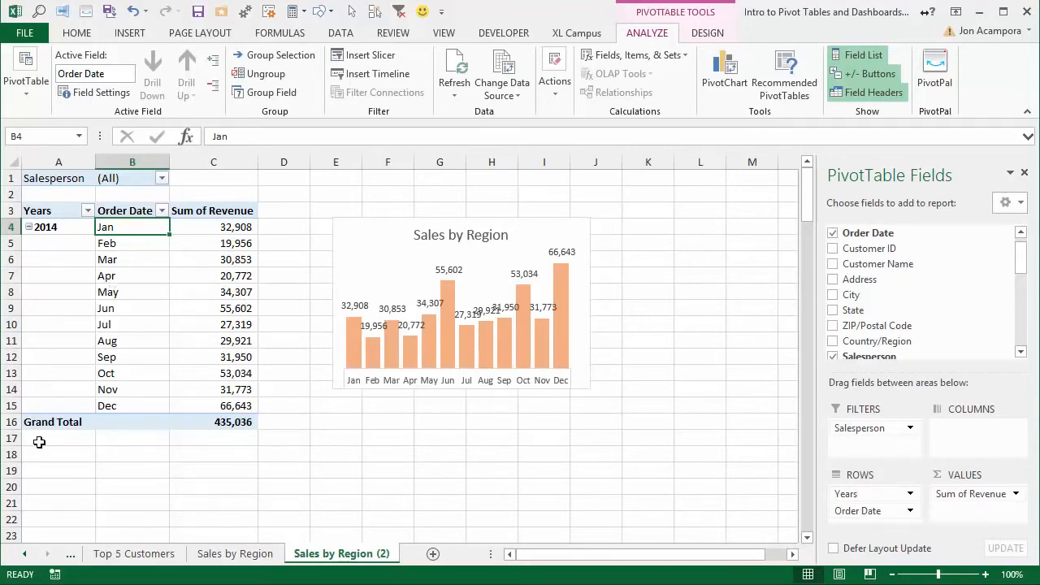
left_click(26, 554)
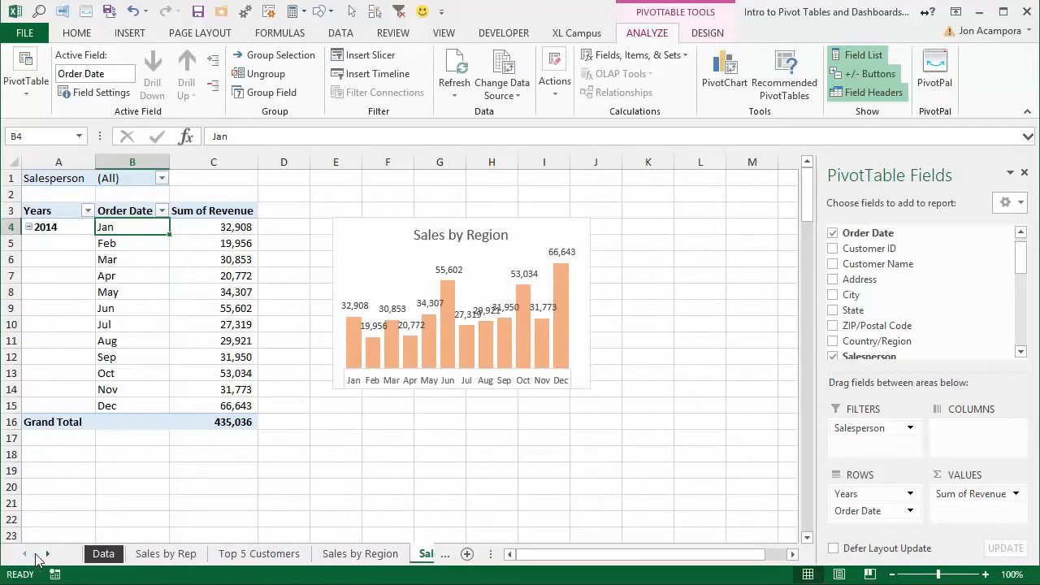
left_click(103, 554)
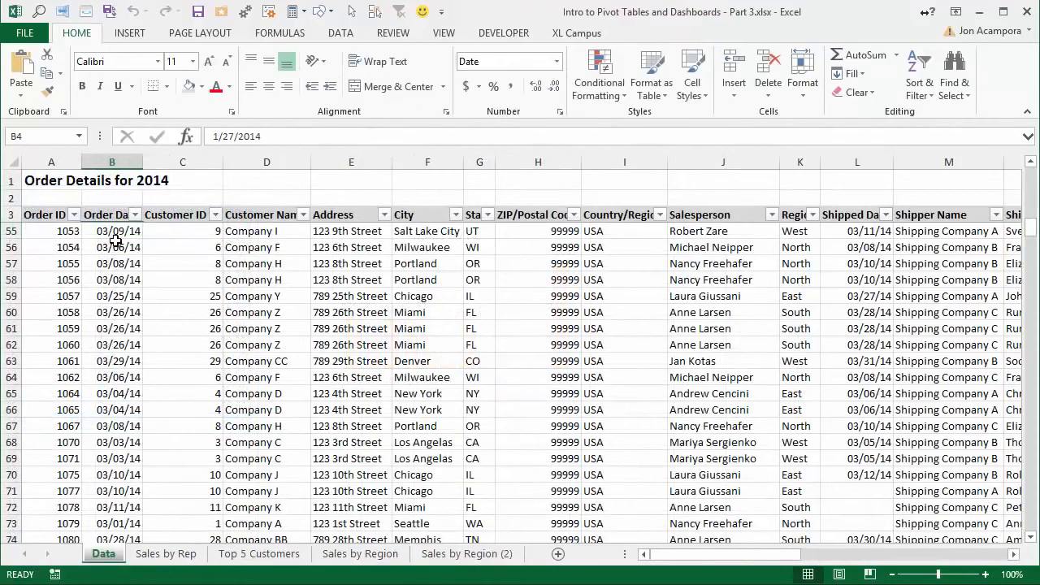
left_click_drag(115, 236, 113, 301)
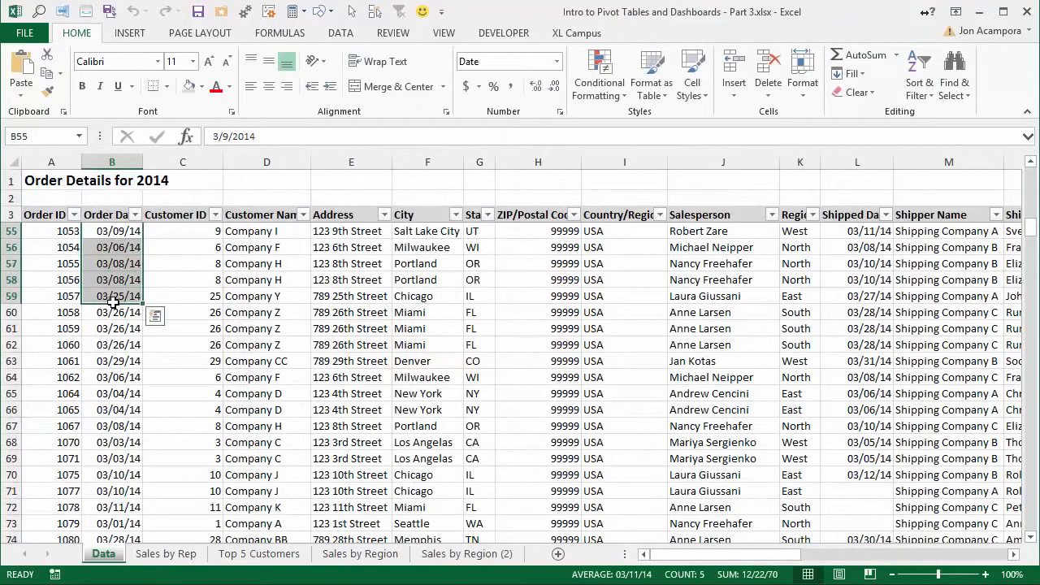
left_click(114, 252)
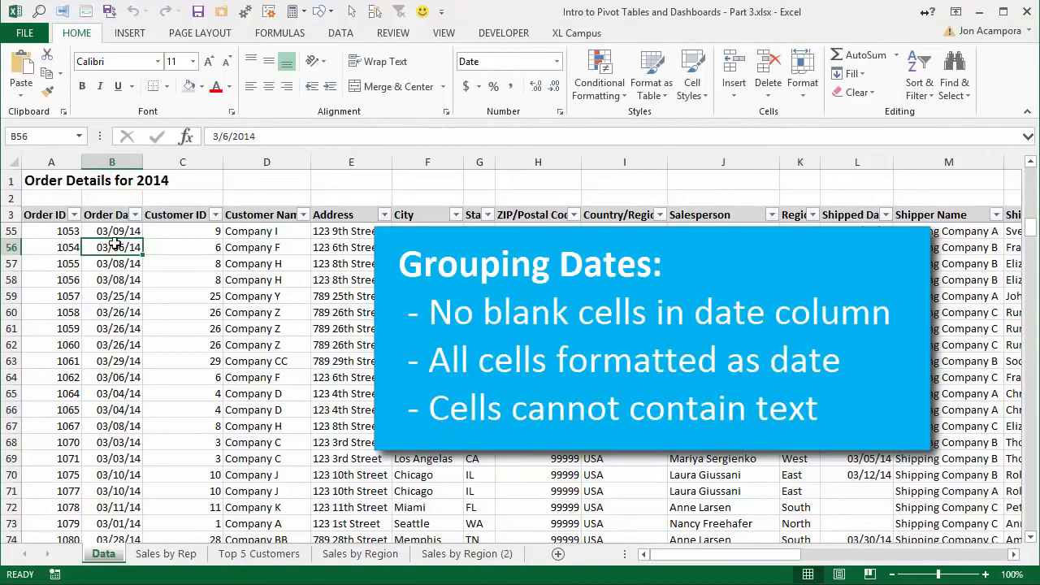
Return to the Sales by Region (2) sheet and review the Order Date grouping options and the monthly revenue chart
left_click(449, 554)
left_click(650, 35)
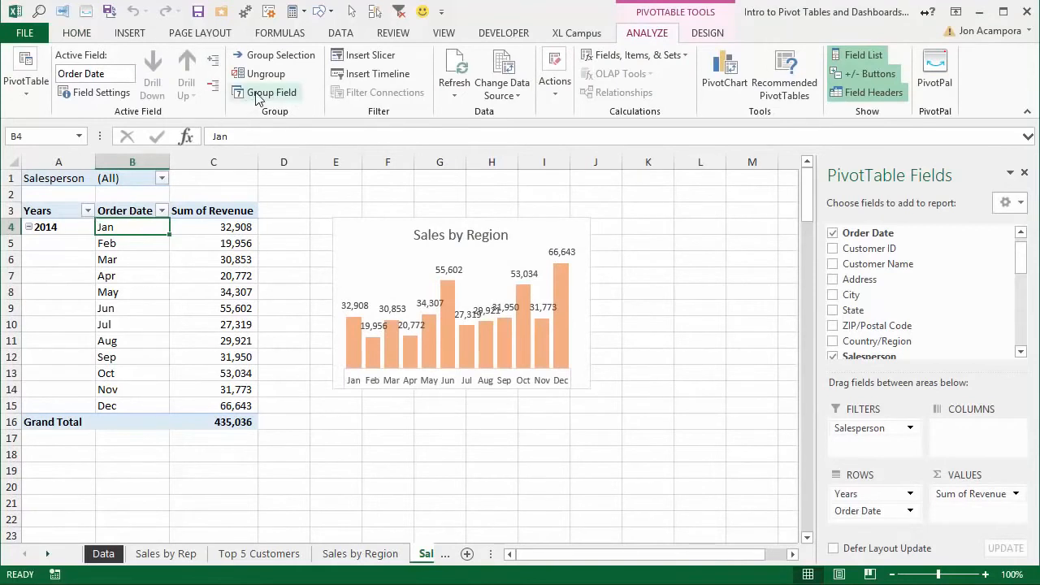
left_click(282, 94)
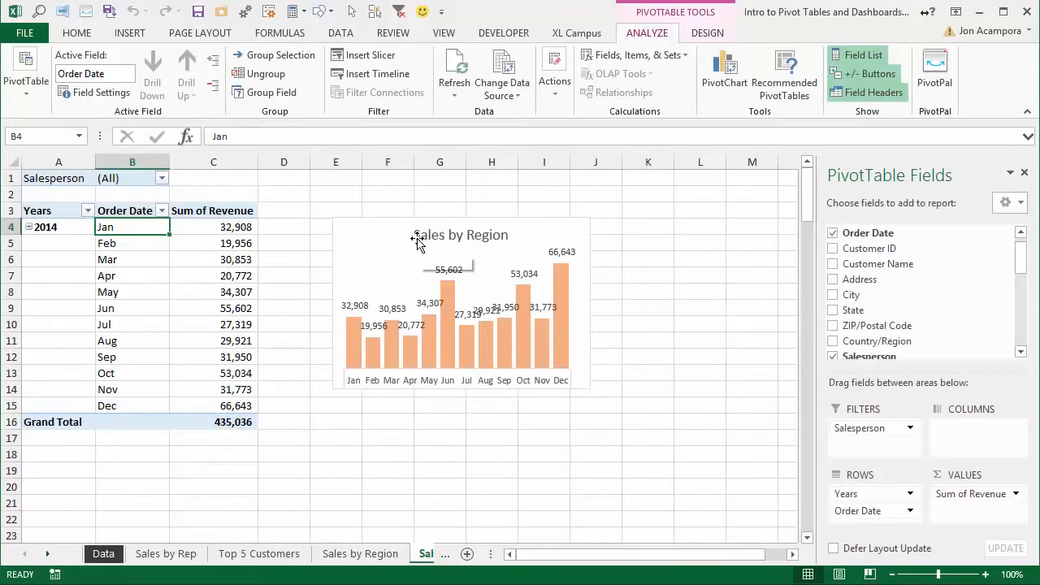
left_click(477, 273)
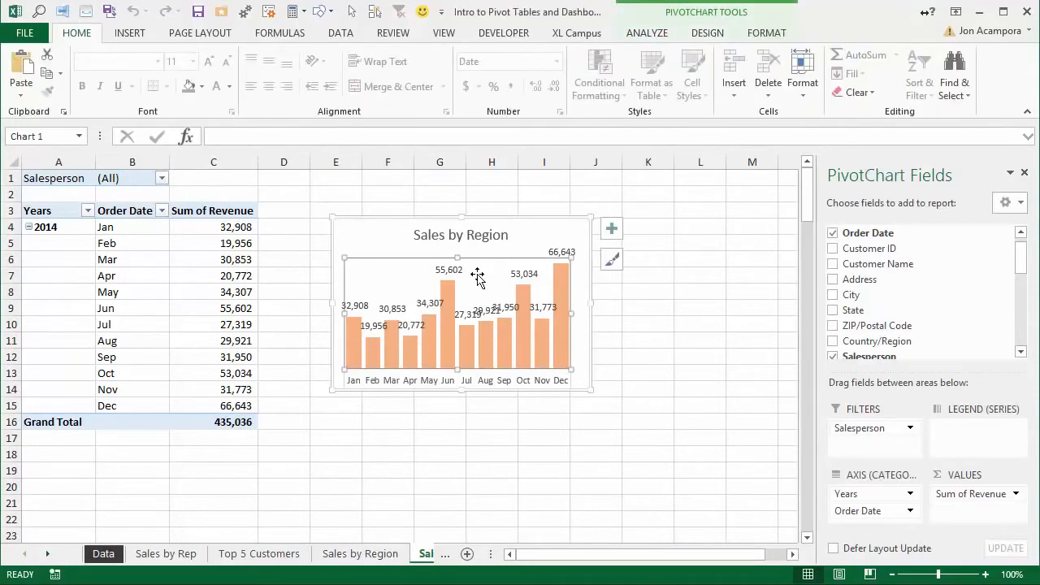
left_click(515, 249)
left_click(707, 32)
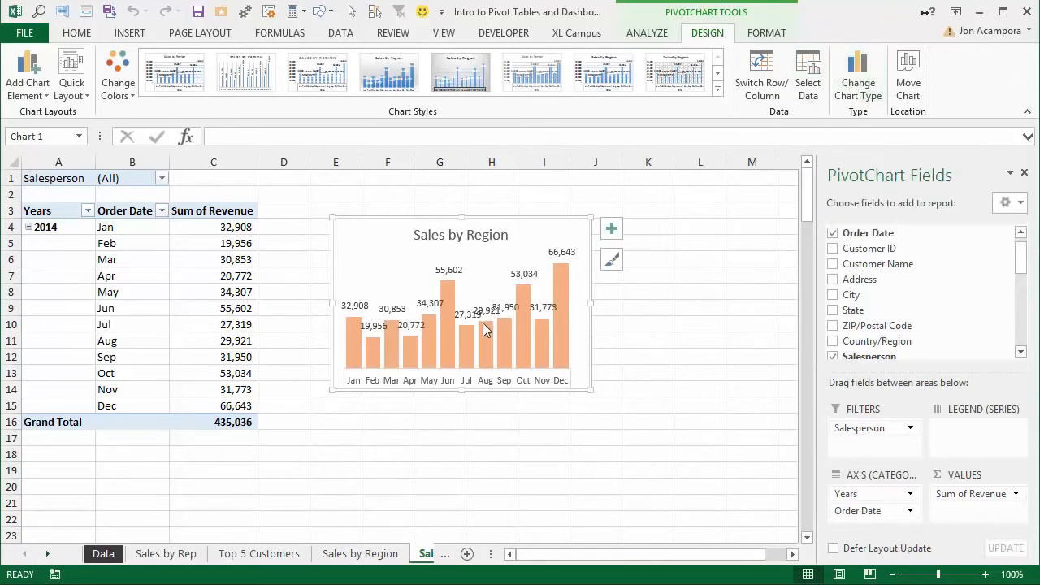
mouse_move(484, 325)
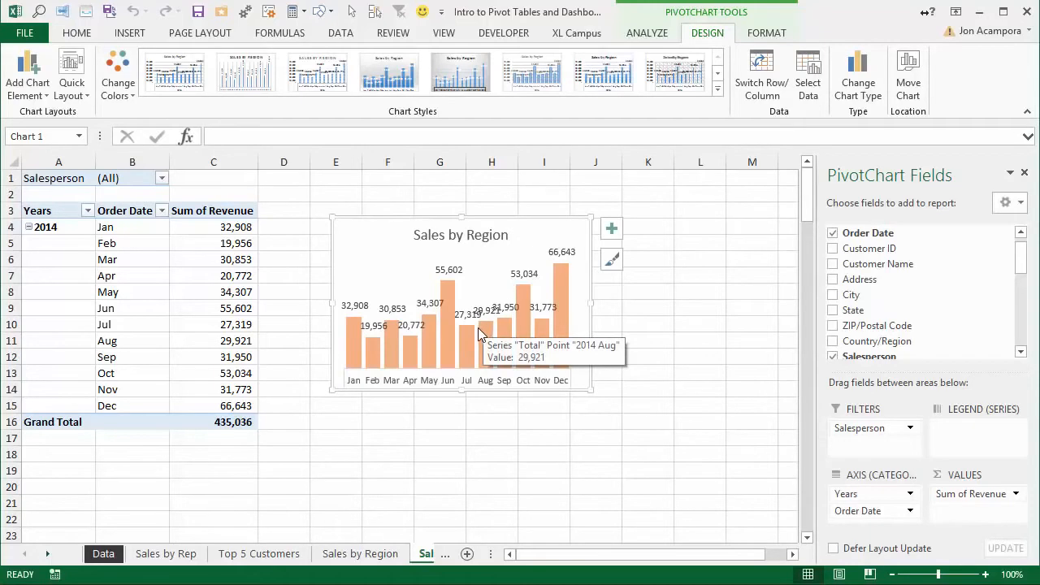
Duplicate the Sales by Region sheet and remove Region, Sum of Revenue and Salesperson from the copy's PivotTable
left_click(351, 555)
mouse_move(345, 554)
left_mouse_down()
mouse_move(442, 546)
mouse_move(407, 543)
left_mouse_up()
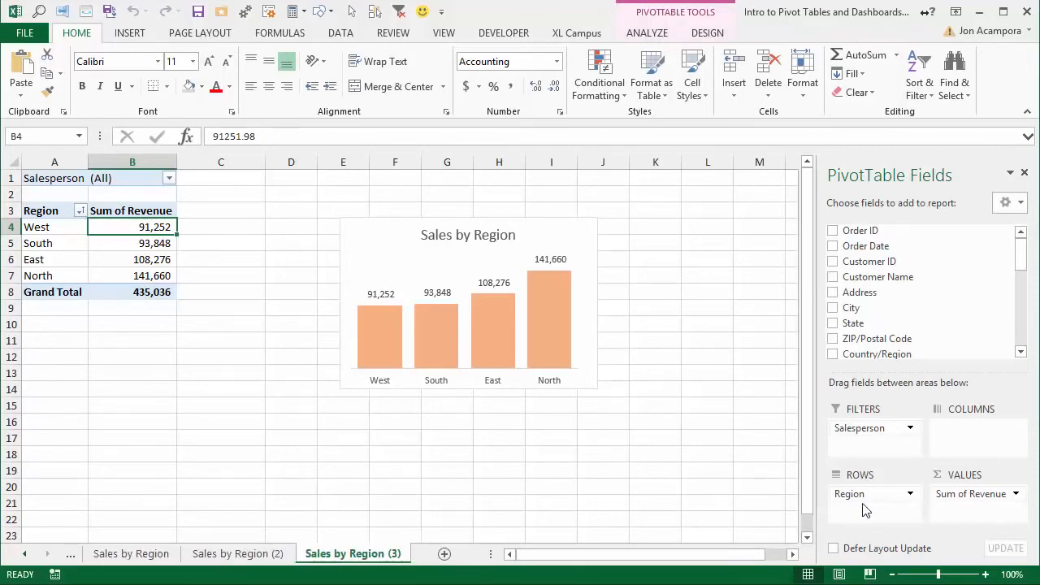
left_click_drag(878, 497, 717, 495)
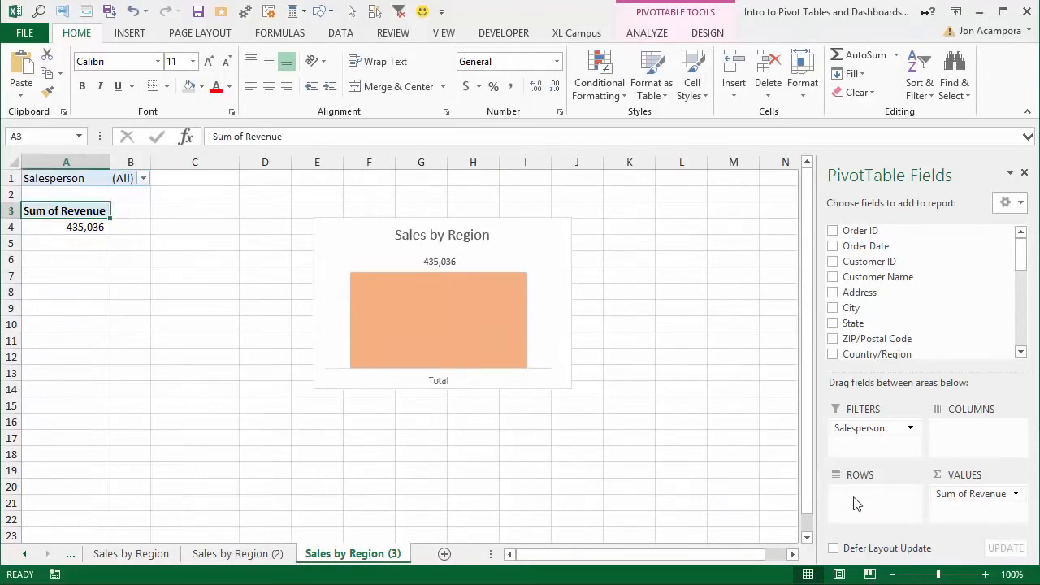
left_click_drag(983, 494, 723, 482)
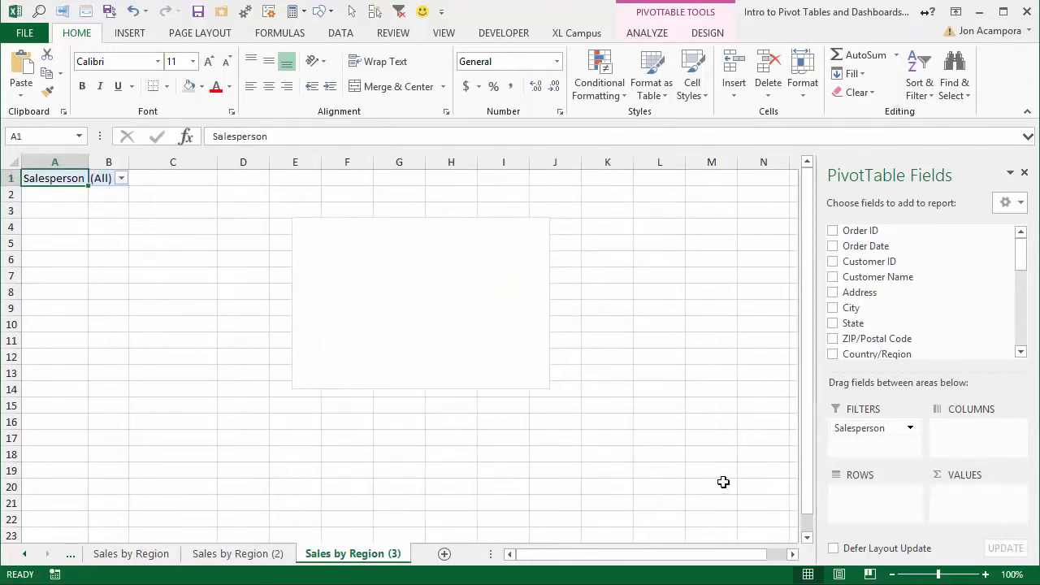
left_click_drag(862, 430, 727, 439)
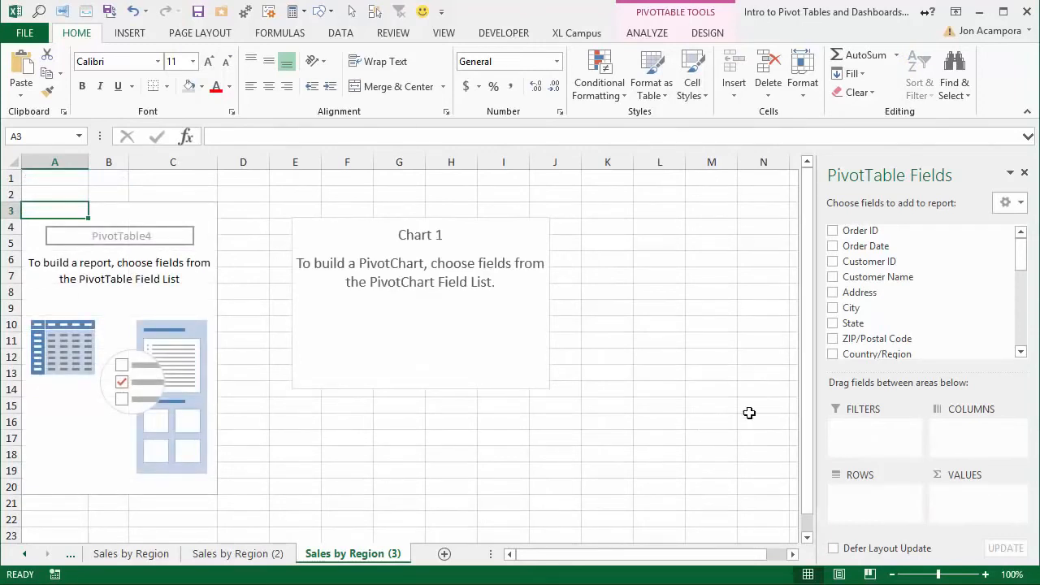
Add Revenue as the row field of the emptied PivotTable and group it in increments of 1000, from 0 to 7938
left_click_drag(1022, 254, 1023, 344)
left_click_drag(885, 301, 869, 510)
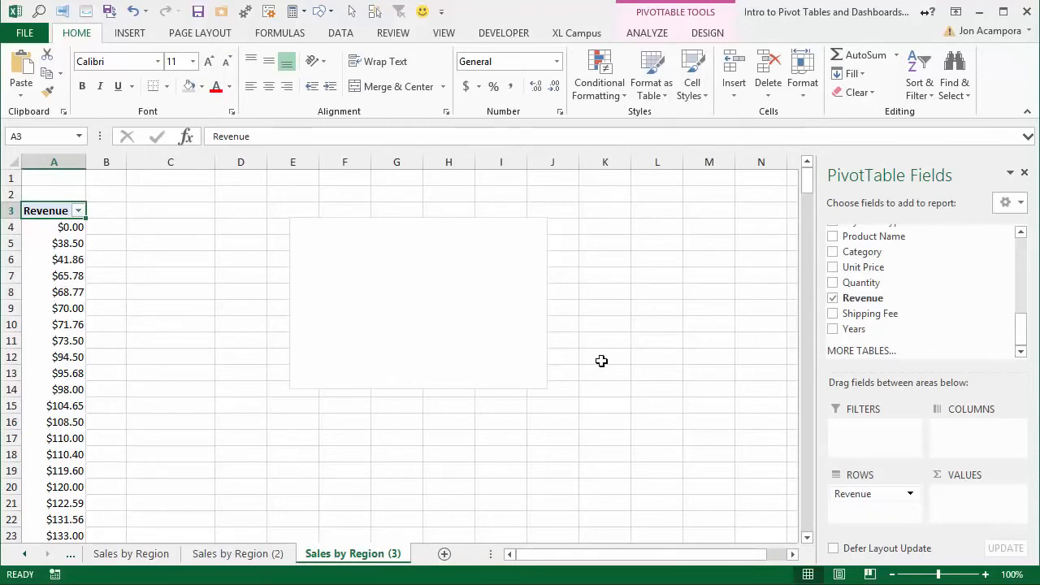
left_click(64, 276)
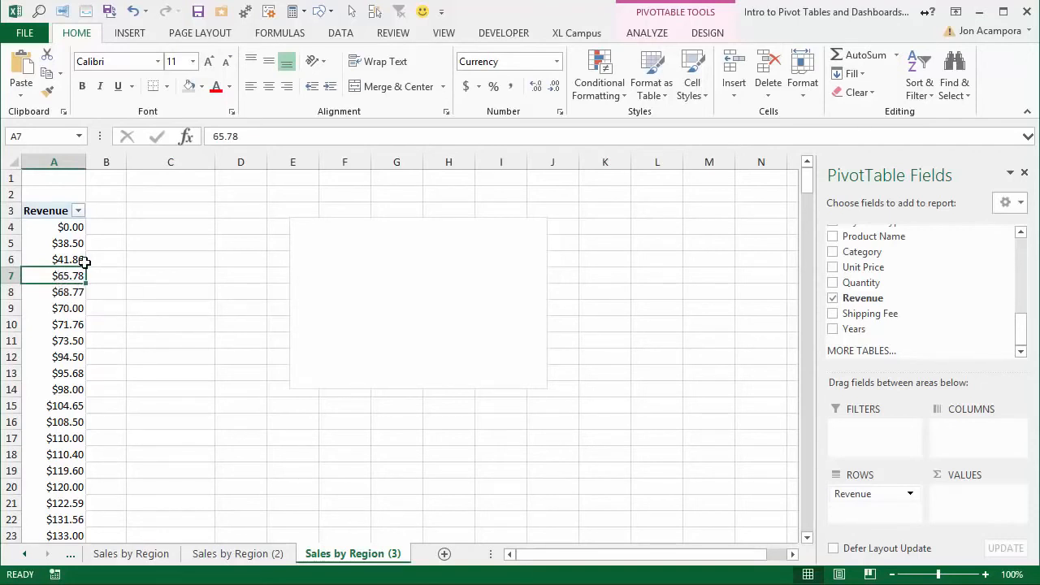
left_click(645, 33)
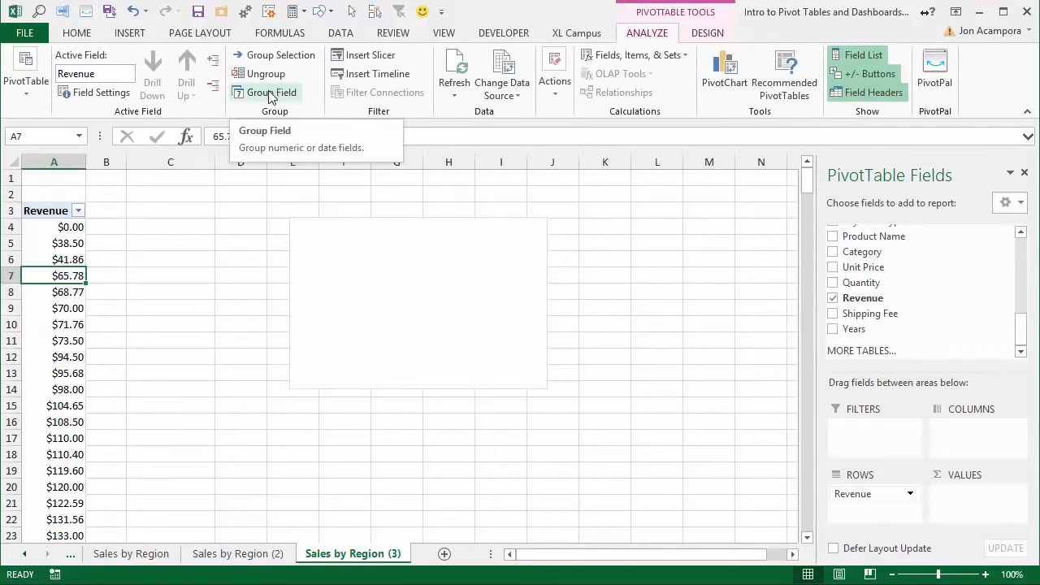
right_click(69, 262)
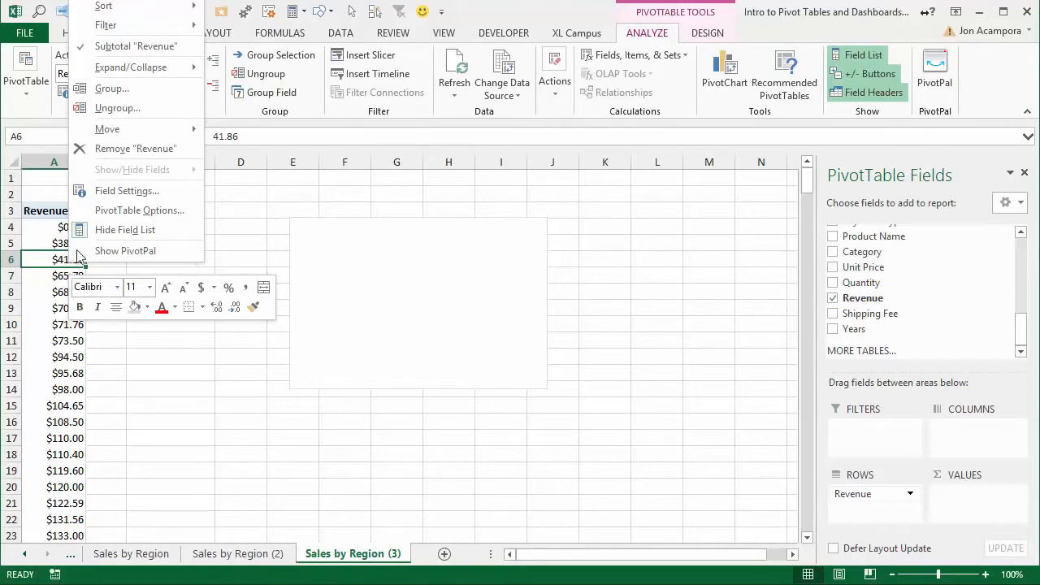
left_click(111, 89)
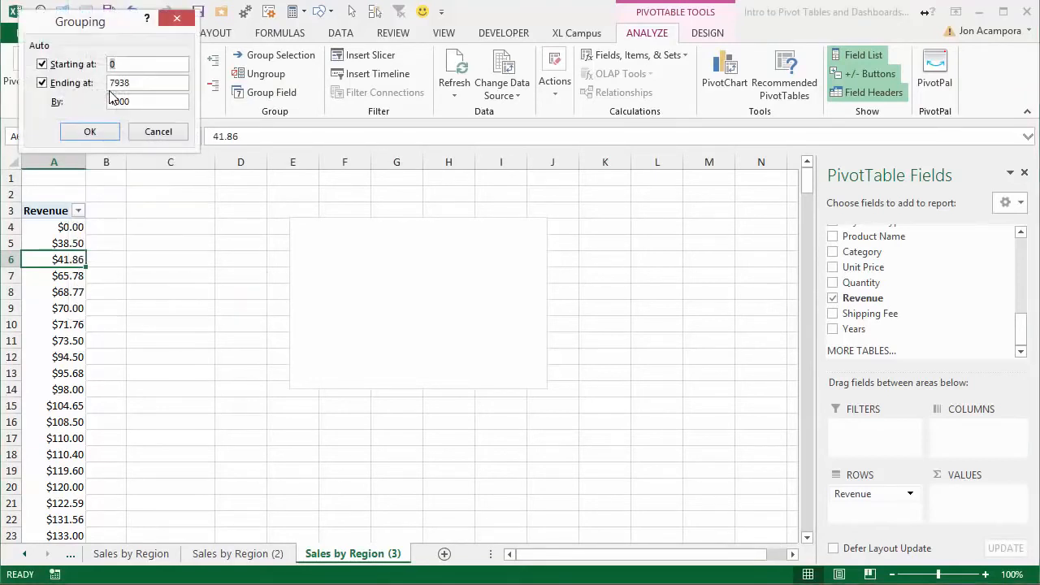
left_click_drag(119, 22, 378, 234)
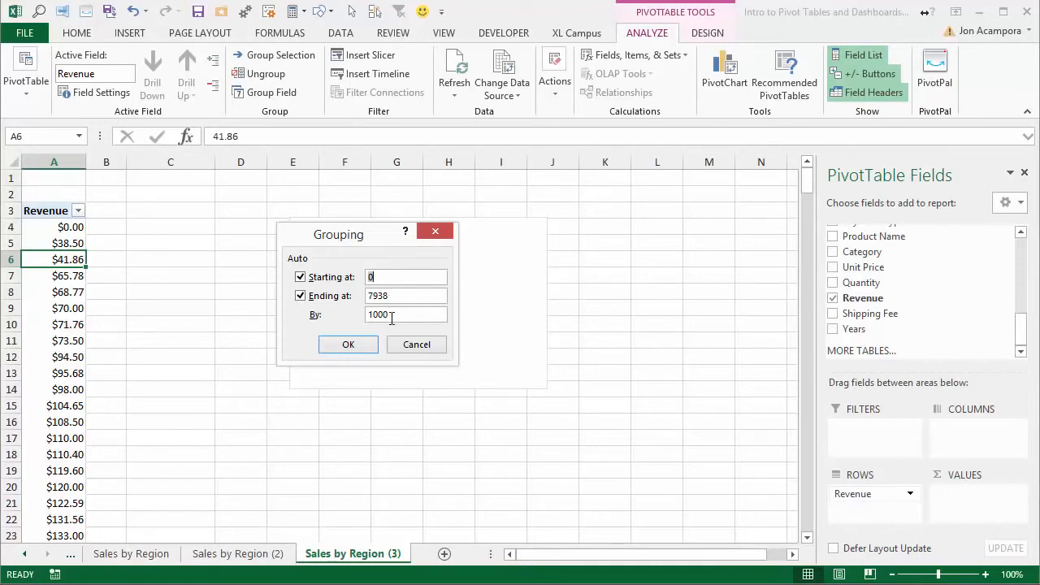
left_click(348, 347)
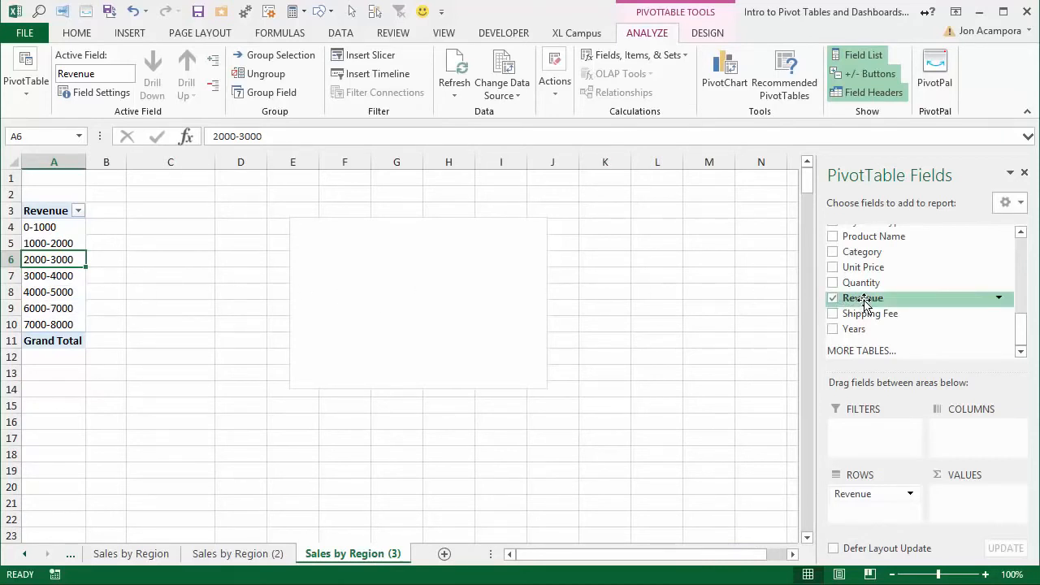
Add Revenue to the PivotTable's values as a count of orders per revenue bracket
mouse_move(866, 302)
left_mouse_down()
mouse_move(885, 371)
mouse_move(961, 499)
left_mouse_up()
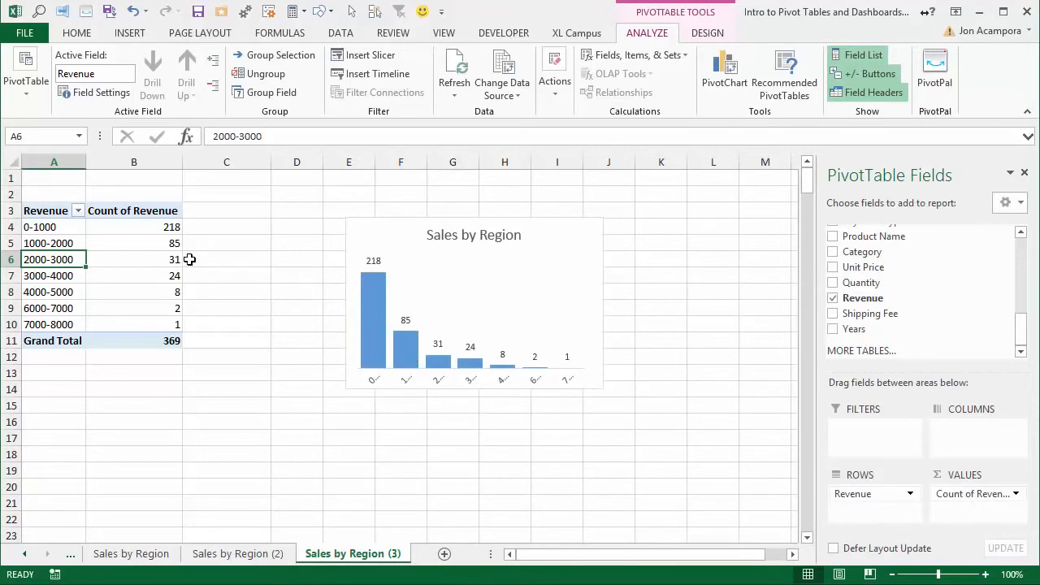
left_click(138, 230)
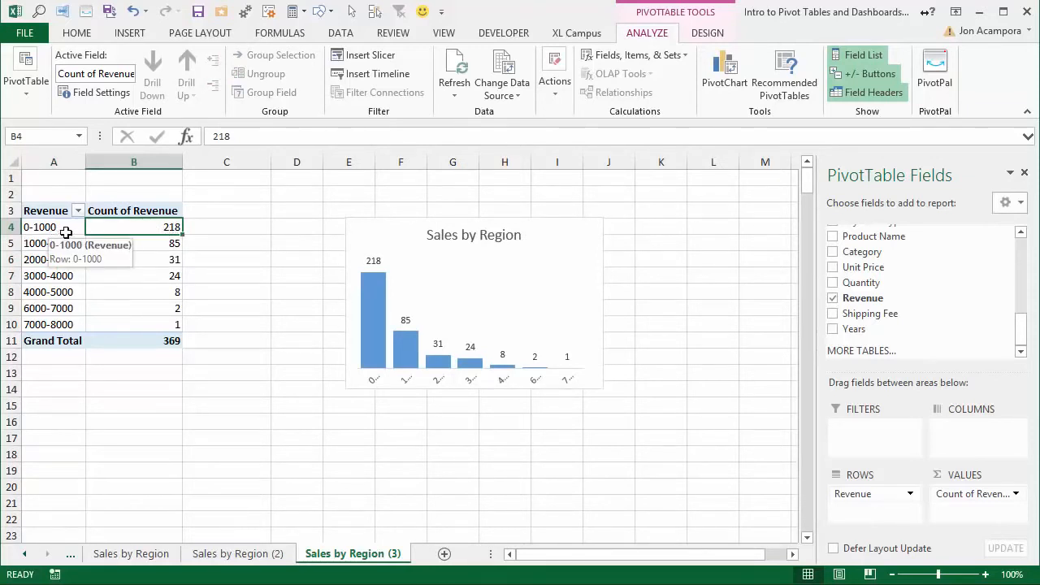
left_click(150, 244)
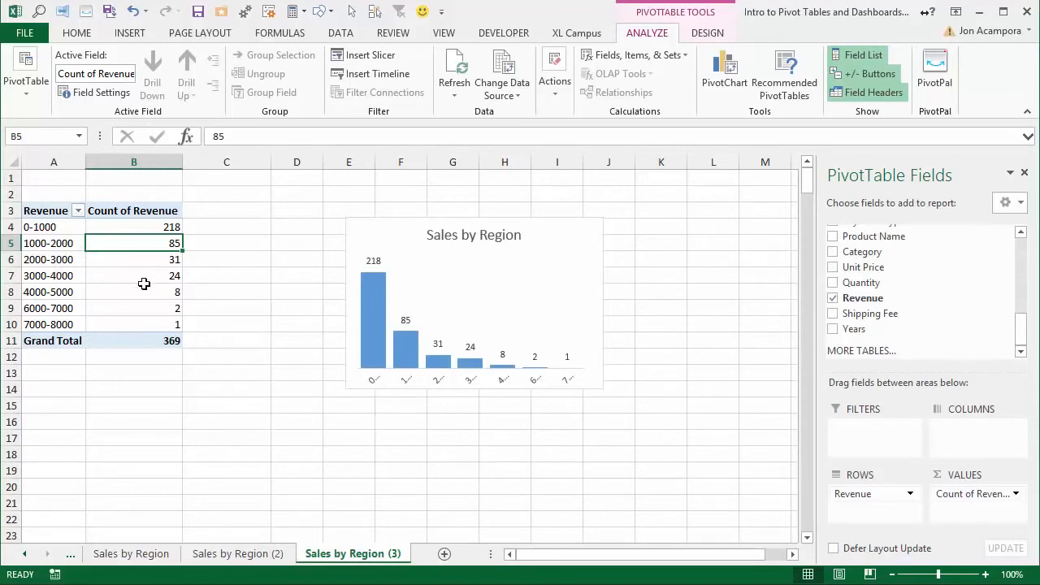
Enlarge the revenue distribution chart toward the PivotTable so the bracket labels fit horizontally
left_click(352, 375)
left_click_drag(344, 391, 255, 398)
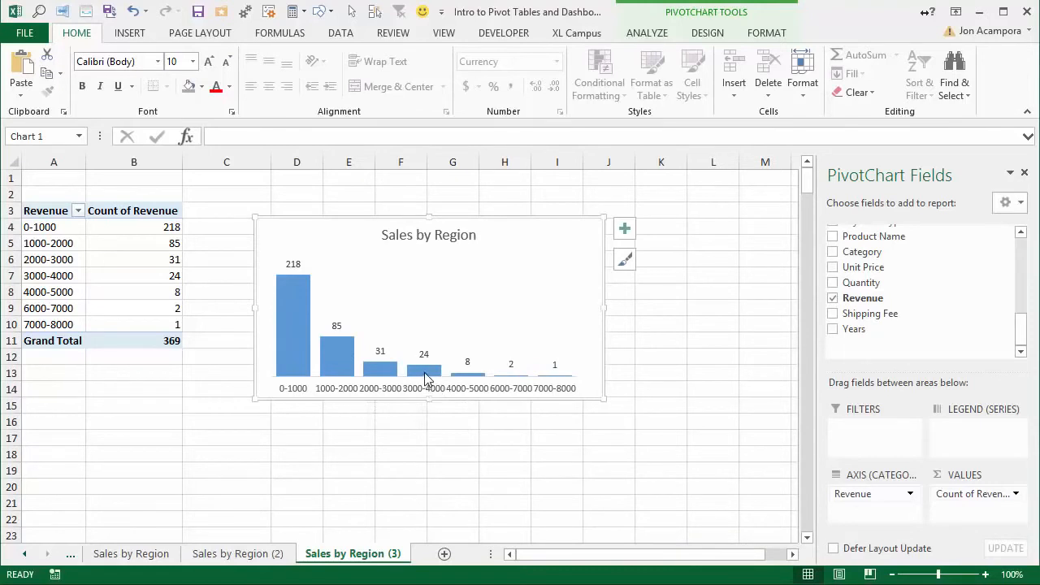
mouse_move(424, 378)
Set the ending value of the Revenue grouping to 4000, keeping the 1000 increment
left_click(50, 262)
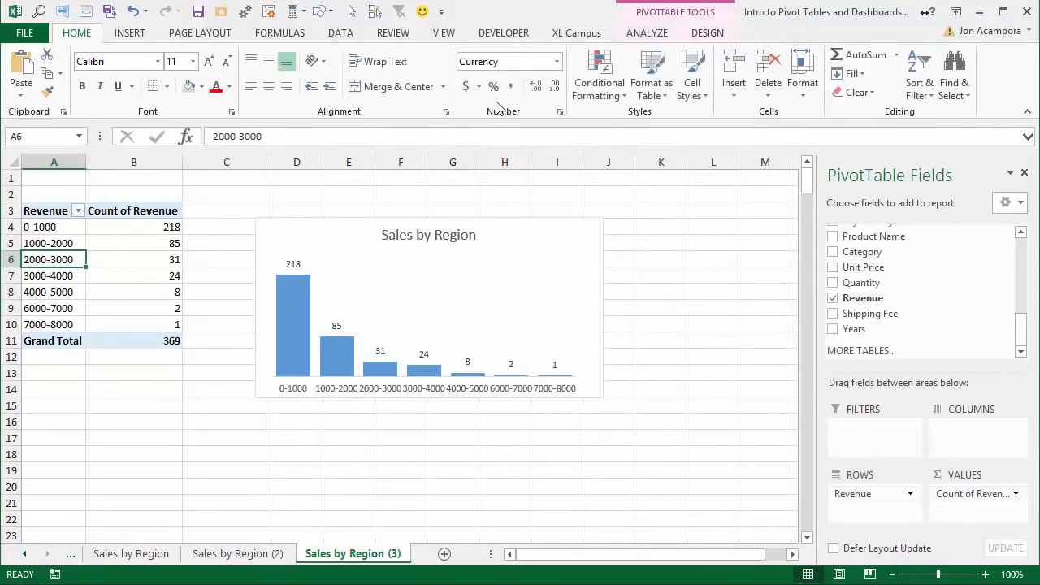
left_click(644, 36)
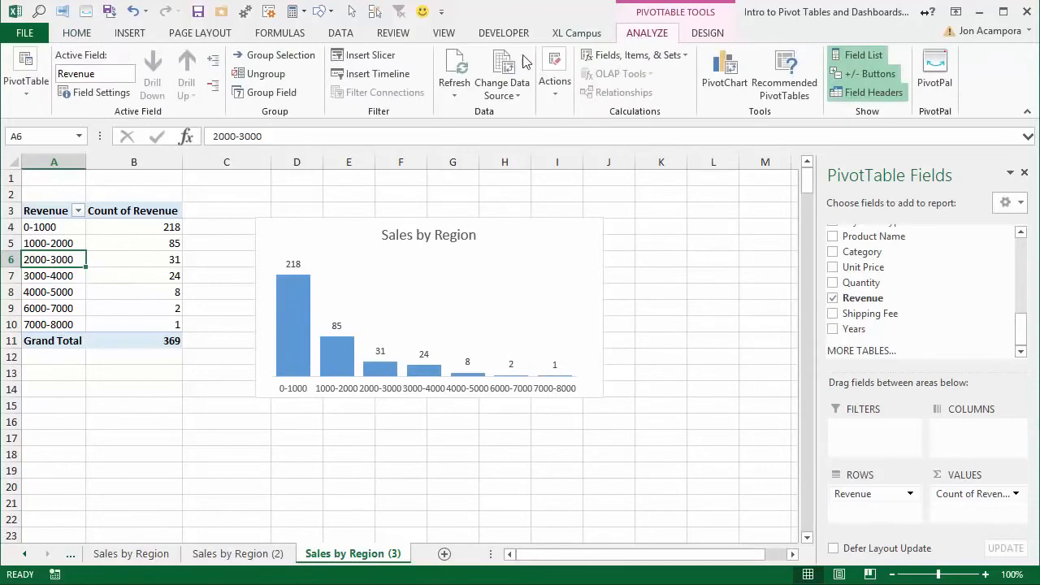
left_click(268, 92)
double_click(493, 291)
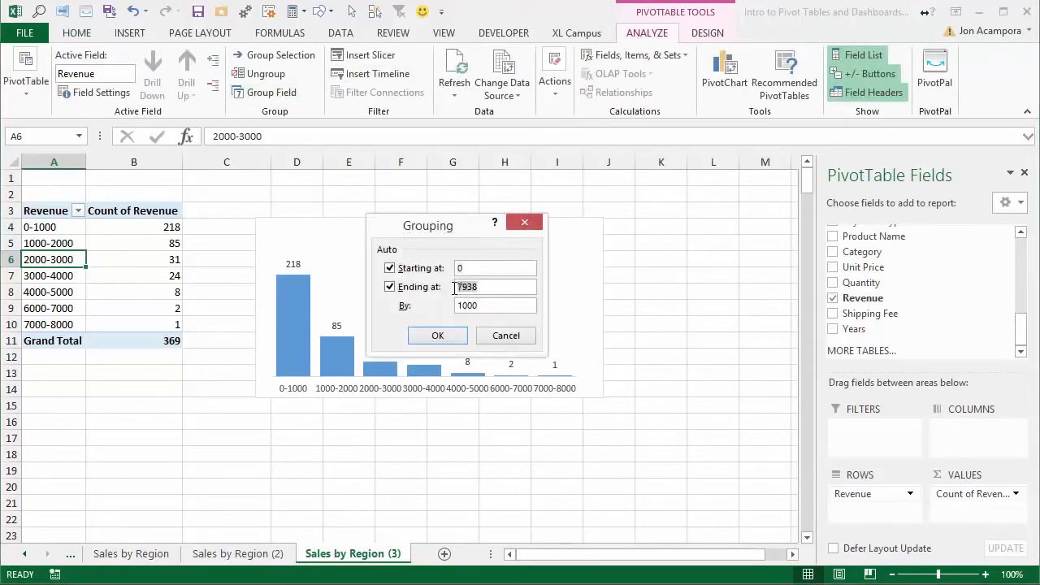
type("4000")
left_click(439, 334)
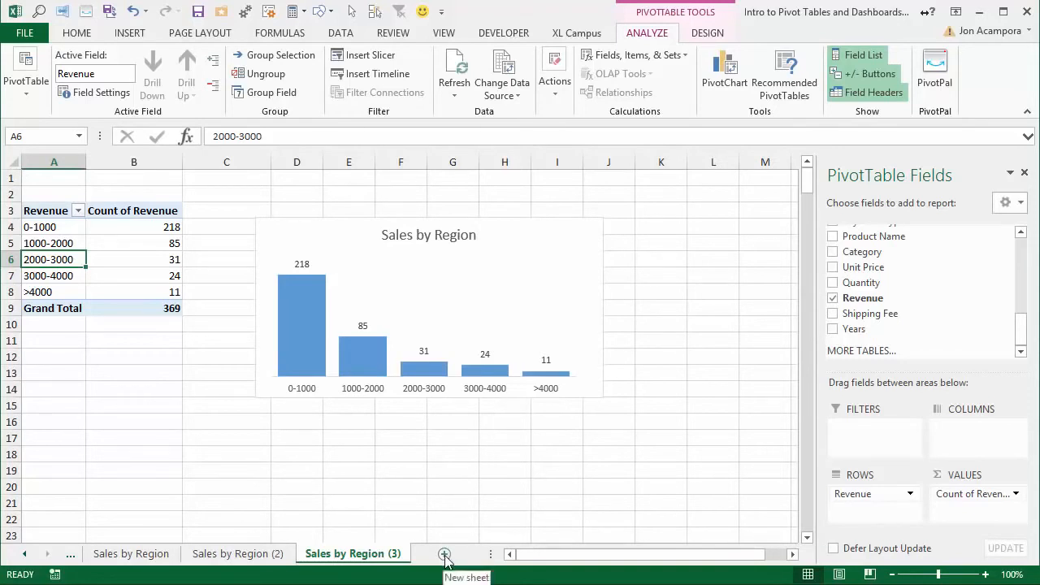
Insert a new blank worksheet after the Sales by Region (3) sheet
key("shift+F11")
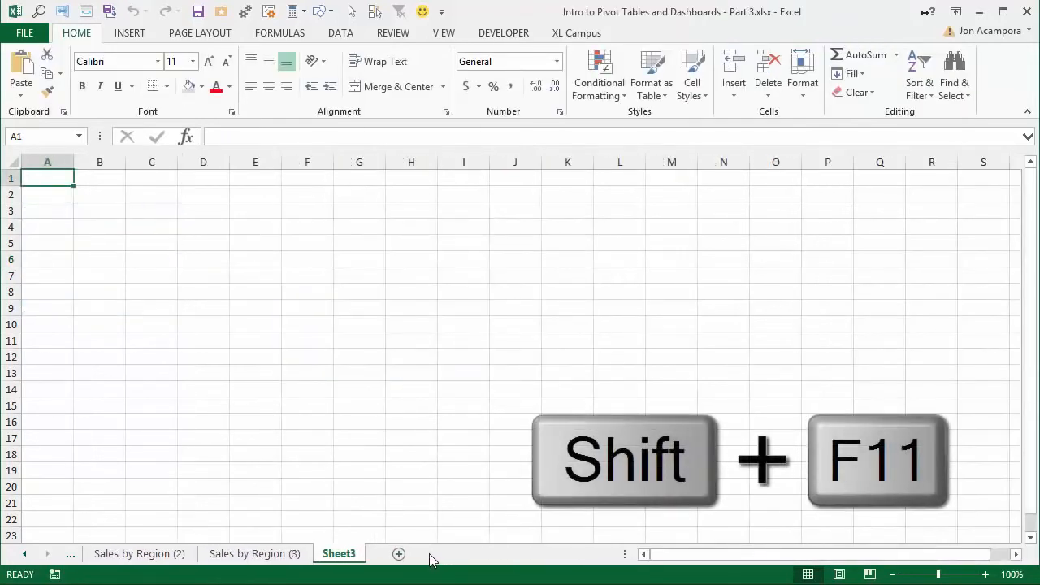
Rename the new sheet as Dashboard and fill all of its cells with light gray
double_click(339, 555)
type("Dashboard")
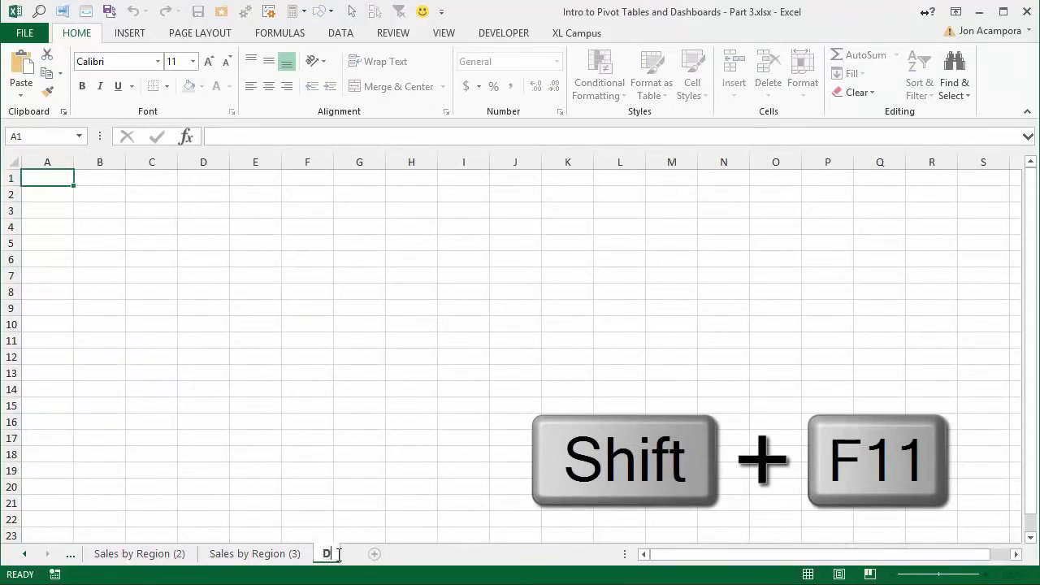
key("Return")
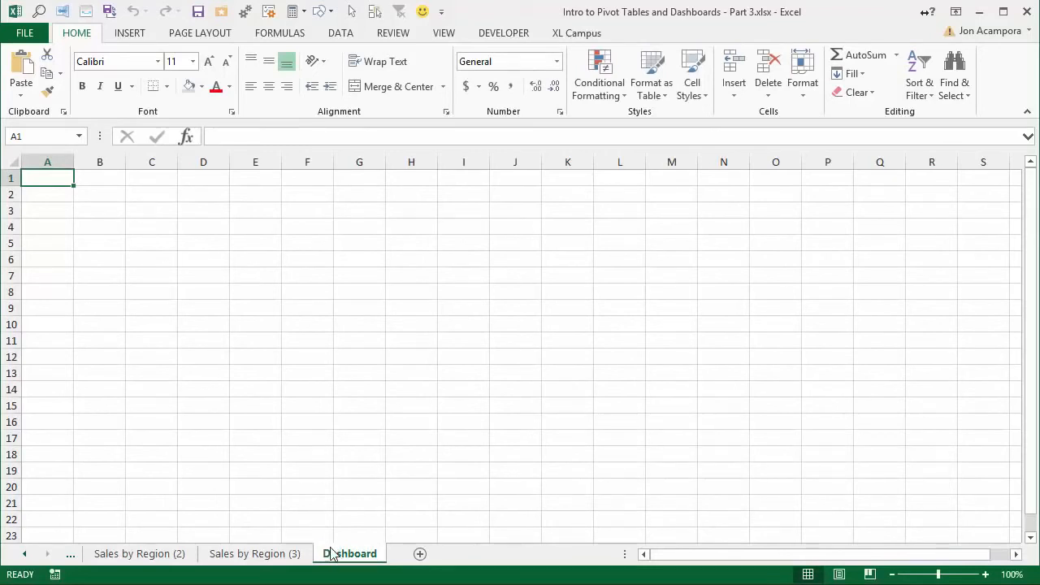
left_click(11, 162)
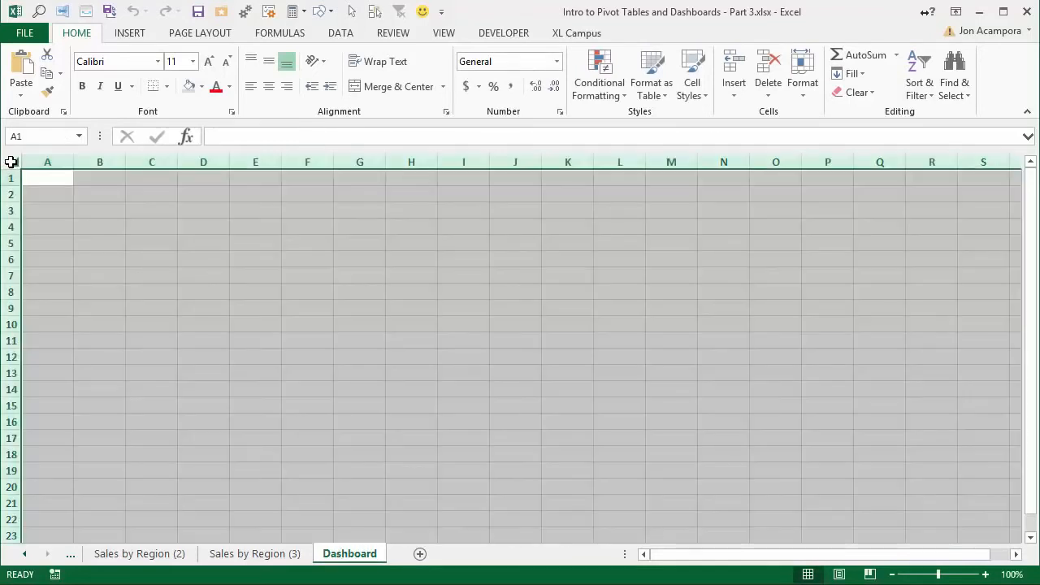
left_click(191, 87)
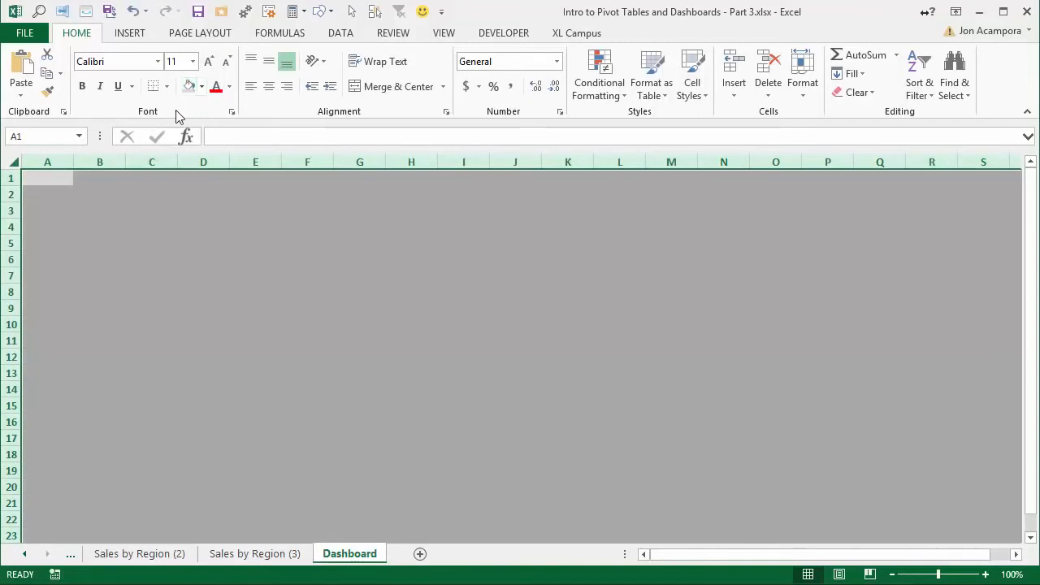
left_click(82, 191)
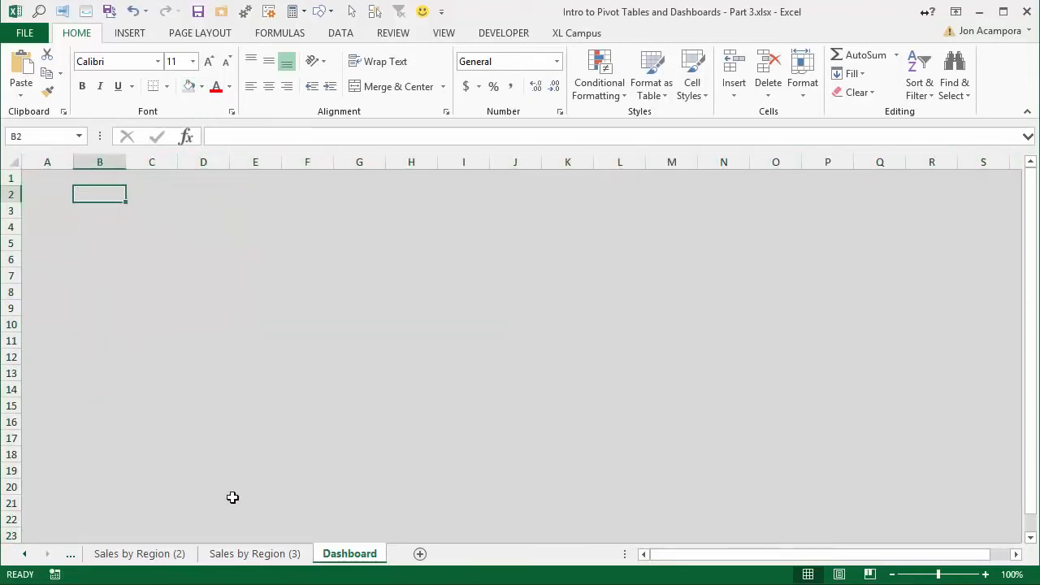
Copy the revenue distribution chart from the Sales by Region (3) sheet and paste it onto the Dashboard sheet
left_click(252, 555)
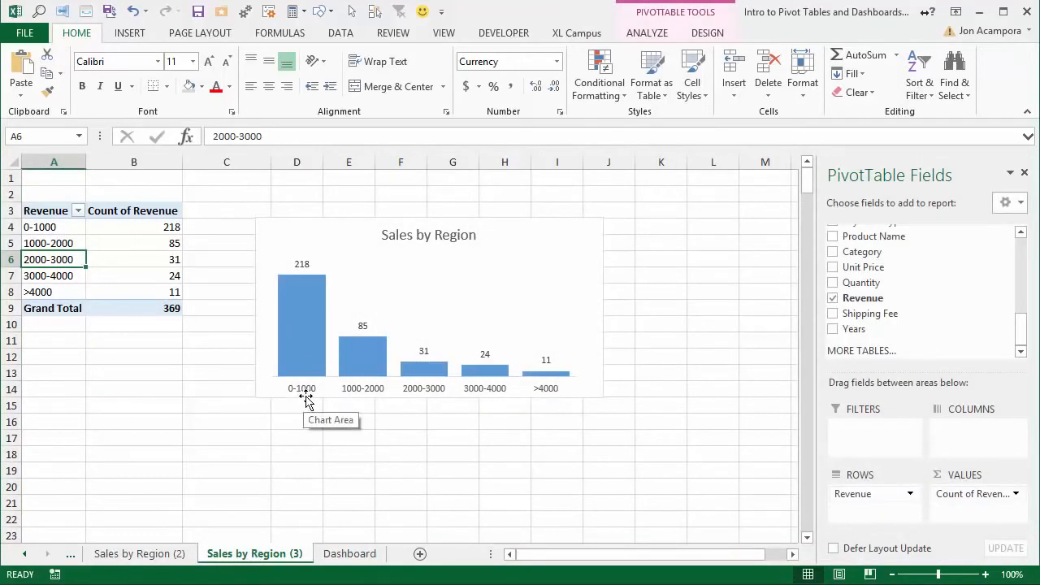
right_click(307, 398)
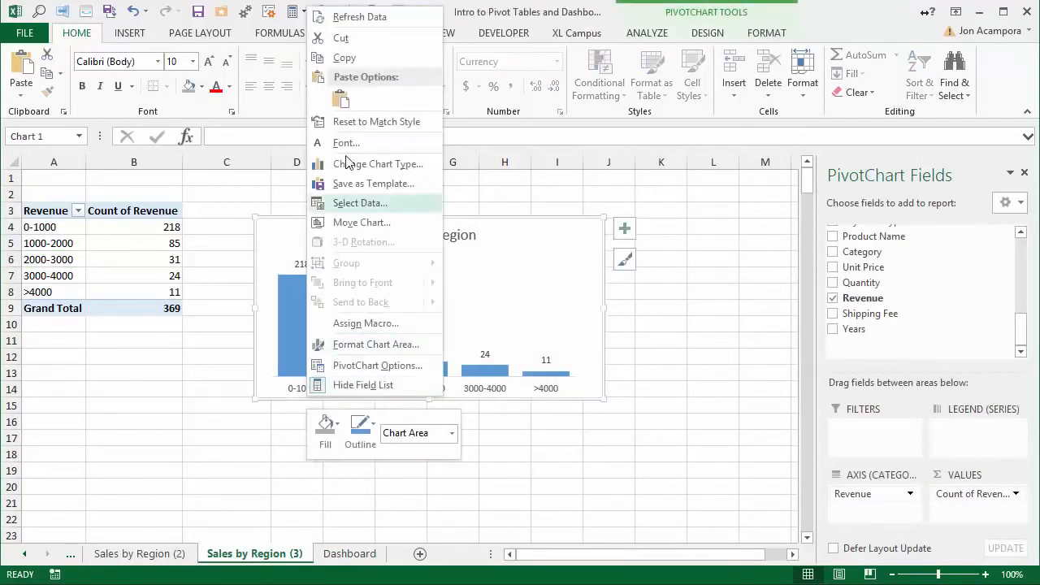
left_click(341, 58)
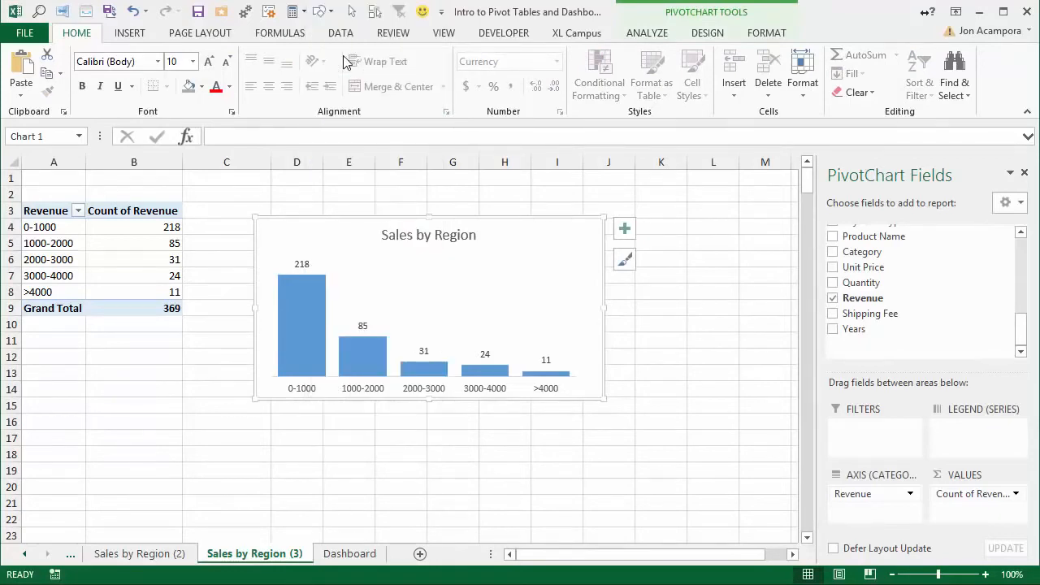
left_click(350, 554)
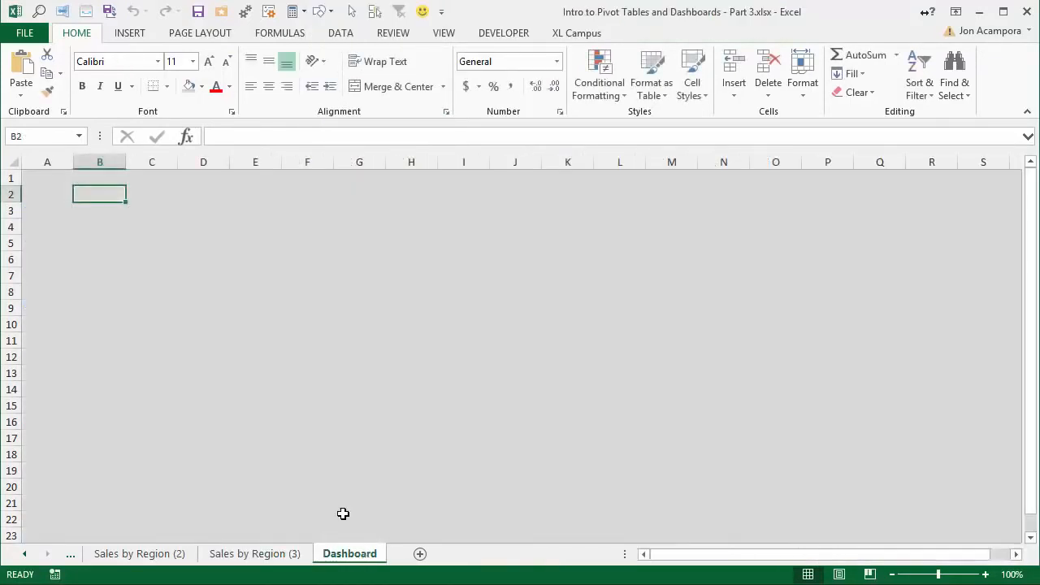
right_click(102, 219)
left_click(132, 290)
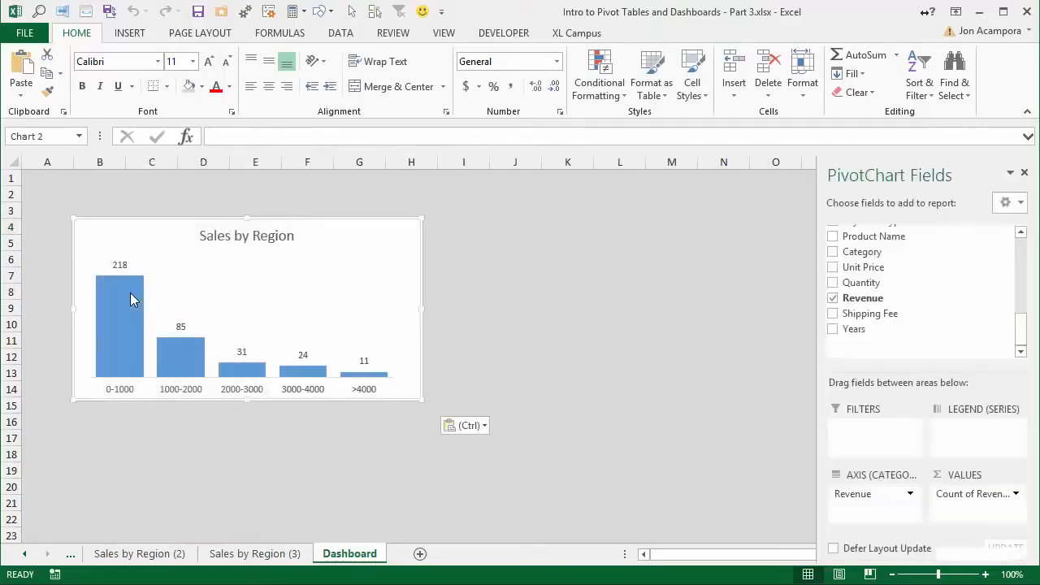
left_click(211, 307)
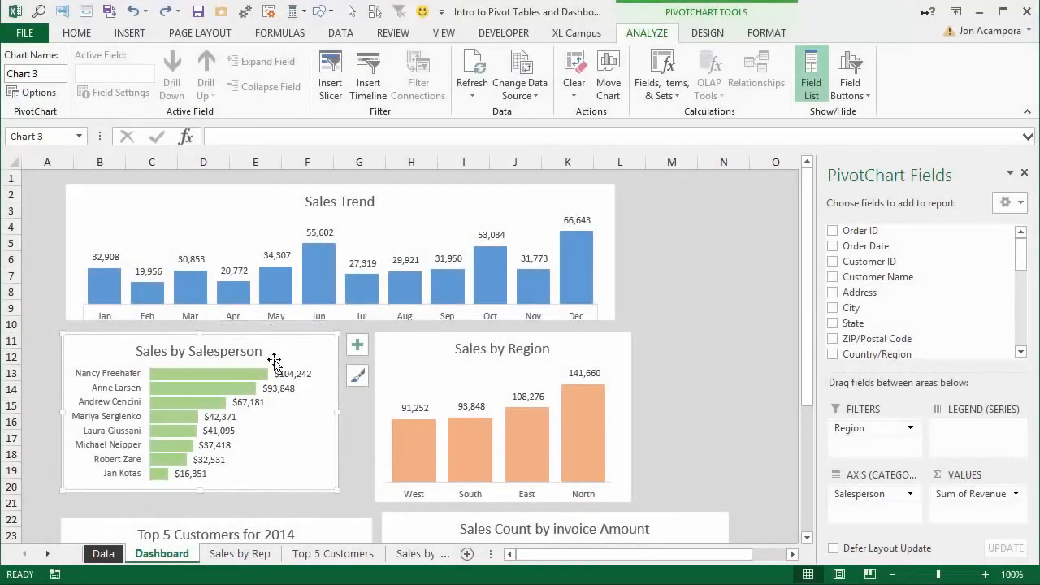
Set the width of the Sales by Salesperson chart to 3.5"
scroll(323, 351, "down", 1)
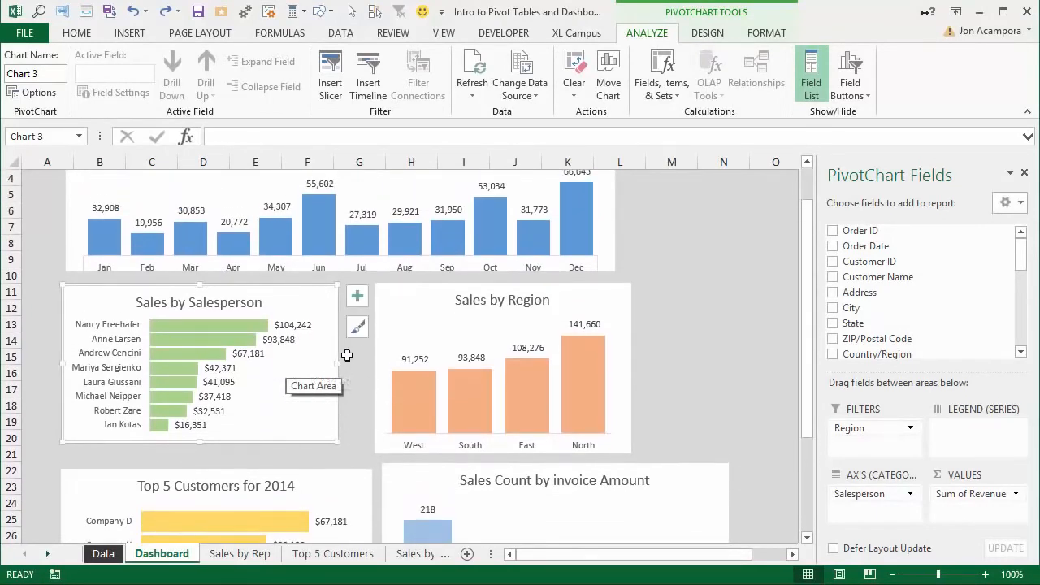
scroll(349, 354, "down", 1, "ctrl")
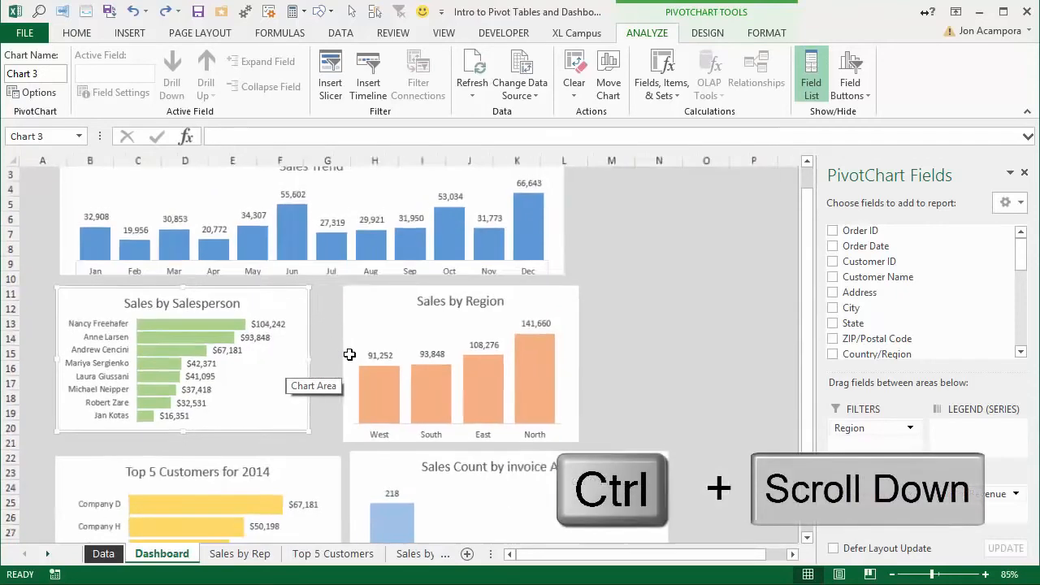
scroll(350, 355, "down", 1, "ctrl")
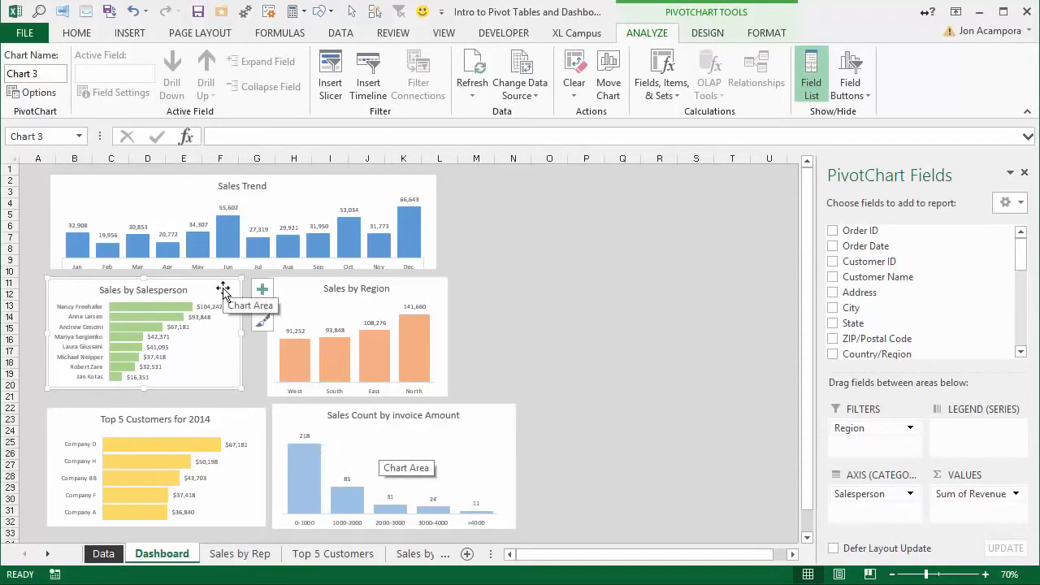
left_click(767, 34)
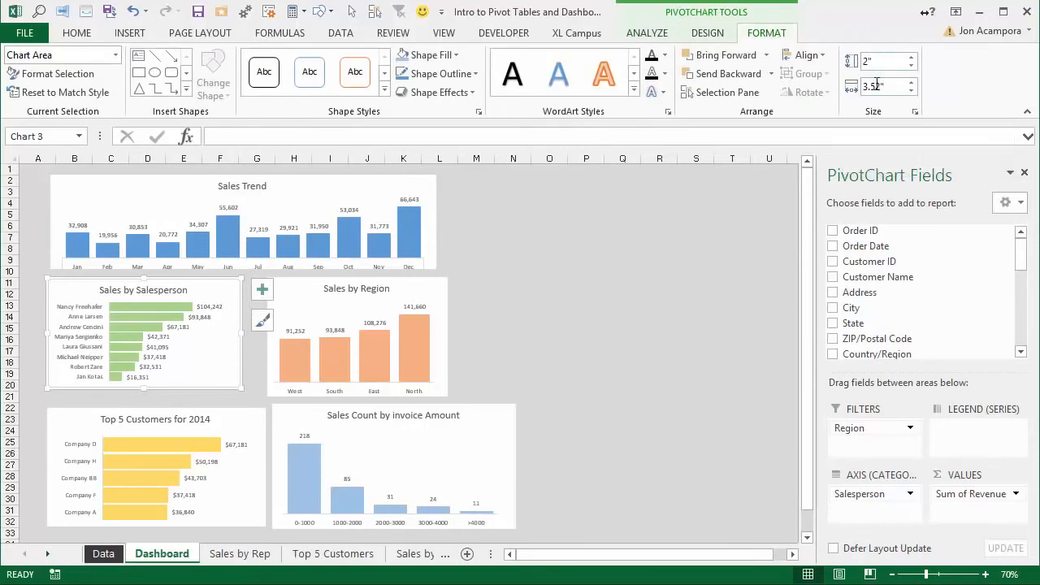
left_click(885, 86)
type("3.5")
key("Return")
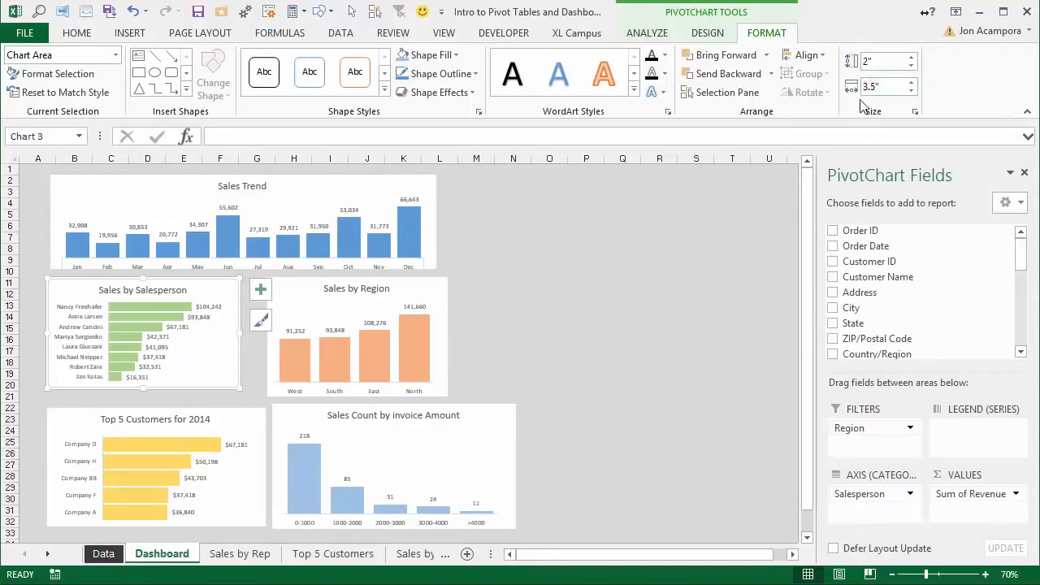
Set the Sales by Region, Sales Count by invoice Amount and Top 5 Customers charts to 2" high and 3.5" wide
left_click(437, 280)
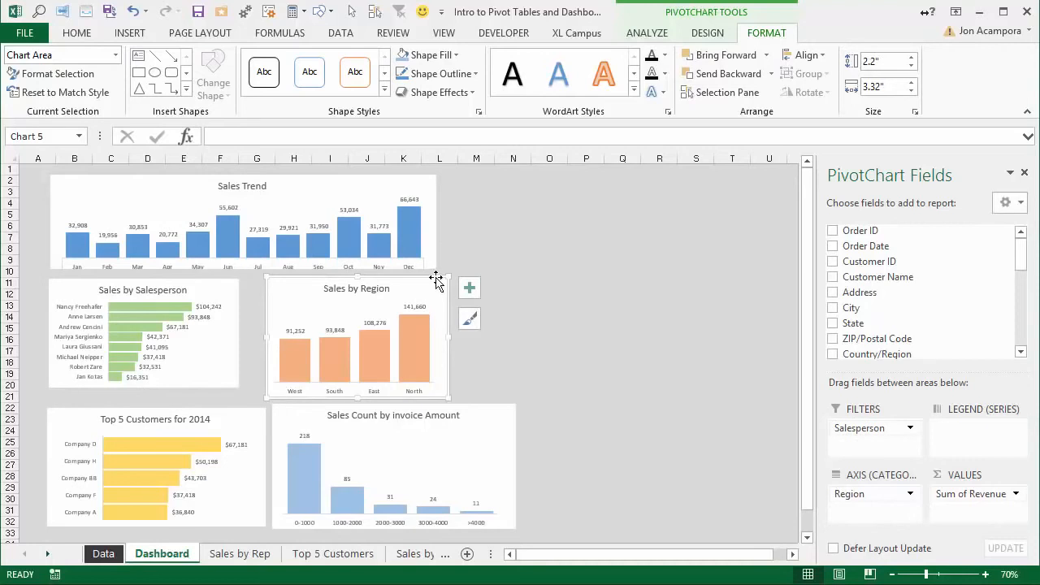
left_click(299, 429, "ctrl")
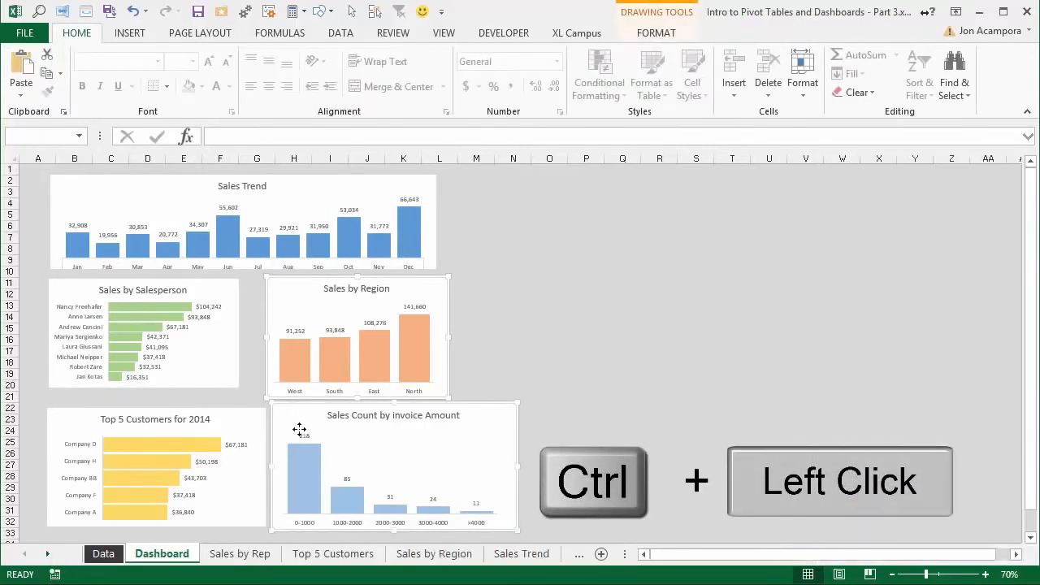
left_click(243, 416, "ctrl")
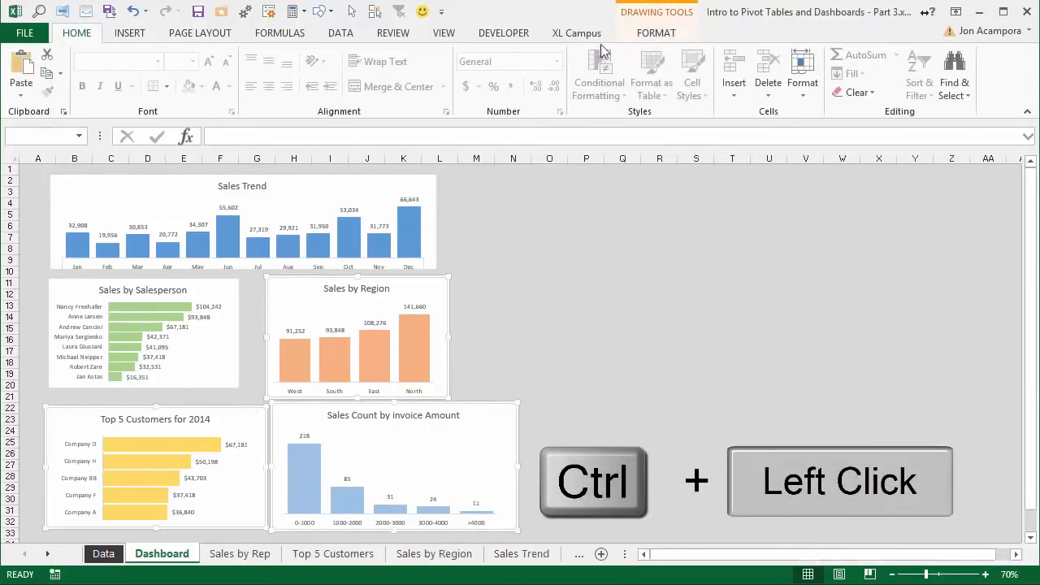
left_click(657, 33)
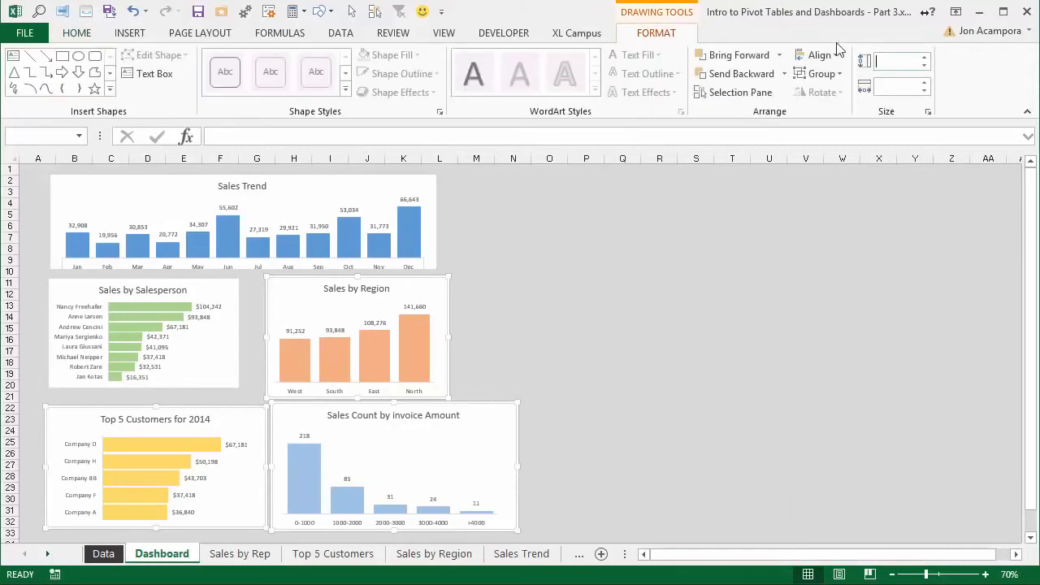
type("2")
key("Return")
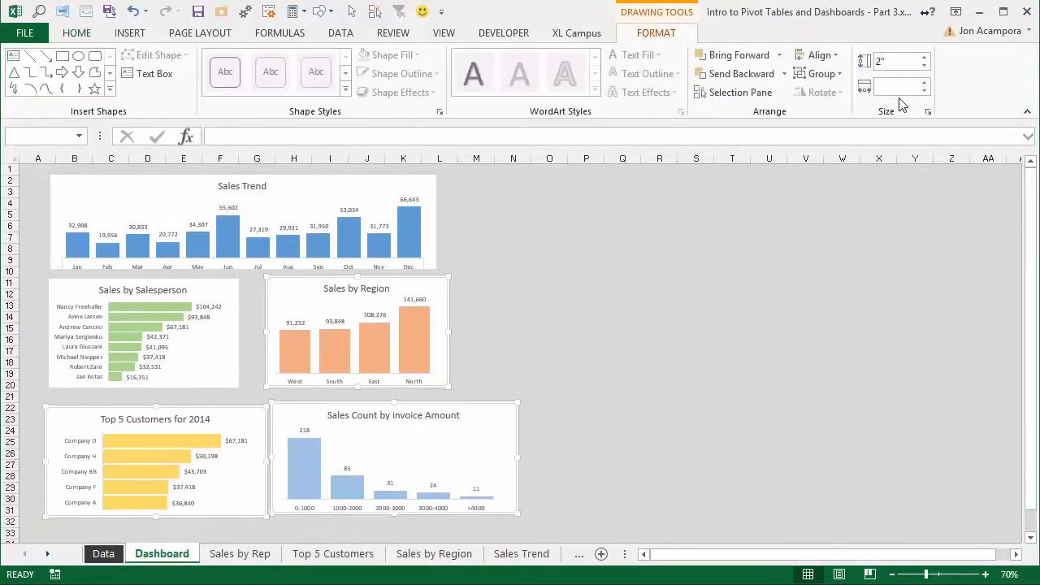
key("Return")
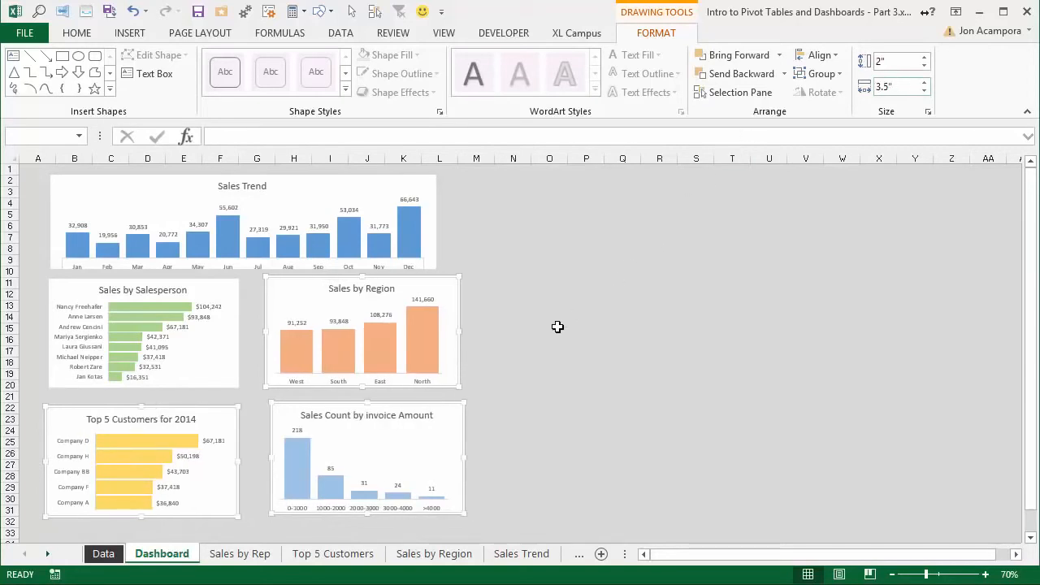
left_click(514, 338)
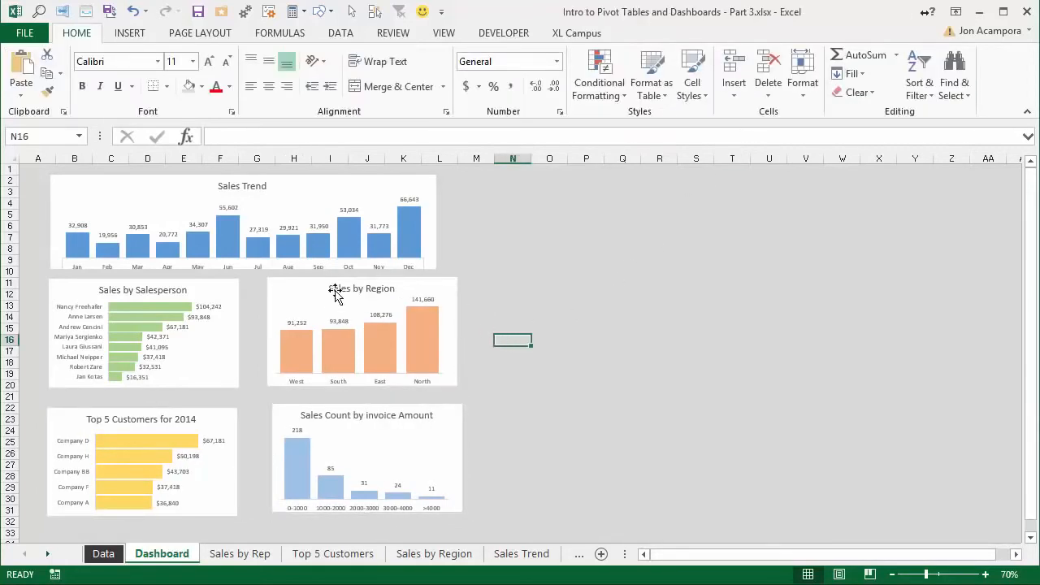
Left-align the Sales by Region and Sales Count by invoice Amount charts and move both closer to the charts beside them
left_click(309, 295)
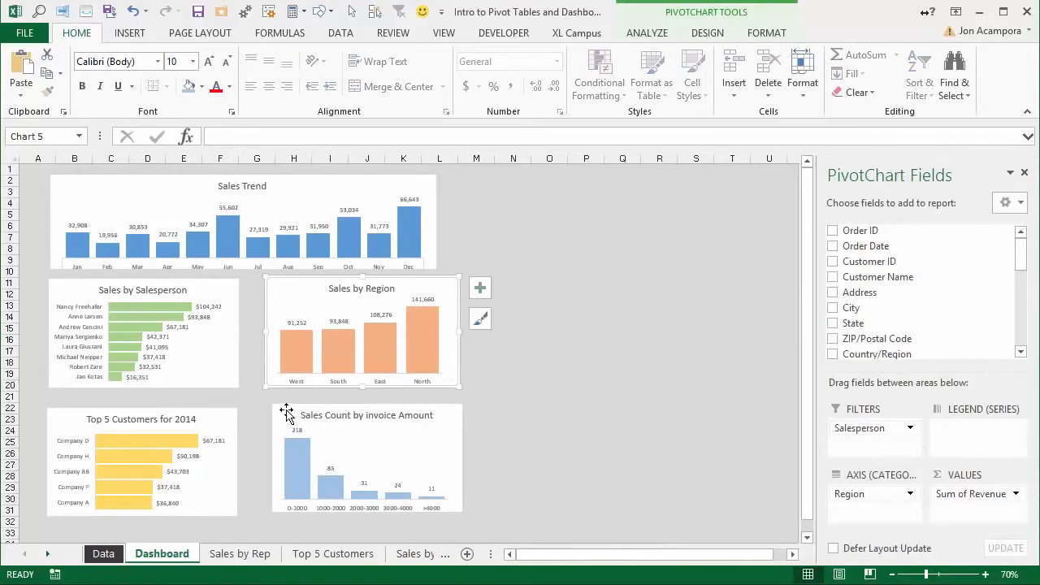
left_click(285, 409, "ctrl")
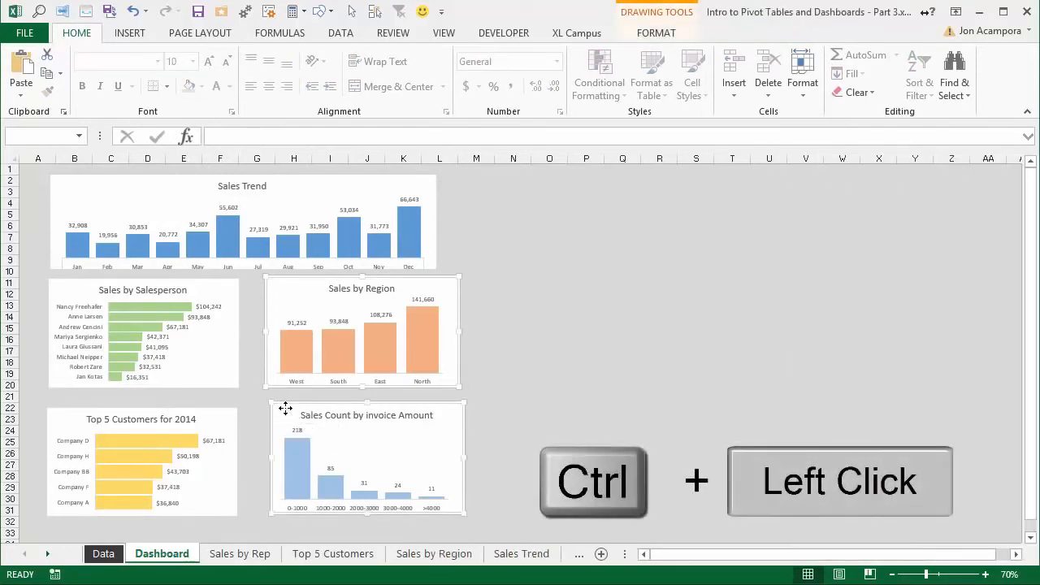
left_click(655, 36)
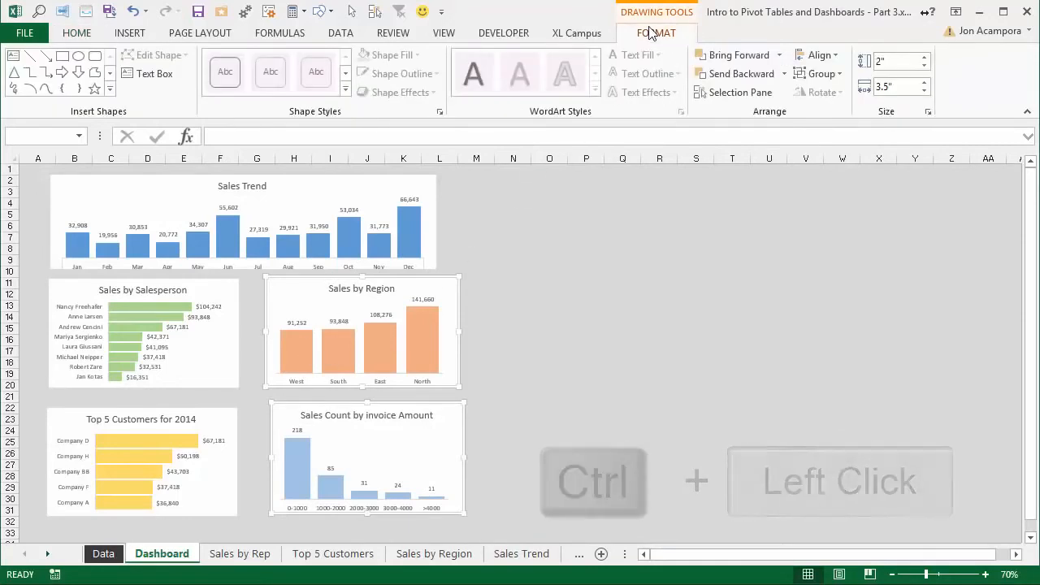
left_click(816, 55)
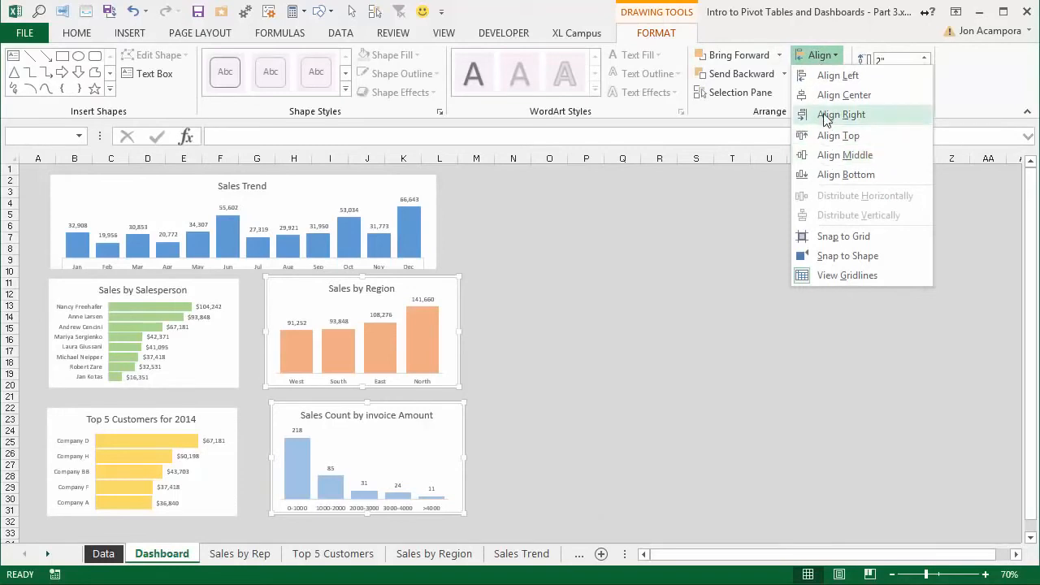
left_click(830, 75)
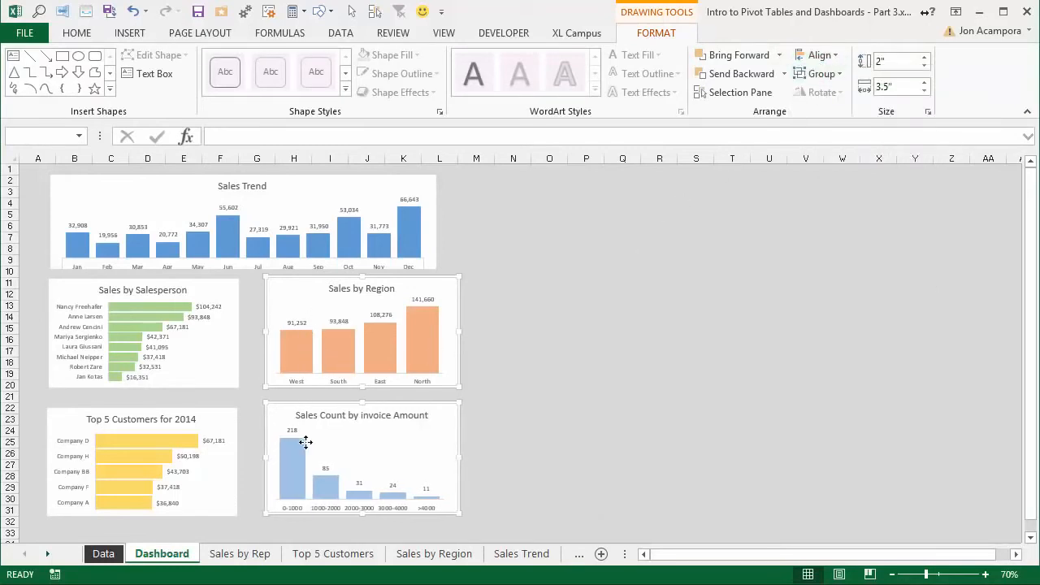
left_click_drag(308, 306, 289, 307)
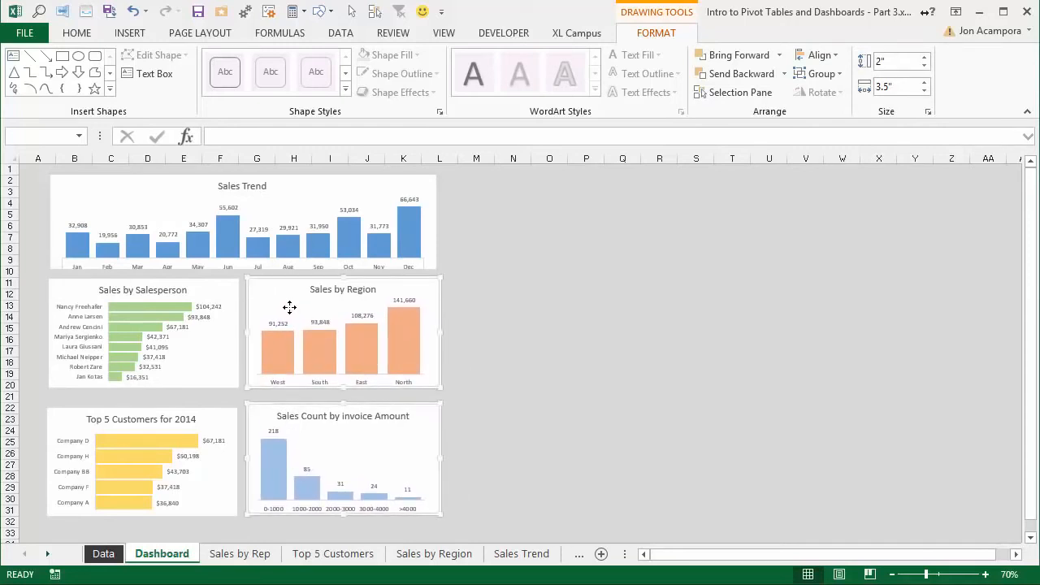
Try widening column H beneath the charts, and undo the change
left_click(448, 193)
left_click_drag(319, 161, 349, 156)
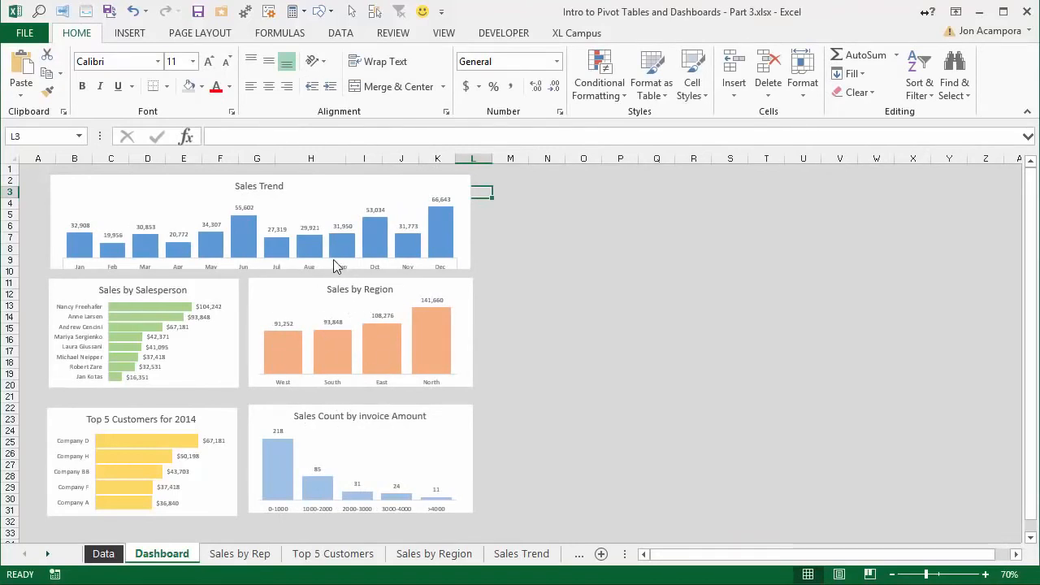
key("ctrl+z")
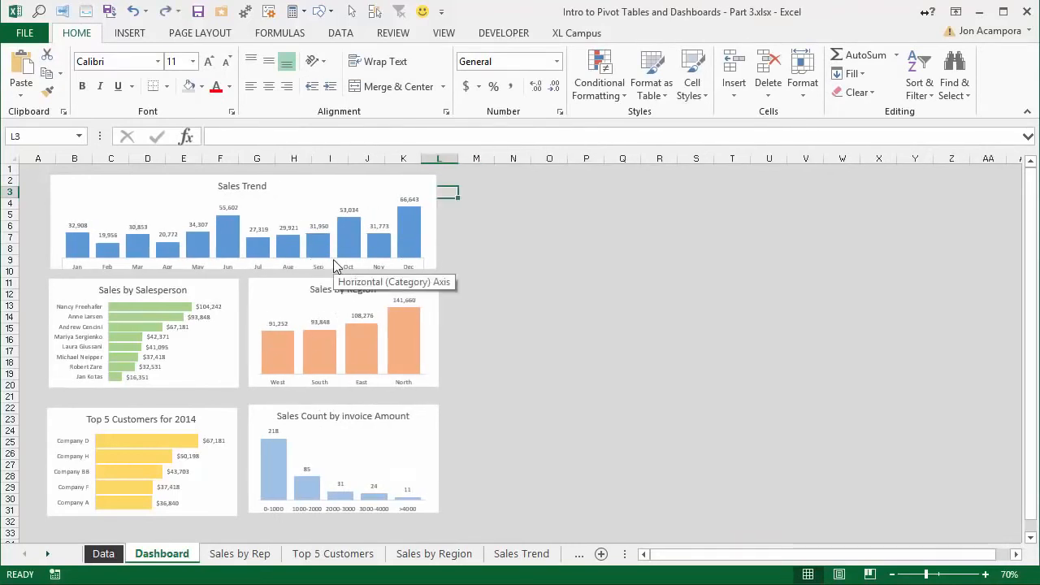
Set all five dashboard charts to not move or size with cells, and widen column H slightly beneath them
left_click(317, 183, "ctrl")
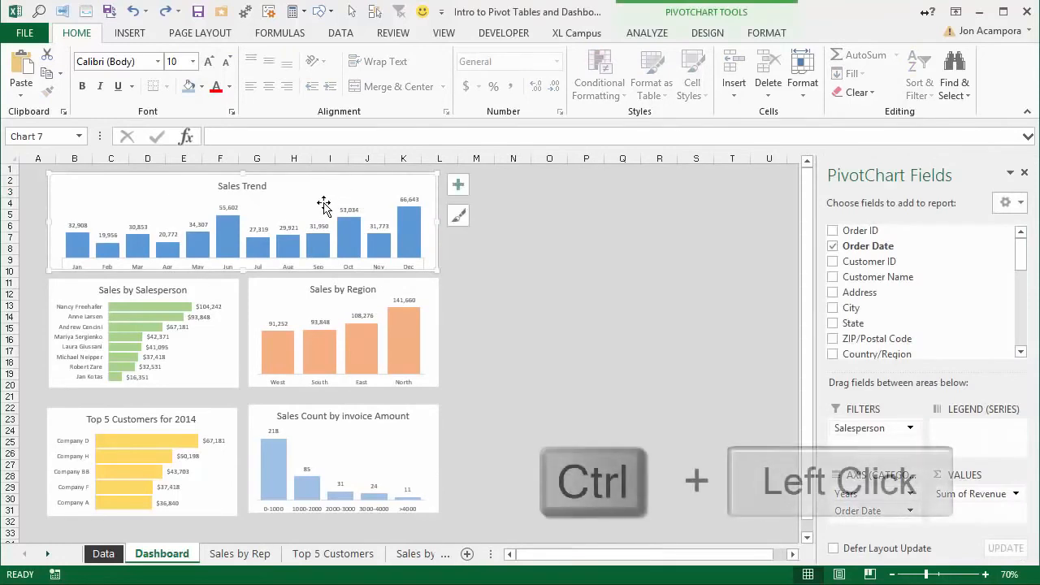
left_click(301, 287, "ctrl")
left_click(235, 296, "ctrl")
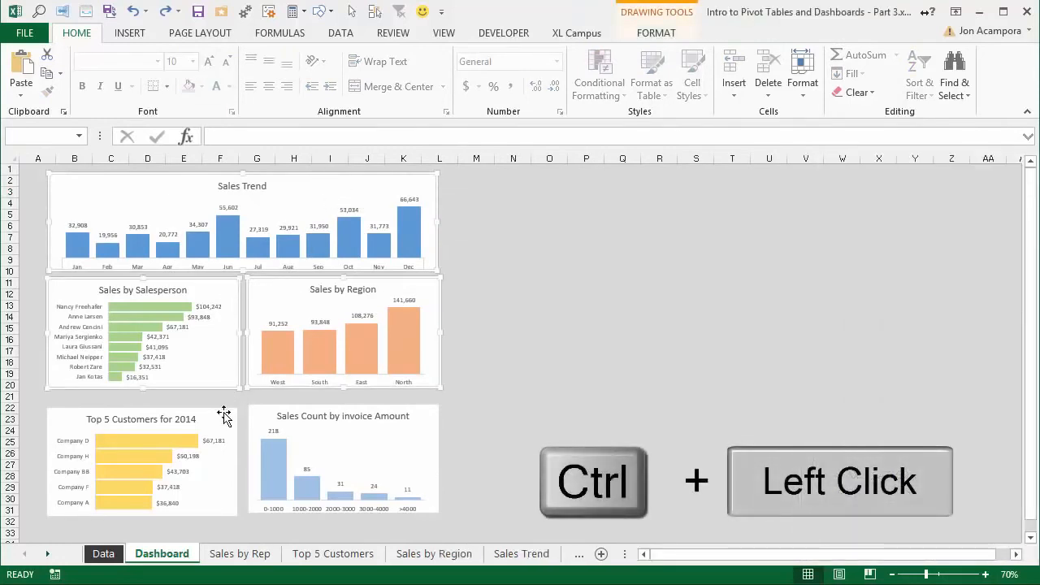
left_click(224, 416, "ctrl")
left_click(273, 414, "ctrl")
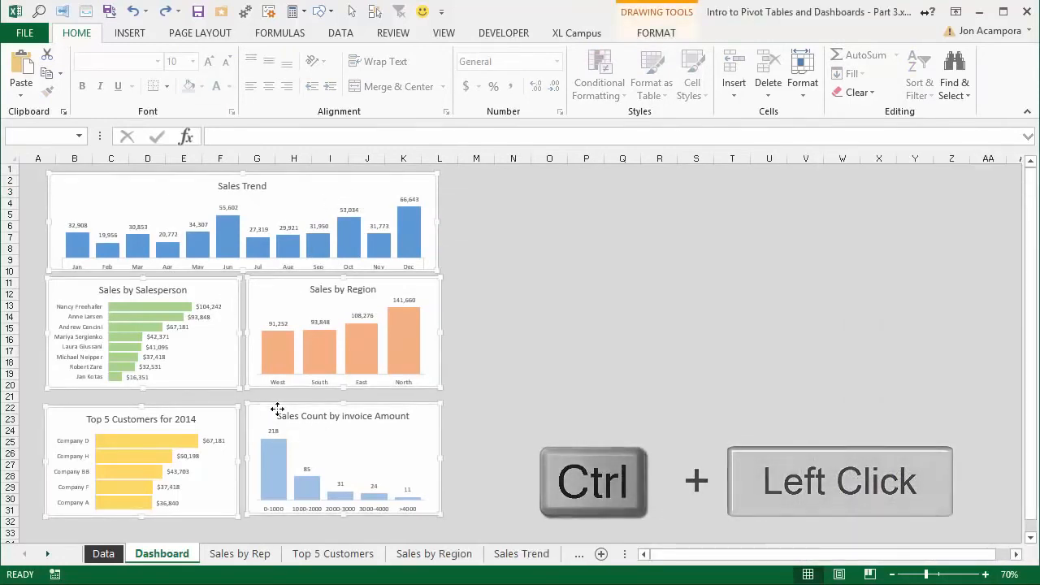
left_click(646, 36)
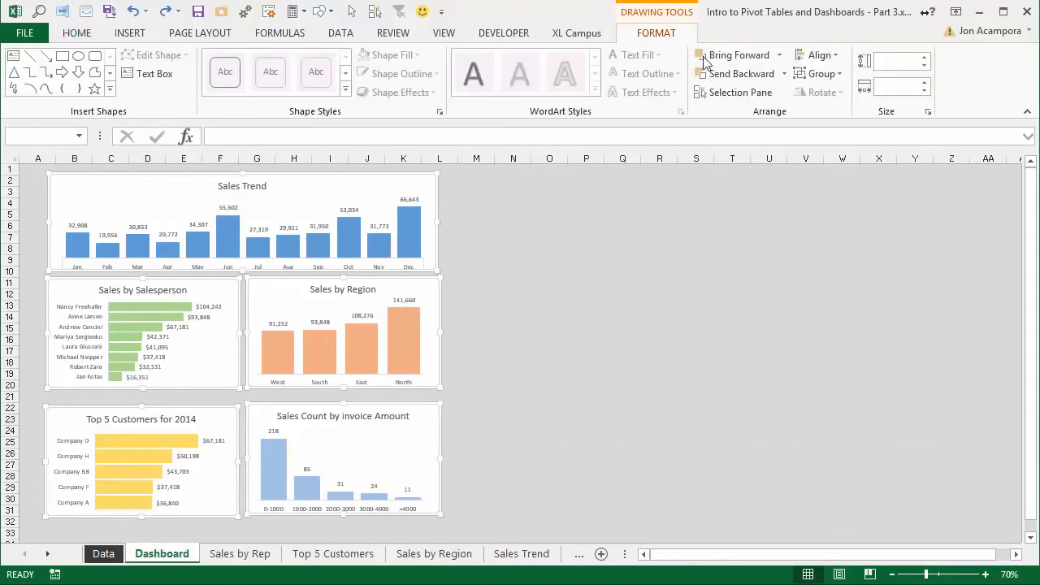
left_click(928, 113)
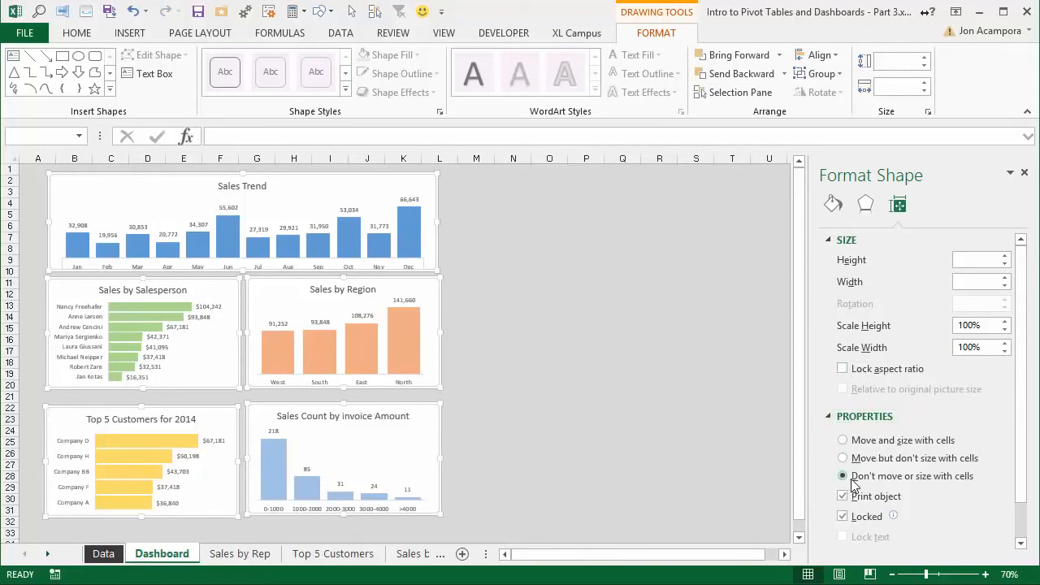
left_click(474, 292)
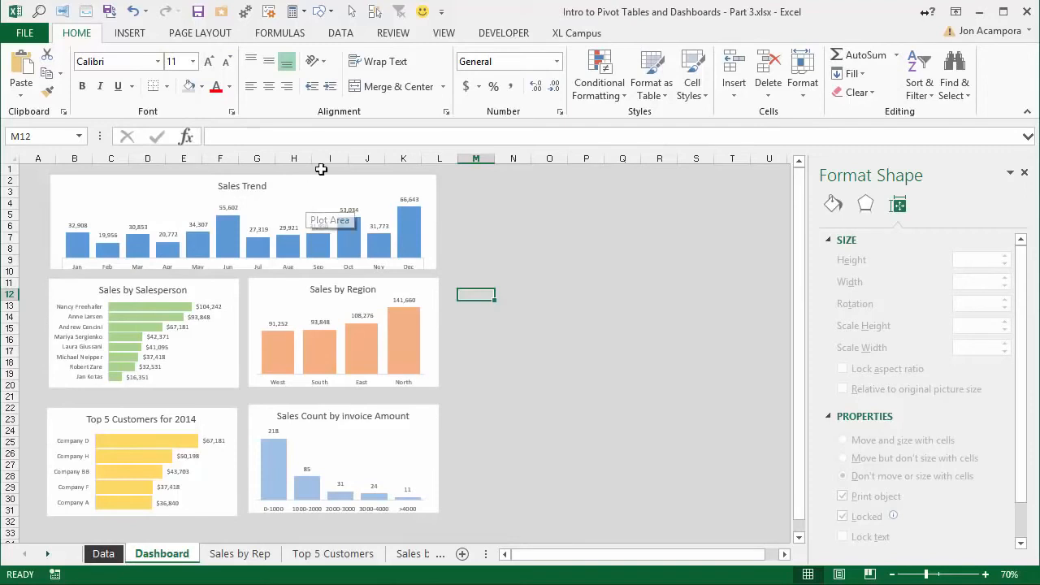
mouse_move(312, 157)
left_mouse_down()
mouse_move(343, 158)
mouse_move(317, 160)
left_mouse_up()
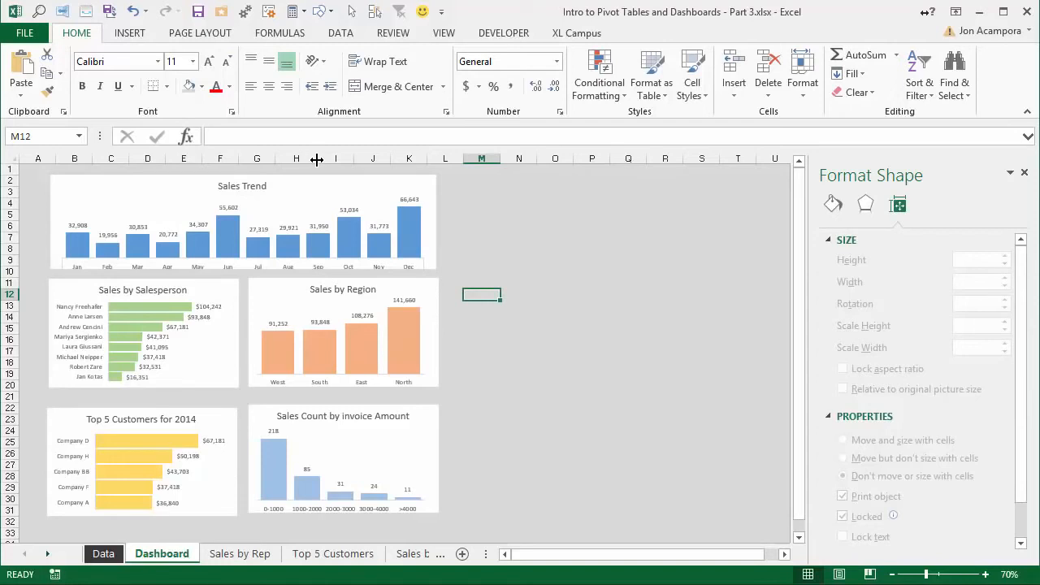
Insert Salesperson and Region slicers for the Sales Trend chart and place them beside the charts, with Salesperson above Region
left_click(323, 183)
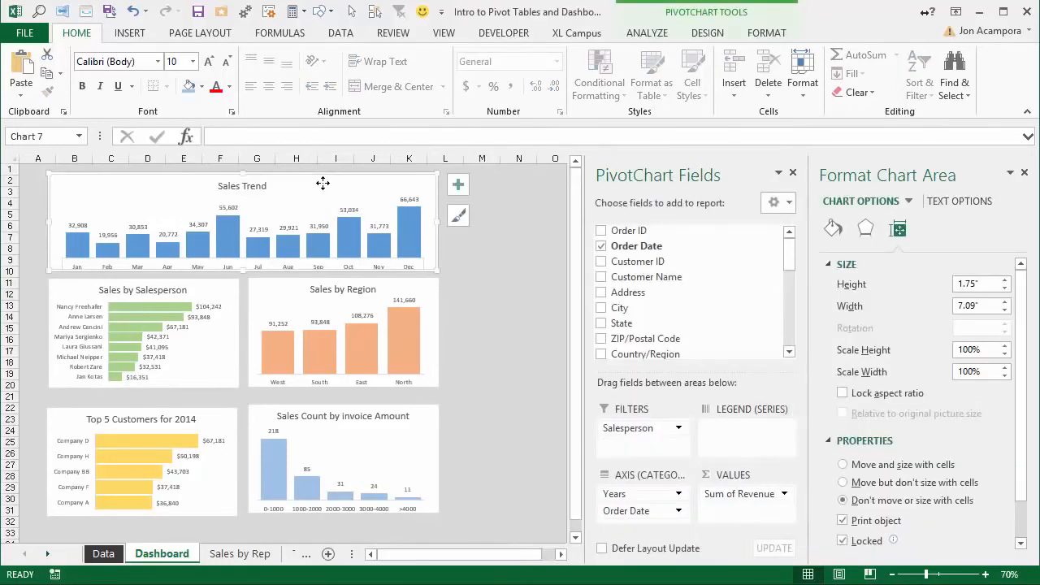
left_click(131, 34)
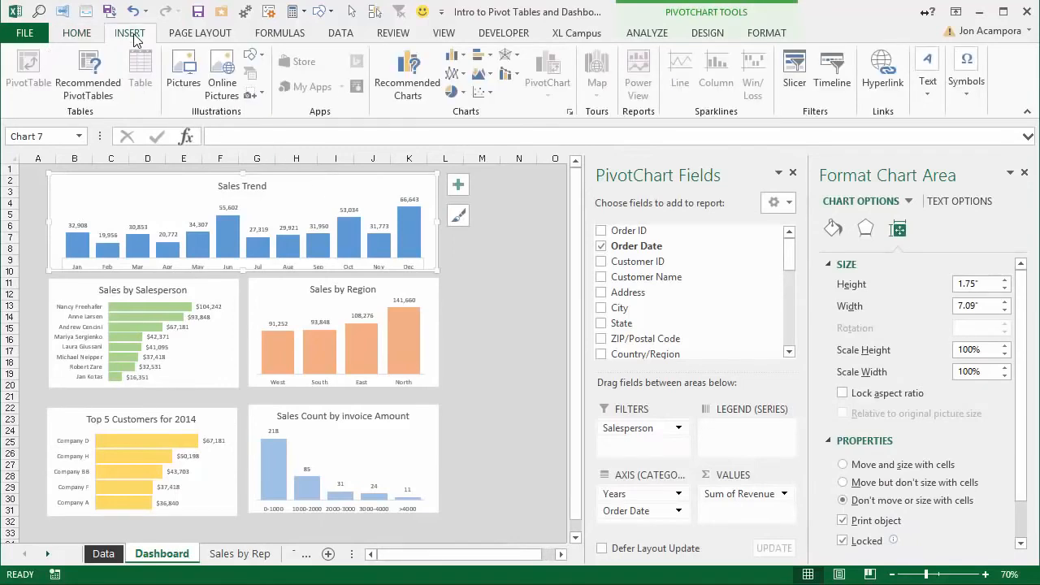
left_click(785, 66)
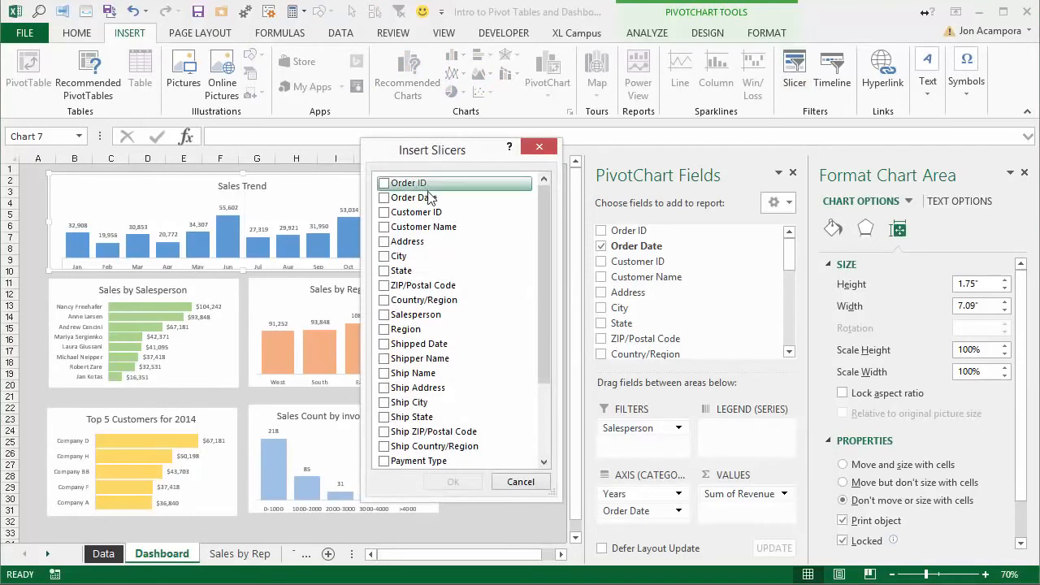
left_click(387, 317)
left_click(386, 333)
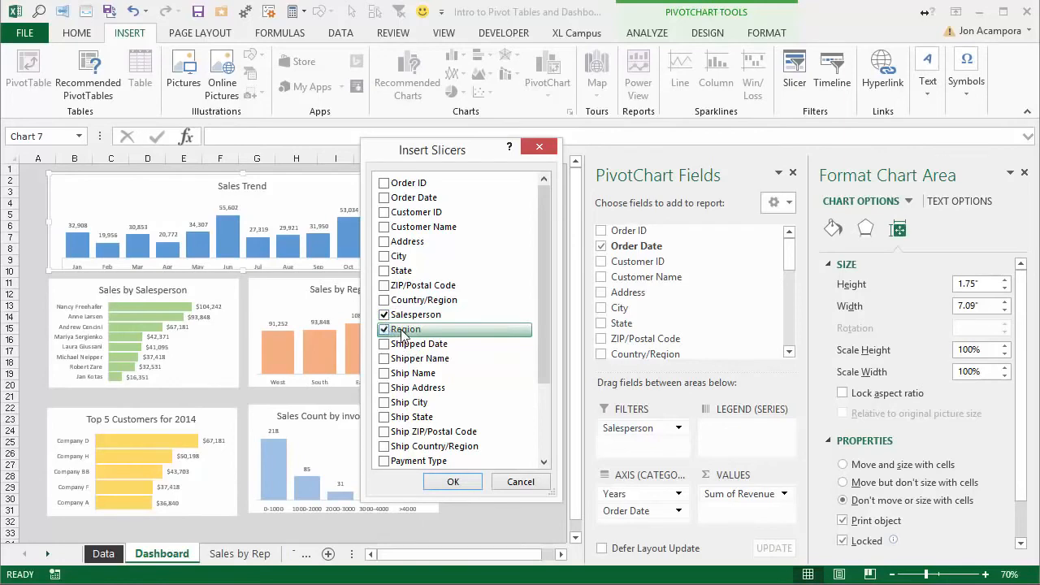
left_click(453, 482)
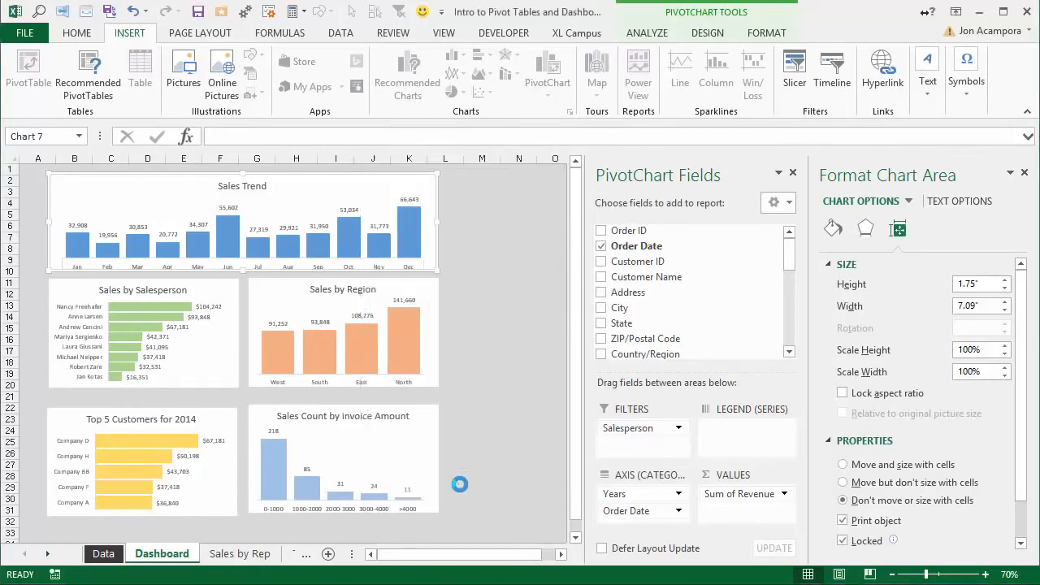
left_click_drag(328, 299, 526, 349)
left_click_drag(293, 271, 519, 178)
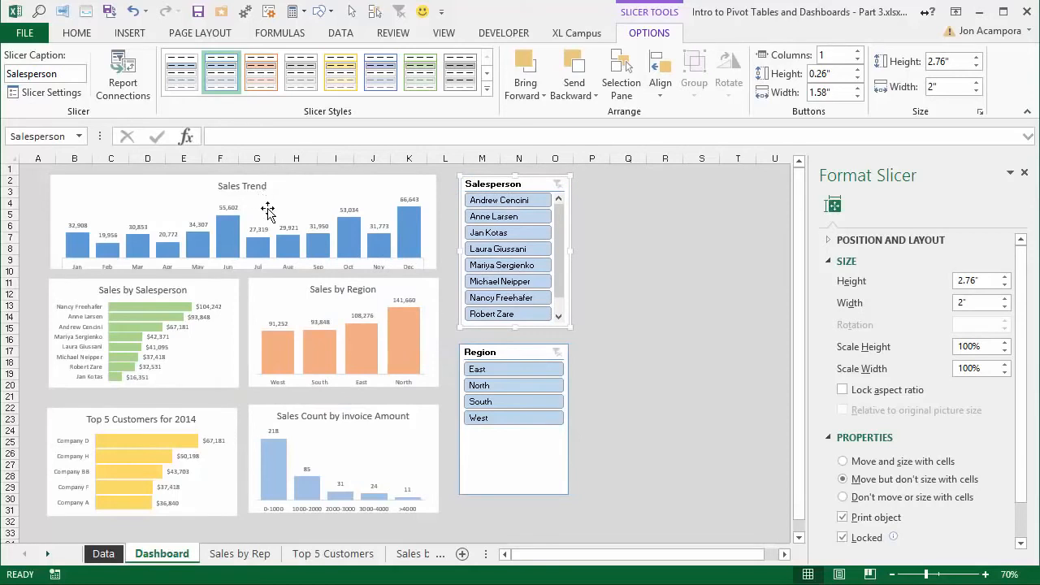
Filter the Sales Trend chart by the second, third and fourth salespeople in turn using the Salesperson slicer
left_click(498, 217)
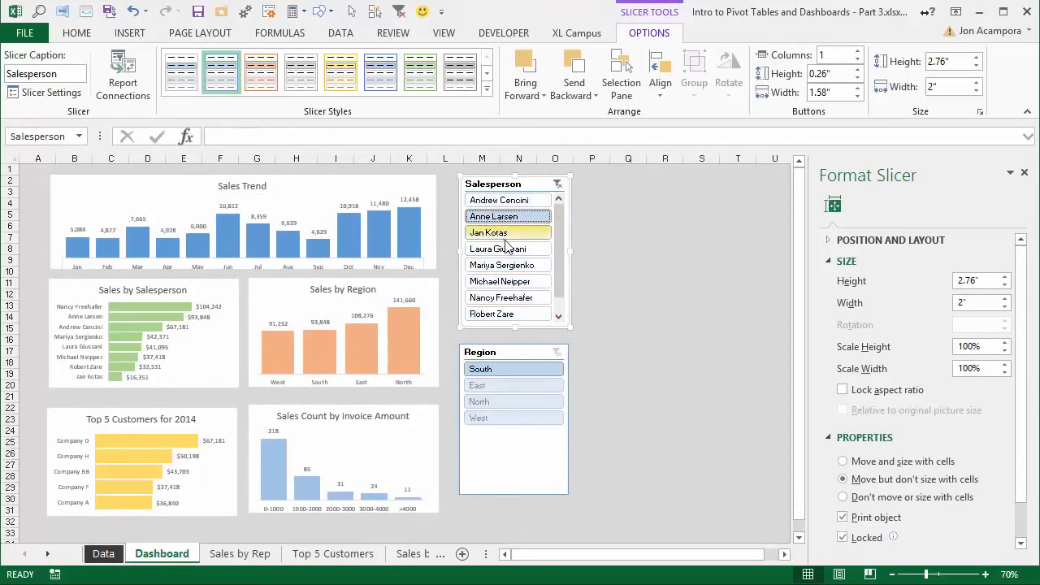
left_click(491, 232)
left_click(497, 249)
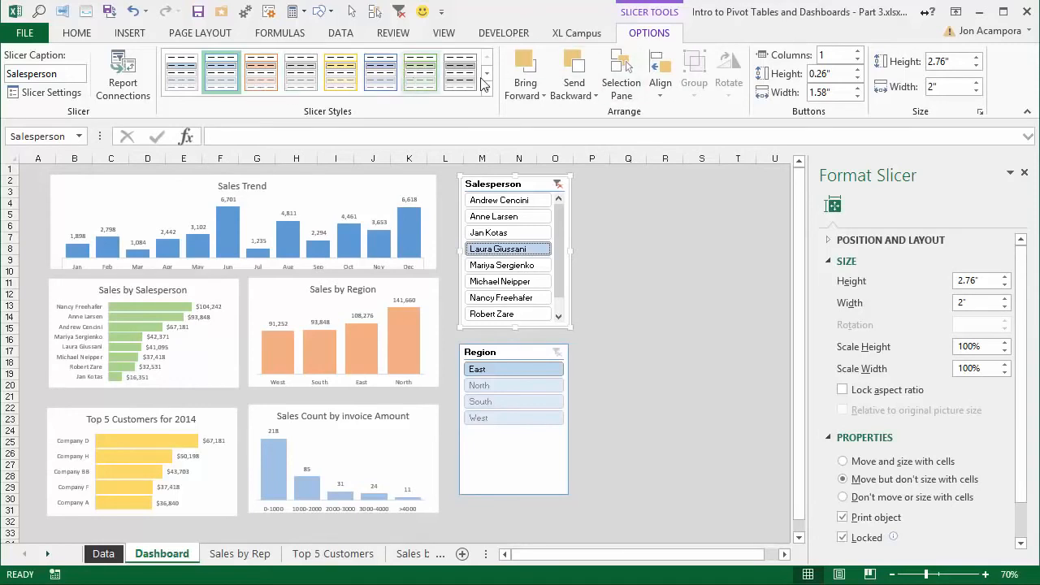
Try three button columns in the Salesperson slicer, return to one column, and resize the slicer to about 2.87" high and 1.96" wide
left_click(858, 50)
left_click(858, 50)
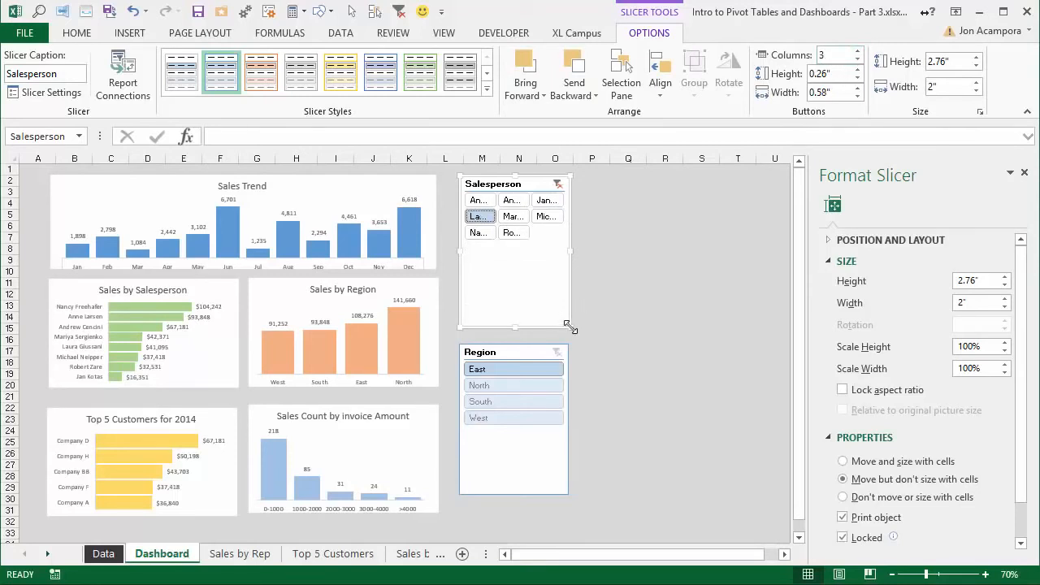
mouse_move(572, 328)
left_mouse_down()
mouse_move(674, 307)
mouse_move(631, 332)
mouse_move(570, 333)
left_mouse_up()
left_click(858, 60)
left_click(858, 61)
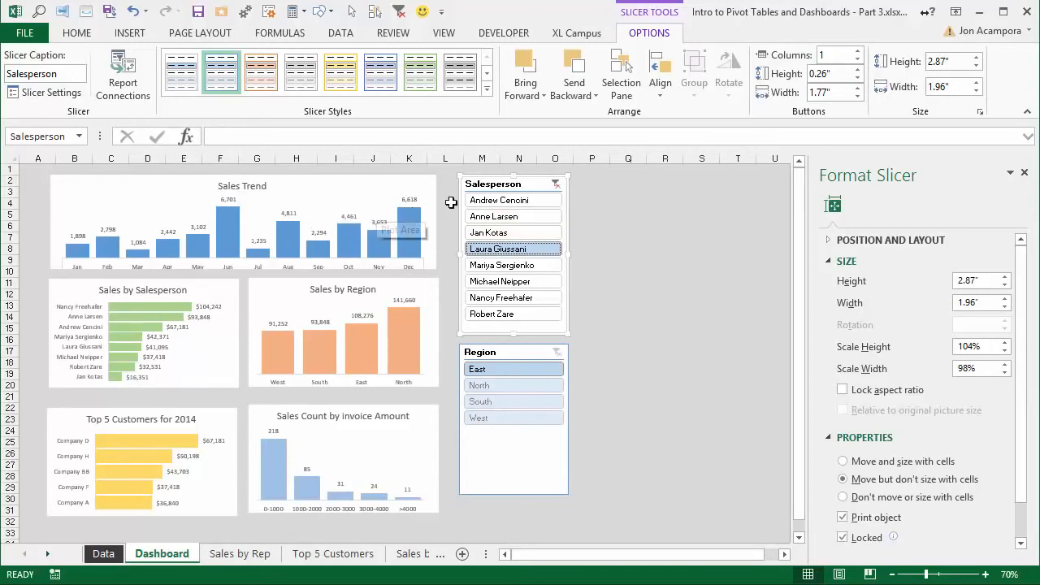
Connect the Salesperson slicer to the Sales by Invoice Amount, Sales by Region, Sales by Rep and Top 5 Customers PivotTables as well
right_click(513, 227)
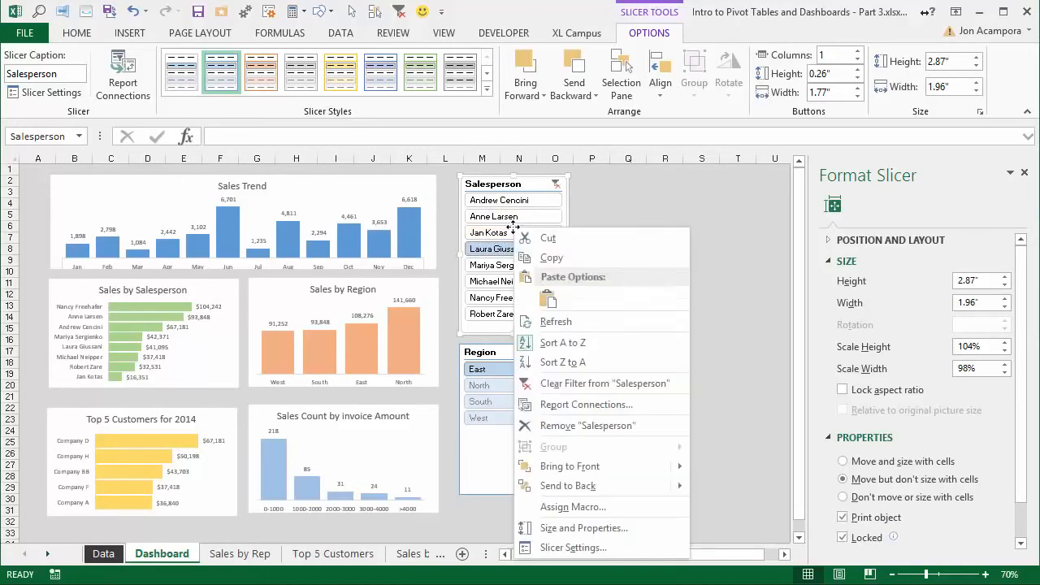
left_click(565, 405)
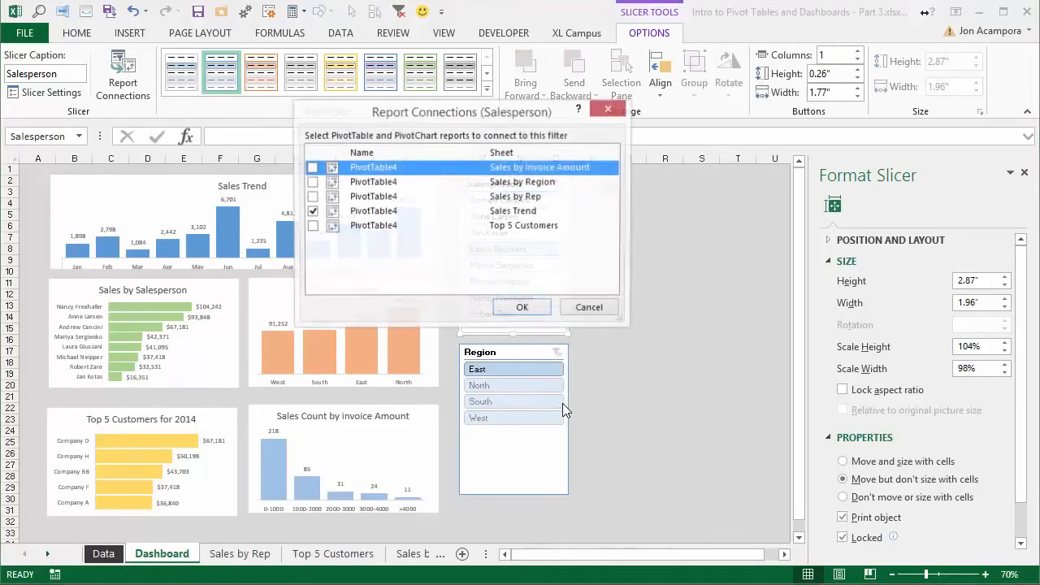
left_click(312, 168)
left_click(311, 182)
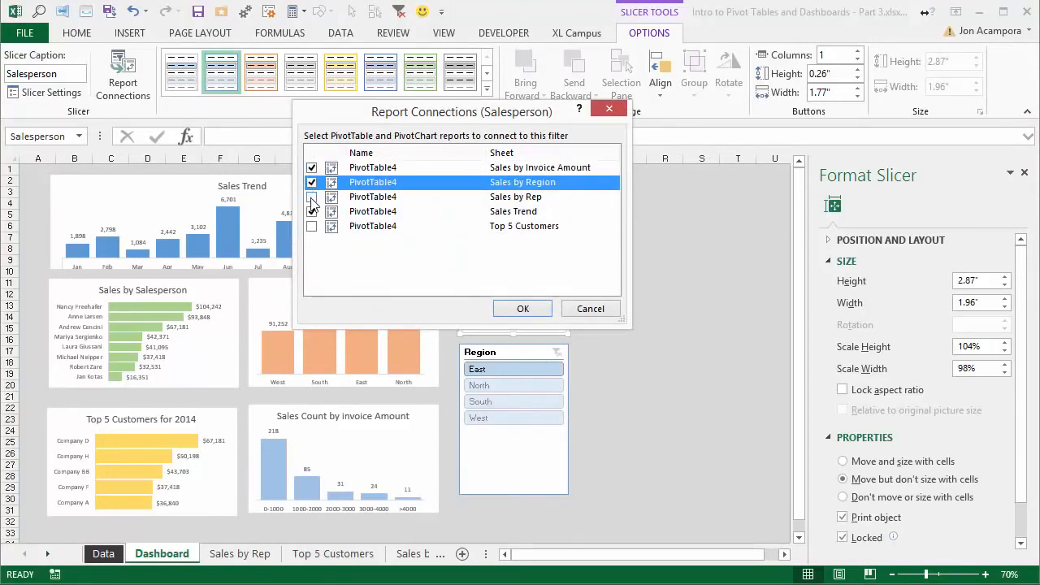
left_click(311, 197)
left_click(311, 227)
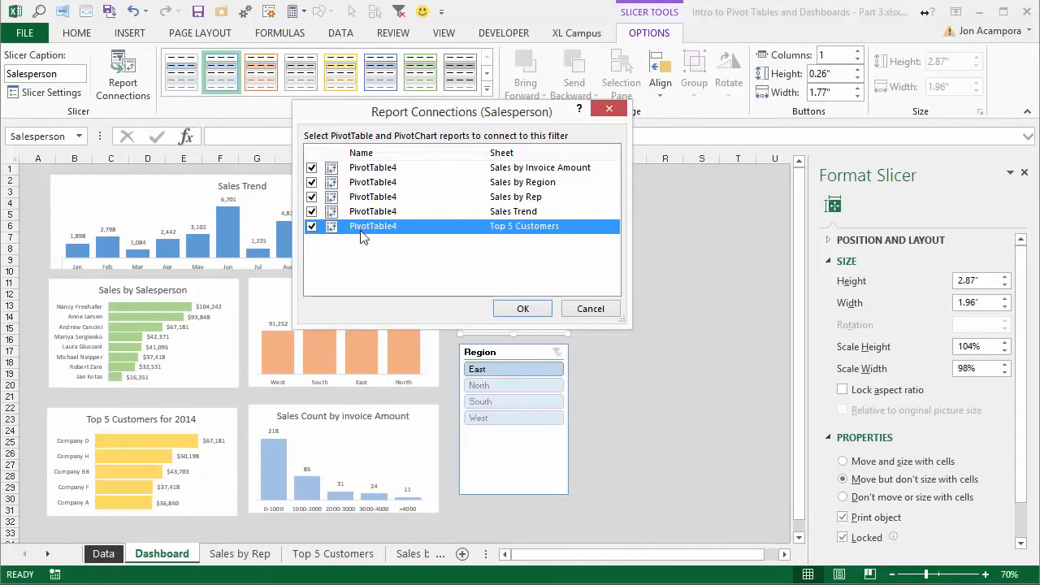
left_click(524, 309)
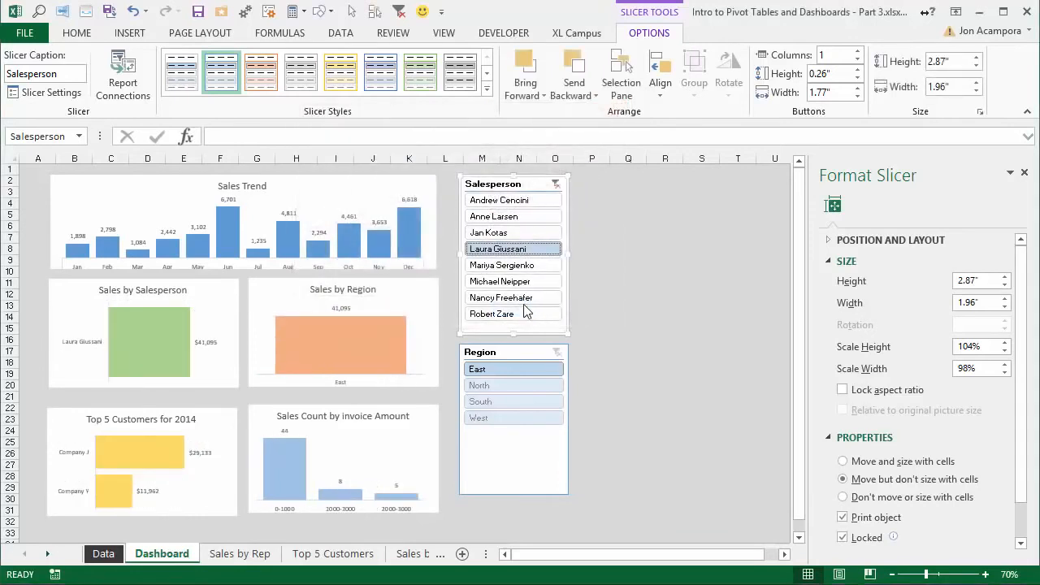
Filter the dashboard by individual salespeople in turn, ending with the second through sixth salespeople selected together in the Salesperson slicer
left_click(496, 216)
left_click(503, 233)
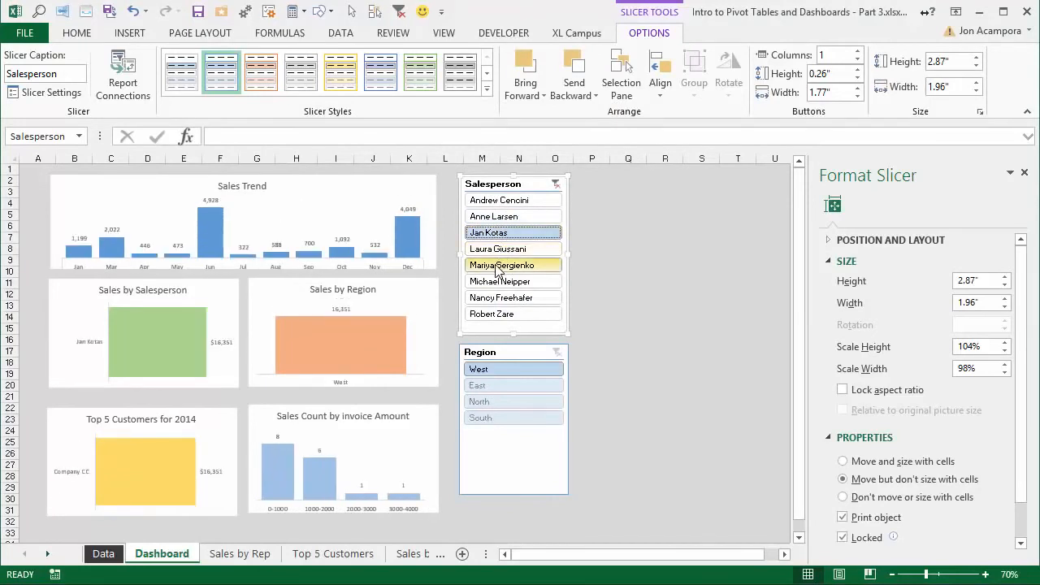
left_click(499, 265)
left_click(498, 282)
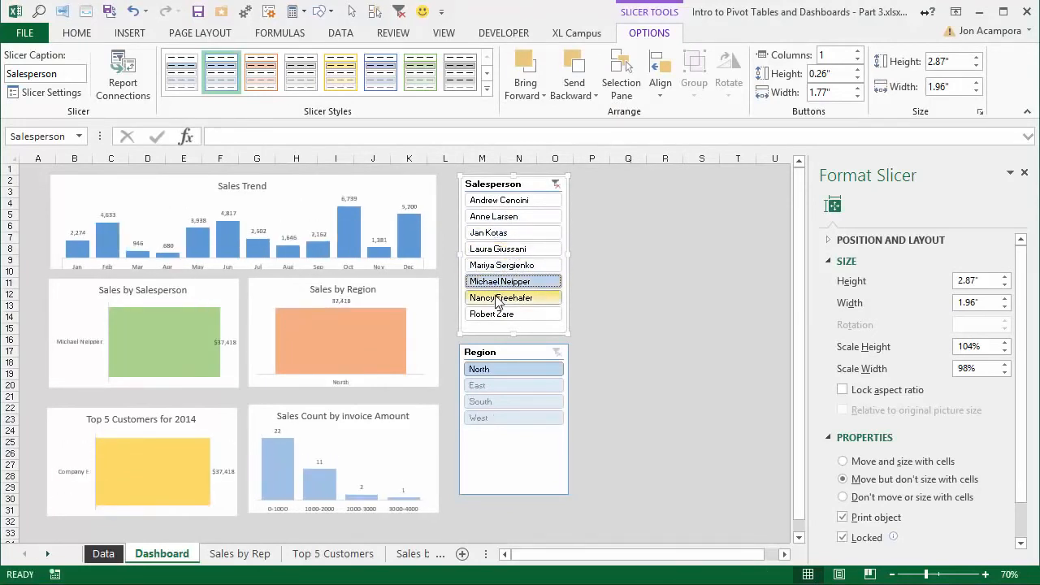
left_click(501, 299)
left_click_drag(505, 222, 512, 288)
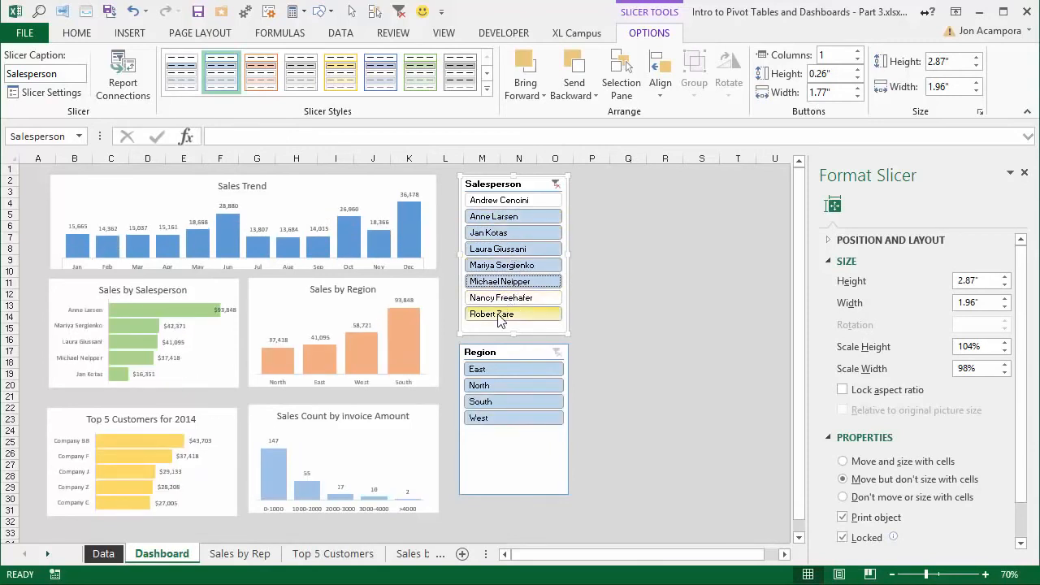
Connect the Region slicer to all five PivotTables, from Sales by Invoice Amount to Top 5 Customers
right_click(503, 348)
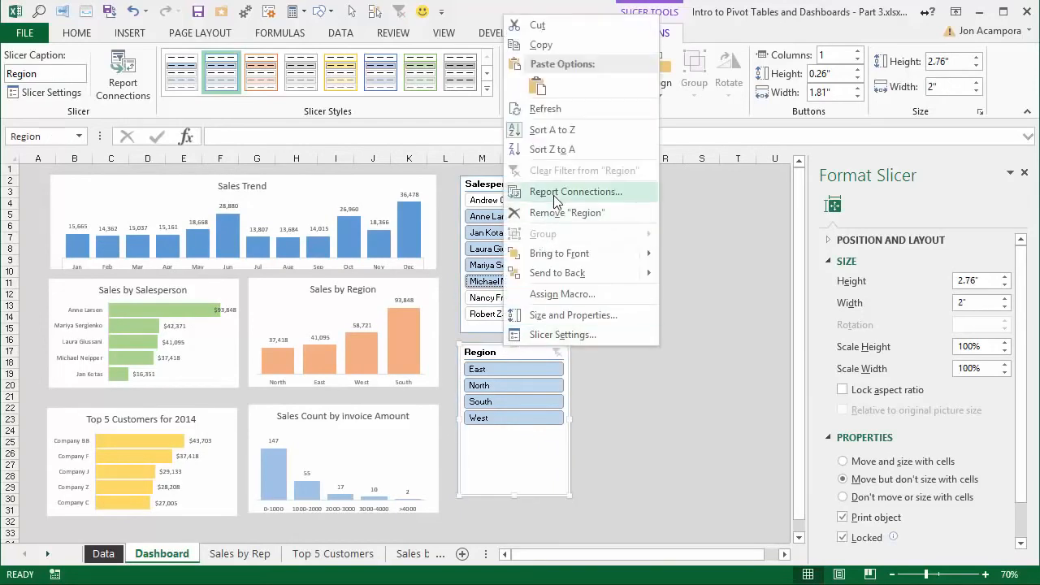
left_click(575, 192)
left_click(311, 168)
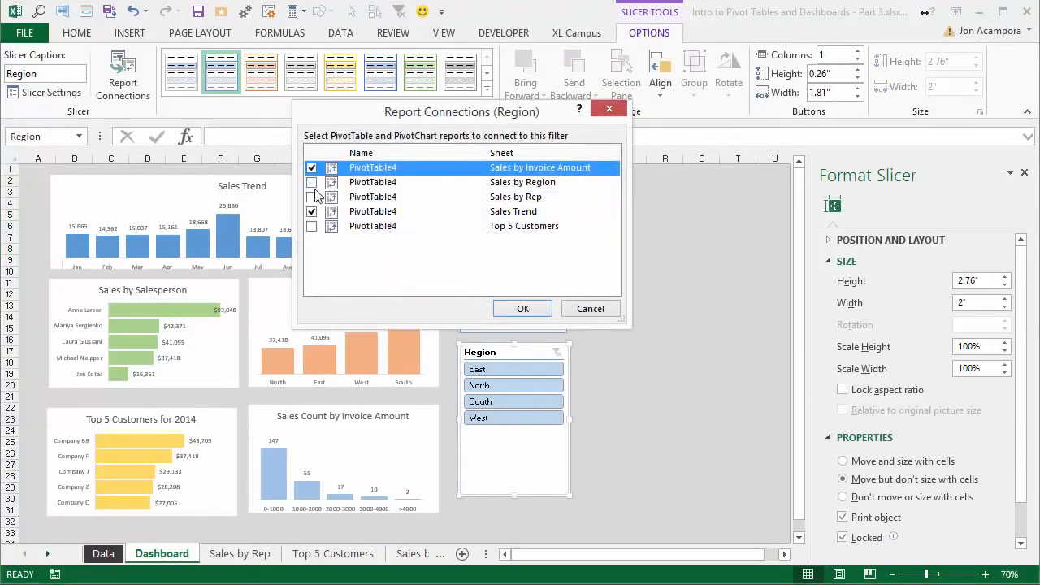
left_click(311, 182)
left_click(311, 197)
left_click(311, 211)
left_click(312, 226)
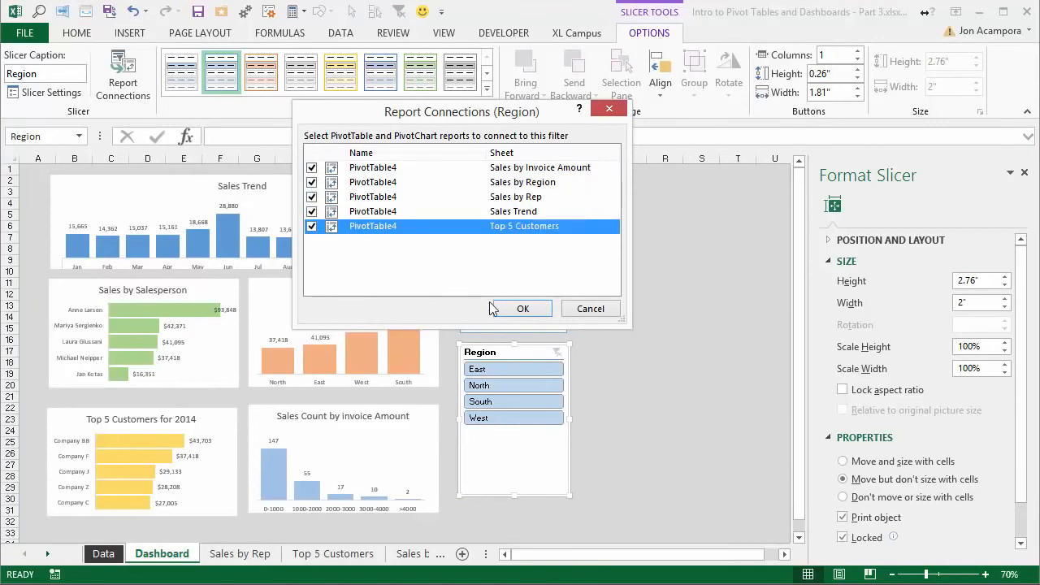
left_click(522, 309)
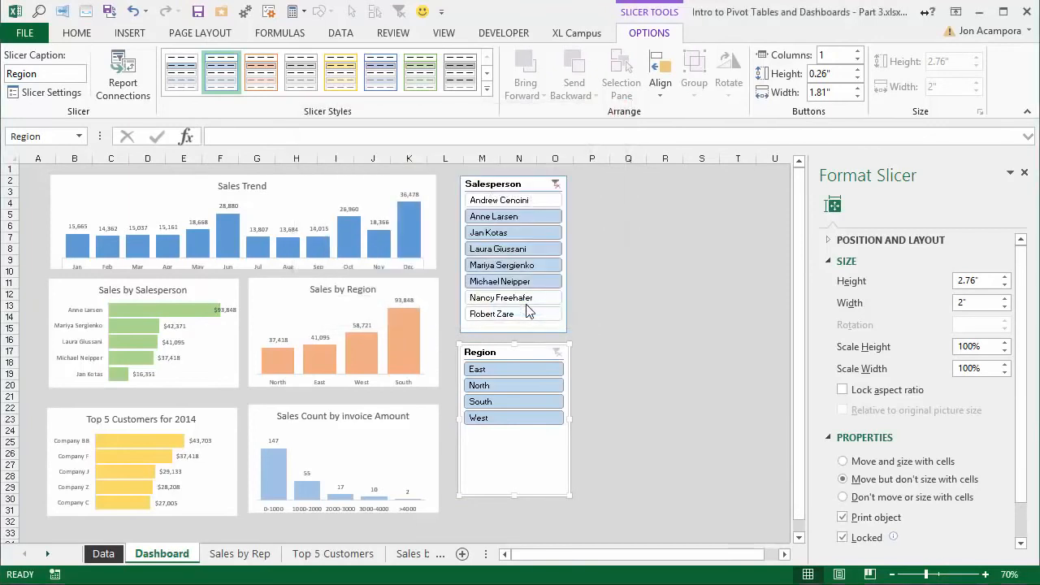
Filter the dashboard by the North, South and West regions in turn, ending with North selected in the Region slicer
left_click(513, 388)
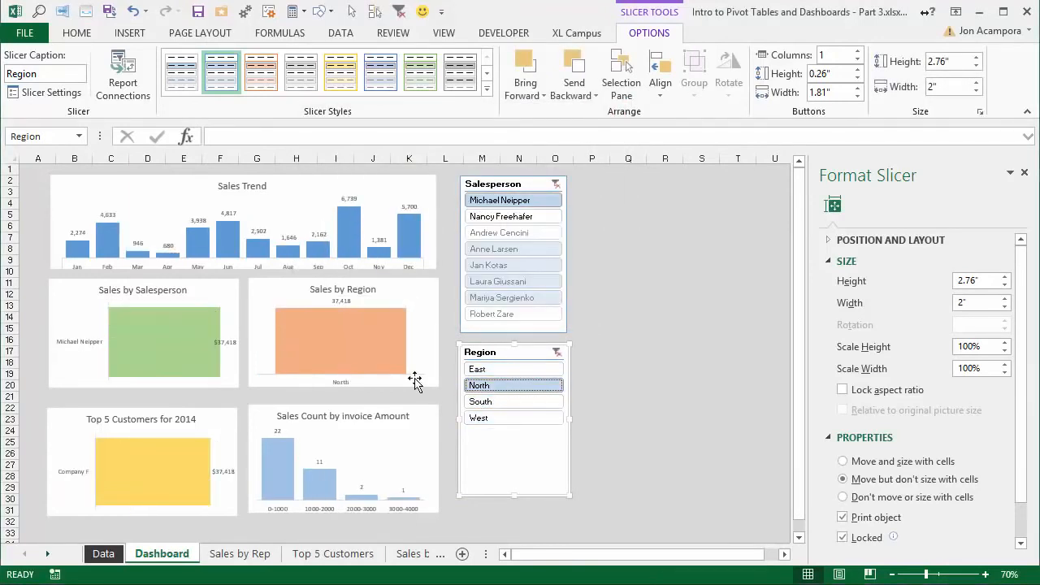
left_click(503, 399)
left_click(504, 417)
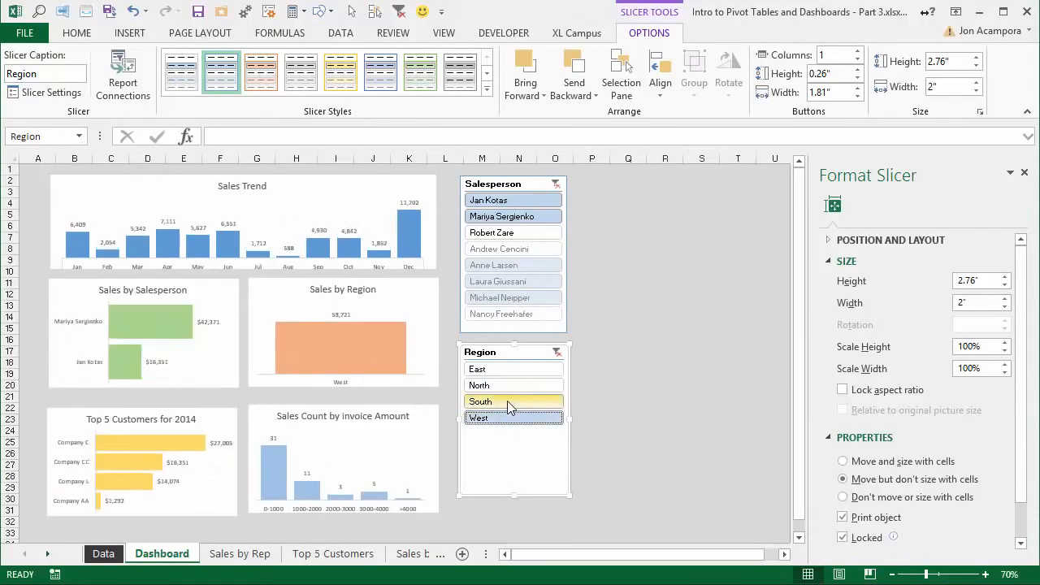
left_click(508, 387)
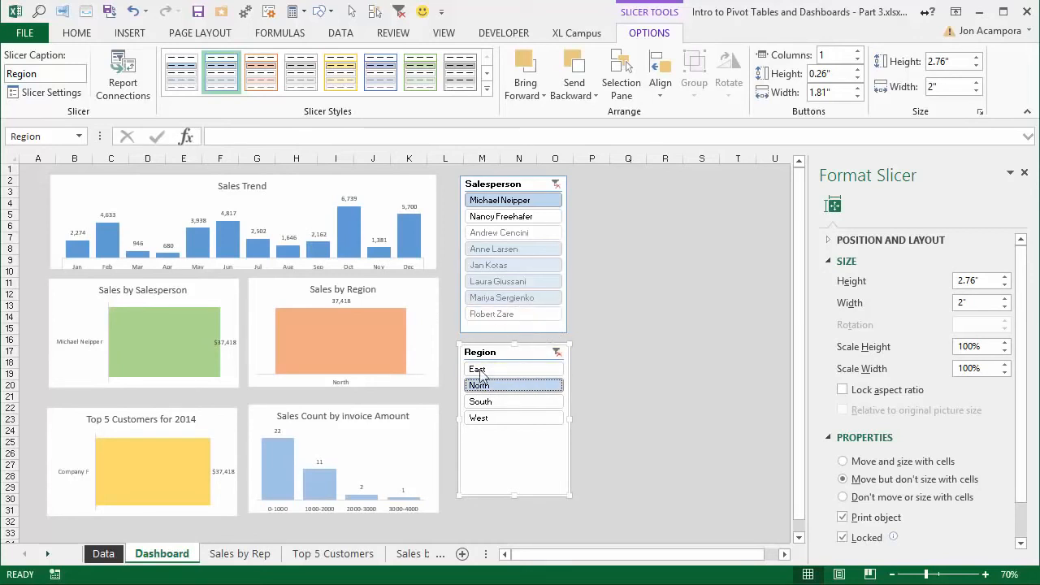
Compare the filtered PivotTable on the Sales by Rep sheet with the charts and slicers on the Dashboard sheet
left_click(243, 553)
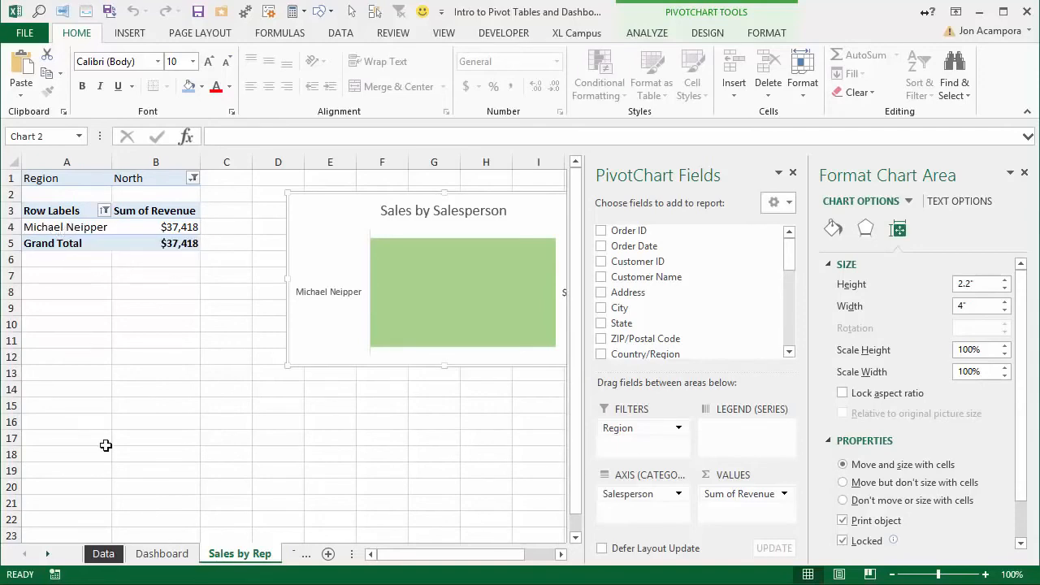
left_click(163, 553)
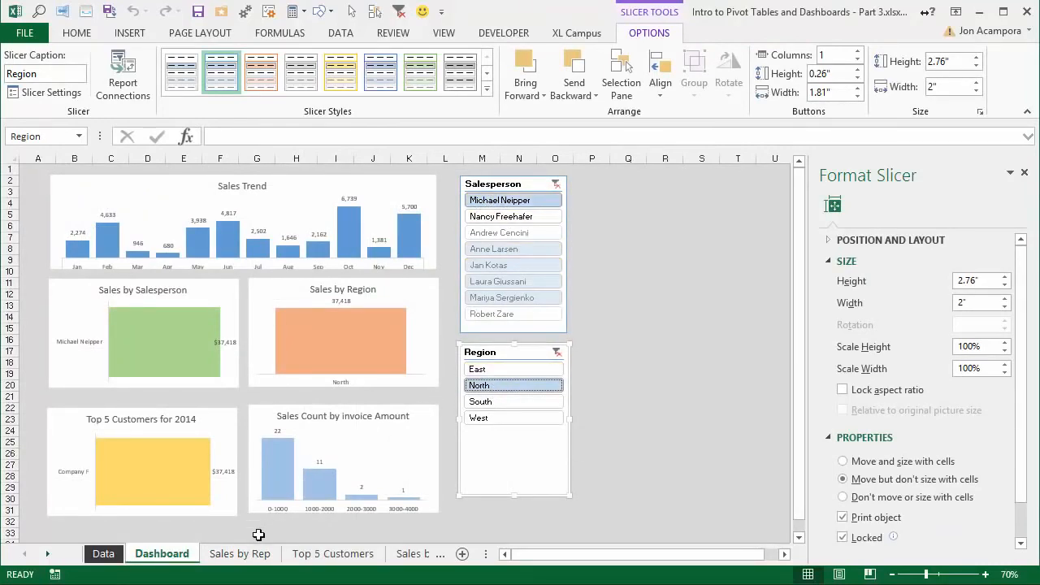
left_click(240, 553)
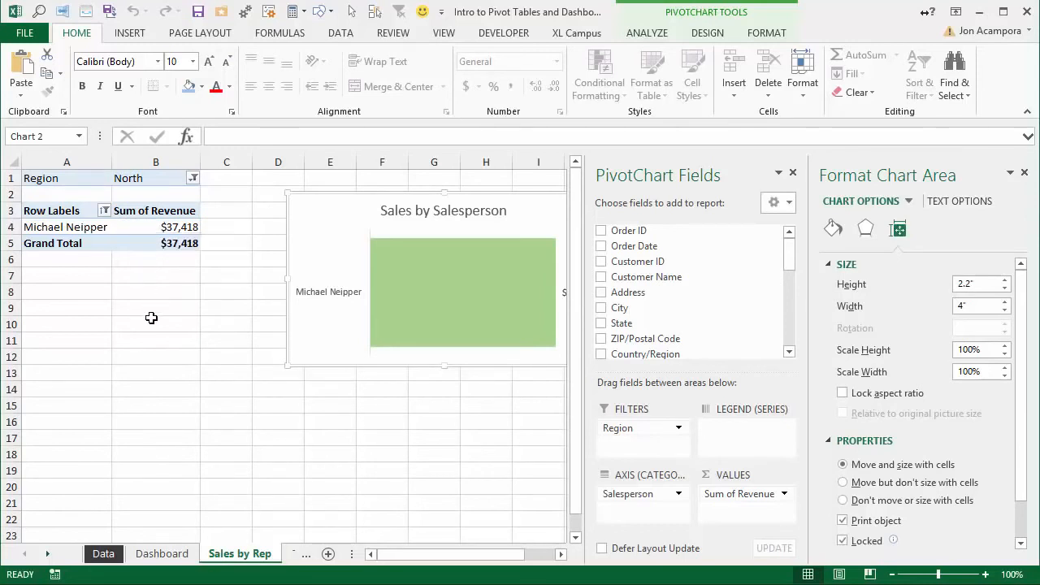
Review the finished Dashboard sheet alongside the source order details on the Data sheet
left_click(162, 555)
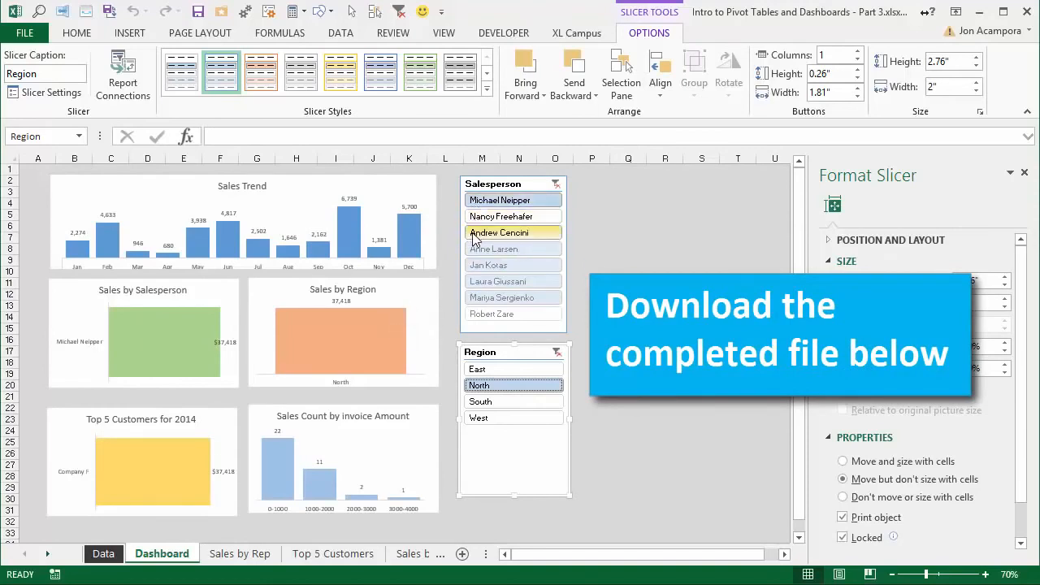
left_click(110, 559)
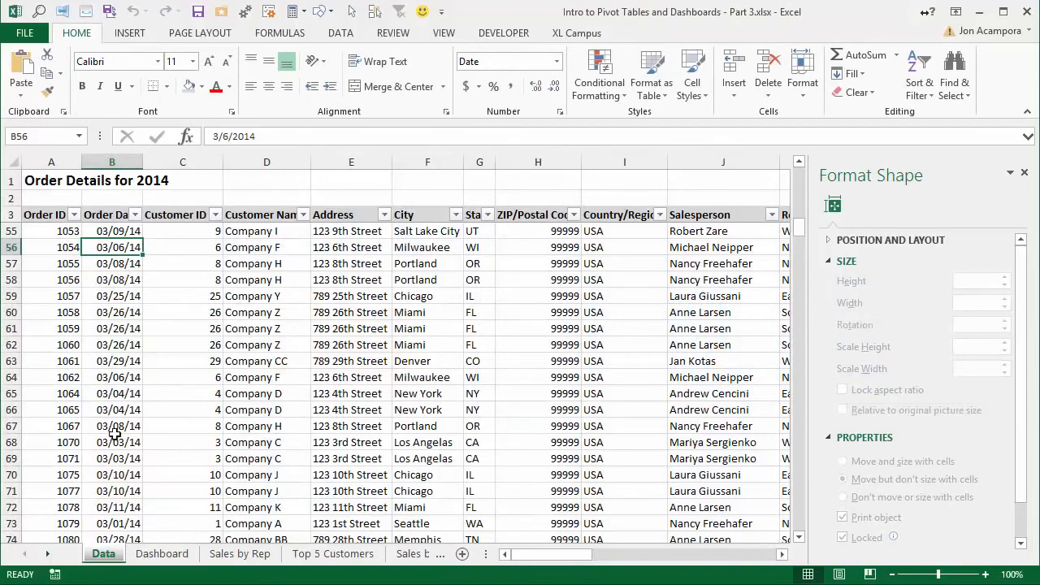
left_click(156, 555)
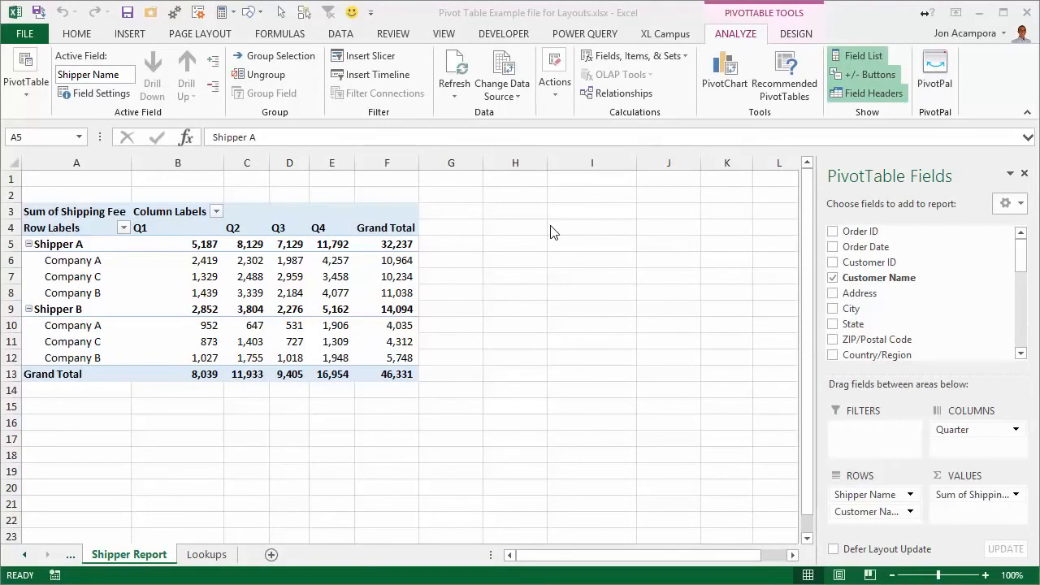
Examine the Shipper Report PivotTable's subtotal and report layout choices, plus its Layout & Format, Totals & Filters and Display options
left_click(209, 244)
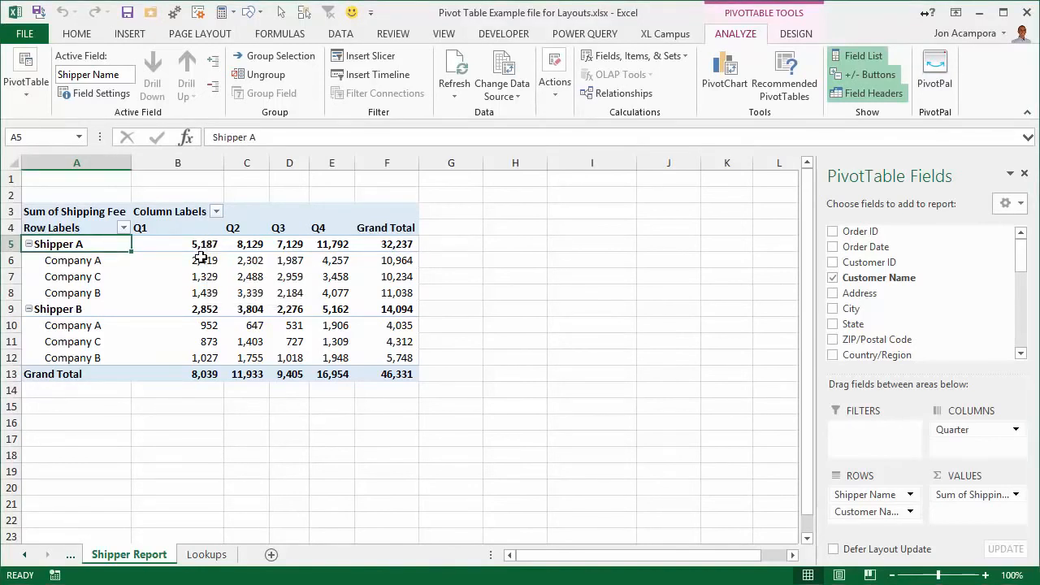
left_click(803, 34)
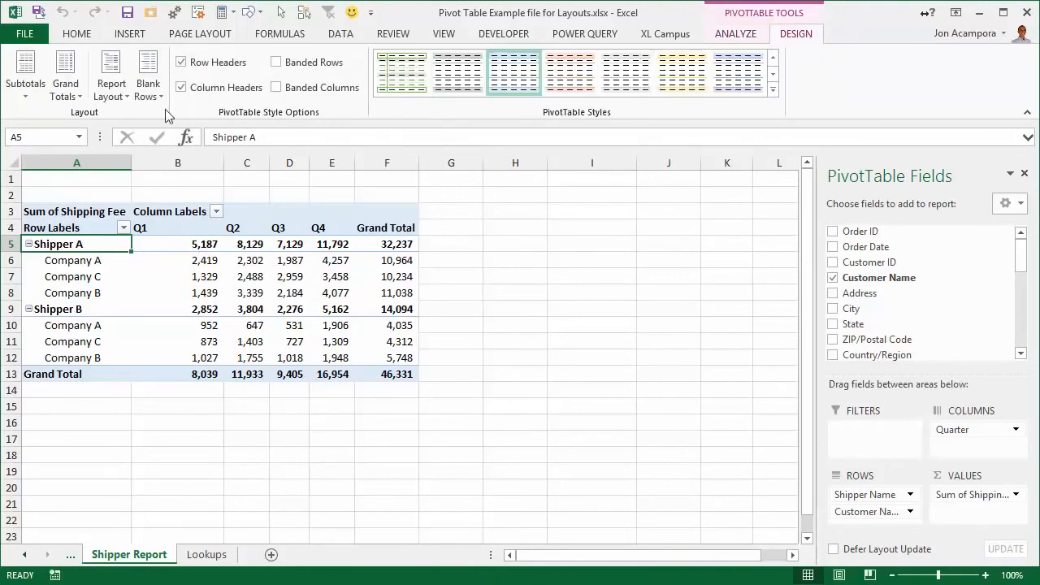
left_click(36, 103)
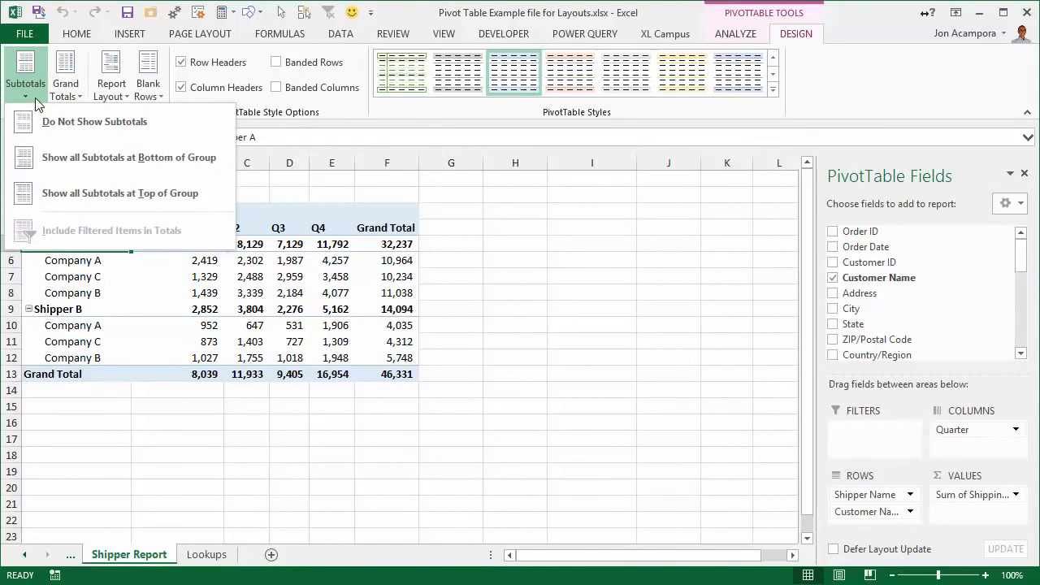
mouse_move(111, 96)
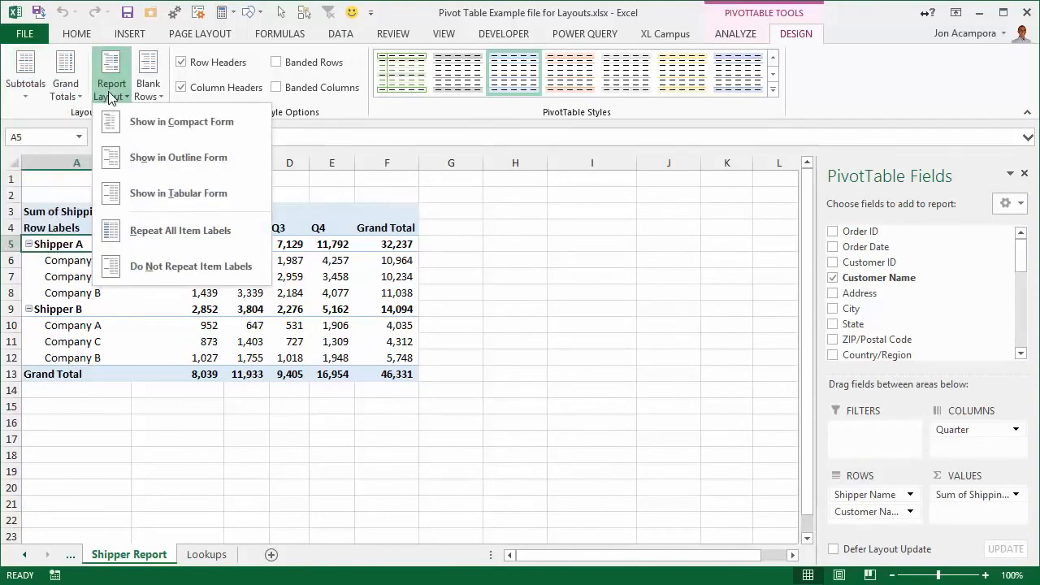
left_click(719, 36)
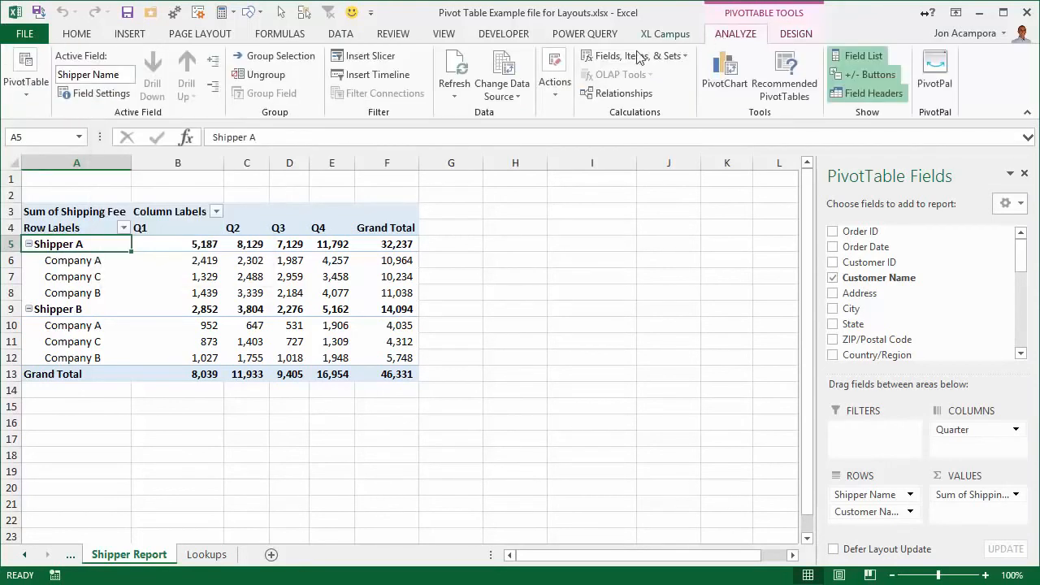
left_click(26, 88)
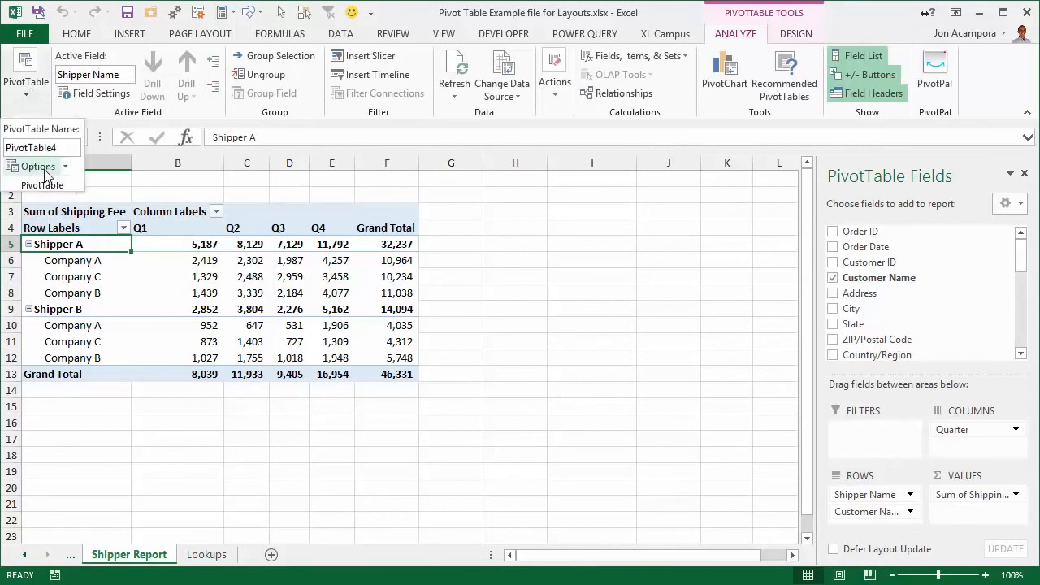
left_click(44, 168)
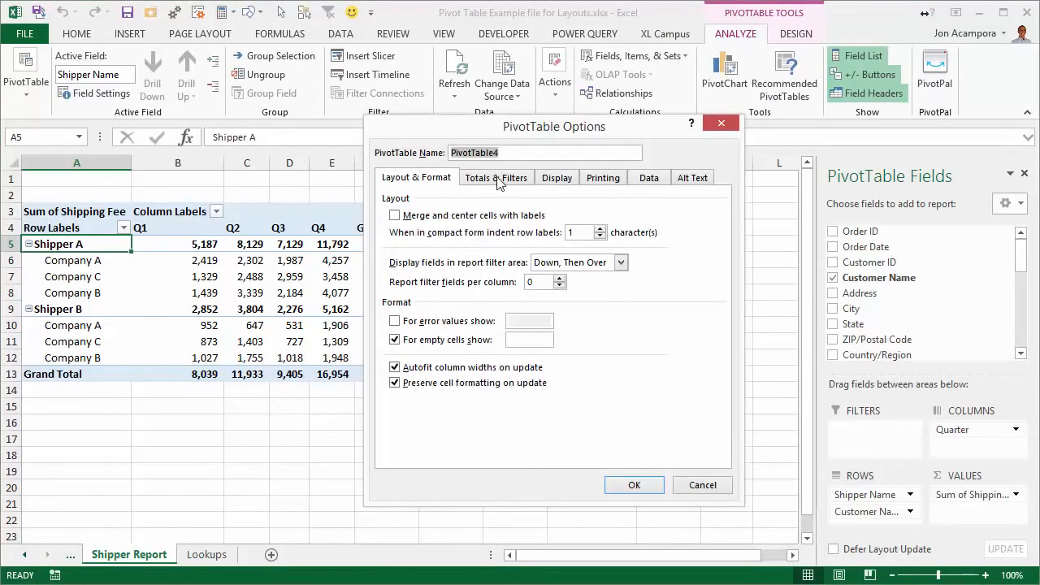
left_click(499, 182)
left_click(559, 180)
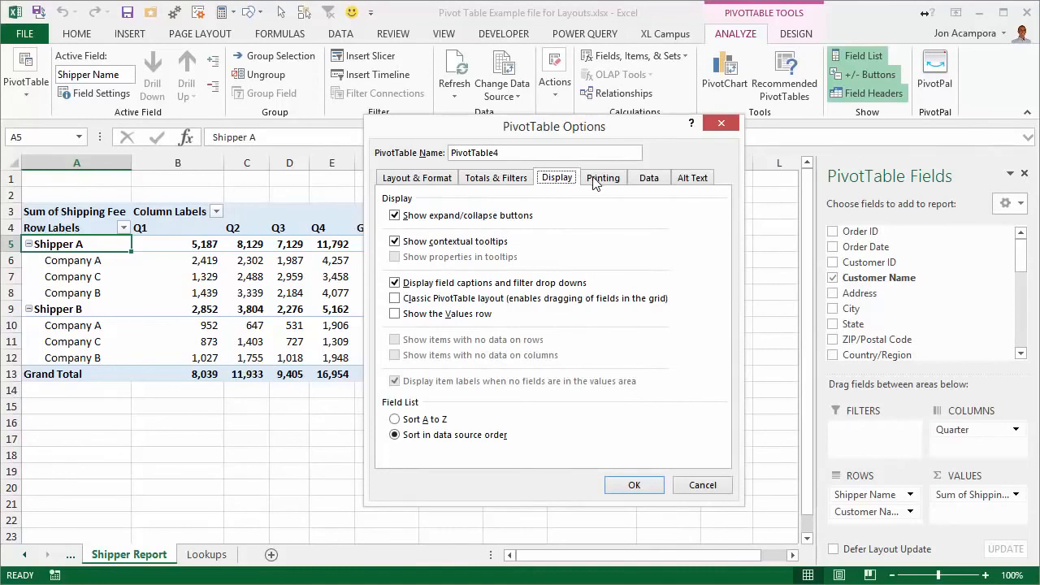
left_click(730, 127)
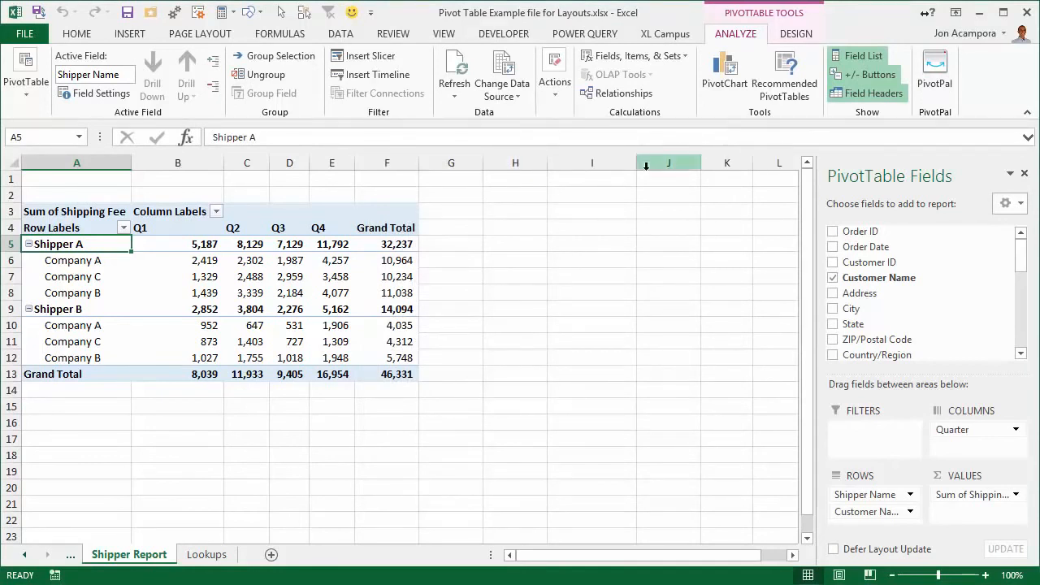
Apply the saved Compact Totals Bottom pivot layout to the Shipper Report PivotTable
left_click(658, 33)
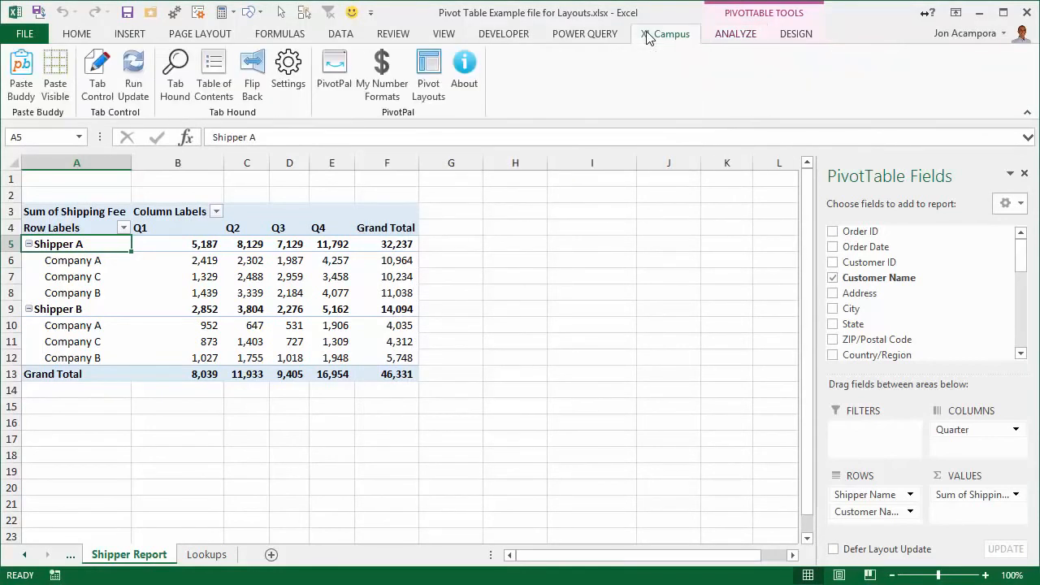
left_click(428, 72)
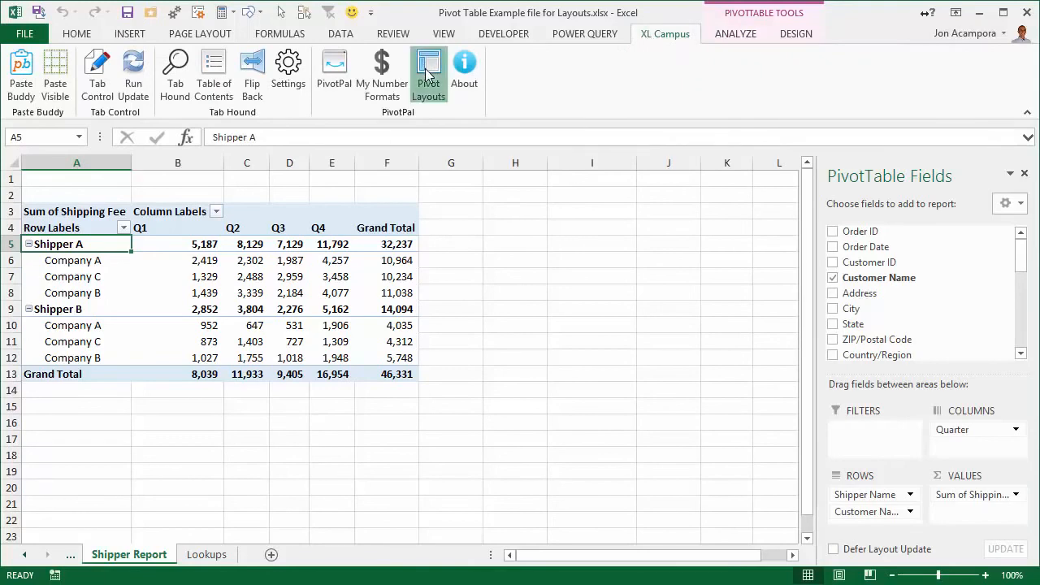
left_click_drag(436, 108, 572, 129)
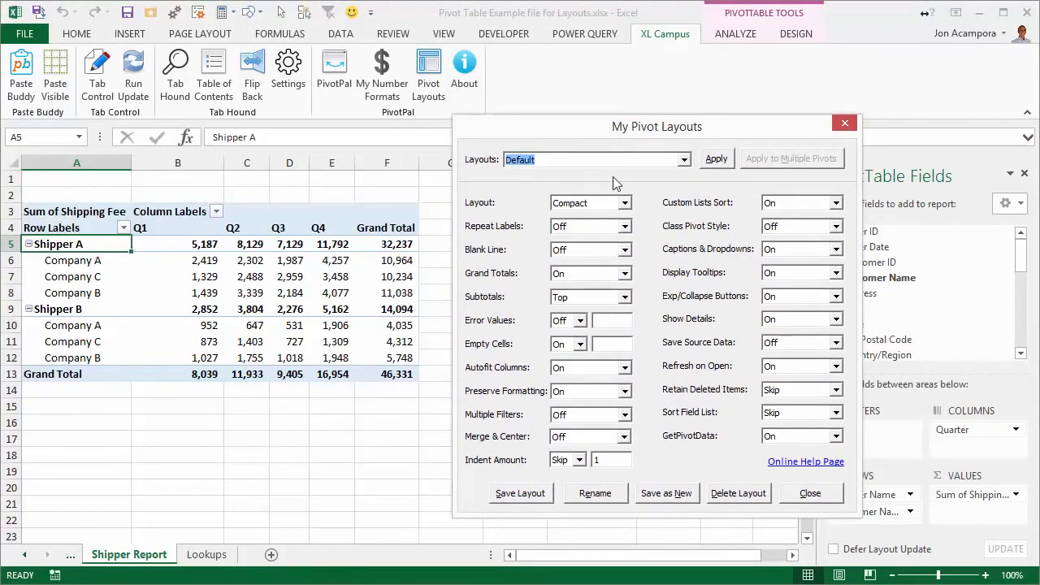
left_click(683, 162)
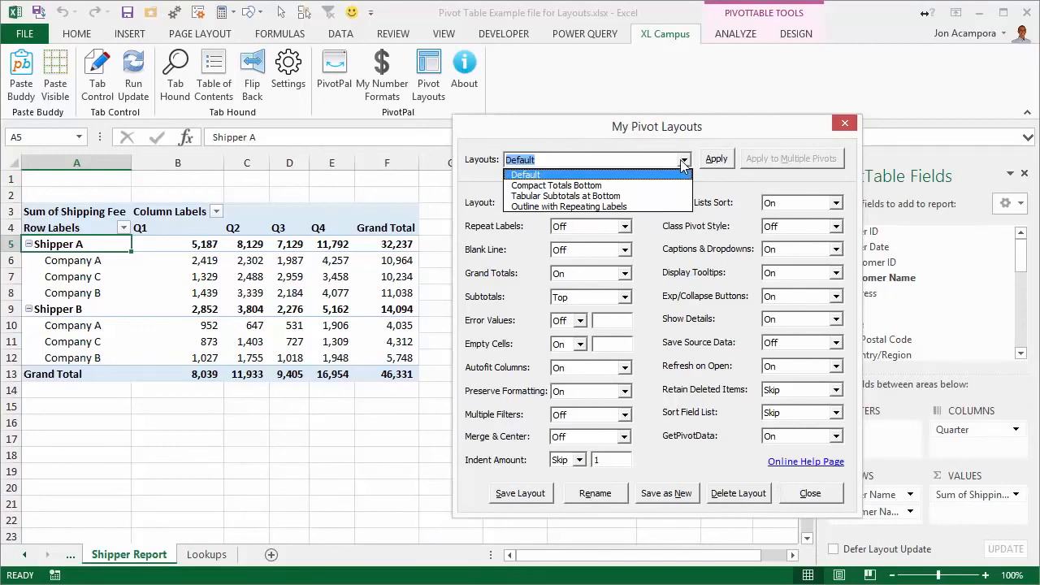
left_click(604, 186)
left_click(714, 161)
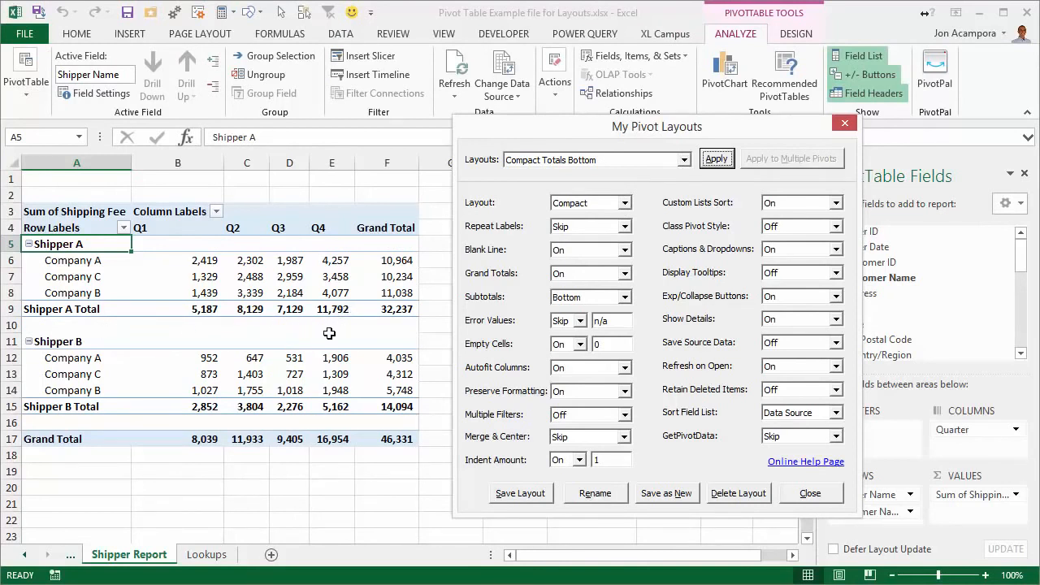
Apply the Outline with Repeating Labels layout to the Shipper Report PivotTable and check the choices for its Grand Totals setting
left_click(685, 160)
left_click(611, 209)
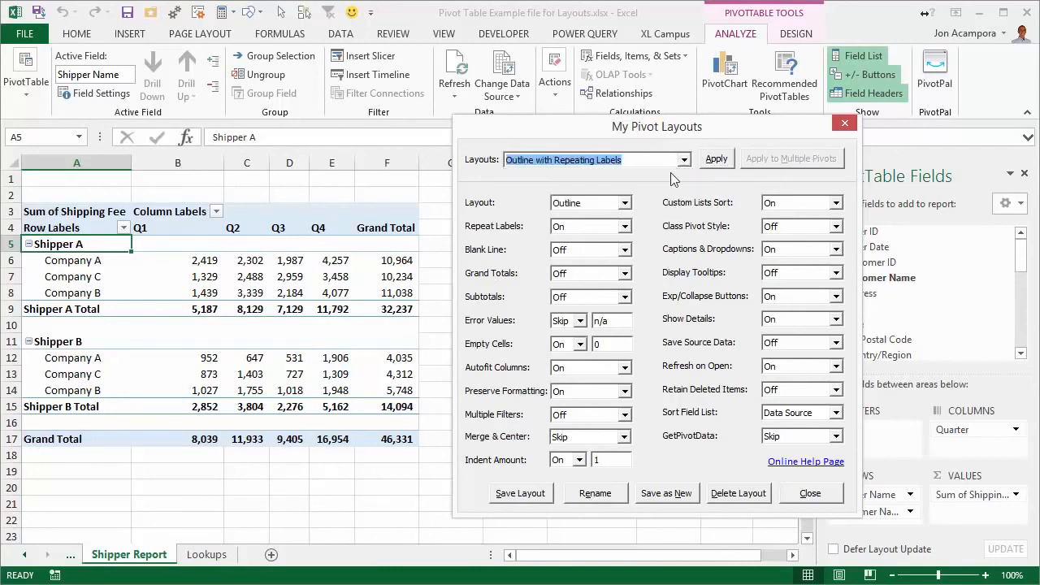
left_click(716, 161)
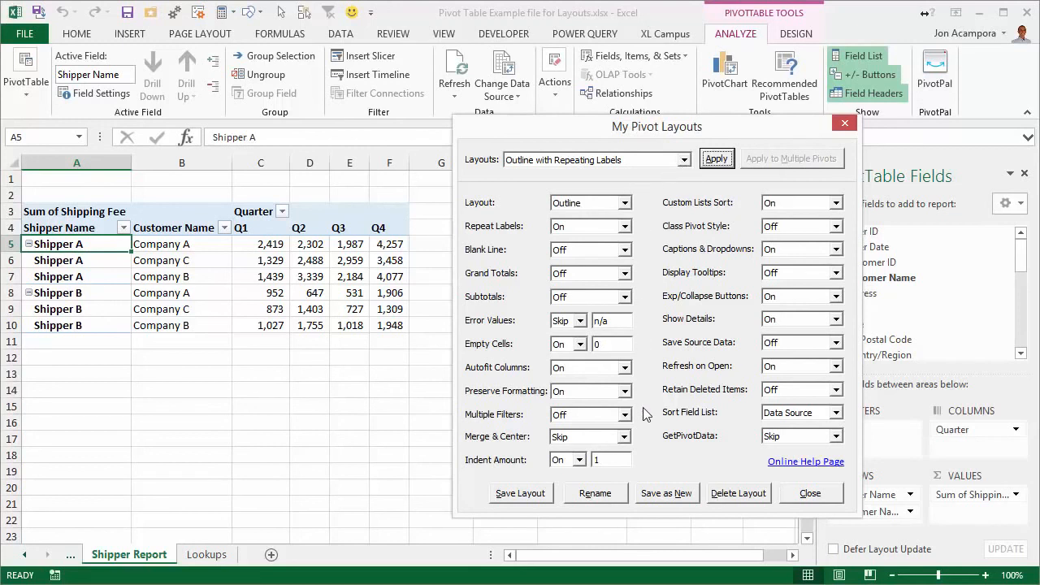
left_click(625, 273)
left_click(625, 273)
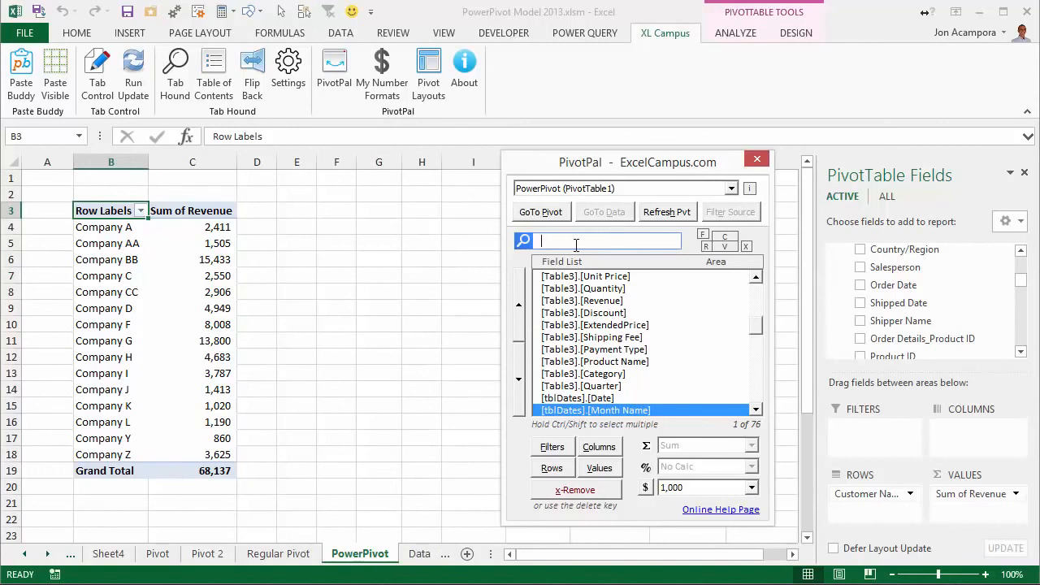
Search the PivotPal field list for name and month, and add [tblDates].[Month Name] to the PivotTable's columns
type("name")
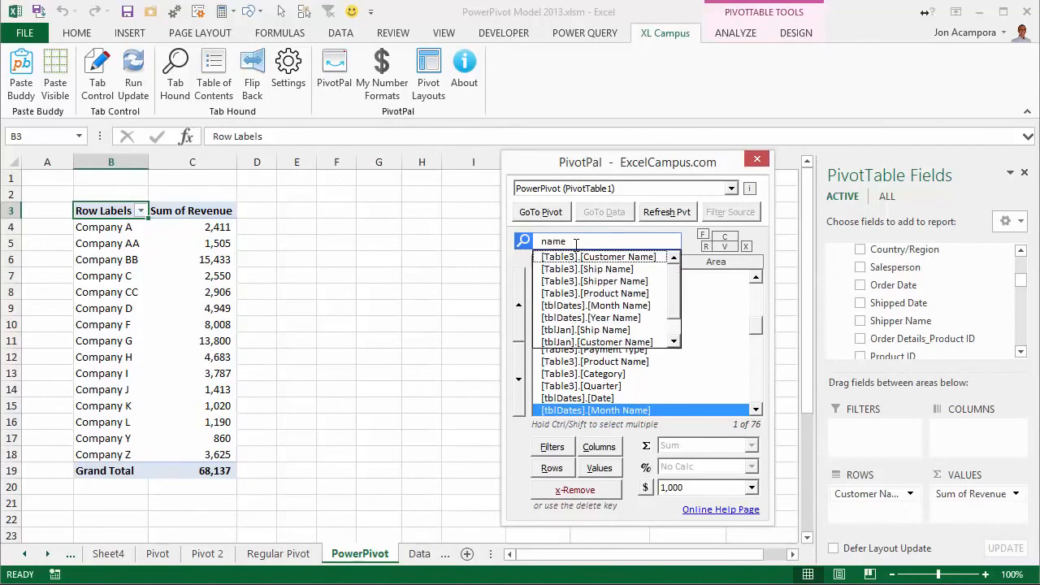
left_click(596, 305)
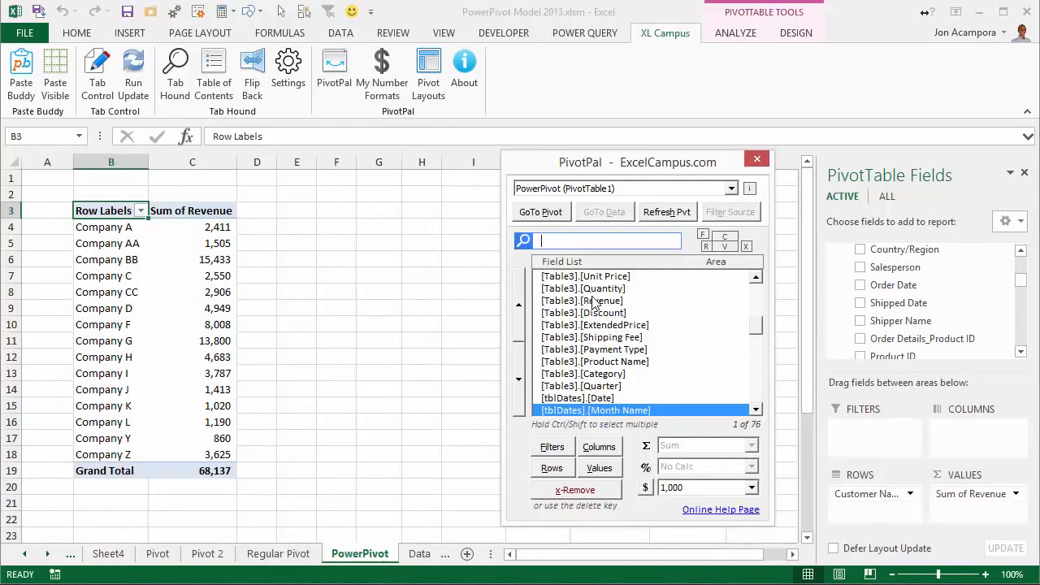
type("month")
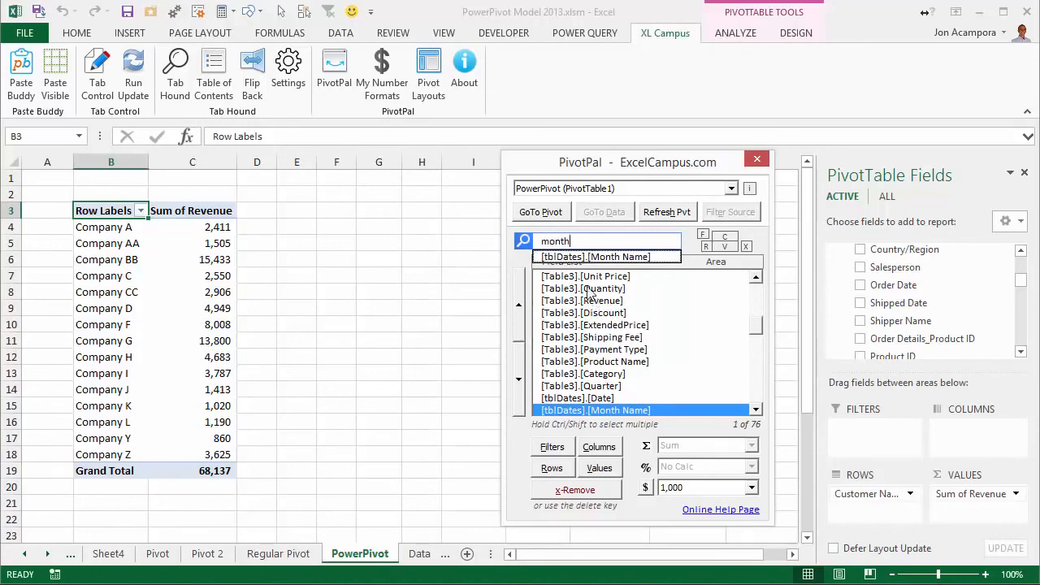
left_click(589, 258)
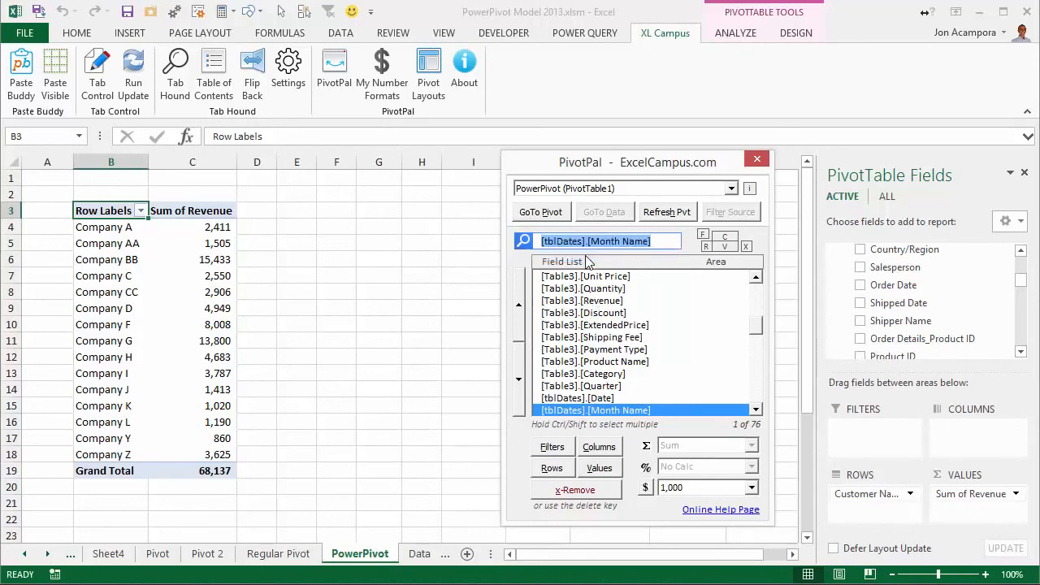
left_click(599, 447)
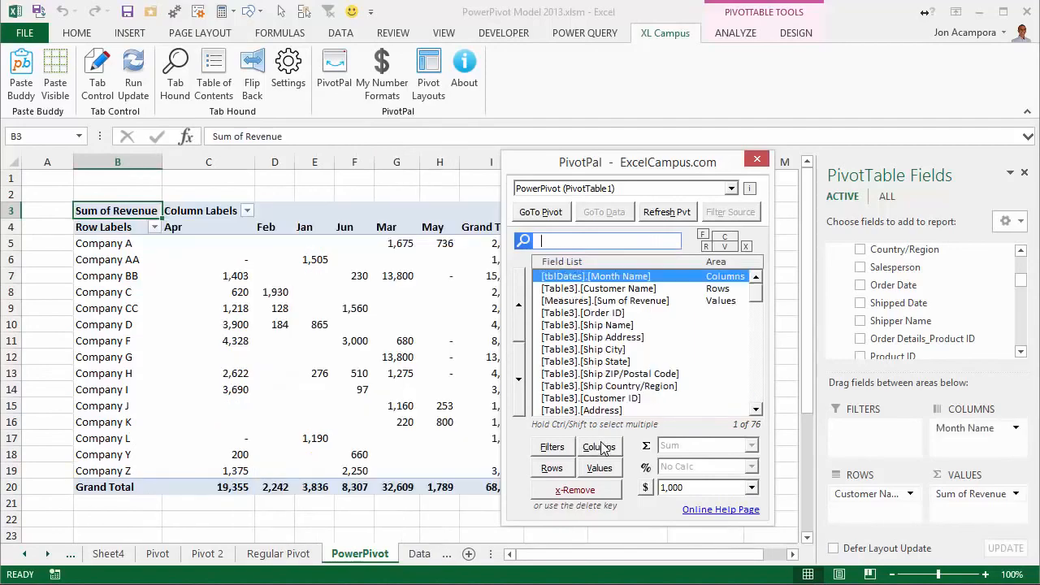